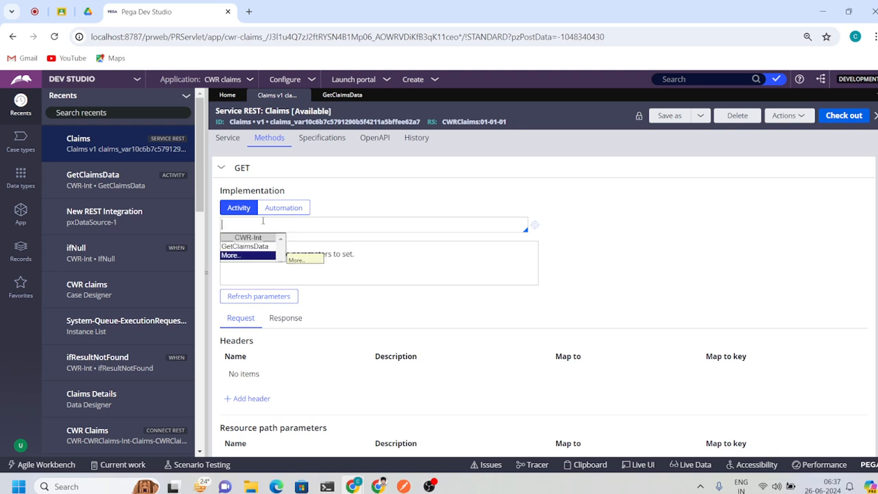
- Set the GET method's activity to GetClaimsData and its ClaimsId parameter to Param.ClaimsId
key(Up)
key(Return)
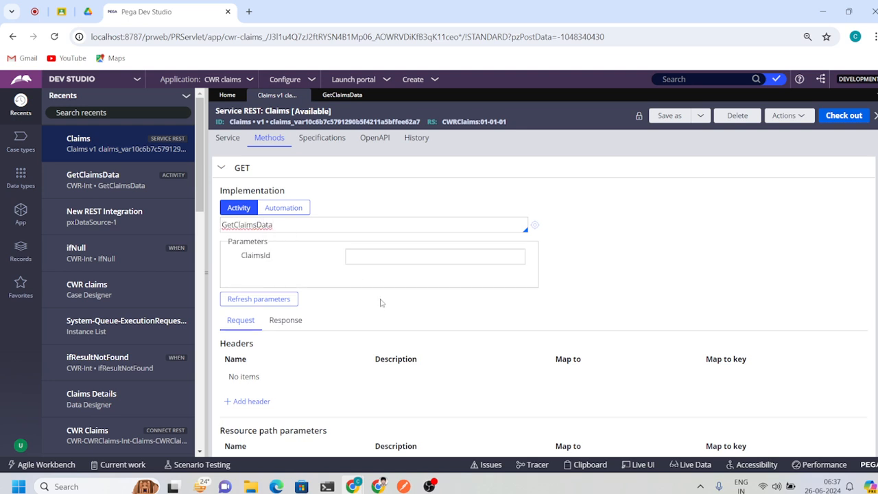
click(375, 257)
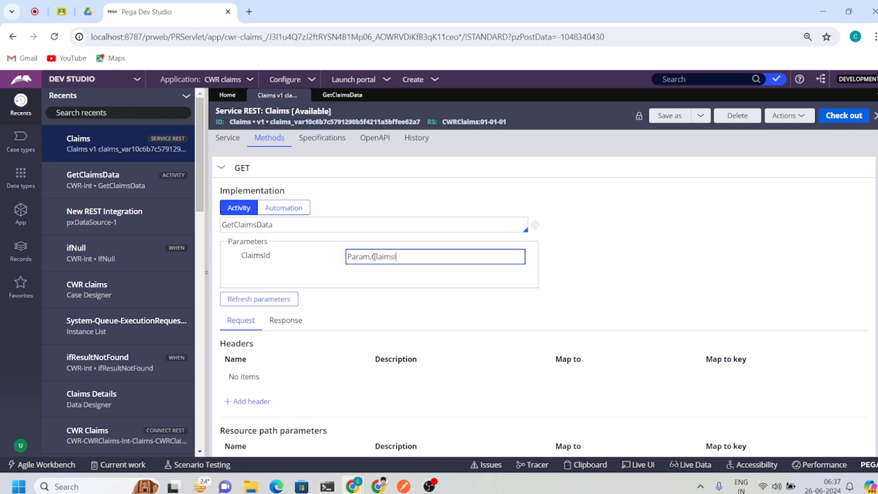
- Check out the Claims Service REST rule and view the GET method's request and response settings
click(844, 123)
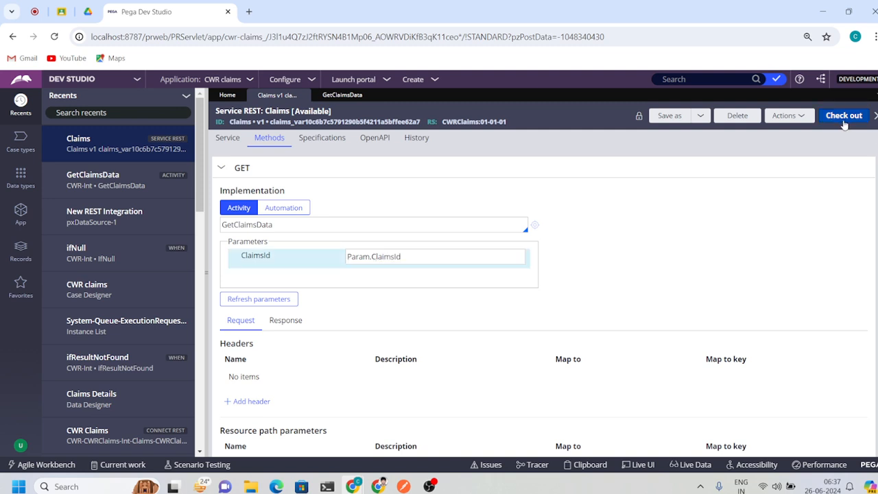
click(841, 118)
scroll(412, 333, down, 3)
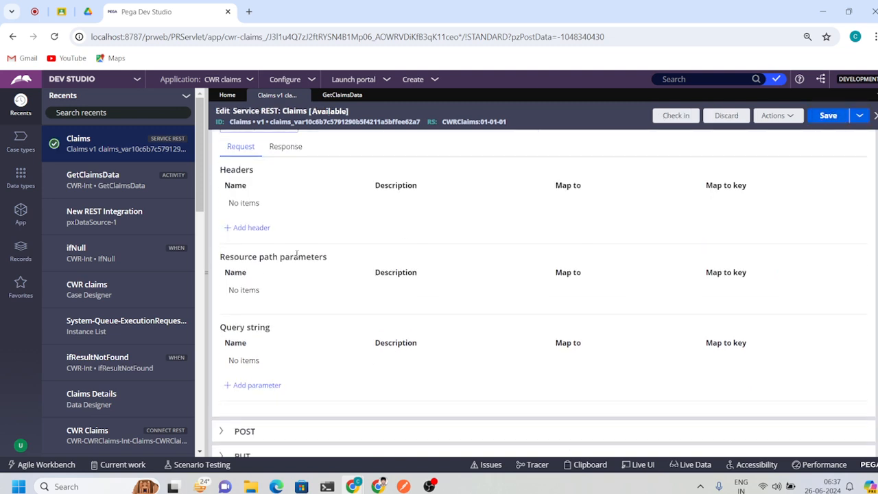
scroll(286, 245, up, 1)
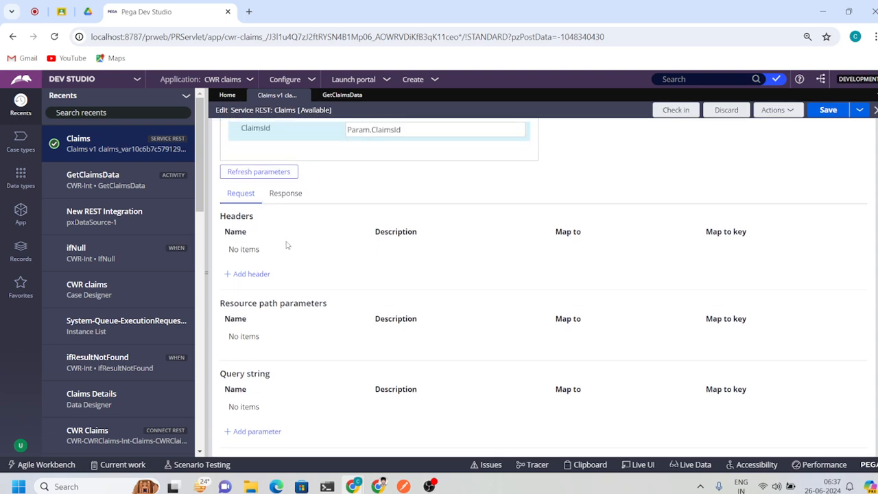
click(293, 195)
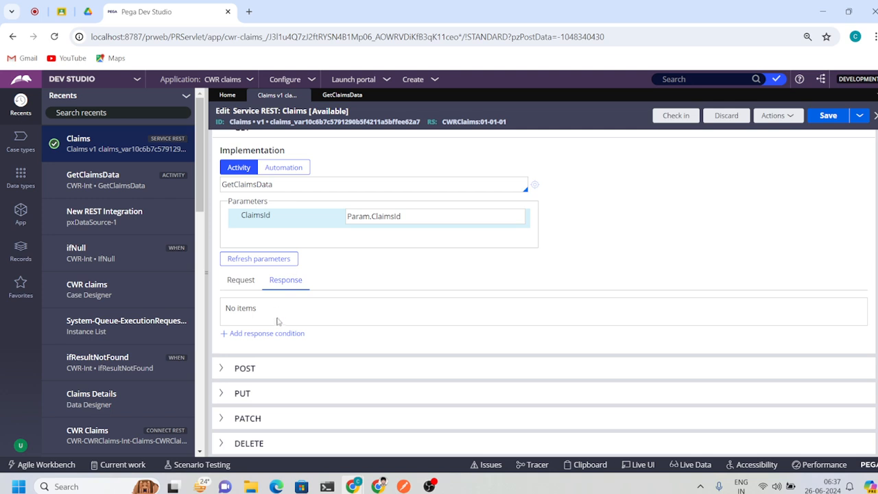
scroll(297, 347, up, 1)
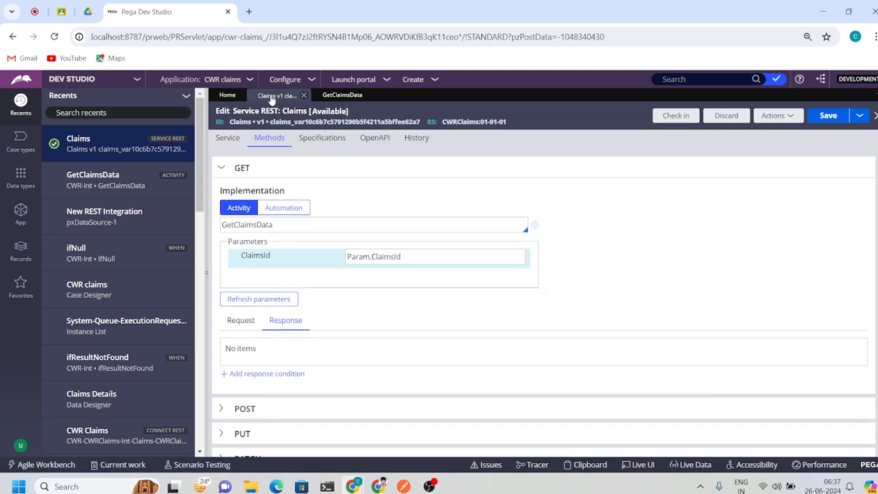
- Open the checked-out Claims record from the Service REST instances and check its GET request settings
click(342, 96)
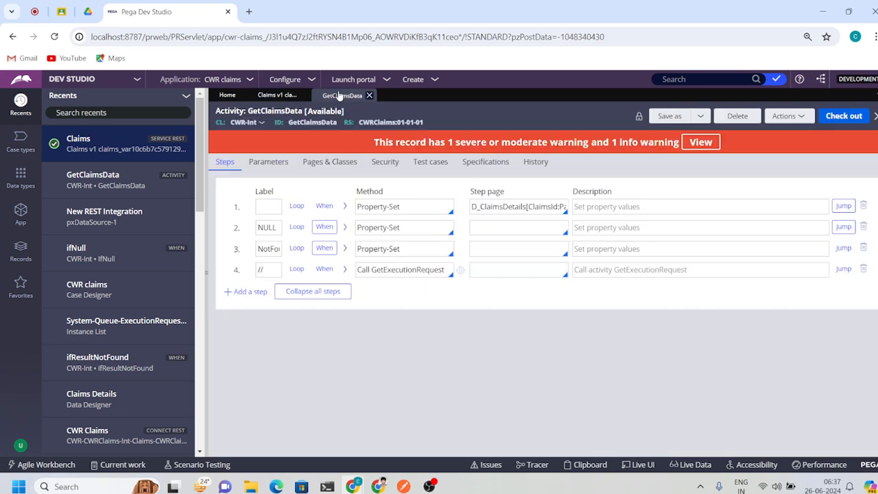
click(280, 99)
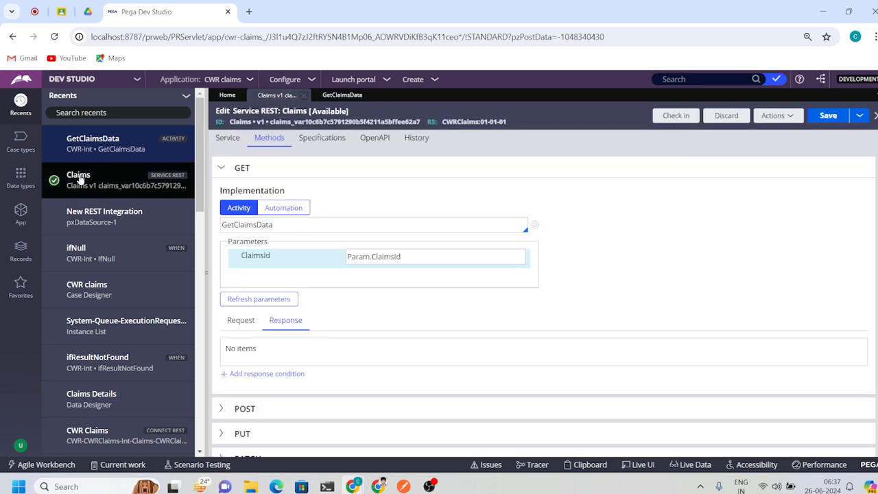
click(23, 255)
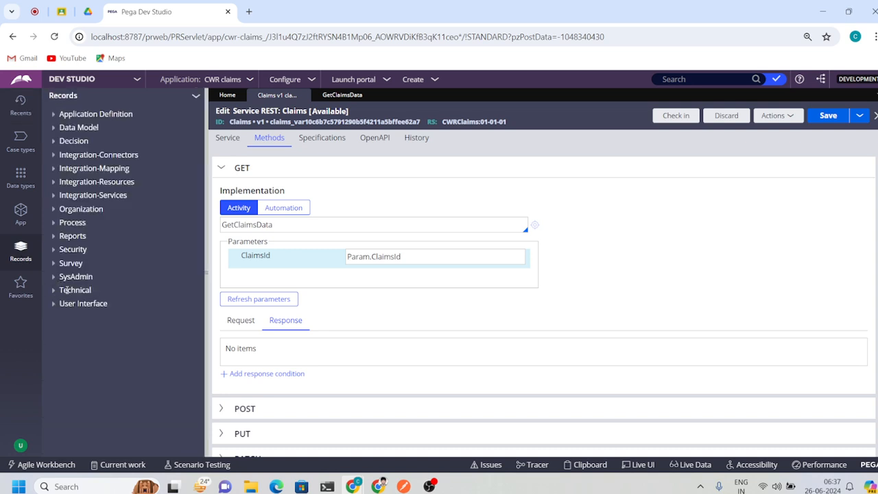
click(61, 196)
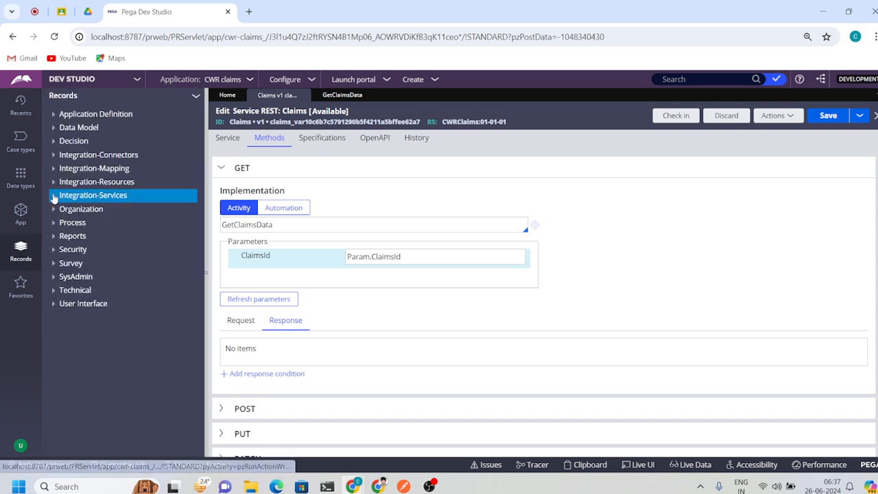
click(91, 264)
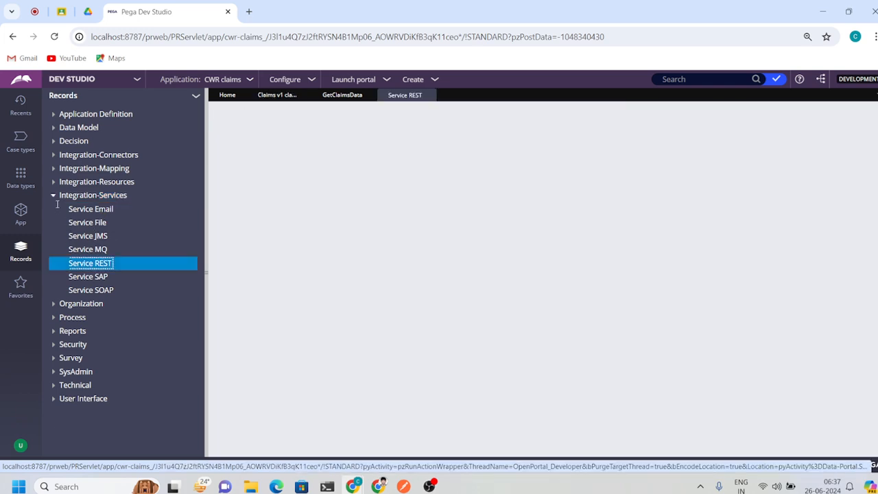
click(54, 196)
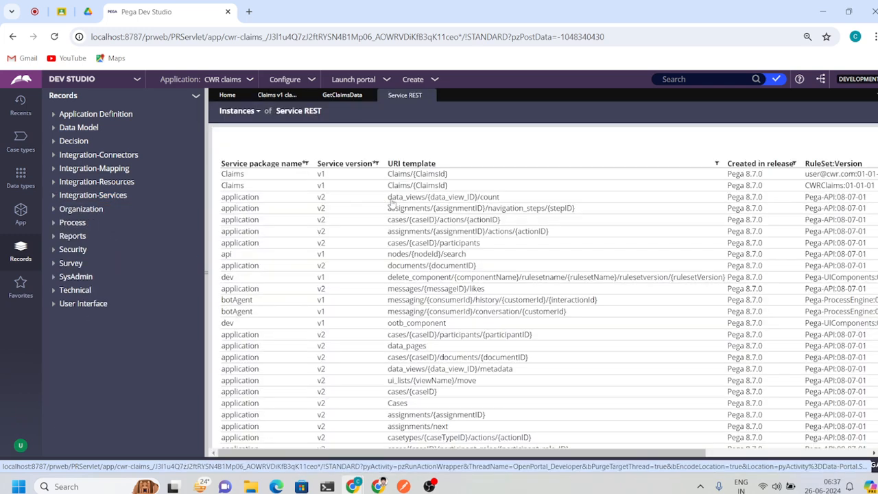
click(406, 178)
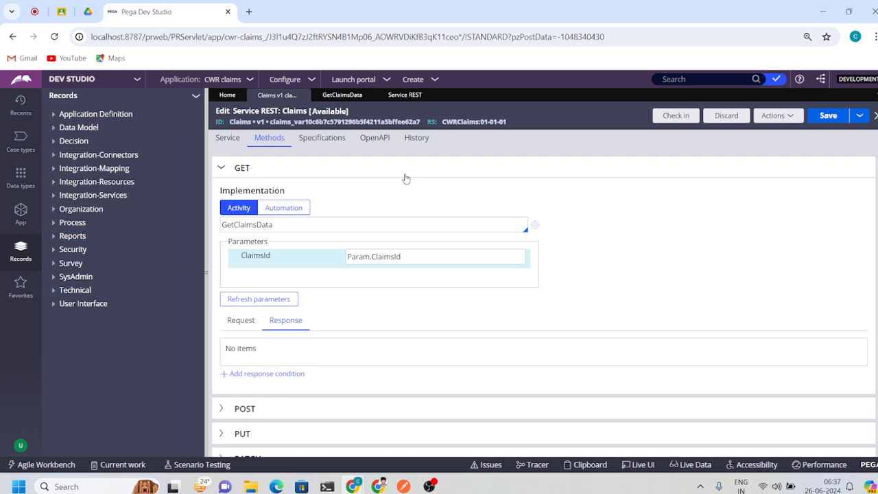
scroll(326, 369, down, 1)
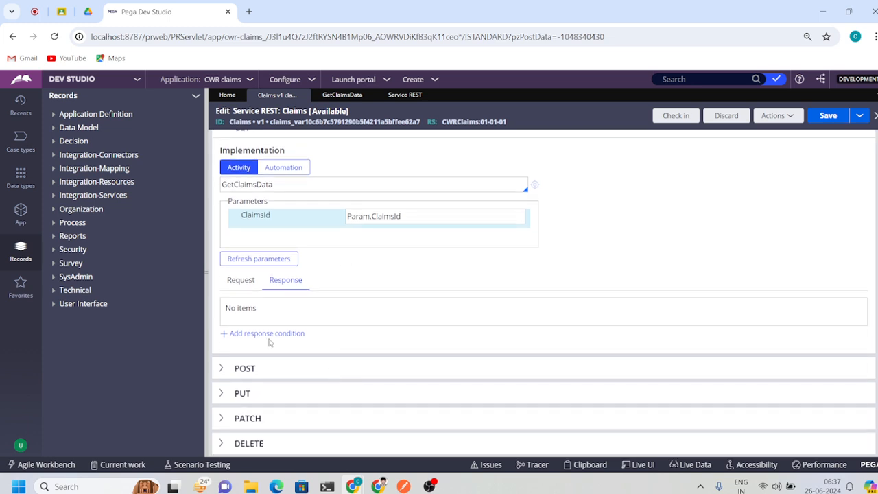
click(241, 281)
scroll(291, 359, down, 5)
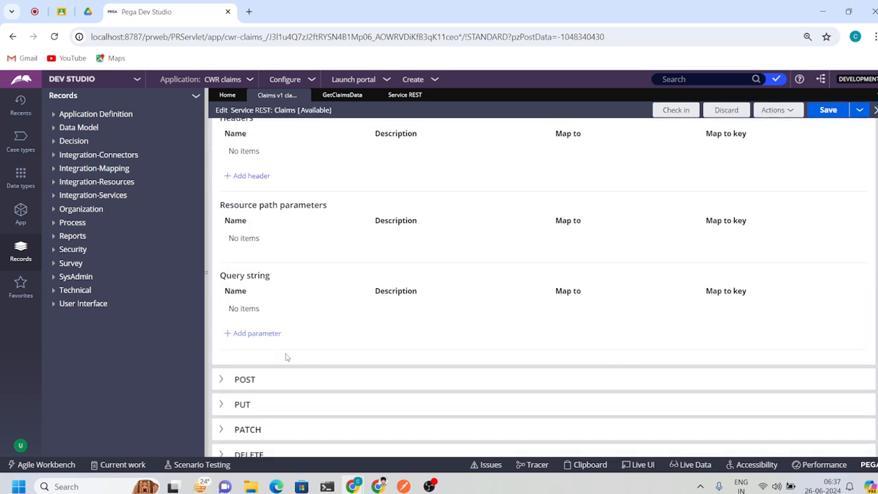
scroll(287, 356, up, 5)
- Open the Claims record in ruleset CWRClaims:01-01-01 and examine the GET method's request parameters and response conditions
click(404, 95)
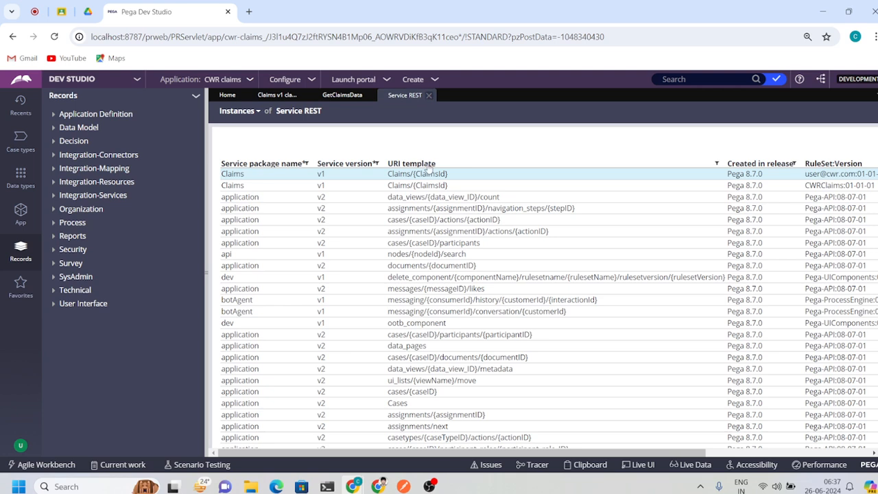
click(403, 191)
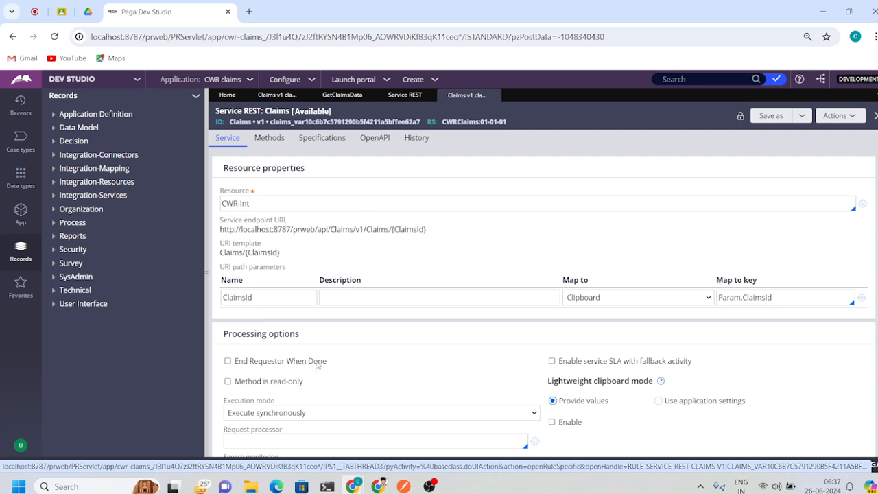
click(271, 141)
click(242, 168)
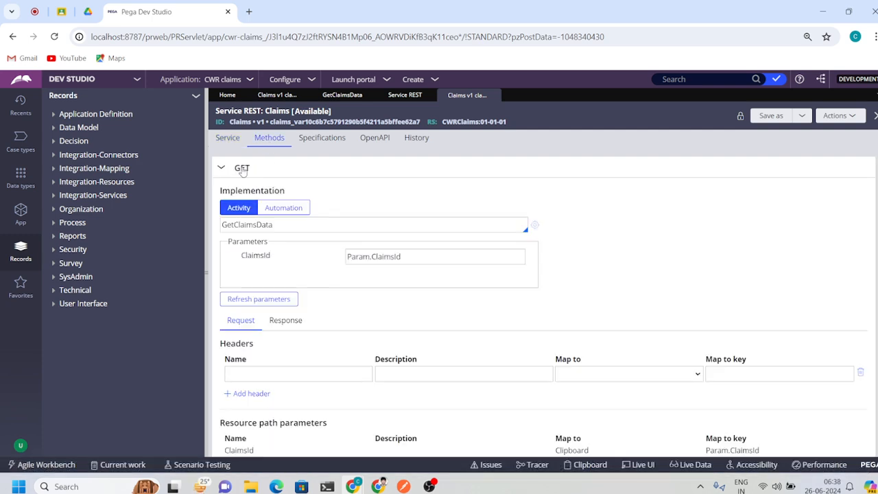
scroll(337, 367, down, 5)
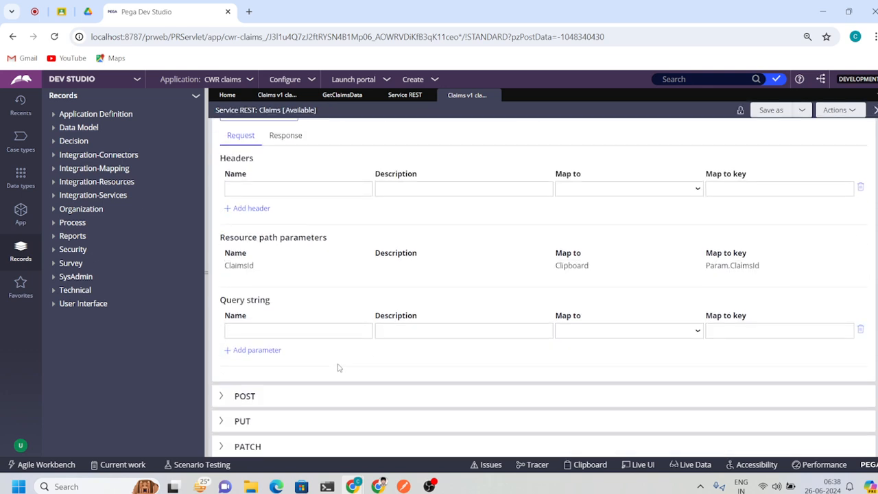
scroll(336, 367, up, 3)
click(286, 251)
scroll(308, 373, down, 8)
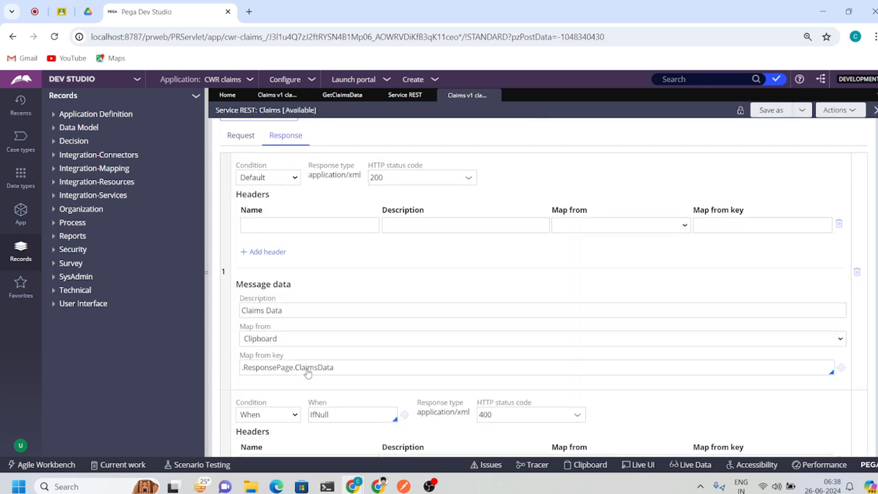
scroll(308, 373, down, 5)
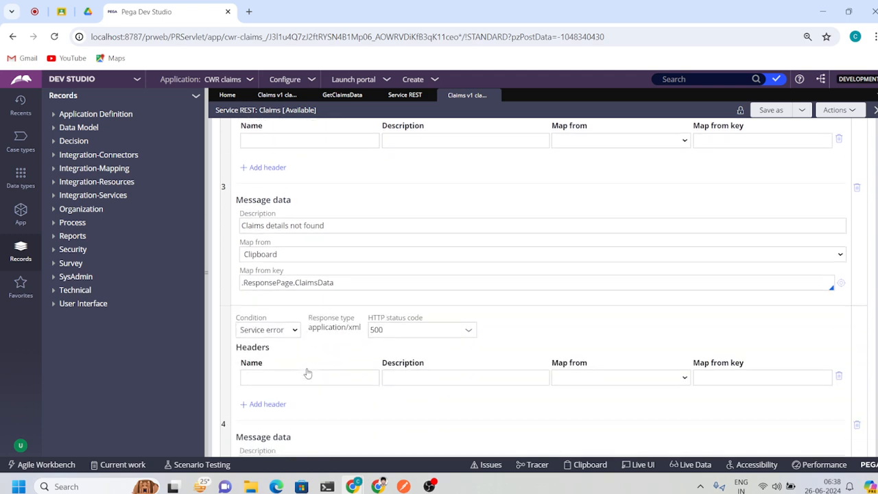
- Clear the GET method's activity in the checked-out Claims rule and save the rule
click(389, 101)
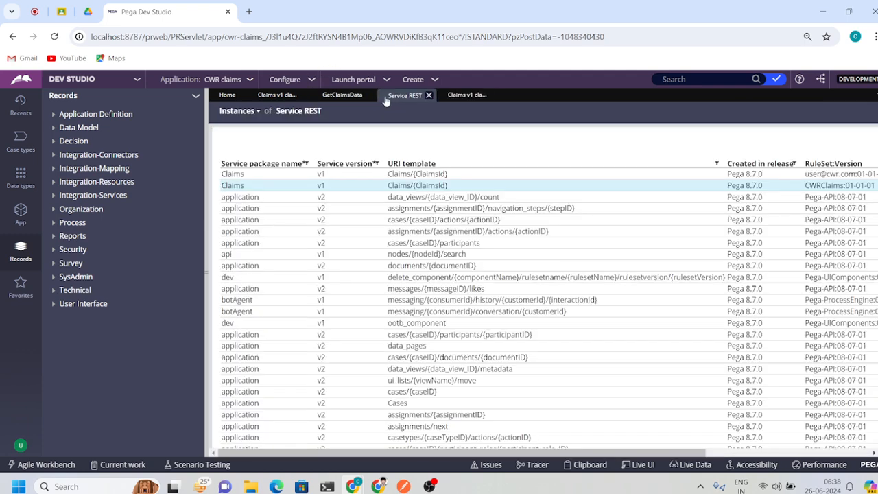
click(343, 95)
click(295, 95)
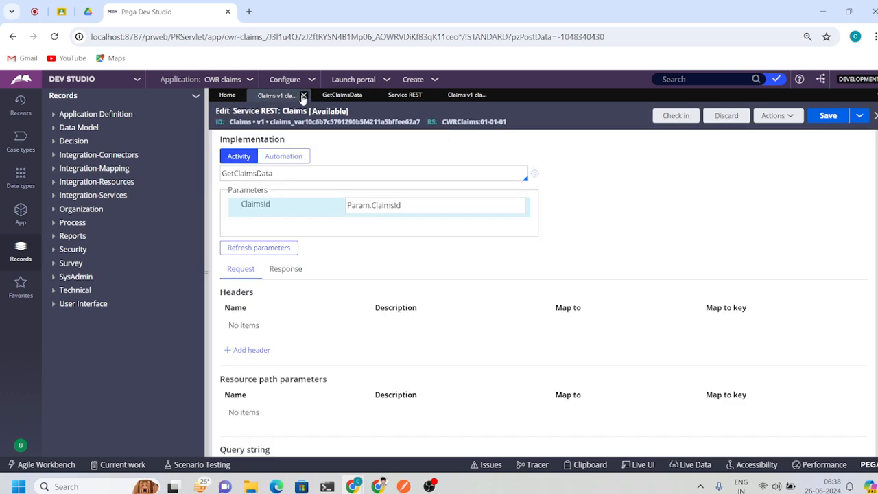
double_click(257, 173)
key(BackSpace)
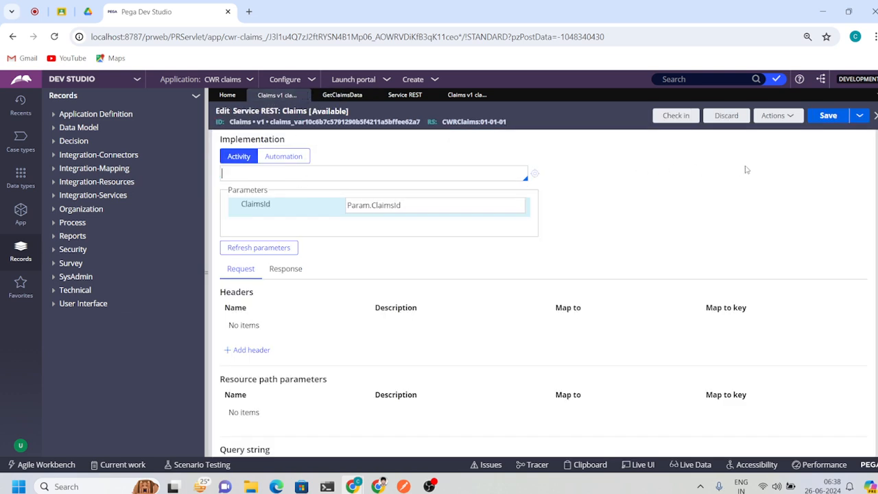
click(775, 116)
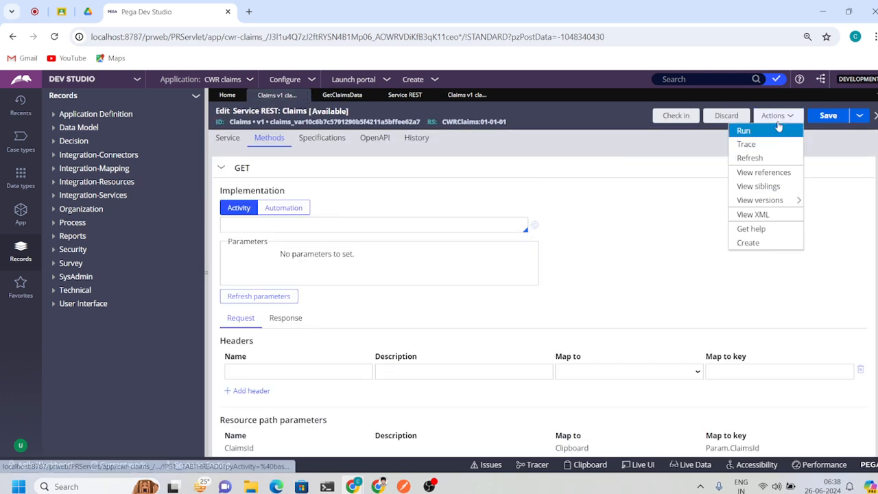
click(828, 115)
- Review the checked-out rule's resource properties and the GET method's header, path and query string parameters
click(222, 141)
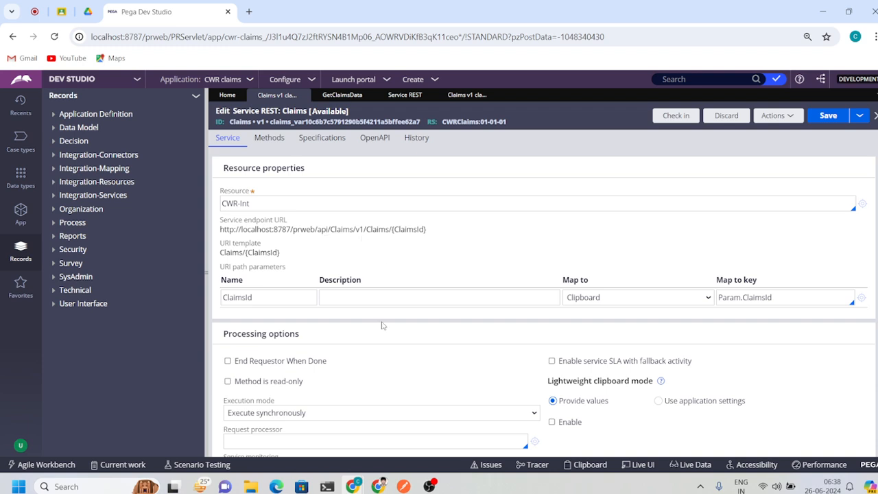
scroll(382, 323, down, 2)
scroll(337, 339, up, 2)
click(269, 140)
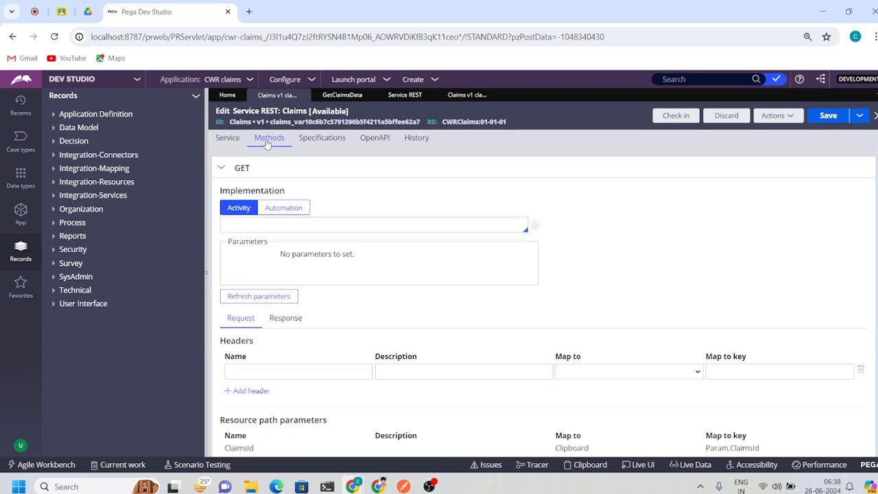
scroll(295, 295, down, 5)
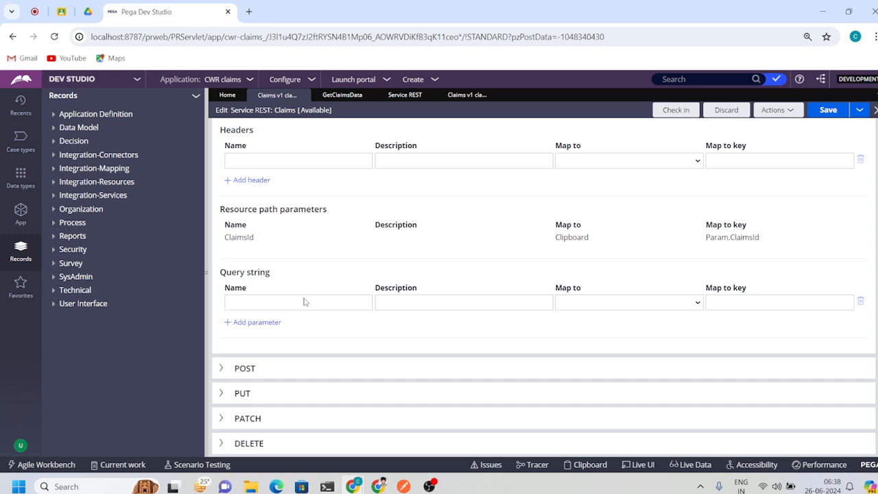
scroll(306, 302, up, 1)
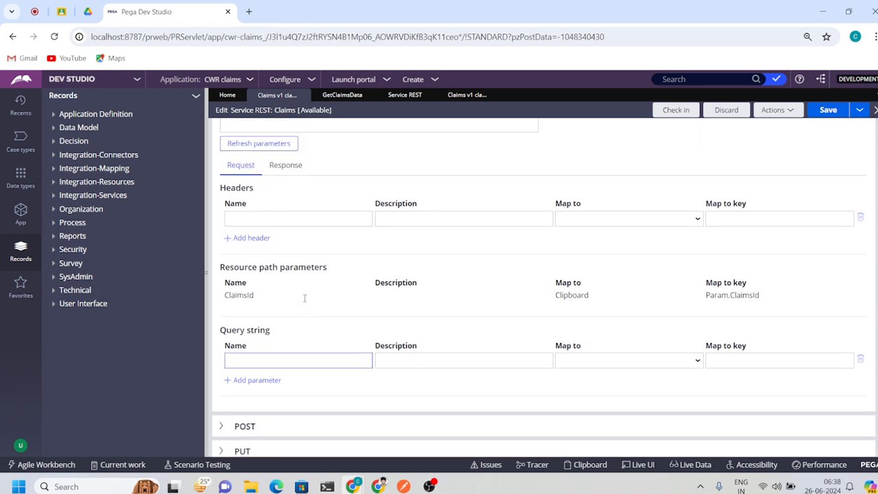
- Compare the original Claims rule's GET response settings and GetClaimsData activity, and return to the checked-out rule
click(454, 97)
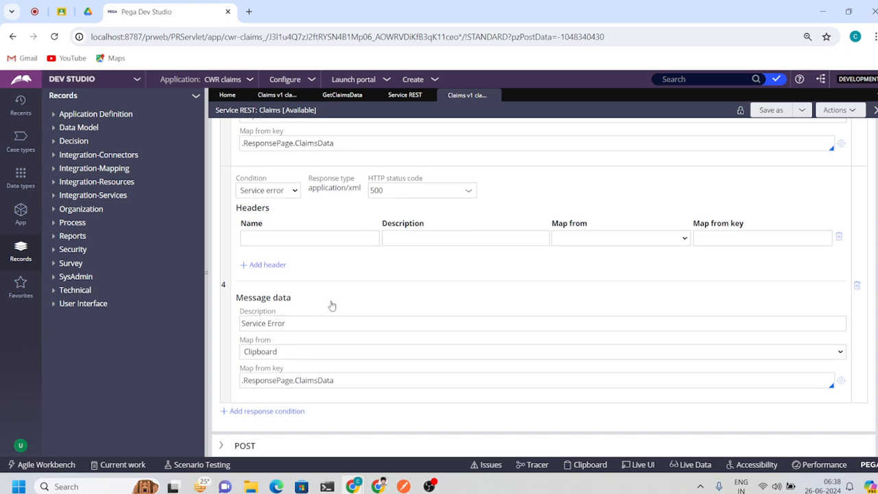
scroll(329, 304, up, 15)
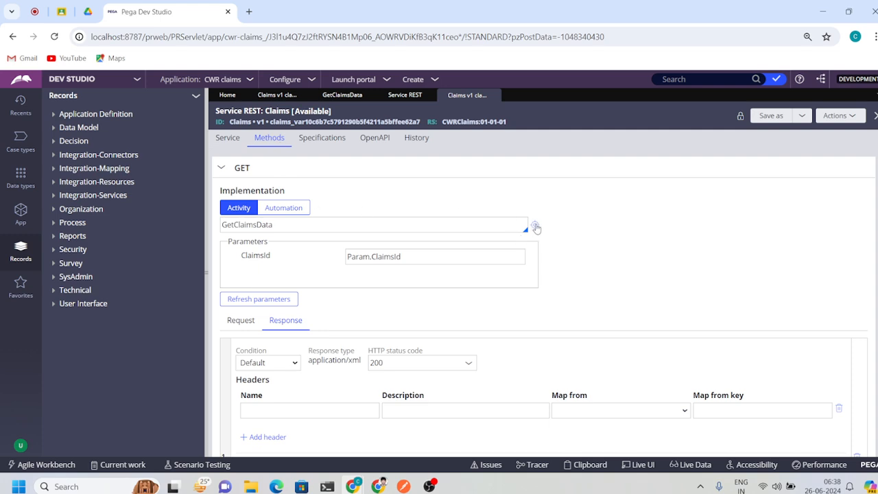
click(534, 225)
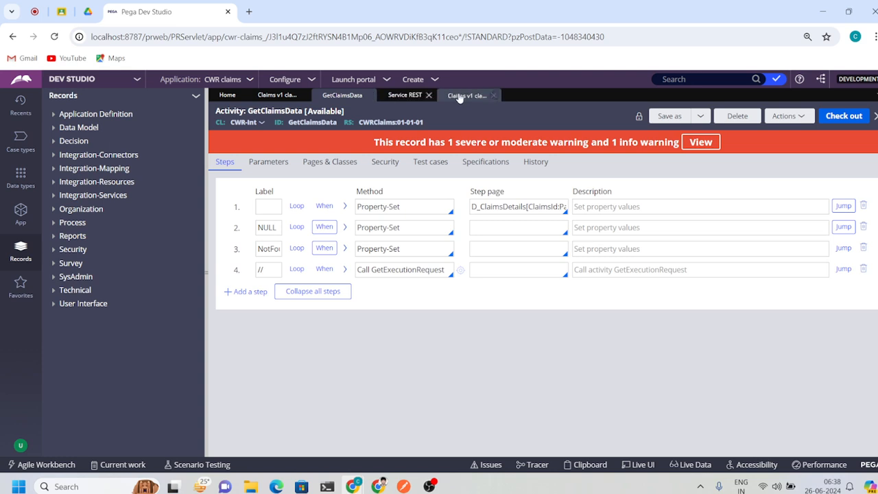
click(461, 94)
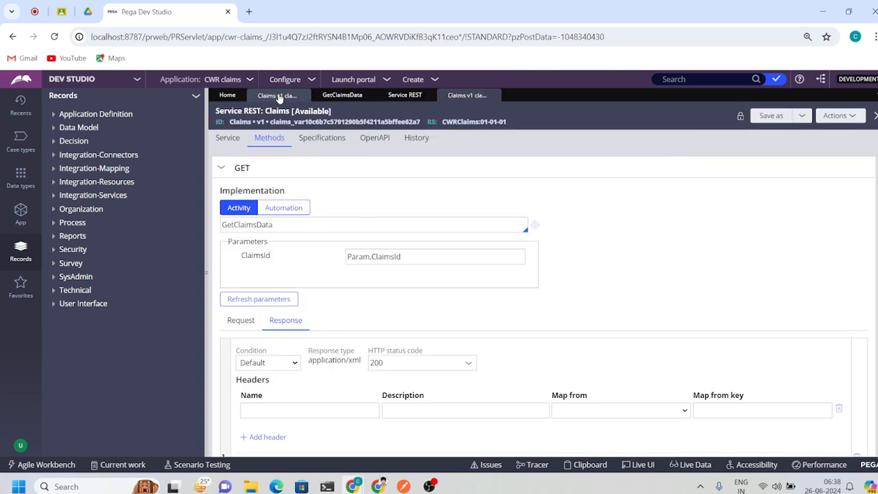
click(336, 96)
click(267, 97)
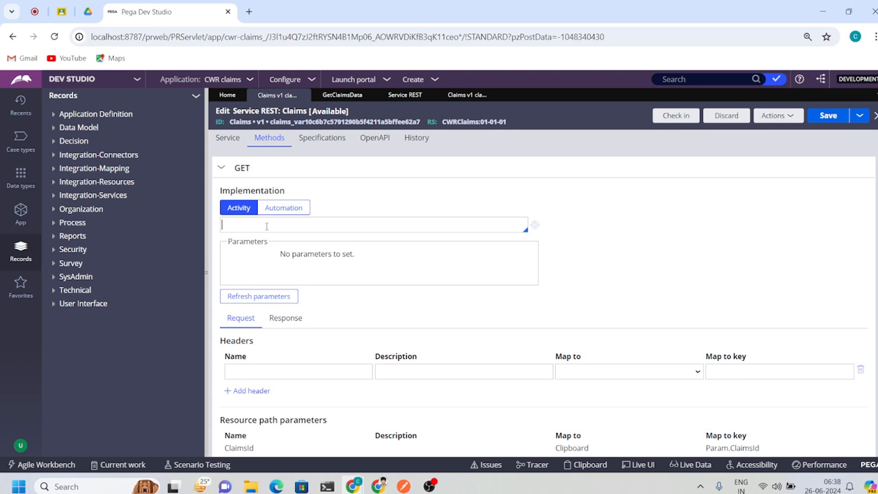
- Set the GET method's activity to GetClaimsData, pass Param.ClaimsId as its ClaimsId parameter, and save the rule
click(267, 226)
click(250, 245)
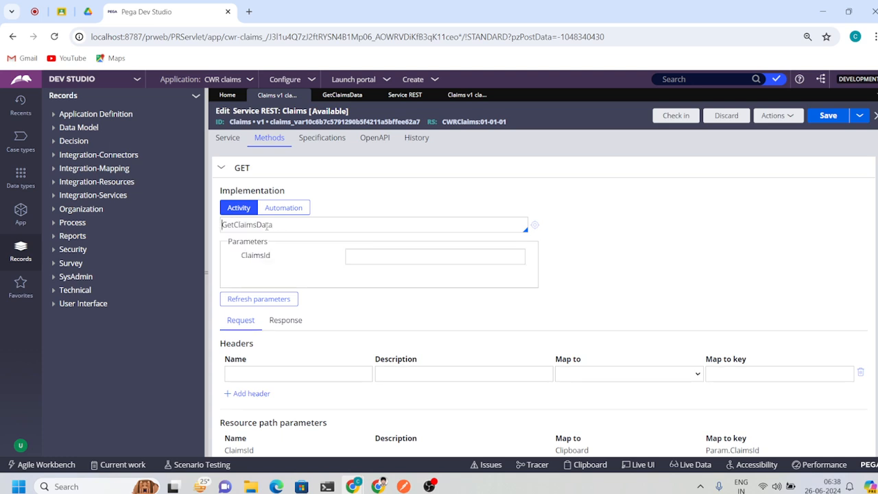
click(368, 256)
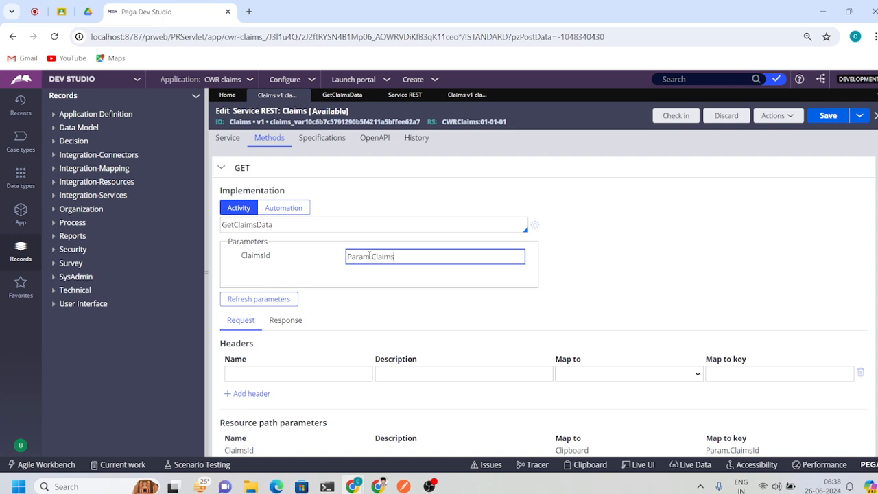
key(ctrl+s)
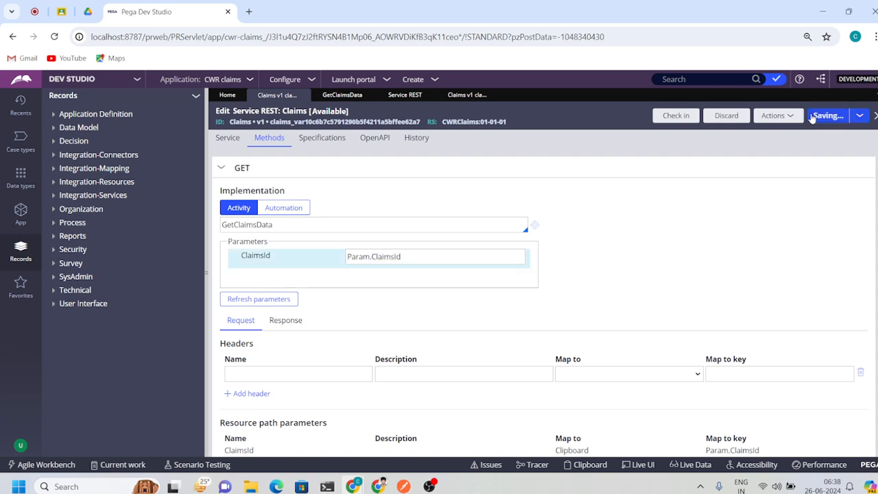
- Review the GET method's request parameters and the message data and status codes of its response conditions
scroll(337, 323, down, 1)
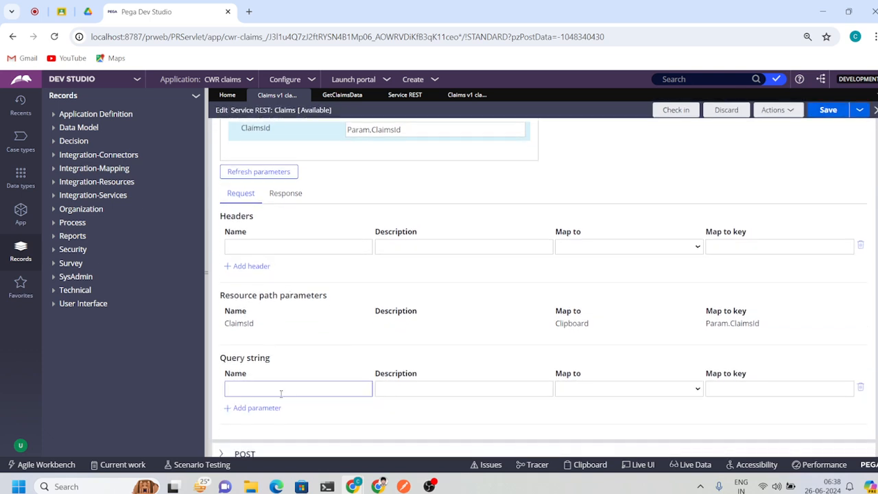
scroll(274, 322, up, 1)
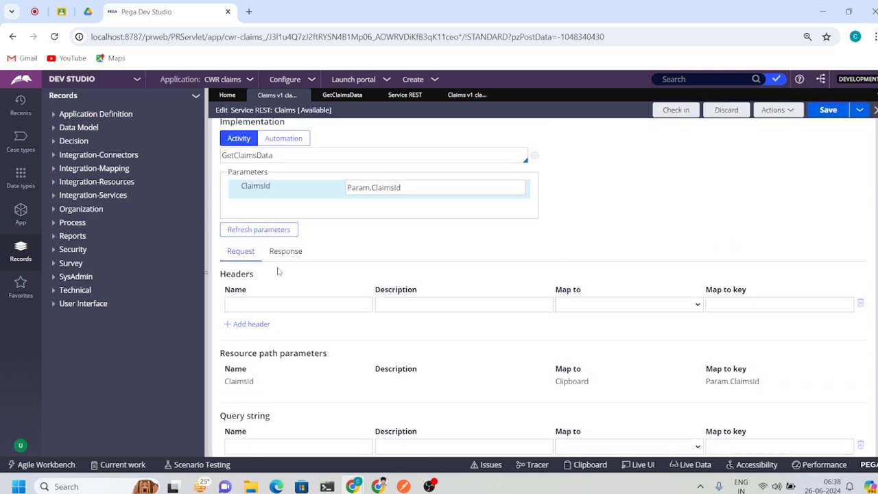
click(284, 252)
scroll(334, 349, down, 2)
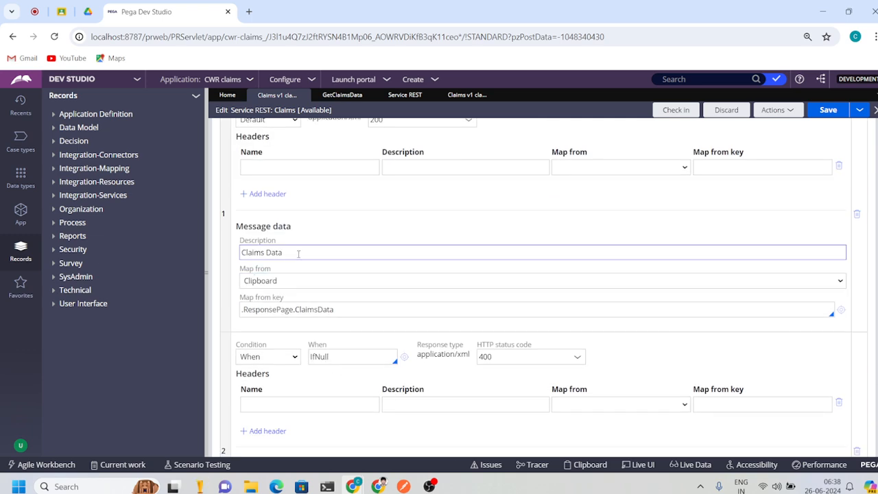
scroll(373, 389, down, 2)
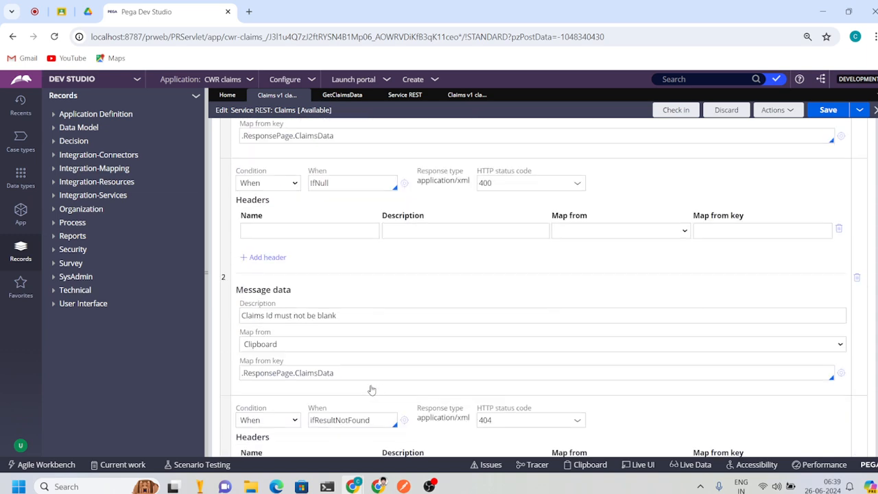
scroll(396, 329, down, 2)
scroll(350, 348, down, 3)
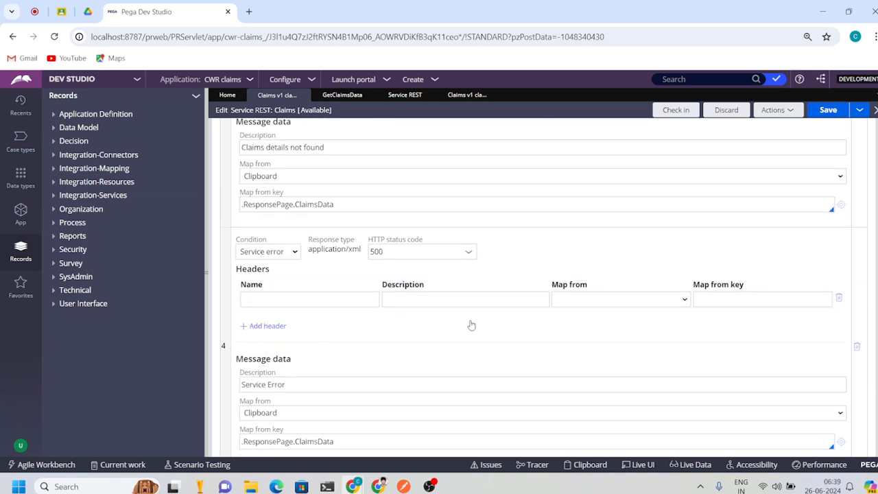
- Save the Claims rule and check it in with the comment "Configured service activity"
click(828, 110)
click(694, 111)
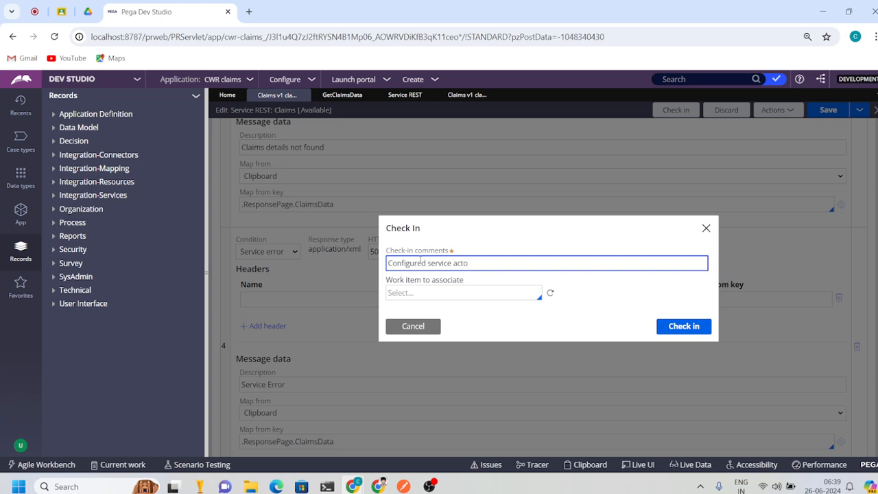
text(vitry)
key(Return)
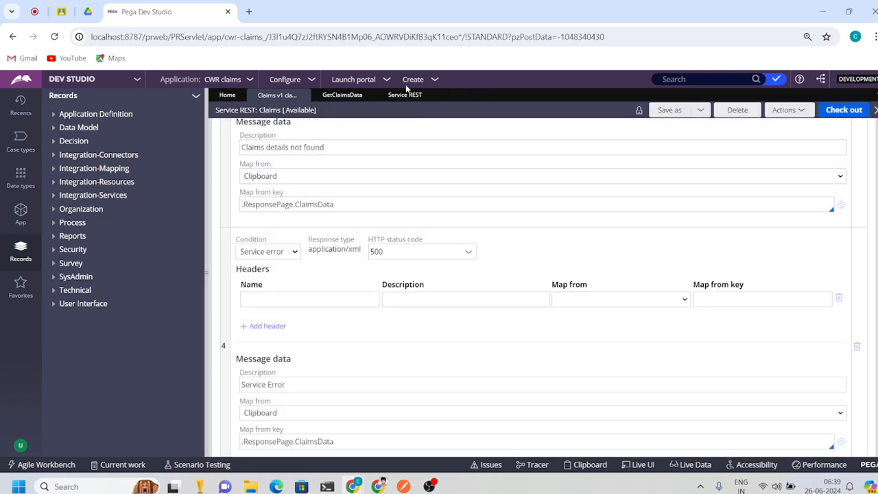
- Bring up the GetClaimsData activity and examine its first step's property mappings and its page and class definitions
click(429, 95)
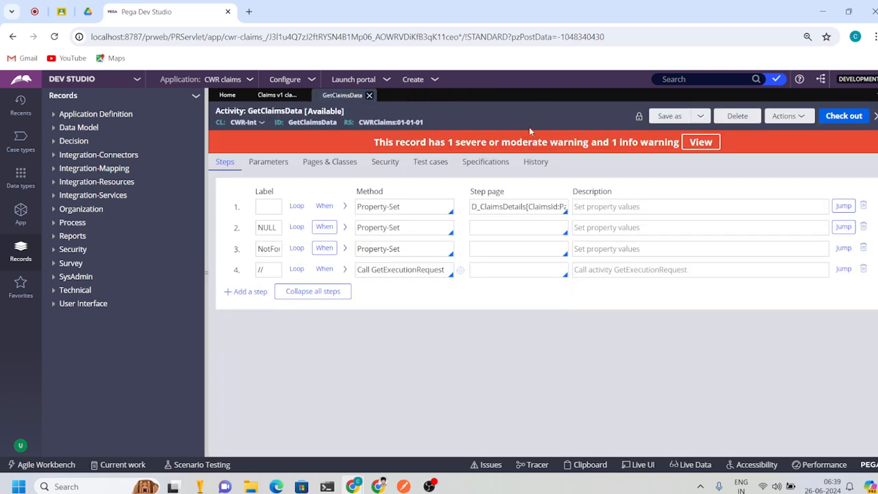
click(788, 116)
click(769, 175)
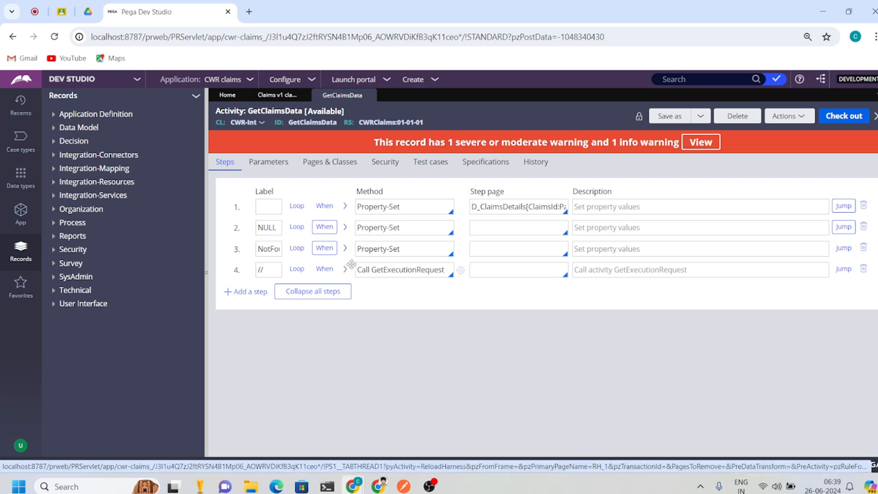
click(344, 209)
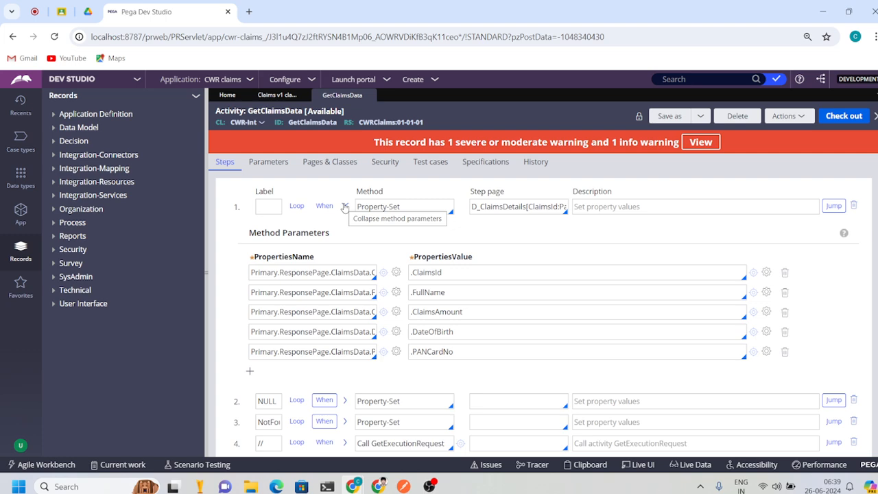
click(332, 168)
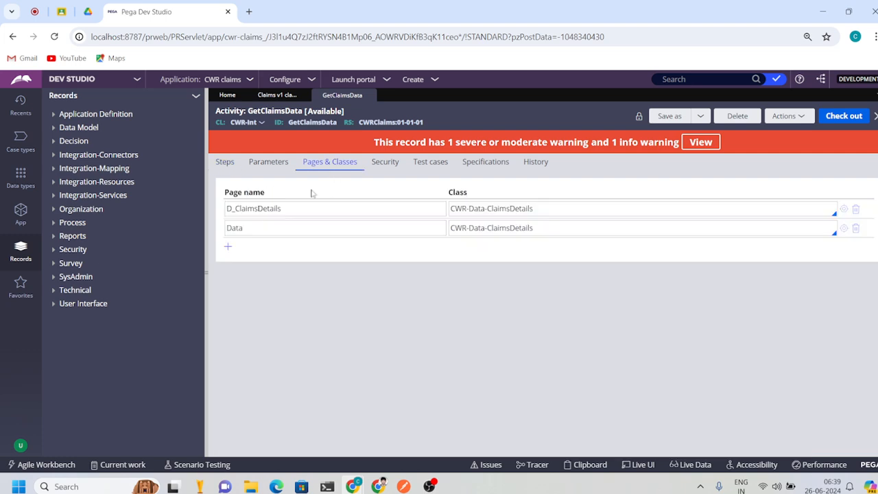
click(271, 228)
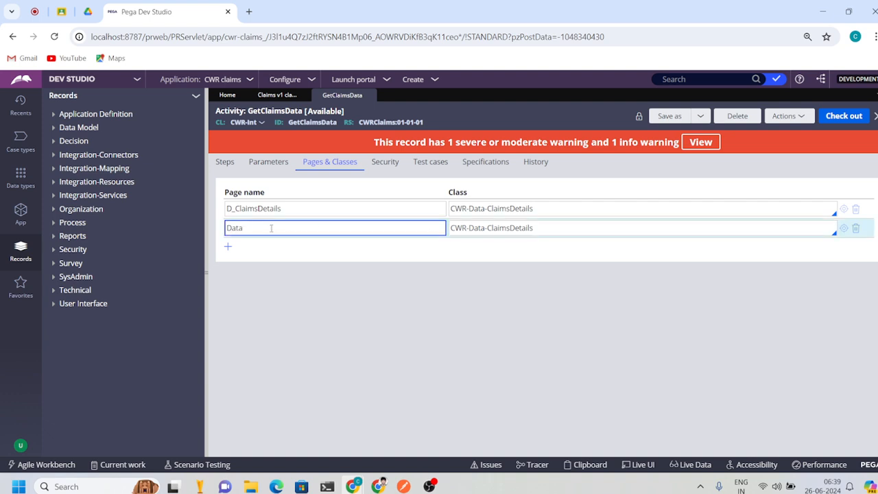
click(225, 165)
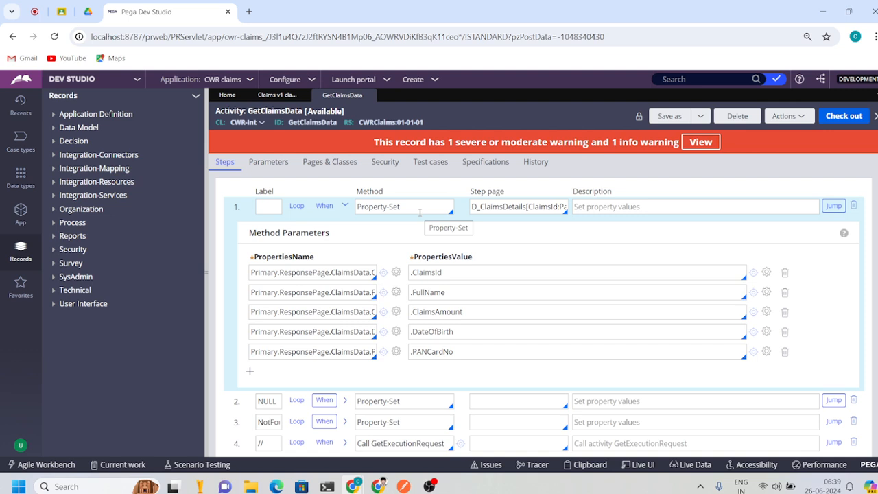
- Compare the first step's step page with the D_ClaimsDetails and Data page definitions of the activity
triple_click(502, 205)
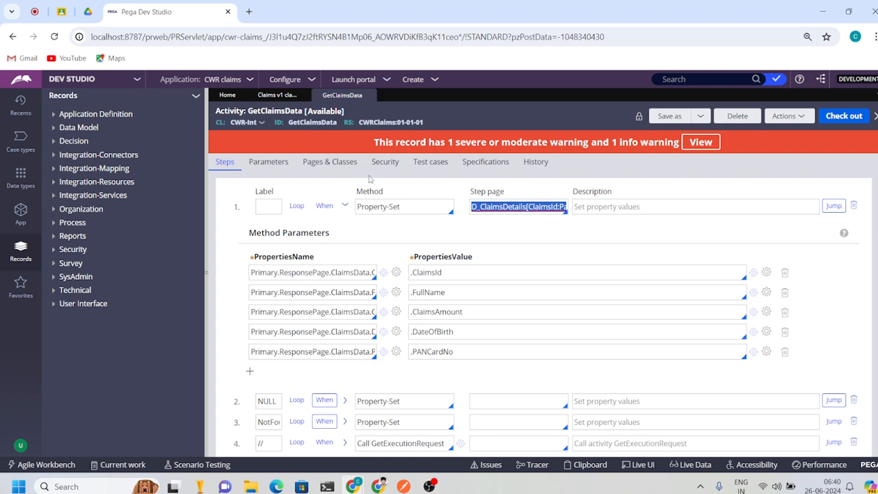
click(330, 162)
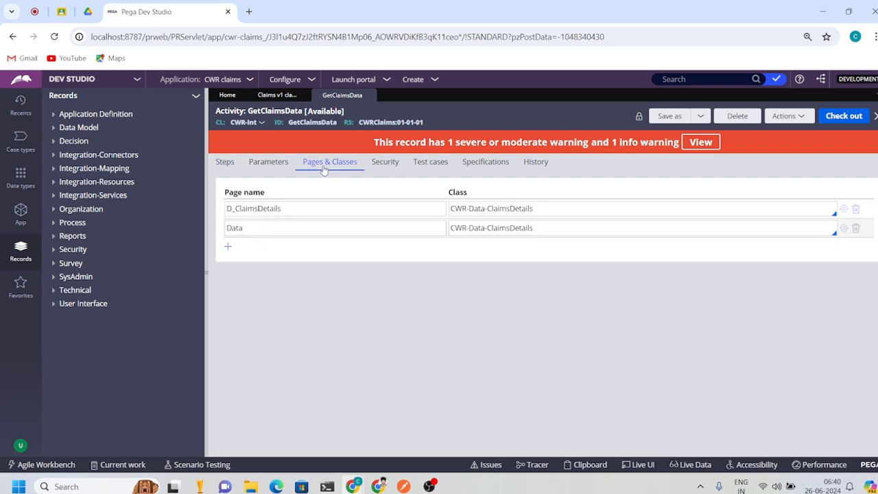
triple_click(264, 228)
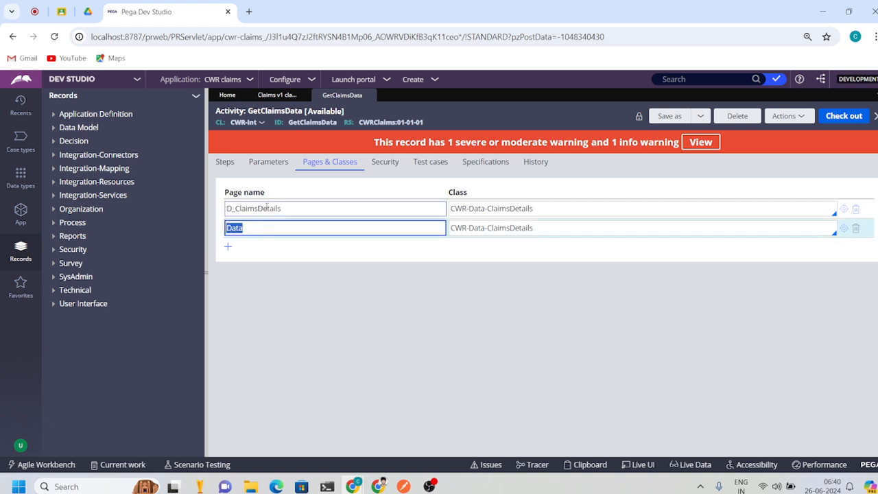
double_click(260, 208)
click(248, 228)
double_click(248, 229)
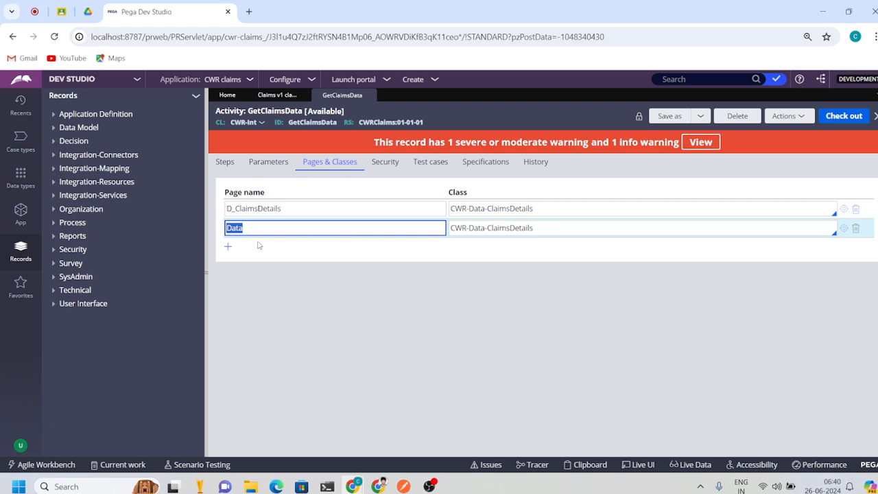
click(223, 163)
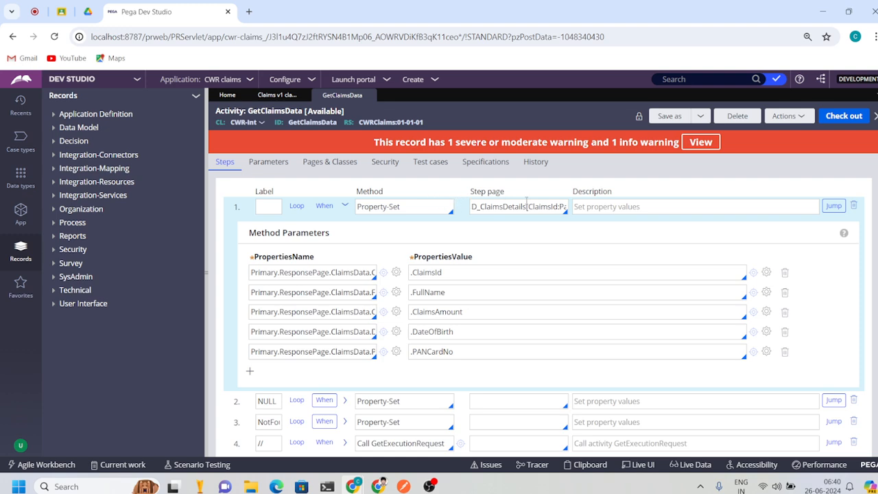
click(329, 165)
click(281, 209)
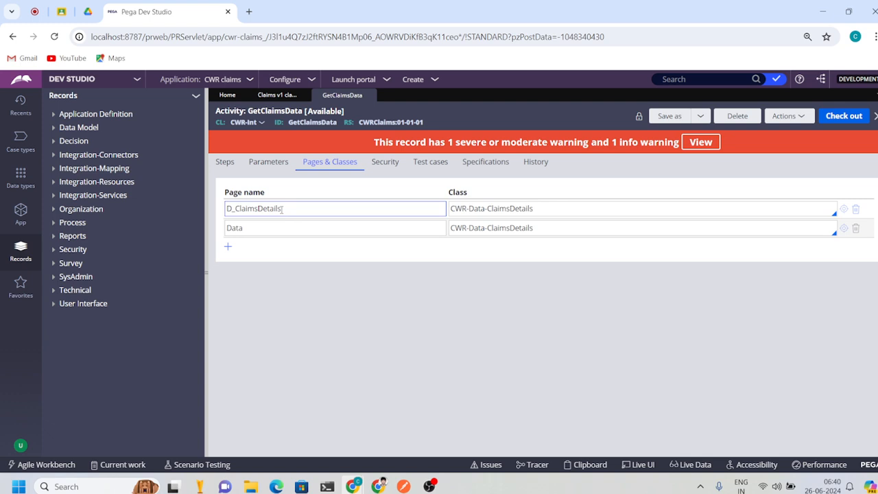
click(231, 166)
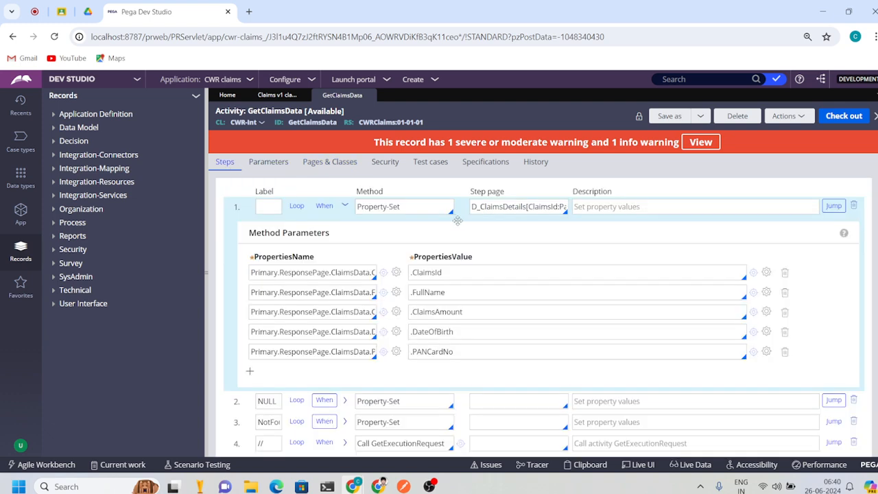
- Examine how the first Property-Set step maps the D_ClaimsDetails values to the response page, and leave its parameters collapsed
triple_click(504, 207)
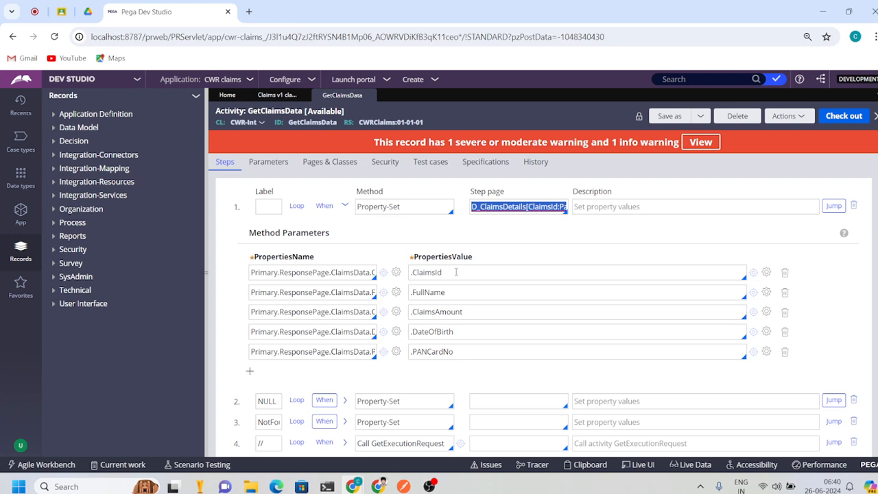
click(457, 271)
click(313, 273)
triple_click(313, 273)
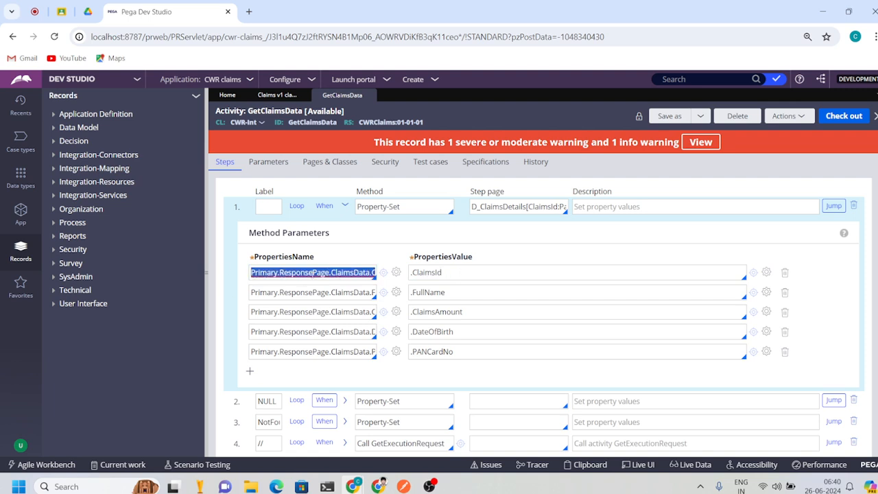
click(345, 207)
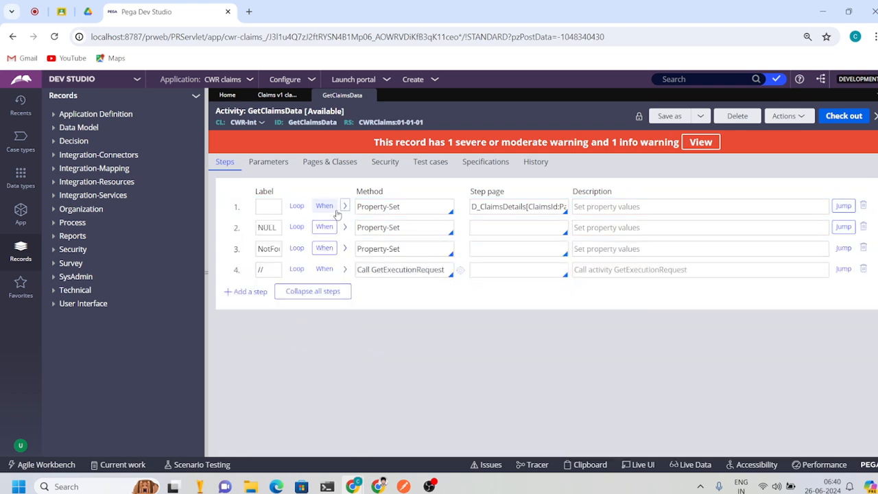
click(345, 207)
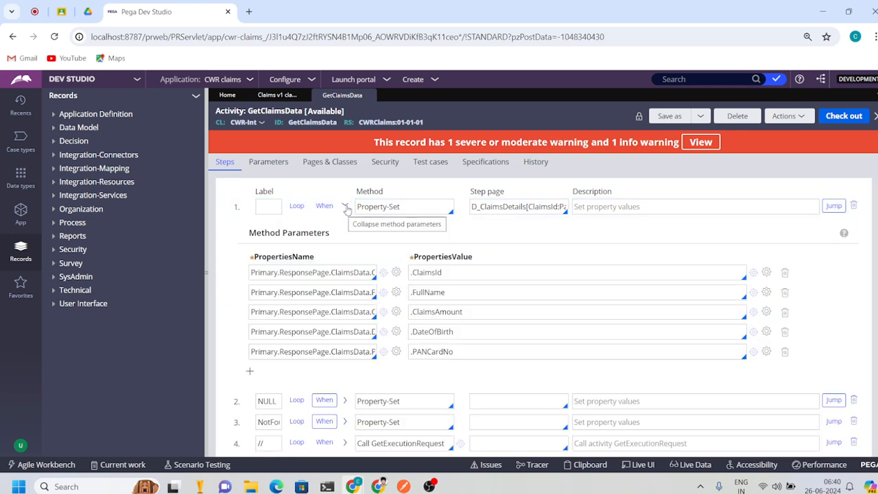
click(345, 207)
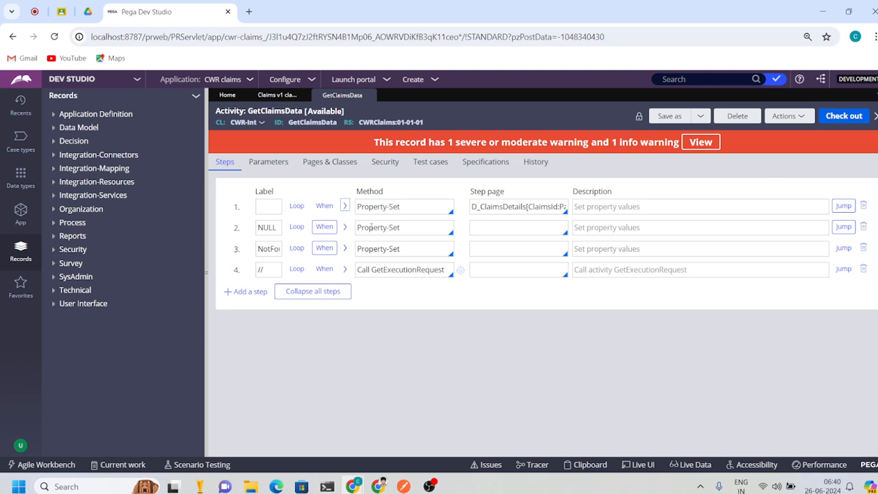
- Inspect the first step's jump condition and its true and false target labels, leaving the settings as they are
click(843, 205)
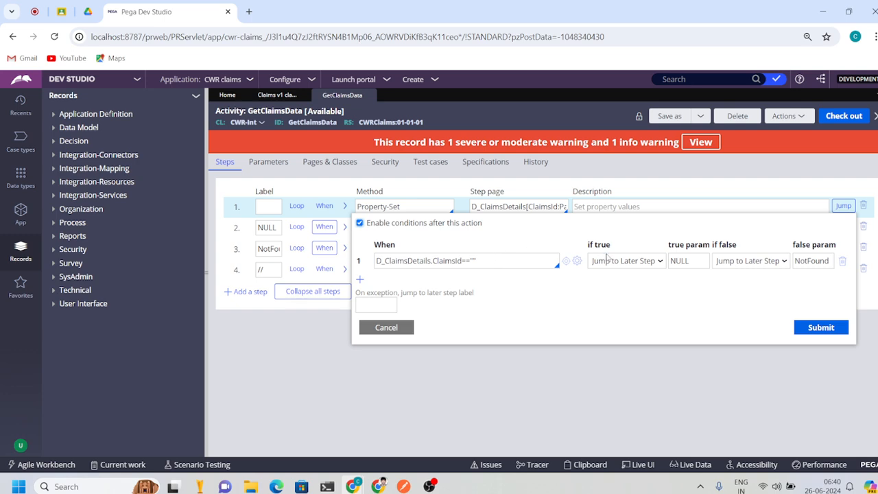
click(700, 260)
double_click(683, 261)
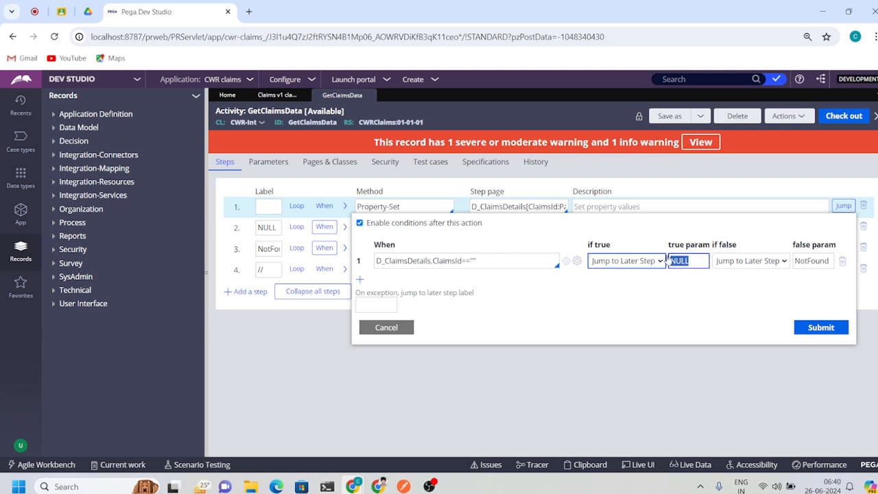
double_click(812, 260)
double_click(681, 260)
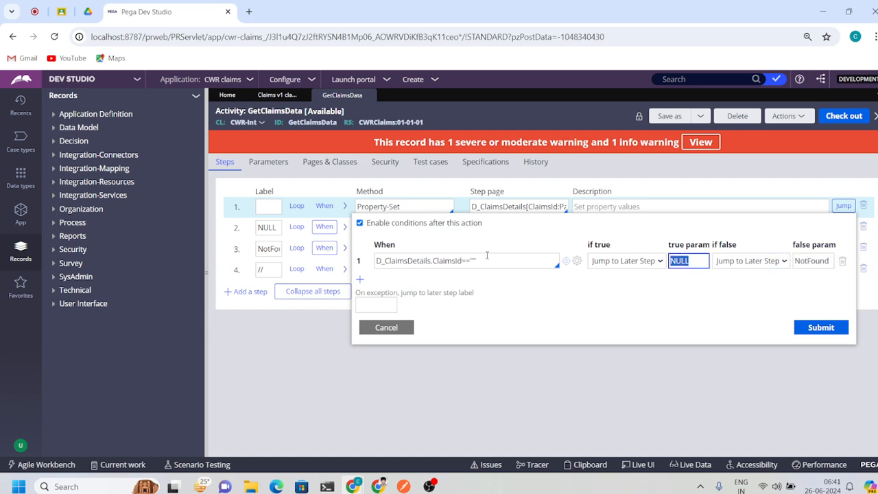
click(385, 327)
- Inspect the NULL step's precondition, open its IfNull when rule to read the condition, and return to the GetClaimsData activity
double_click(266, 228)
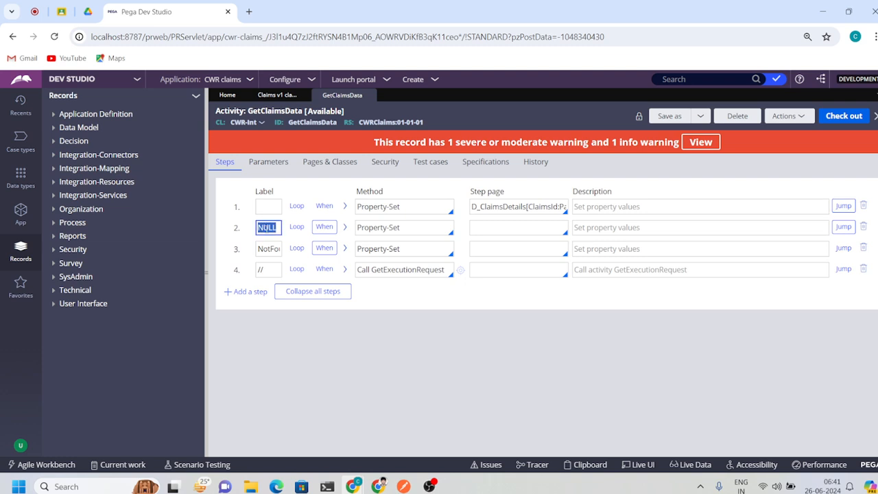
click(327, 227)
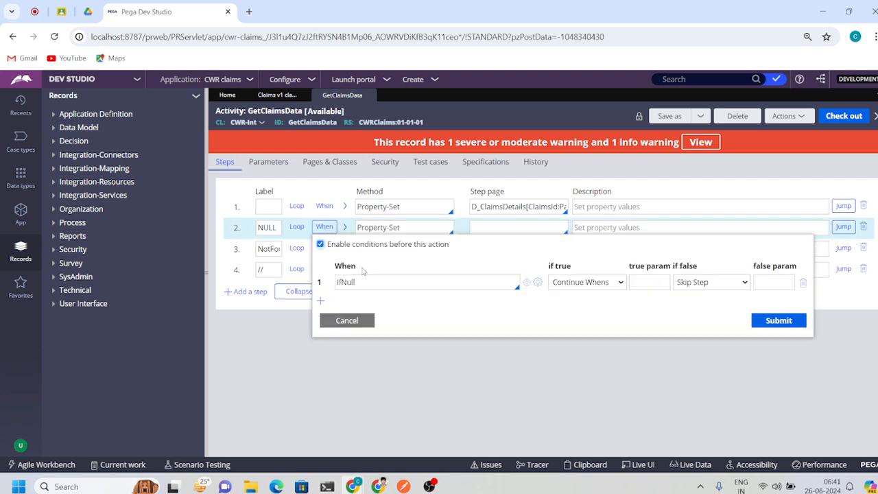
click(528, 282)
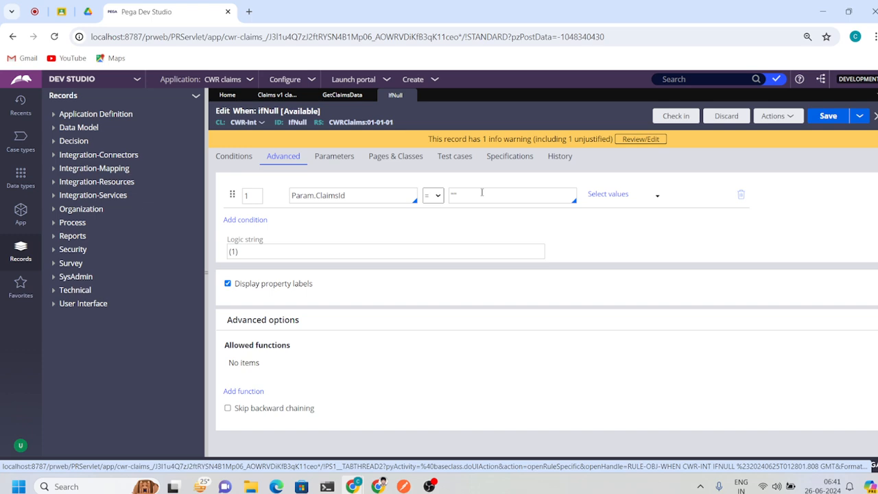
click(327, 96)
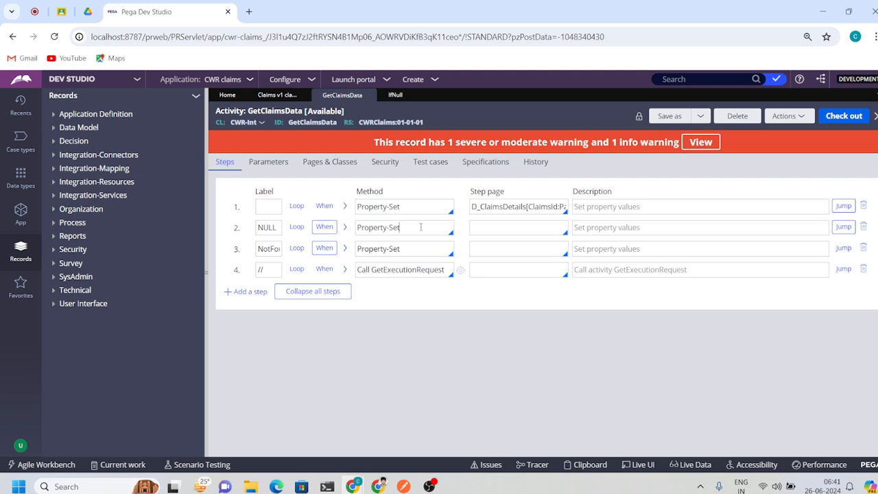
- Examine the property values set by the NULL step's Property-Set method, including the pyNote text, and leave its parameters collapsed
triple_click(399, 227)
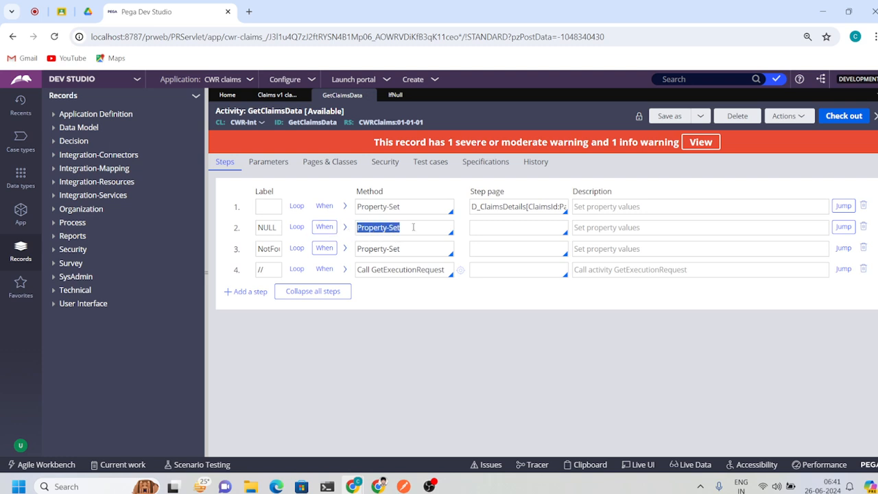
click(344, 227)
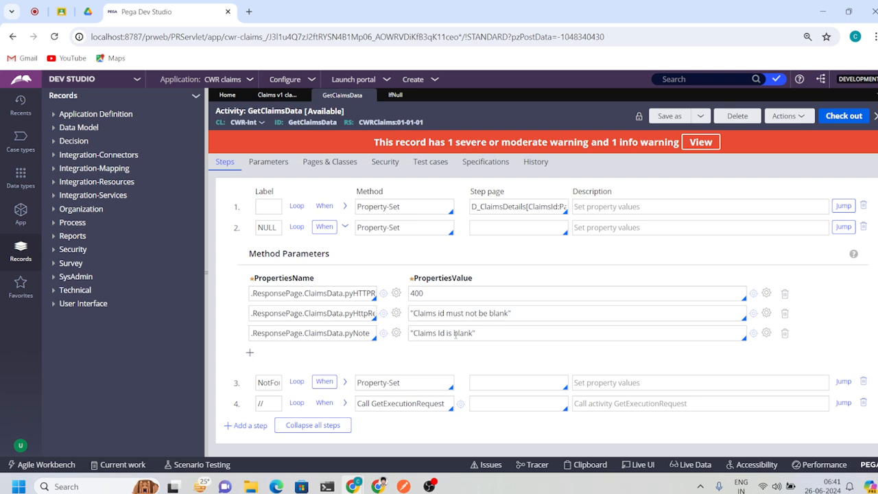
triple_click(454, 334)
click(364, 332)
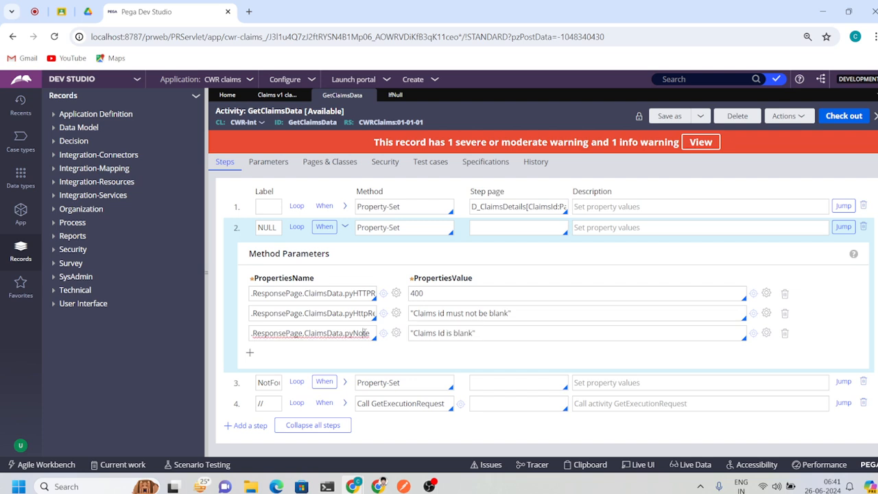
triple_click(484, 335)
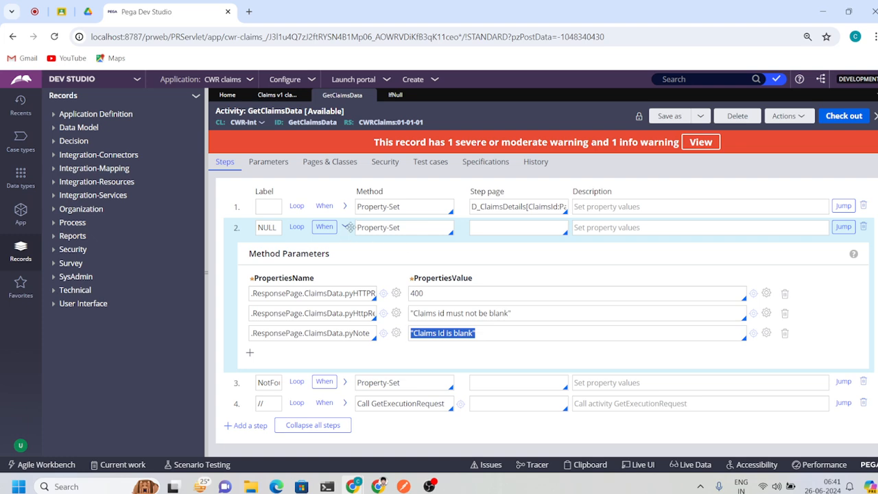
click(346, 228)
- Inspect the NULL step's jump condition and recheck its method parameters, leaving the settings as they are
click(835, 231)
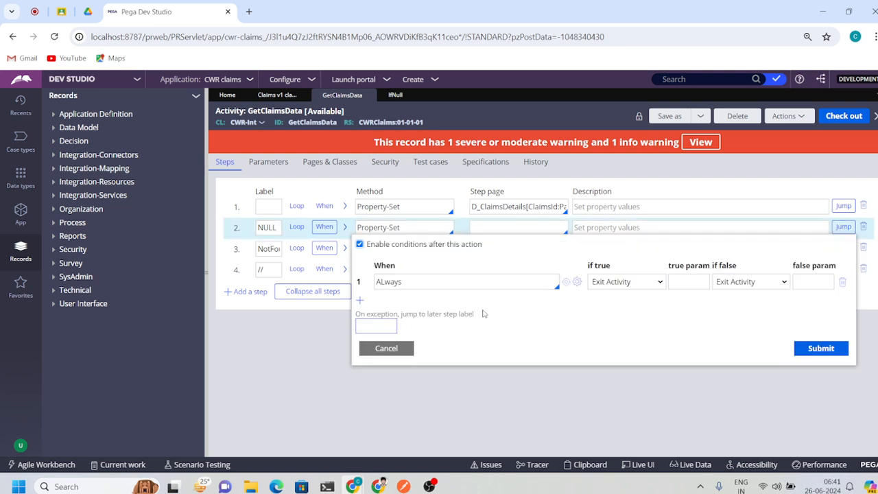
click(386, 348)
click(344, 227)
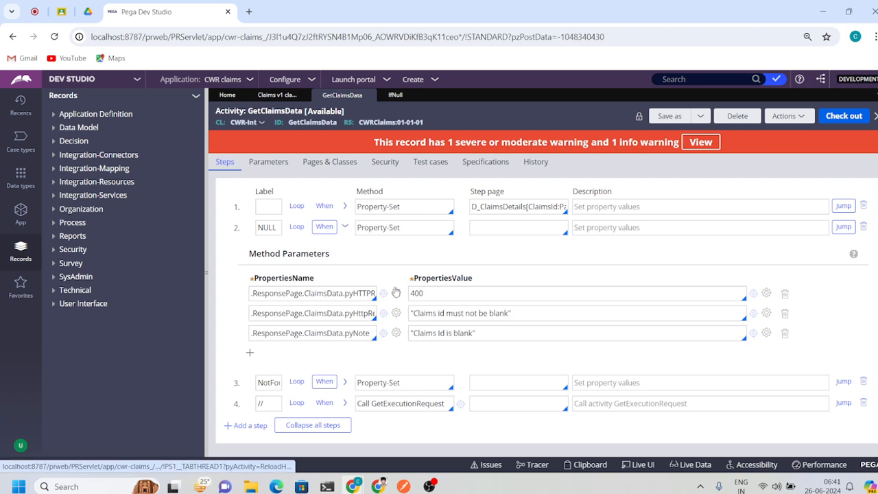
click(344, 227)
click(842, 226)
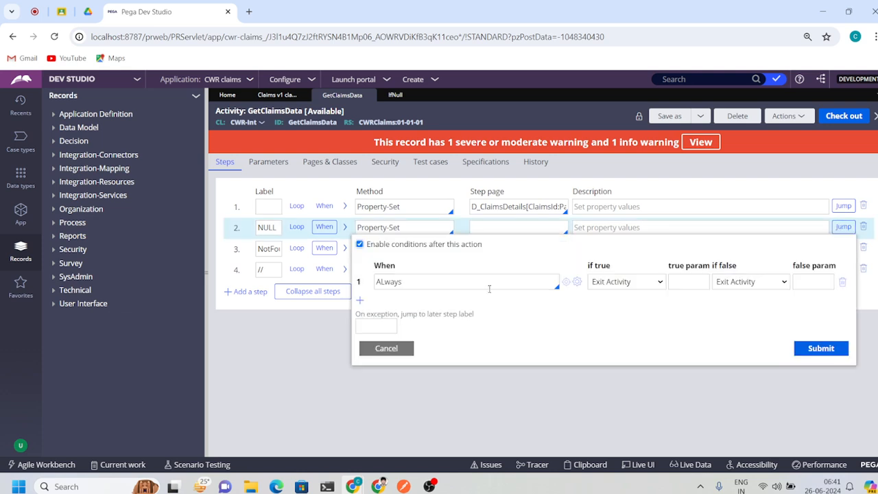
click(387, 350)
- Review how the first step's jump condition on ClaimsId routes to its true and false step labels, discarding any changes
click(843, 206)
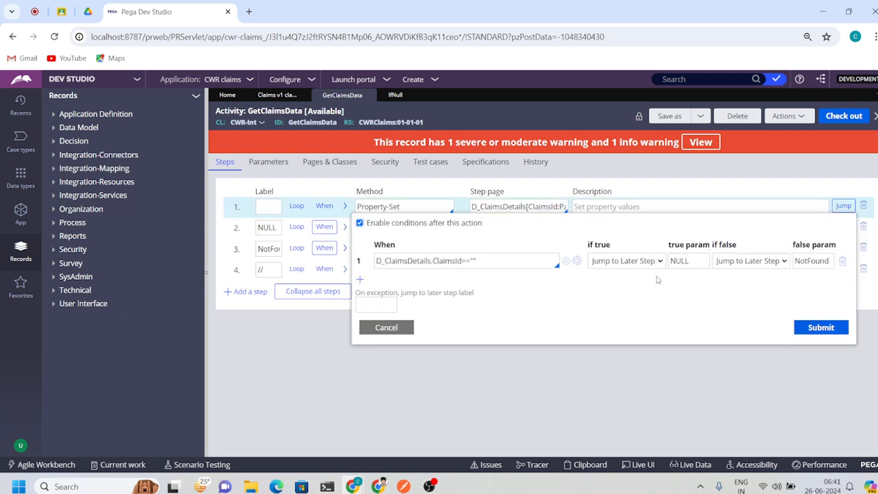
click(676, 260)
double_click(675, 261)
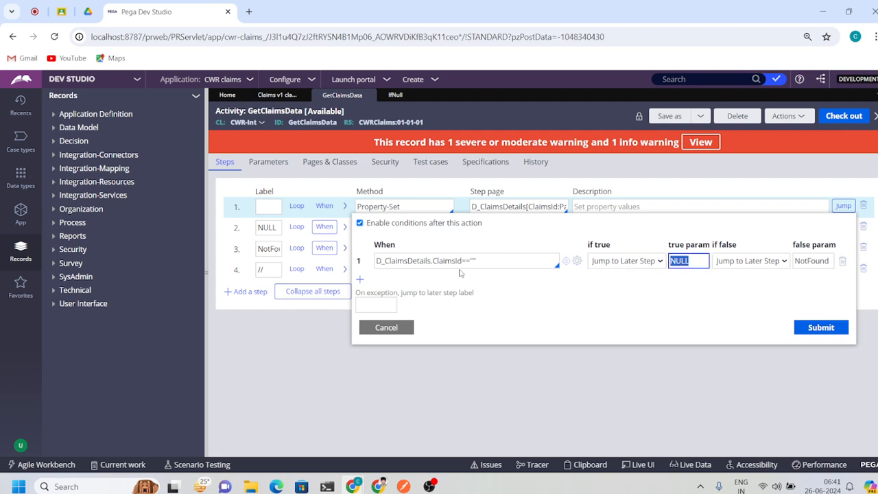
click(480, 263)
click(816, 262)
double_click(816, 262)
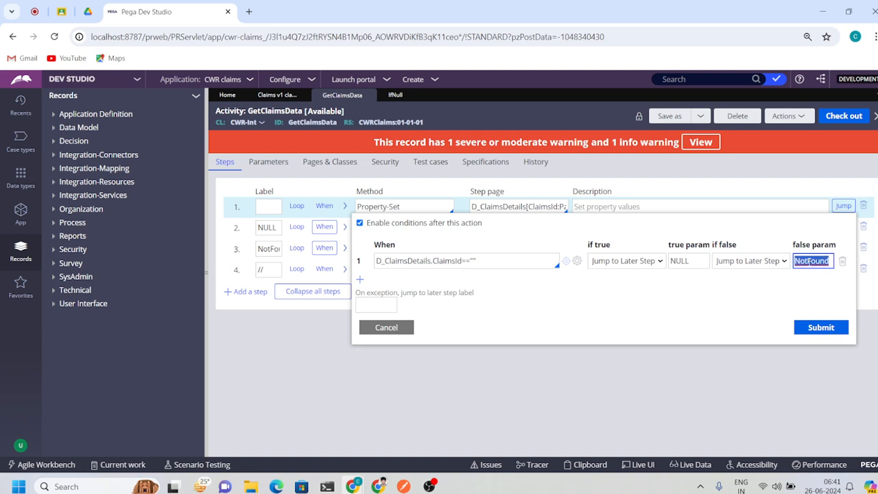
click(386, 327)
- Check the NotFound step's precondition, read its ifResultNotFound when rule, and return to the GetClaimsData activity
click(268, 249)
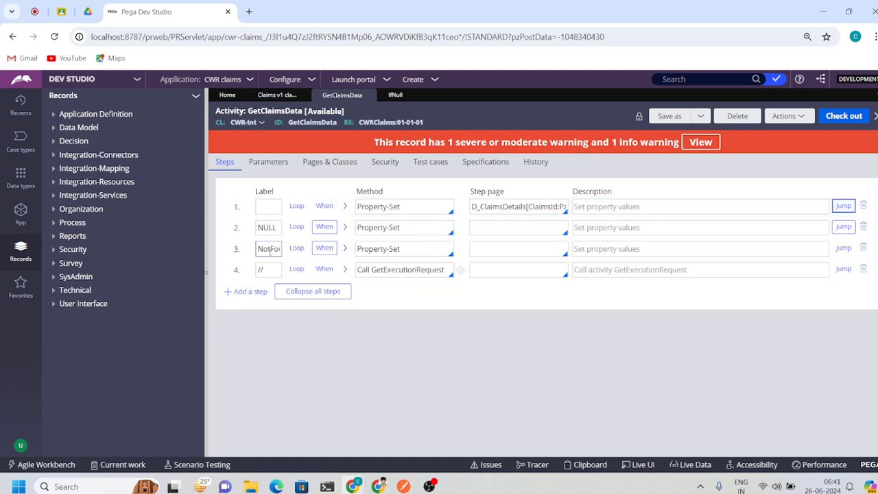
double_click(268, 249)
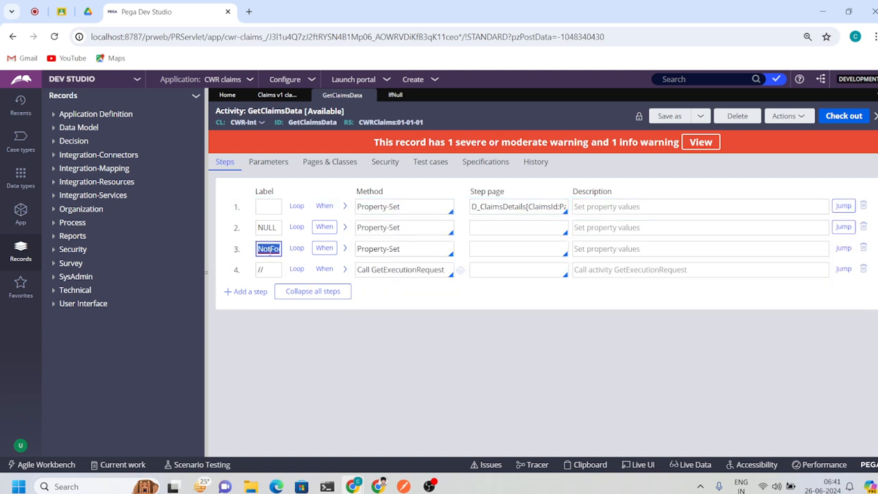
click(325, 248)
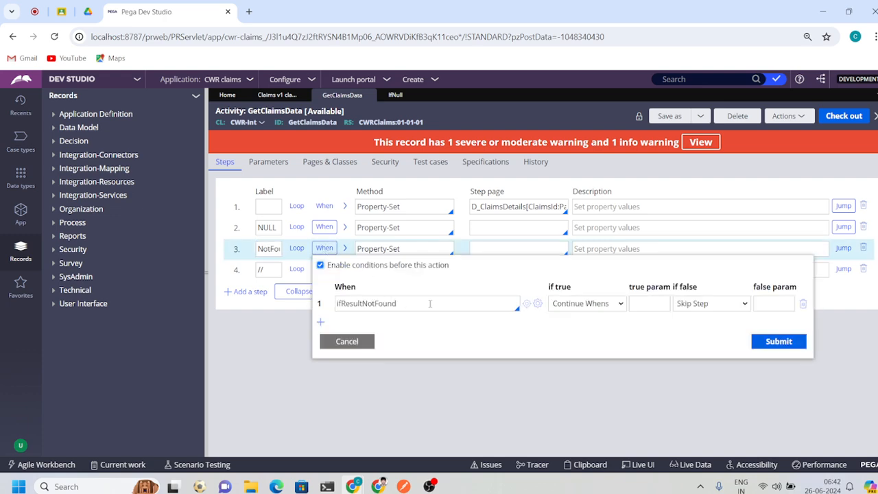
click(526, 303)
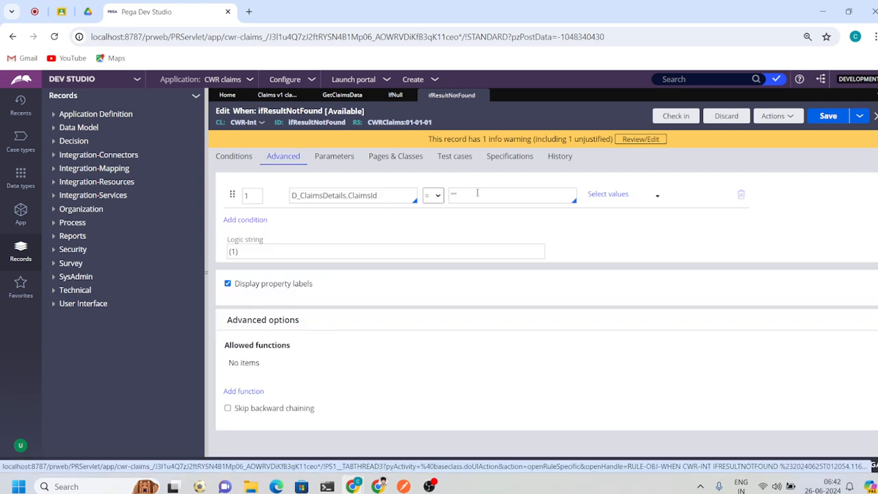
click(323, 96)
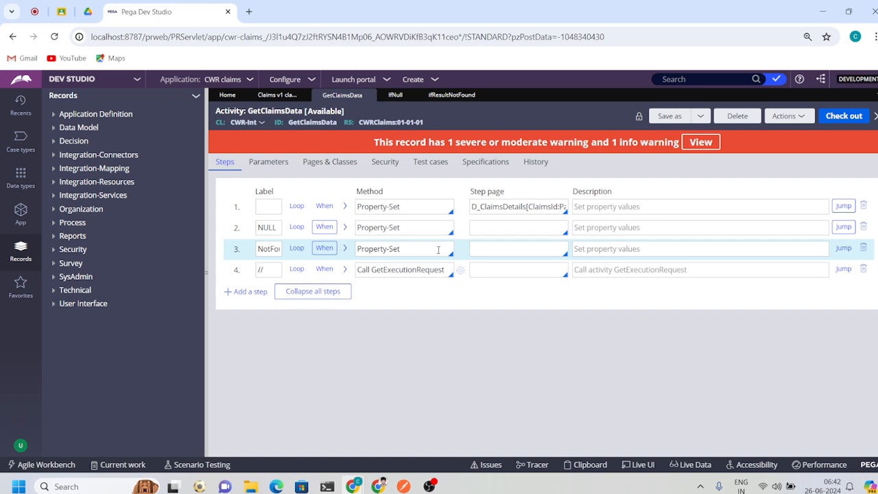
- Examine the response code, message and note values set by the NotFound step, and leave its parameters collapsed
click(345, 248)
double_click(426, 312)
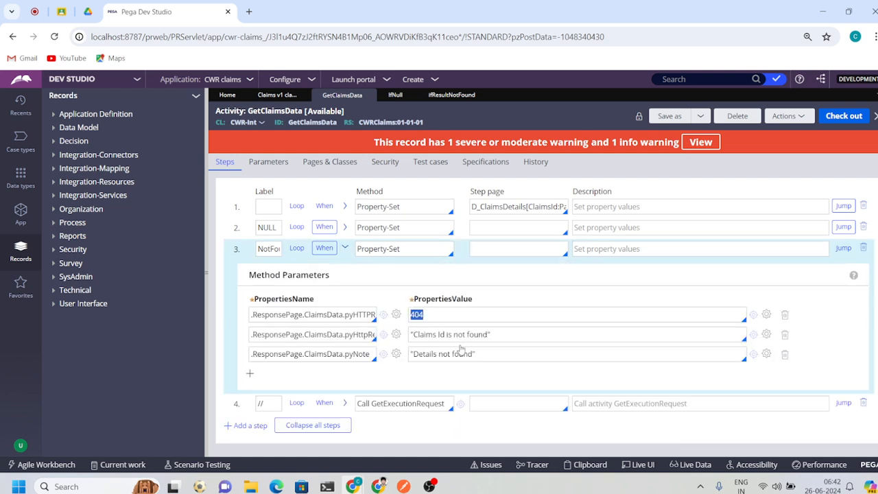
triple_click(460, 334)
click(447, 354)
triple_click(447, 354)
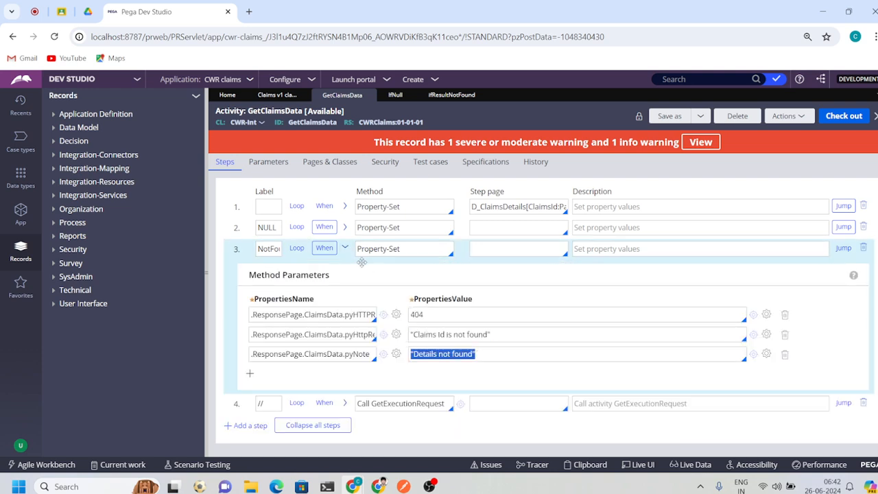
click(345, 248)
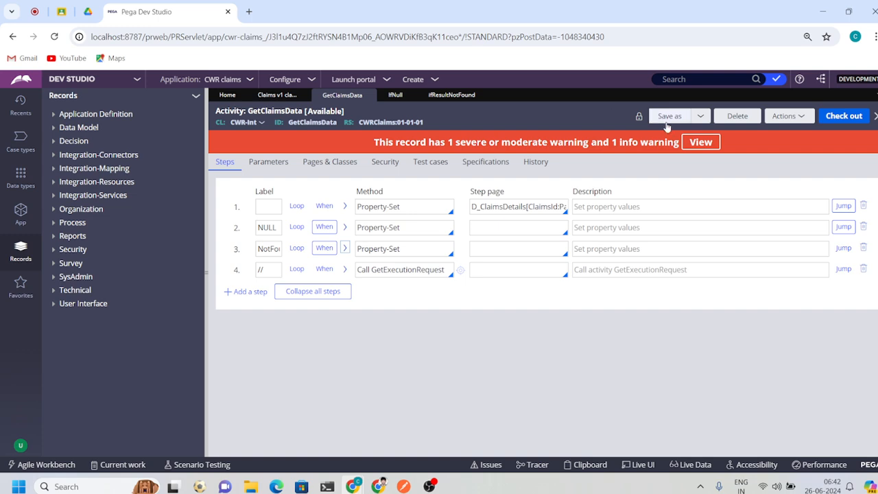
- Look back at the Claims Service REST rule, and recheck the first step's jump condition in GetClaimsData without changing it
click(271, 96)
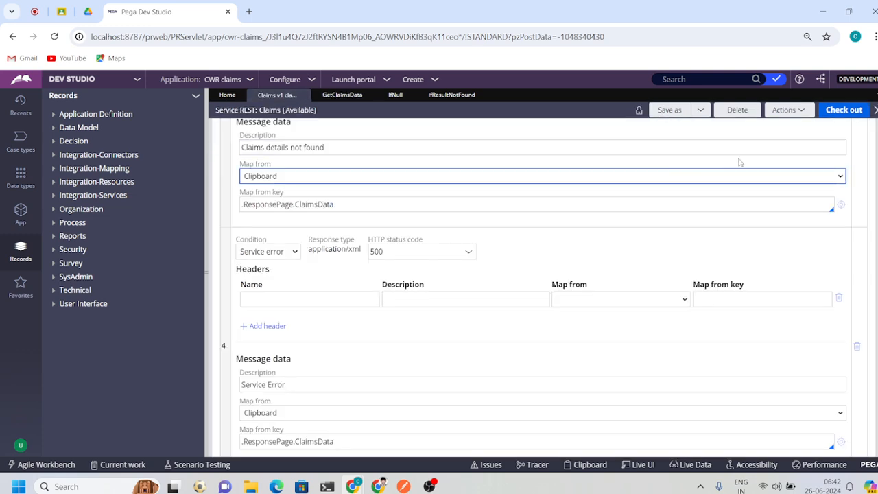
click(786, 111)
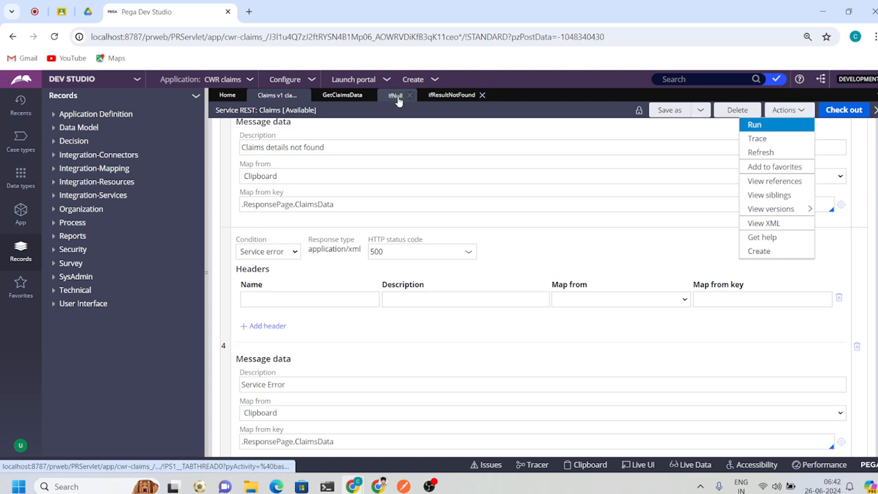
click(350, 95)
click(843, 206)
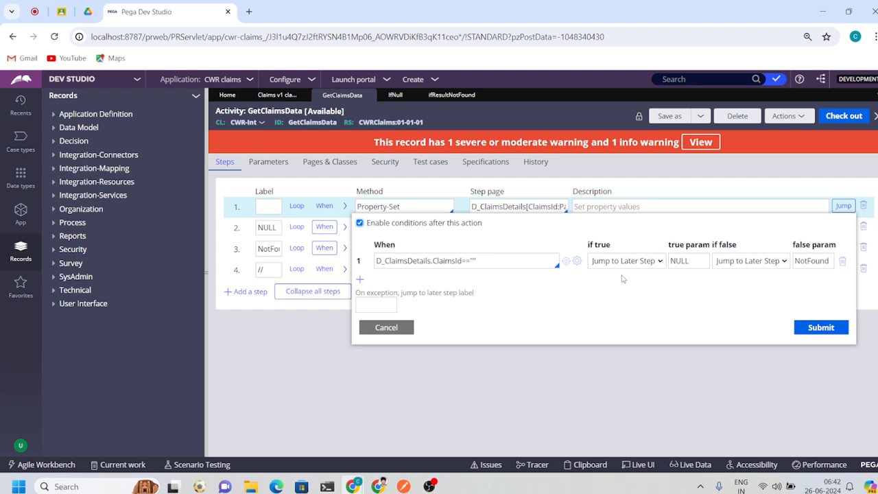
click(378, 329)
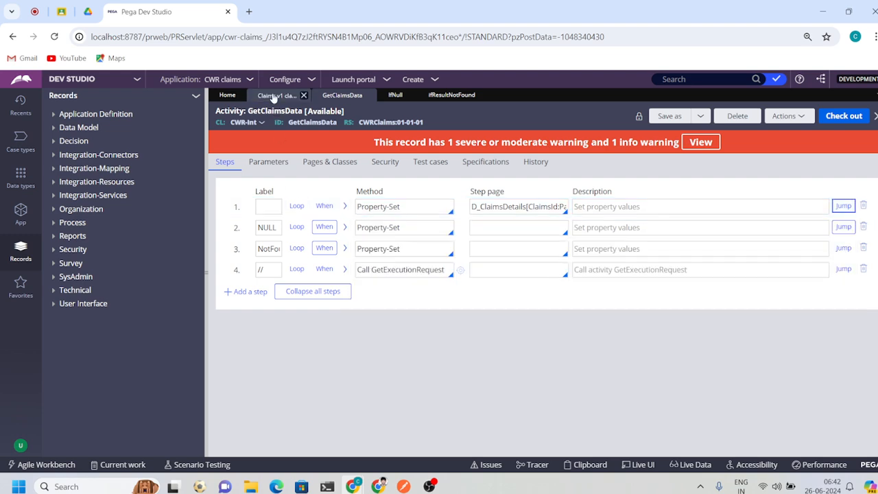
- Start a Tracer session for the Claims Service REST rule and keep its window out of the way
click(271, 95)
click(796, 111)
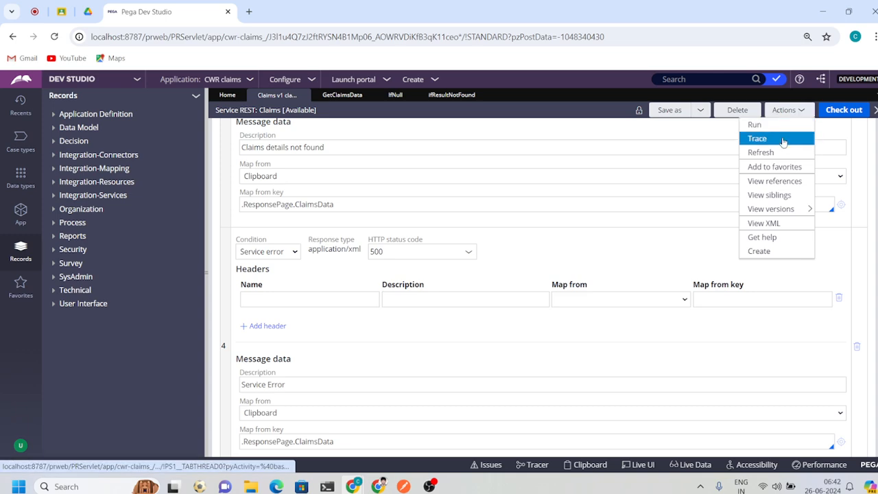
click(758, 137)
click(513, 10)
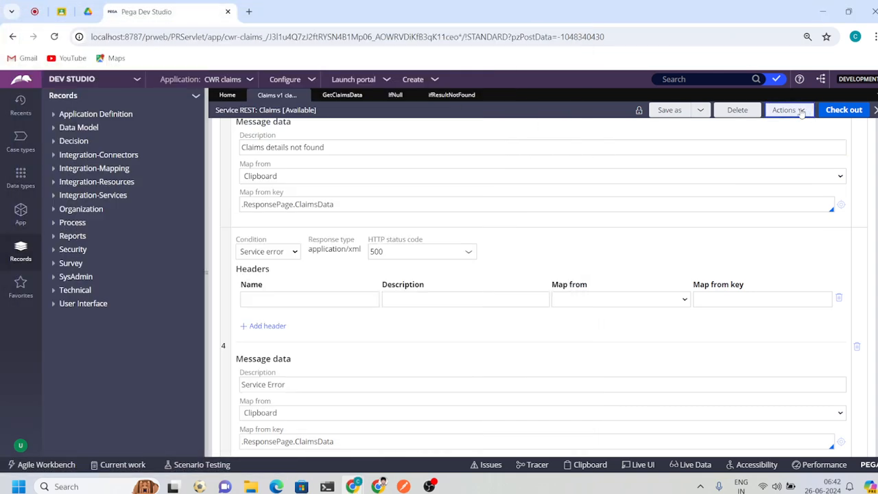
- Simulate the Claims service's GET method with a blank ClaimsId and examine the returned HTTP status code
click(799, 111)
click(756, 125)
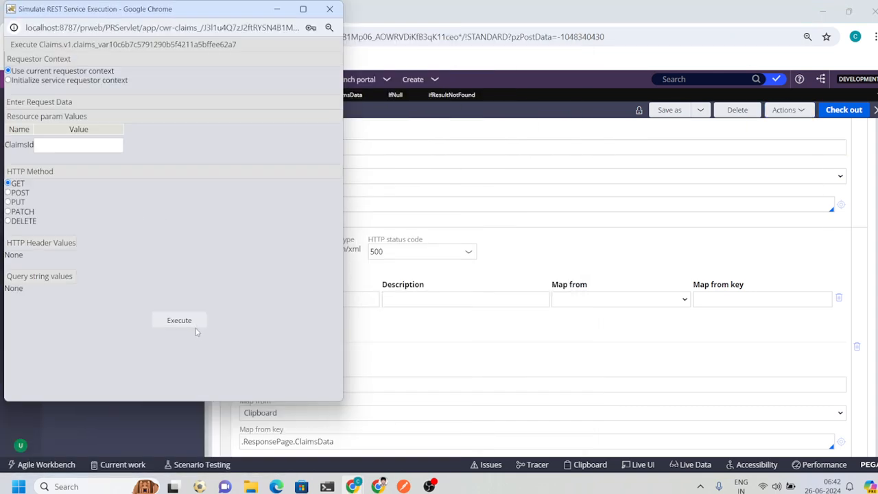
click(194, 321)
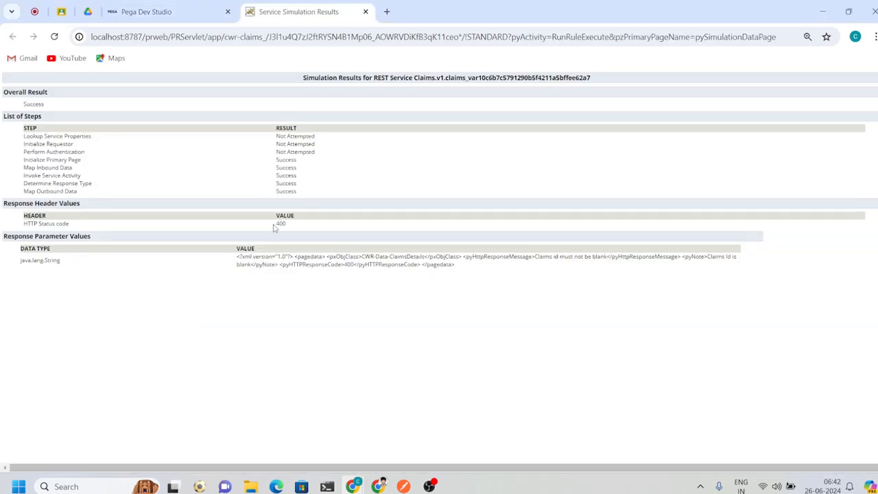
drag(274, 225, 322, 227)
click(361, 291)
- Bring up the Tracer window, dismiss its session error and maximize it to read the recorded events
mouse_move(352, 487)
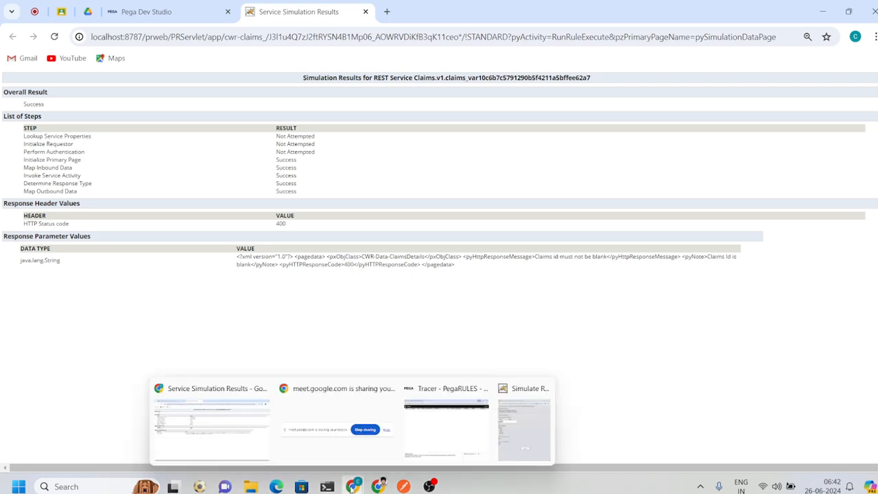
click(446, 427)
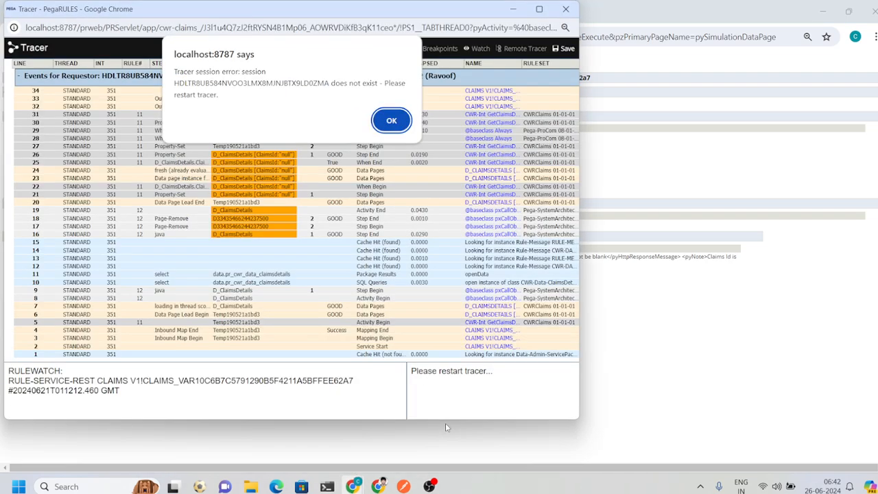
click(391, 120)
click(539, 9)
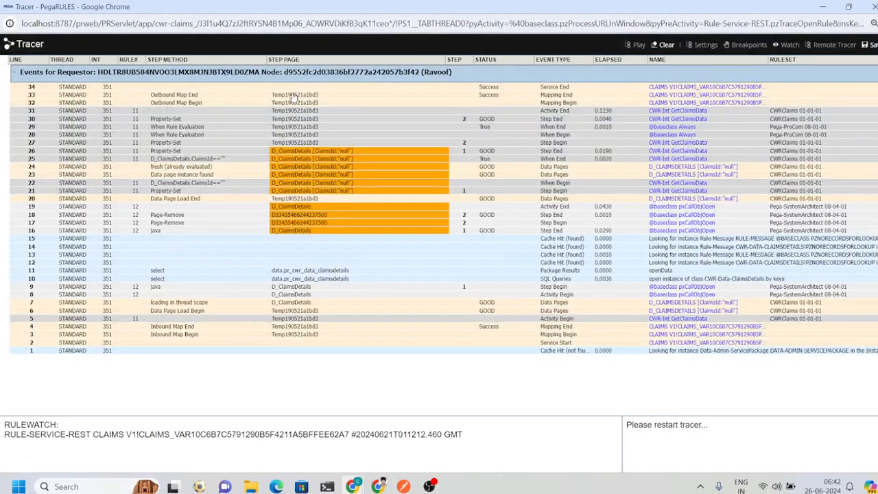
- Inspect the response page properties on the Outbound Map End event, and close the Tracer and the simulation results
click(293, 97)
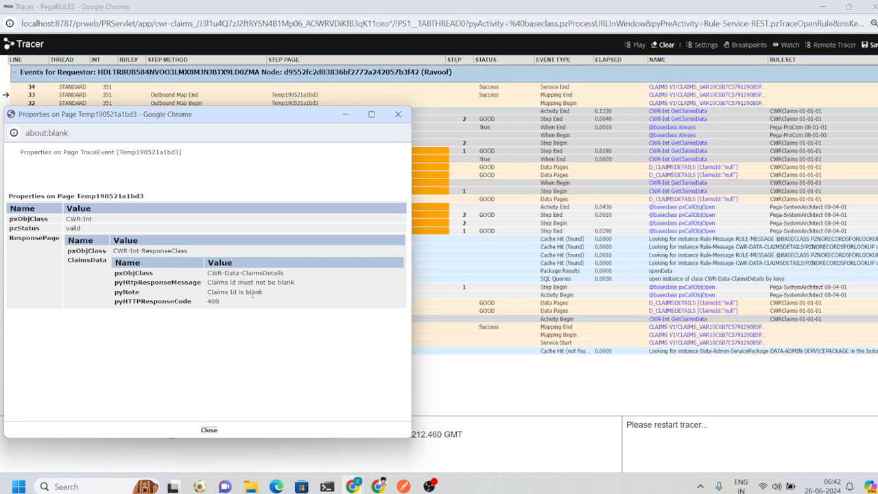
drag(263, 294, 205, 293)
click(203, 336)
click(397, 114)
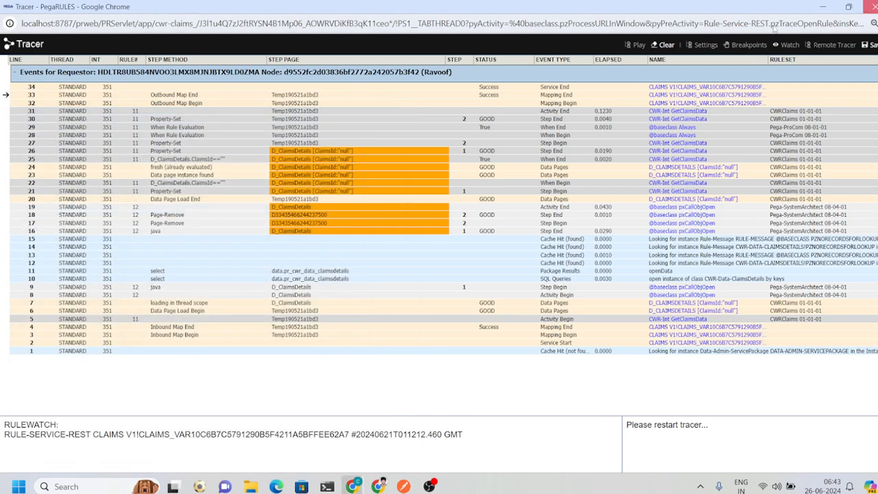
click(872, 7)
click(352, 11)
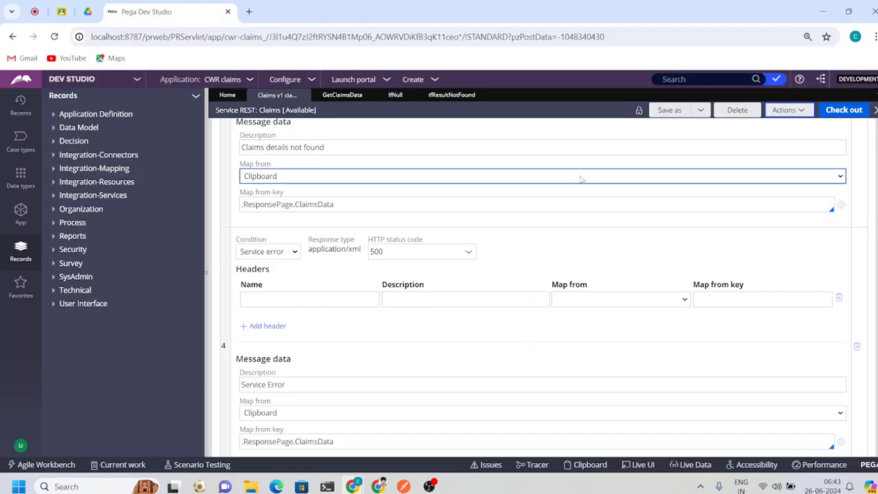
click(788, 110)
click(760, 137)
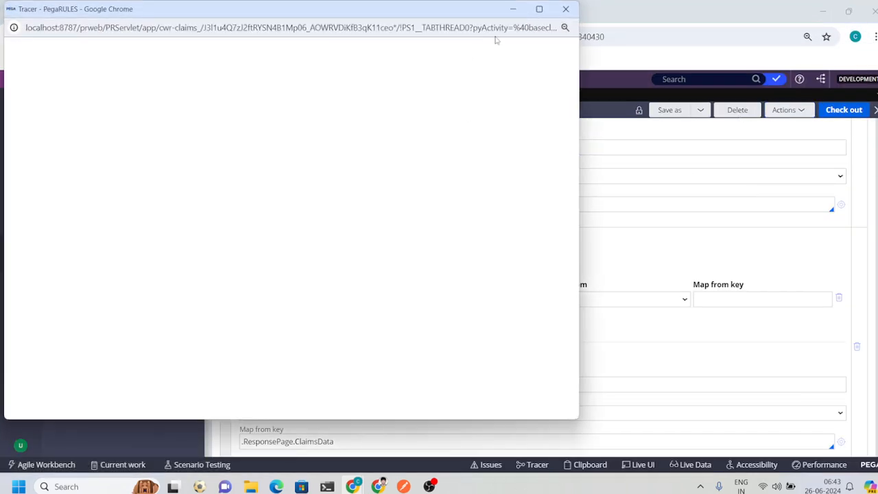
click(566, 9)
- Simulate the Claims service's GET method with the ClaimsId WE345454
click(786, 110)
click(757, 124)
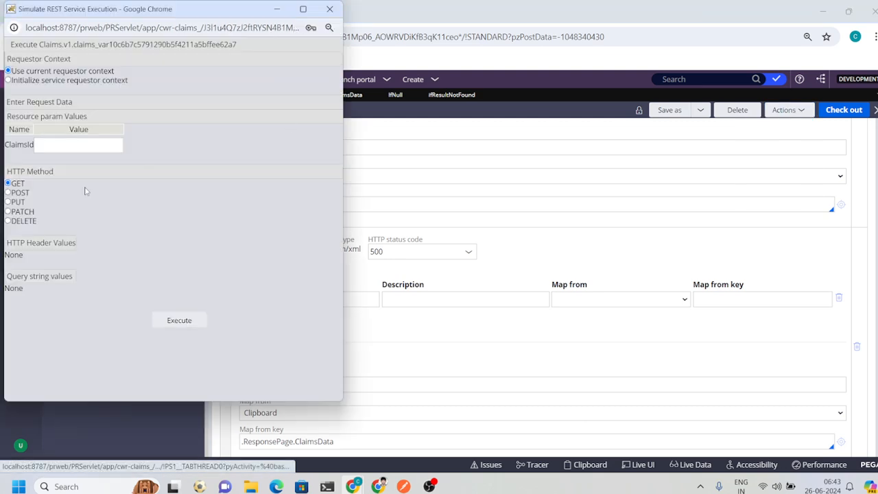
click(69, 147)
text(W)
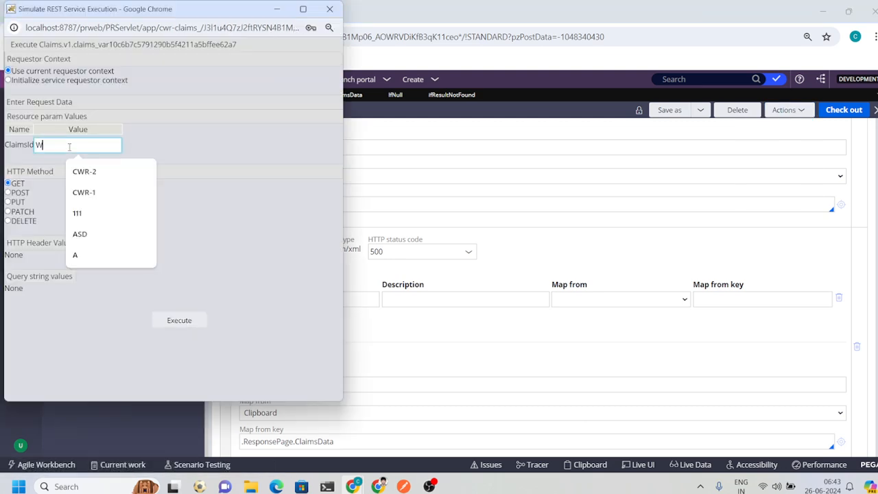
text(E345454)
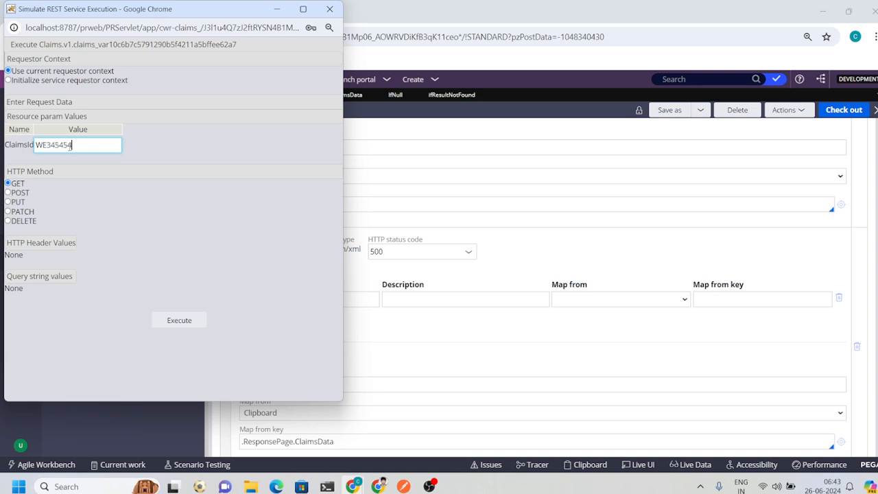
click(180, 320)
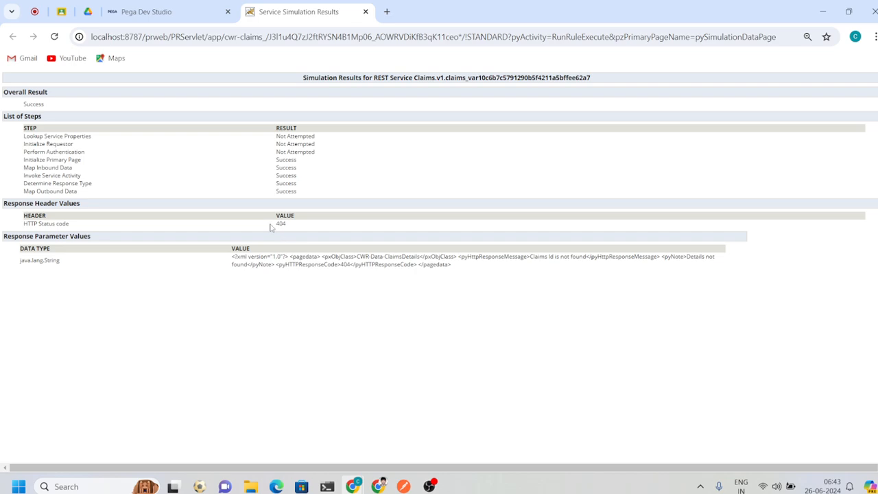
- Examine the HTTP status code and the pyHttpResponseMessage text in the simulation results
drag(270, 225, 311, 225)
click(308, 289)
drag(532, 256, 592, 257)
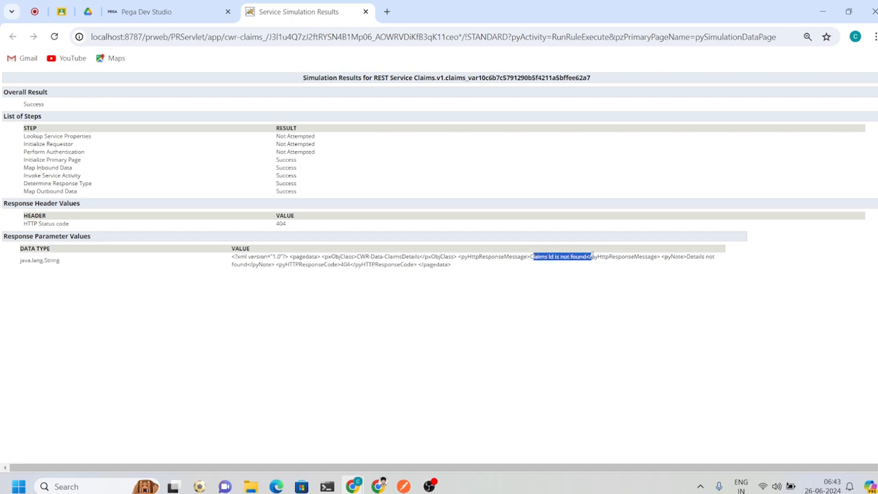
click(482, 303)
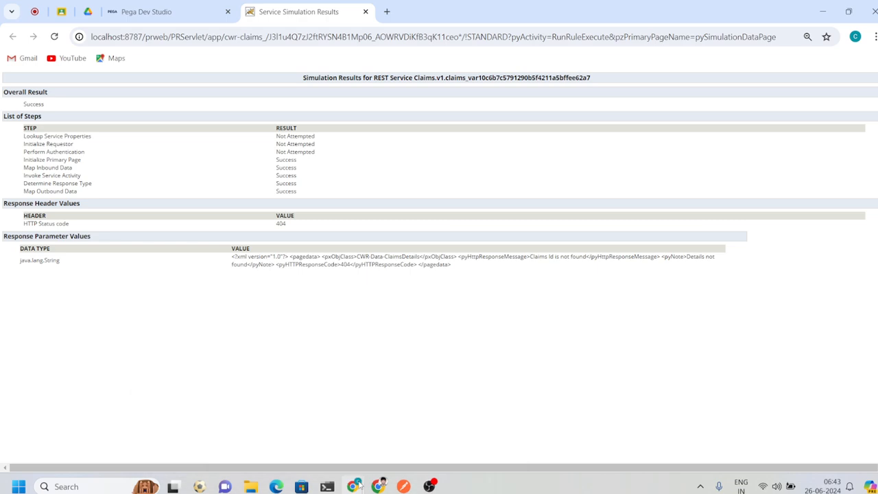
- Bring up the Tracer, dismiss its session error, inspect the Outbound Map End page's response message and code, and close the Tracer and simulation results
mouse_move(354, 486)
click(482, 435)
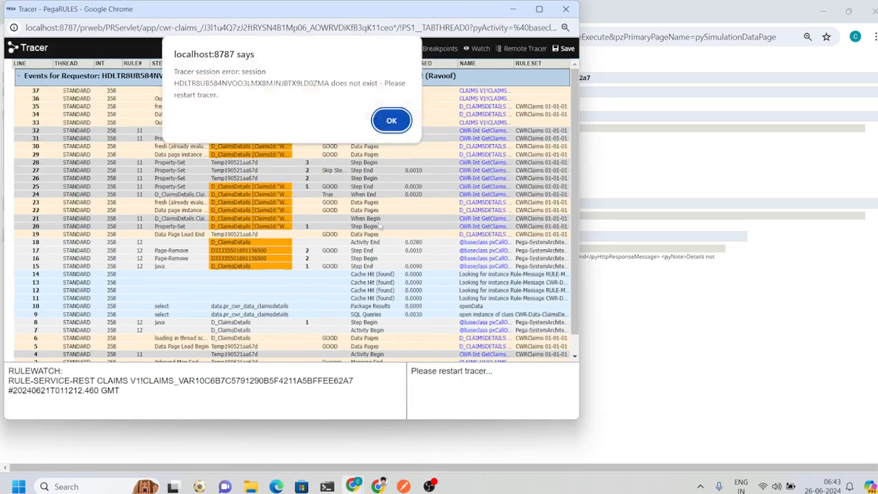
click(385, 130)
click(237, 99)
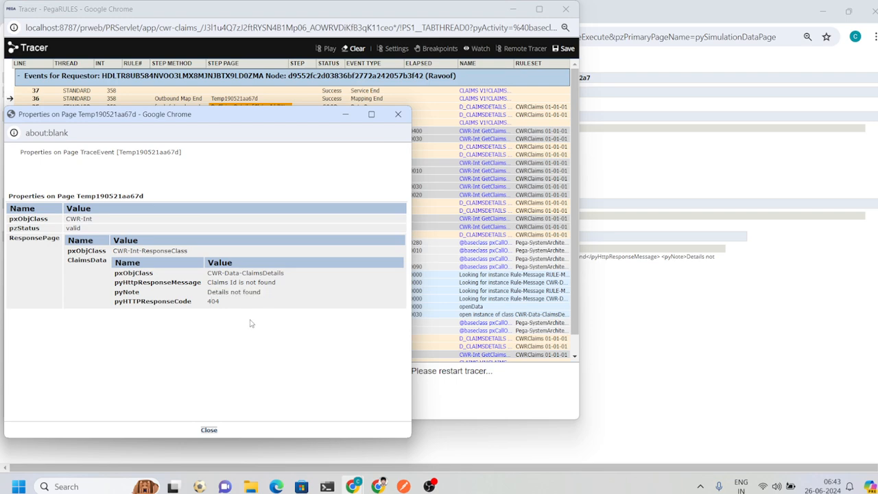
drag(213, 284, 282, 285)
drag(208, 302, 226, 307)
click(218, 334)
click(398, 114)
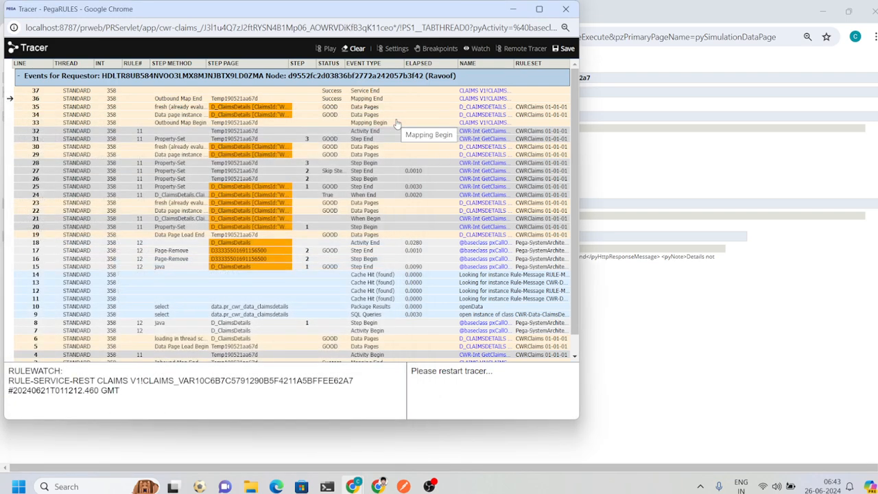
click(565, 8)
click(365, 12)
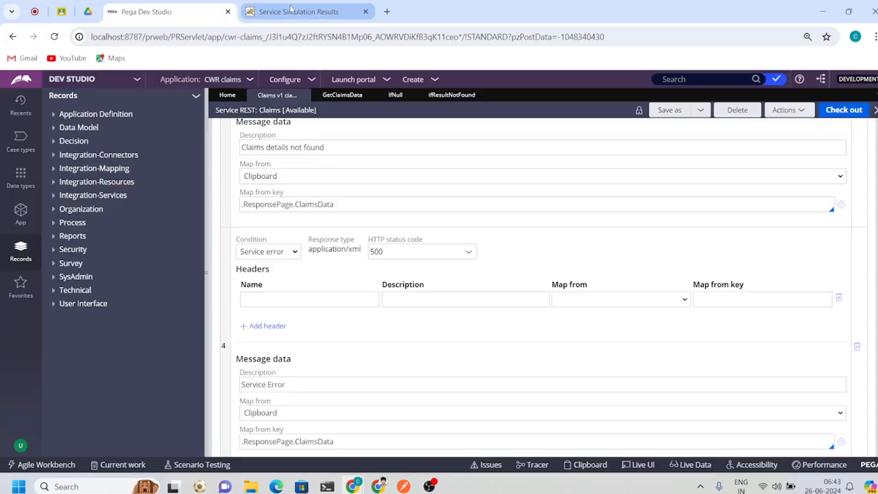
- Start a new Tracer session for the Claims rule and simulate its GET method with ClaimsId CWR-1
click(787, 110)
click(757, 138)
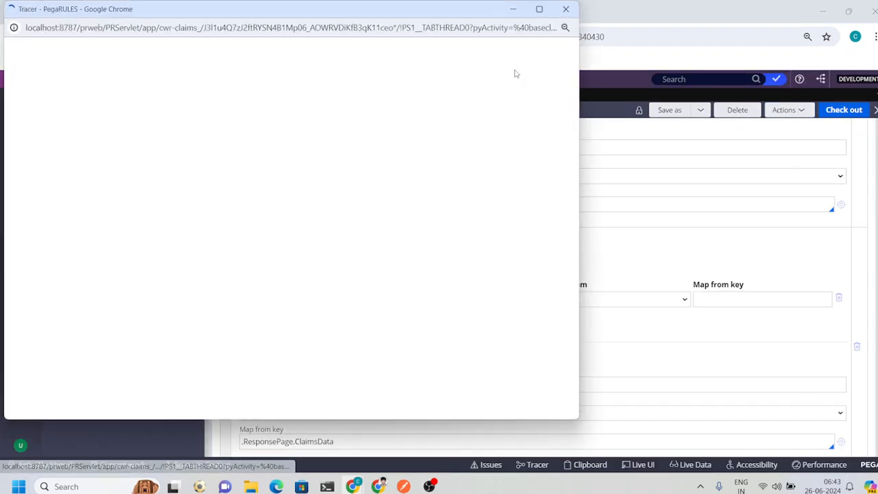
click(779, 121)
click(771, 123)
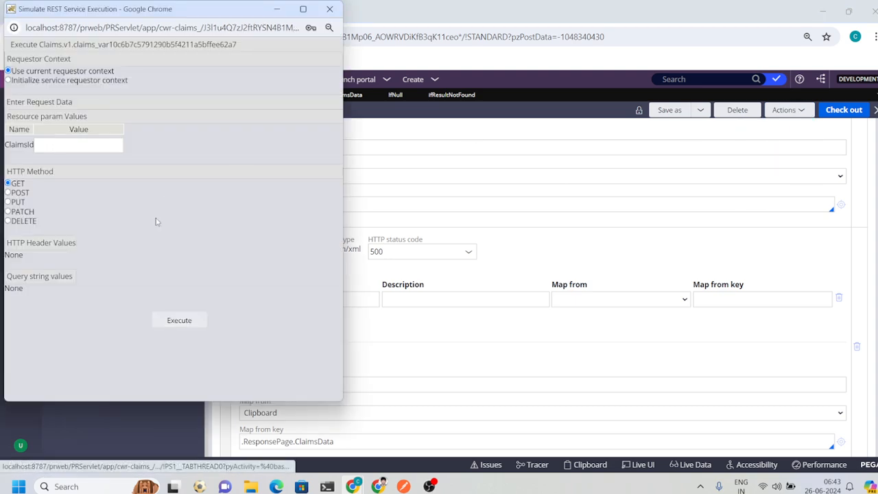
click(63, 145)
click(103, 192)
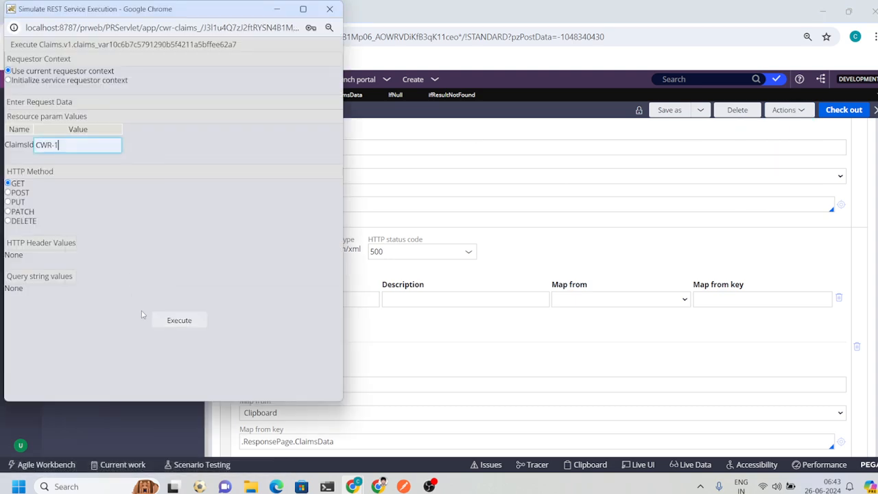
click(179, 320)
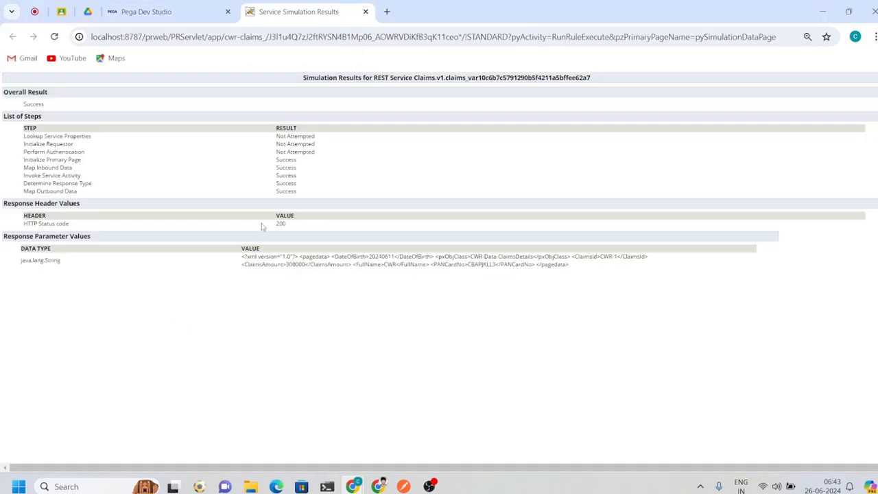
- Check the date of birth, claims ID and claims amount in the simulation's XML response, and close the results
double_click(372, 256)
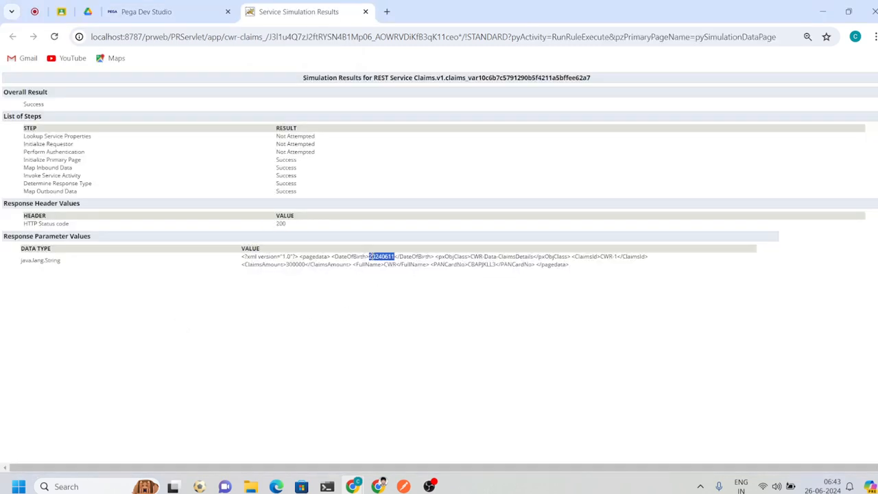
double_click(608, 257)
click(316, 307)
double_click(289, 264)
click(316, 314)
click(365, 12)
- Bring up the Tracer, dismiss its session error, inspect the ClaimsData properties on the Outbound Map End page, and close the Tracer
click(353, 486)
click(500, 441)
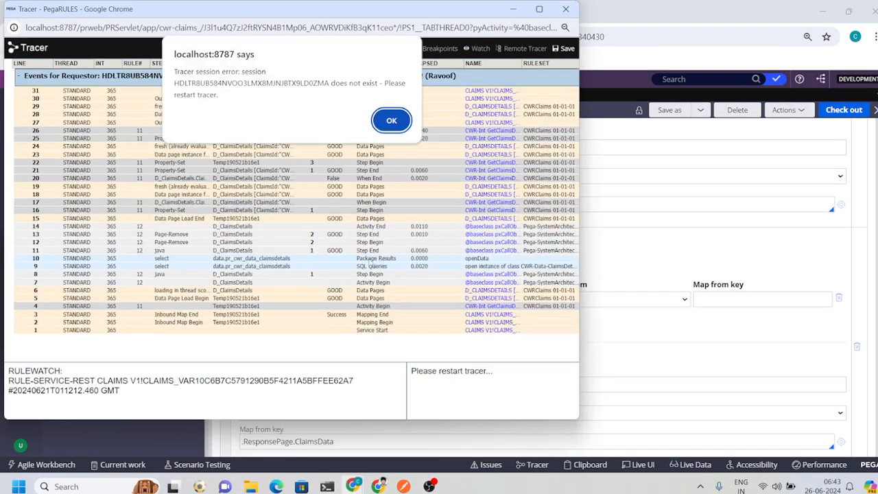
click(391, 120)
click(234, 99)
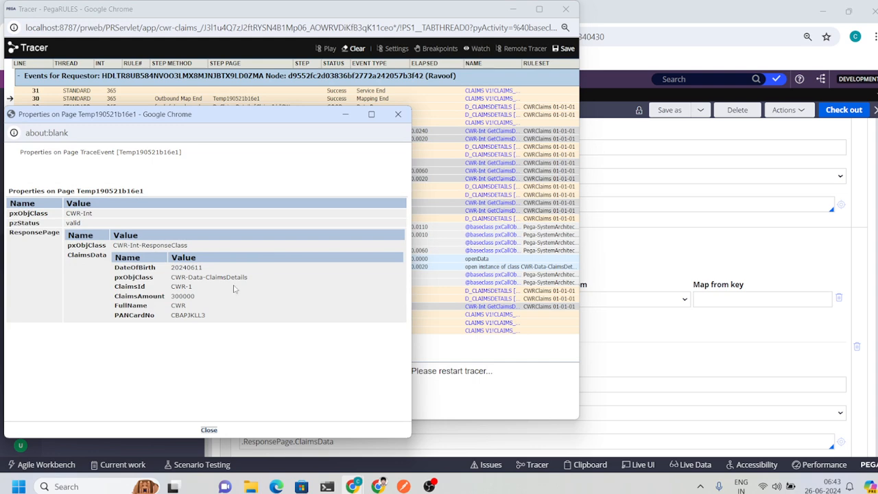
drag(205, 323, 159, 270)
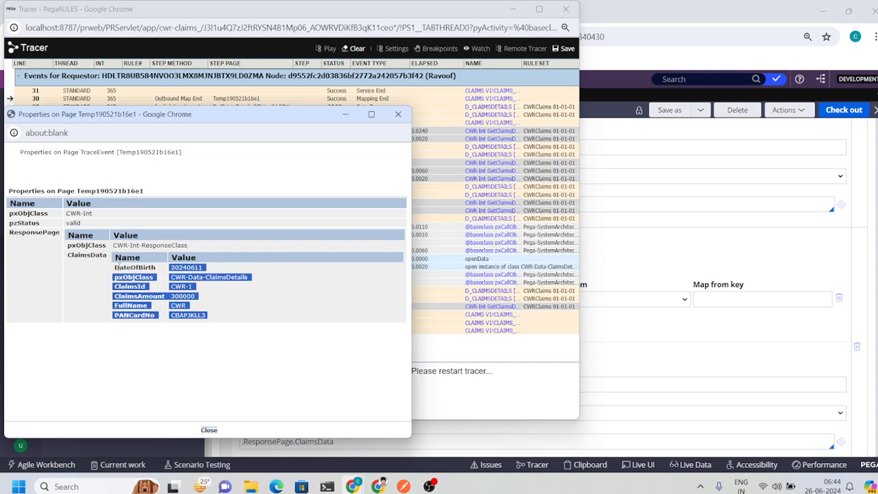
click(117, 267)
click(398, 114)
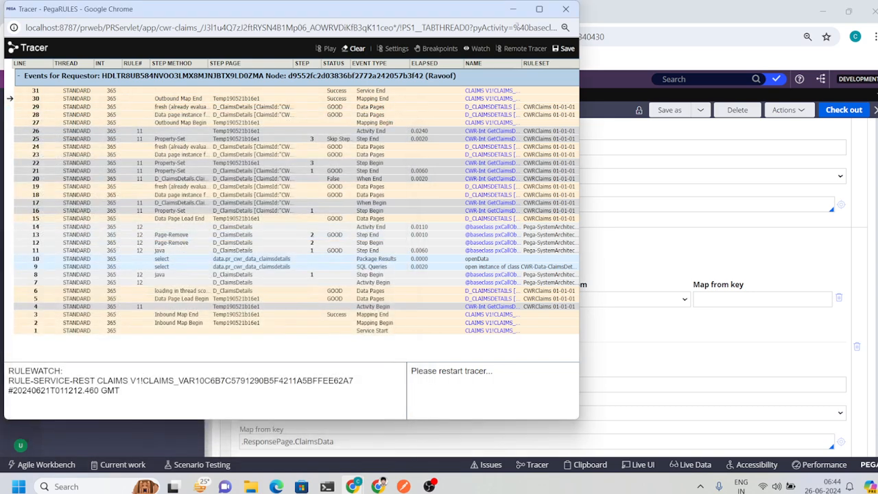
click(566, 9)
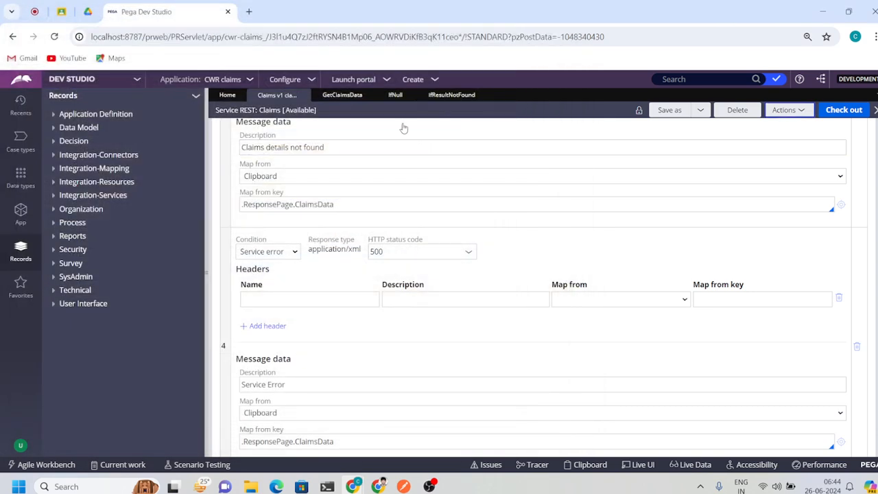
- Start another Tracer session for the Claims Service REST rule and minimize its window
click(786, 109)
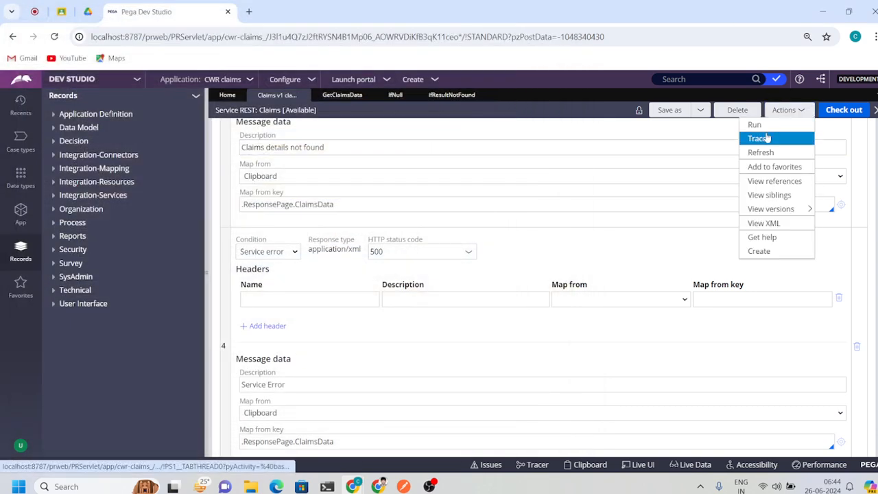
click(767, 138)
click(518, 8)
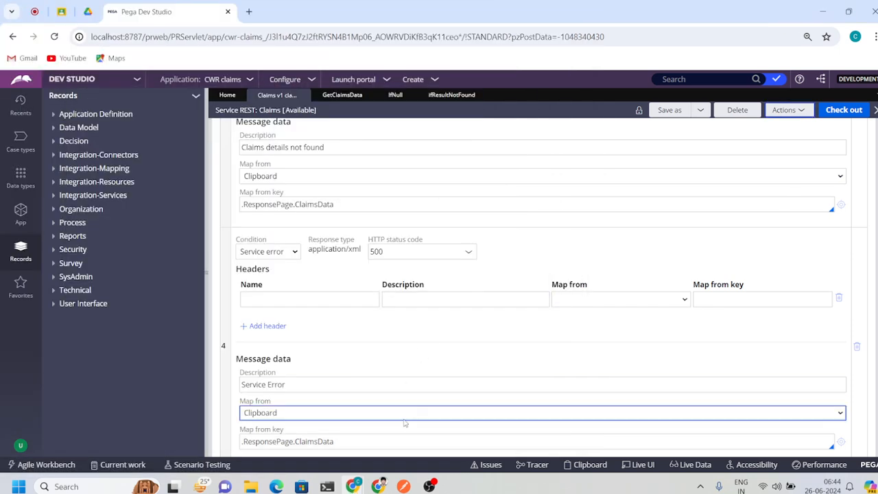
- Switch to Postman, send the GET request for claim CWR-1, and examine the claim details in the response body
click(404, 486)
click(498, 96)
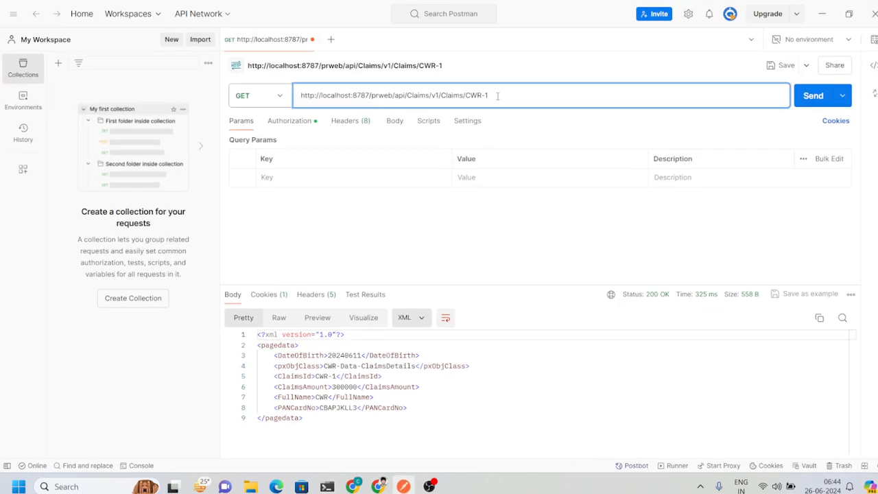
click(813, 96)
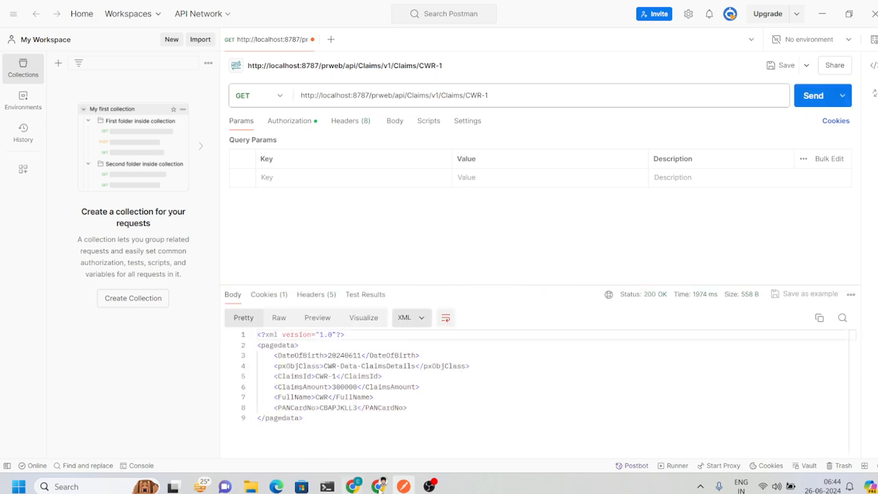
drag(274, 376, 309, 428)
- Bring up the Tracer window, clear its recorded events, and minimize it again
mouse_move(352, 486)
click(469, 429)
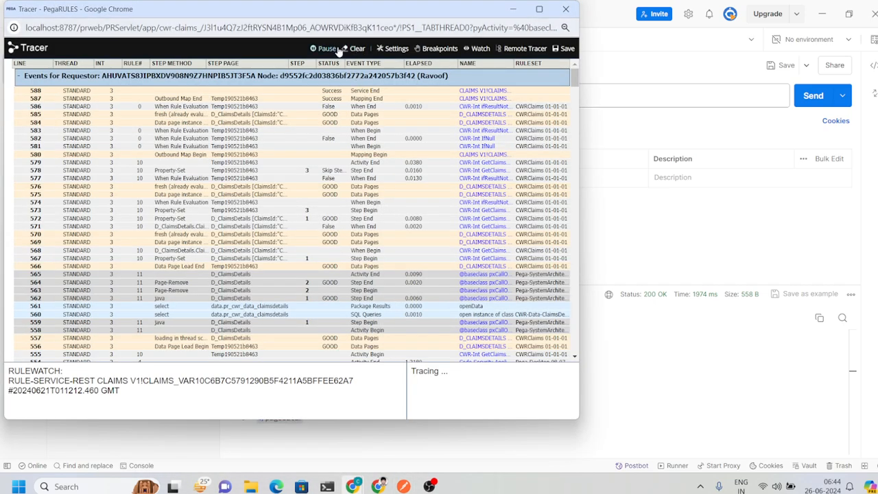
click(356, 48)
click(512, 9)
- Change the claim ID in the request URL to CWR-1YY7, send the GET request, and examine the response status and body
click(506, 100)
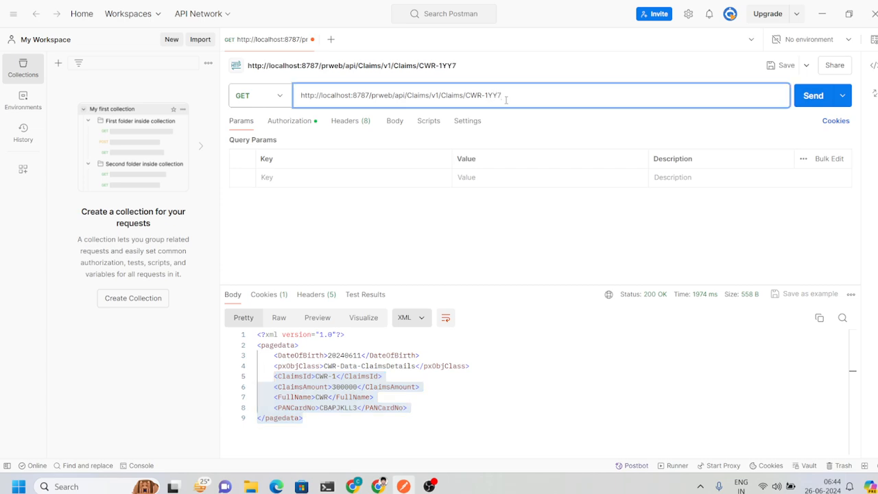
click(799, 98)
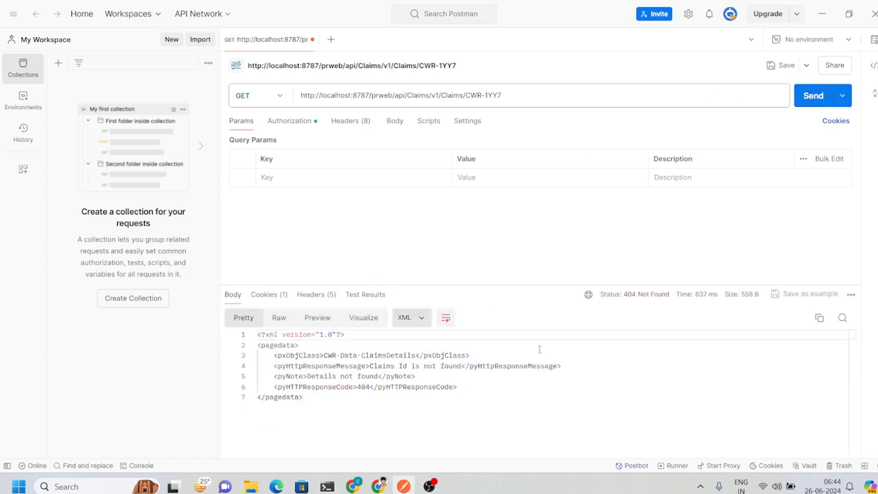
mouse_move(632, 295)
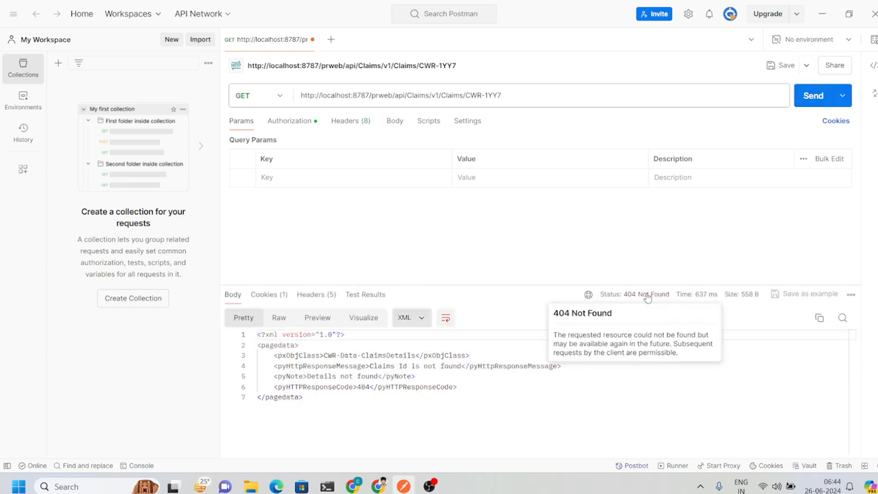
drag(379, 402, 298, 355)
click(459, 394)
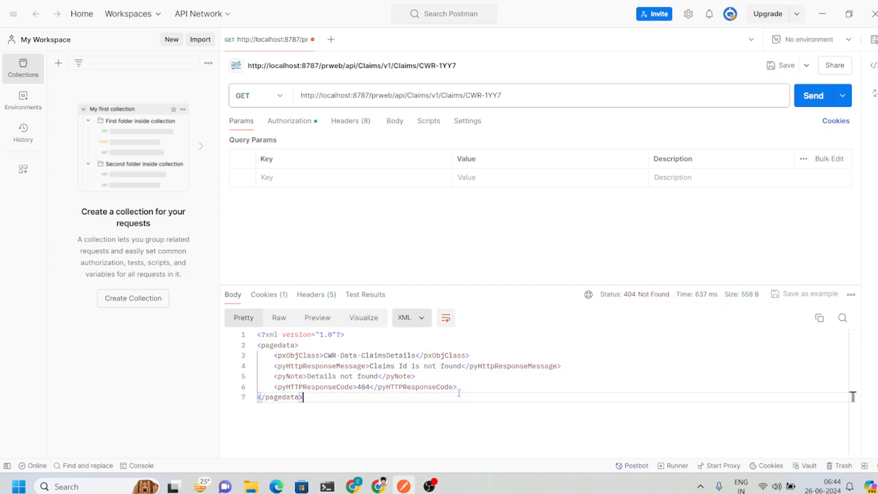
- Remove the claim ID from the end of the request URL, send the GET request, and examine the response body
drag(465, 94, 537, 93)
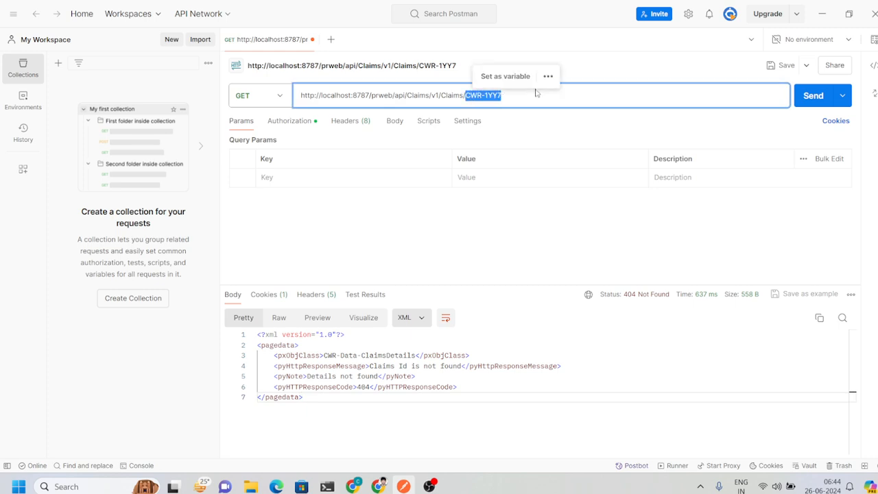
key(BackSpace)
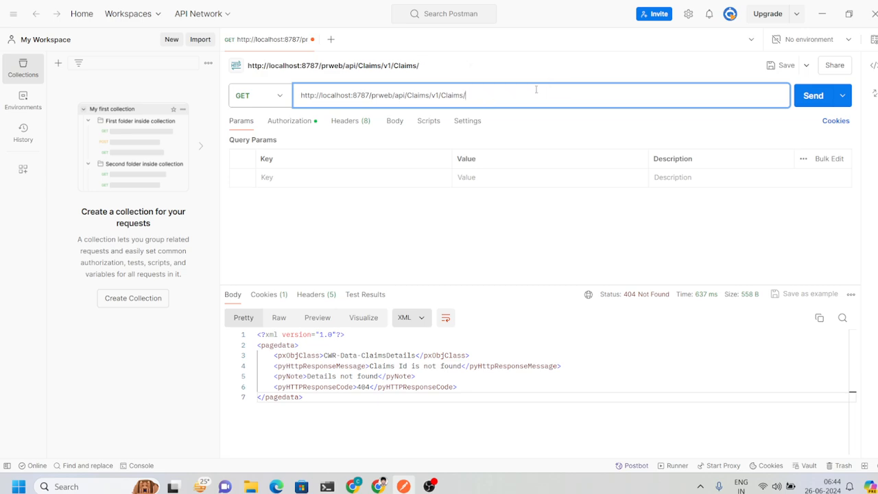
click(813, 95)
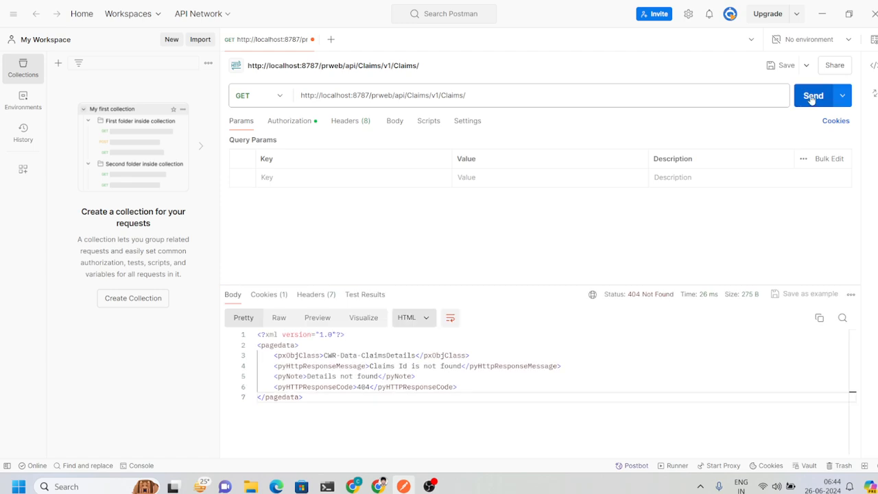
drag(262, 337, 352, 357)
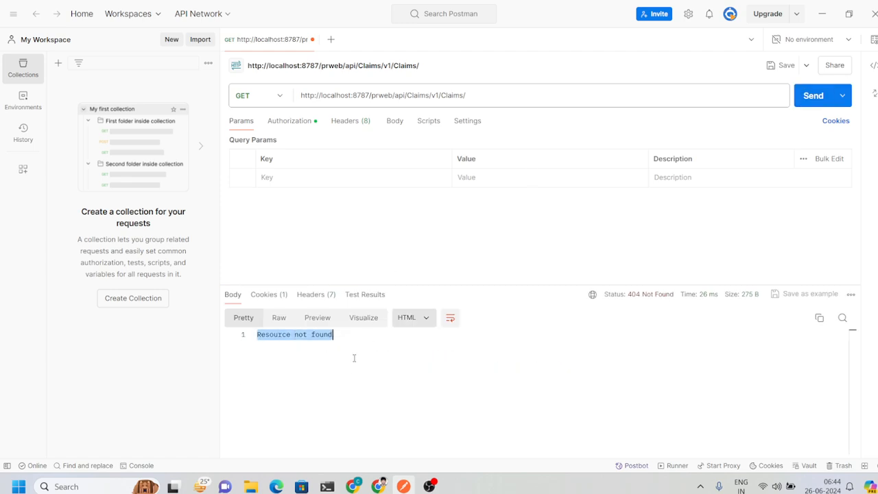
click(353, 370)
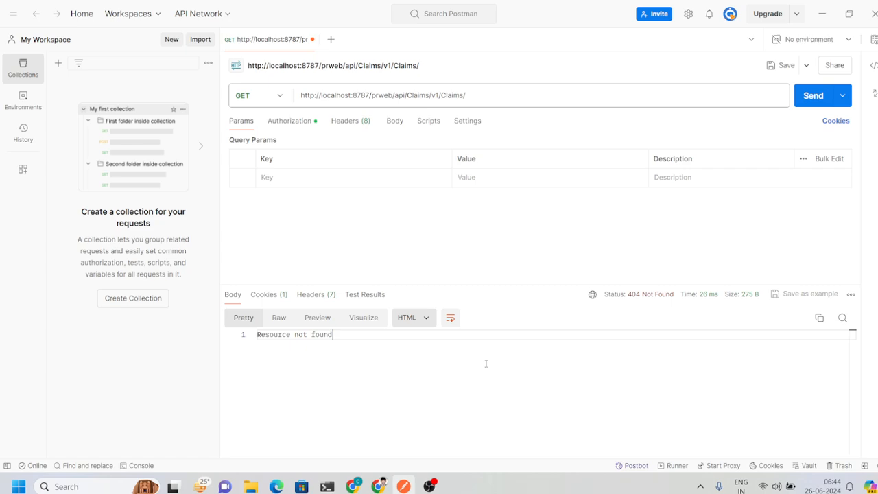
- Select the whole request URL and switch back to Pega Dev Studio
click(473, 92)
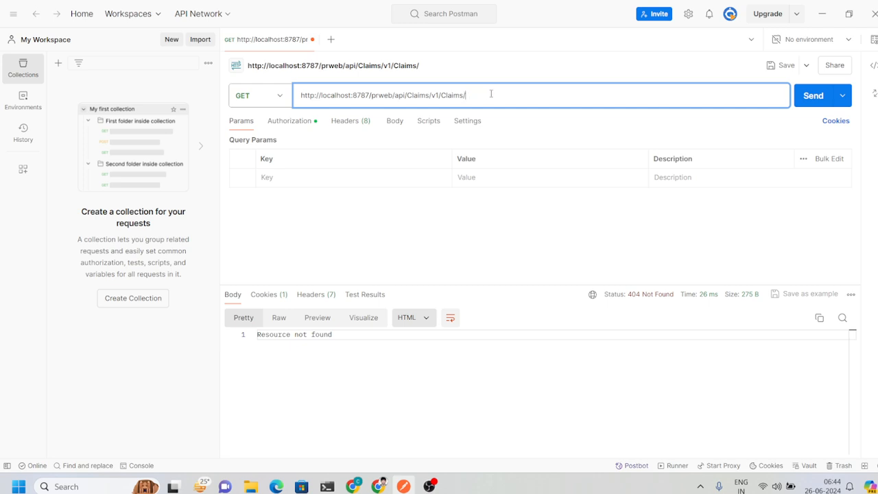
drag(491, 94, 280, 97)
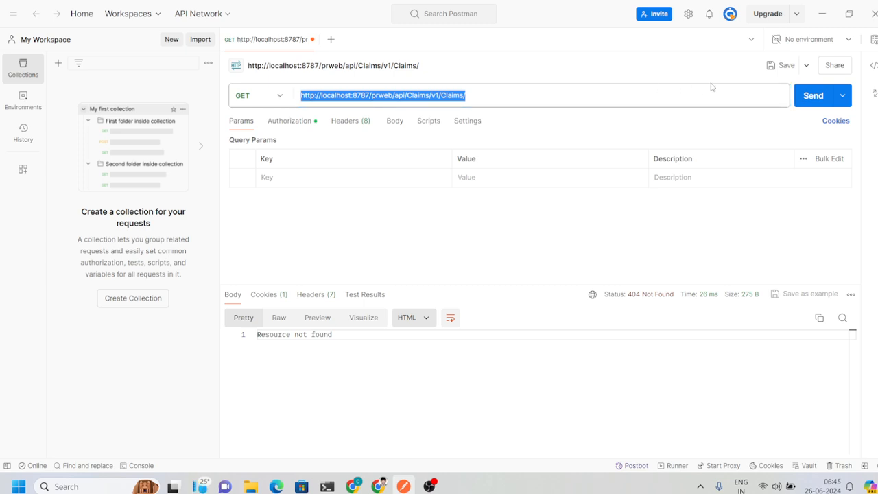
click(825, 13)
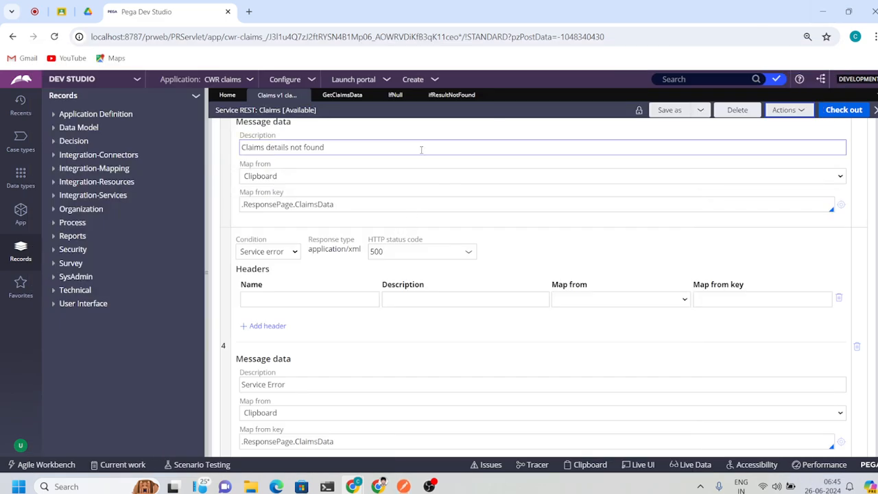
- View the steps of the GetClaimsData activity and close all open rule tabs
scroll(421, 146, up, 3)
click(343, 95)
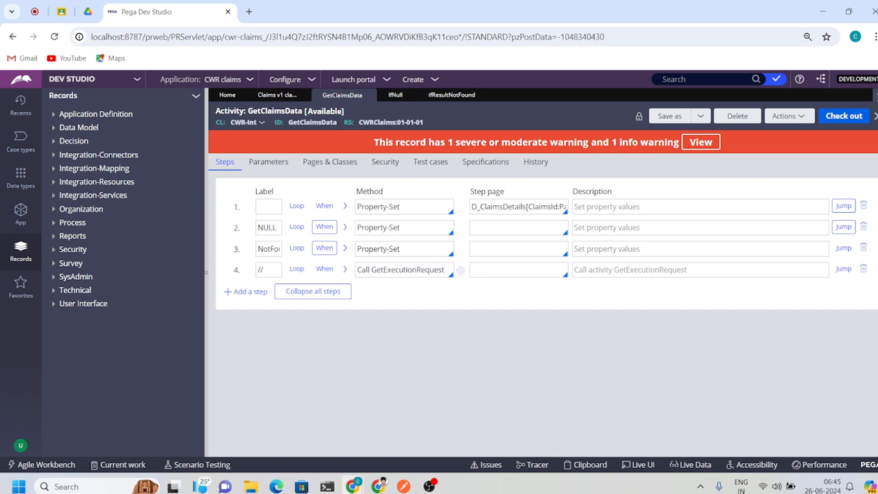
click(875, 94)
click(835, 173)
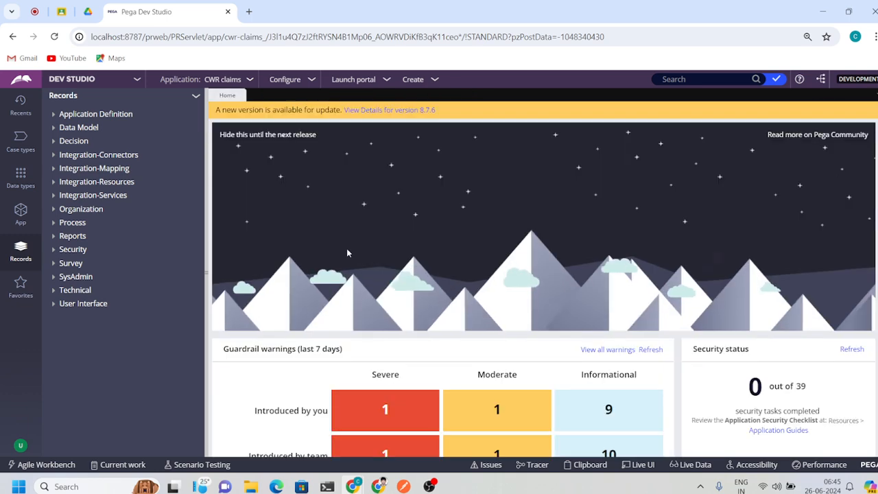
- List the Connect REST records and open the CWRClaims connector rule
click(66, 155)
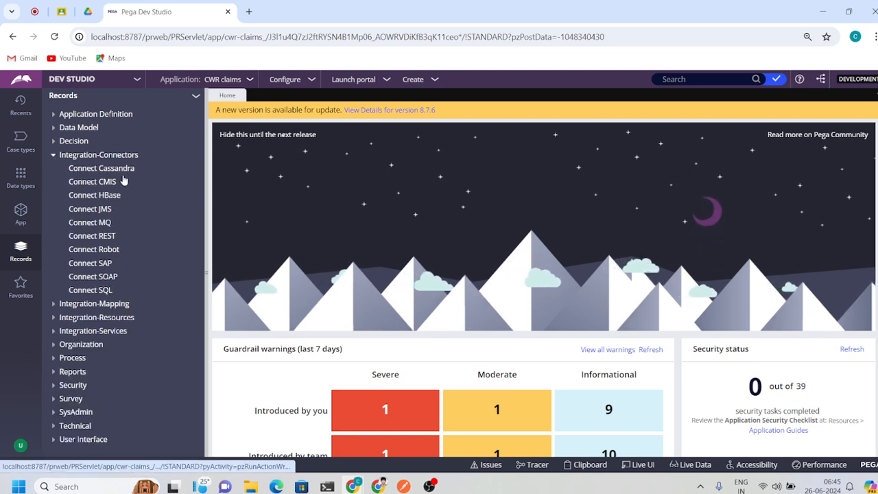
click(97, 235)
click(54, 155)
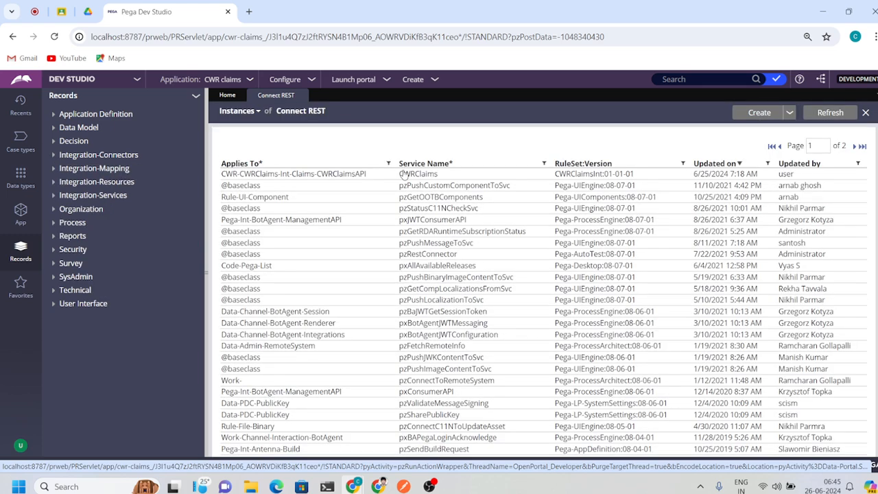
click(407, 175)
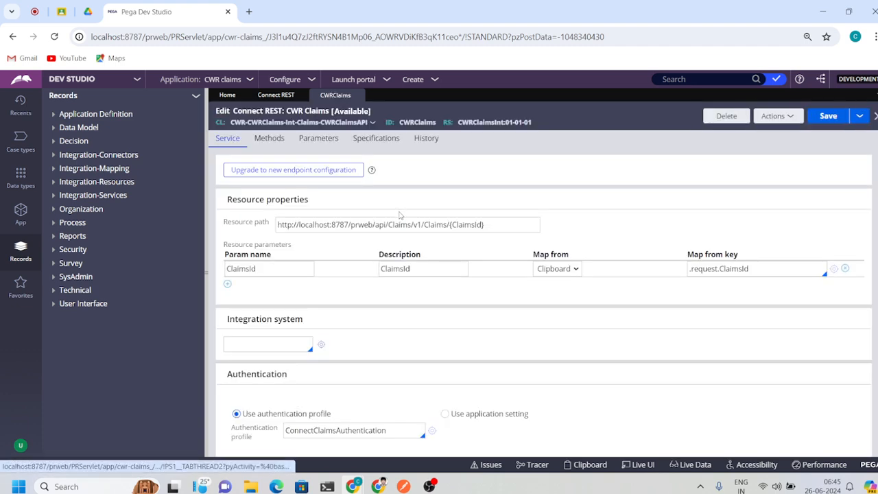
- Examine the connector's service settings, including resource path, authentication, connection, proxy, error handling and processing options
scroll(336, 305, down, 4)
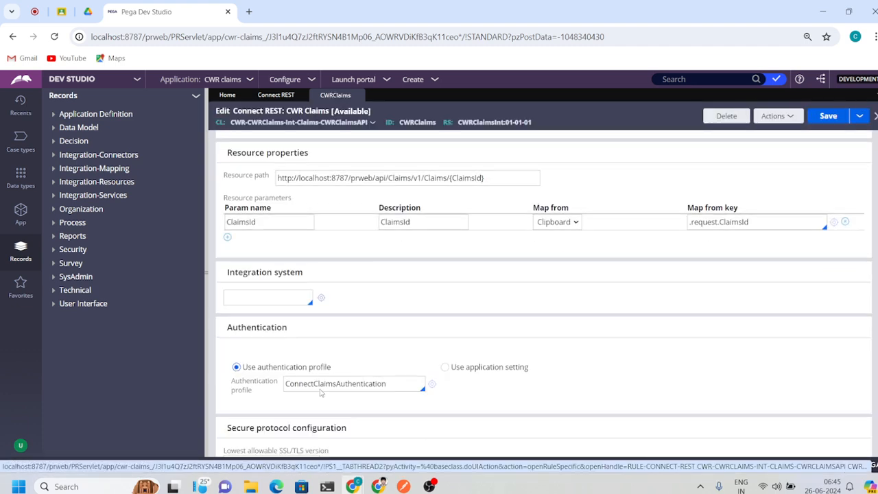
scroll(288, 402, down, 3)
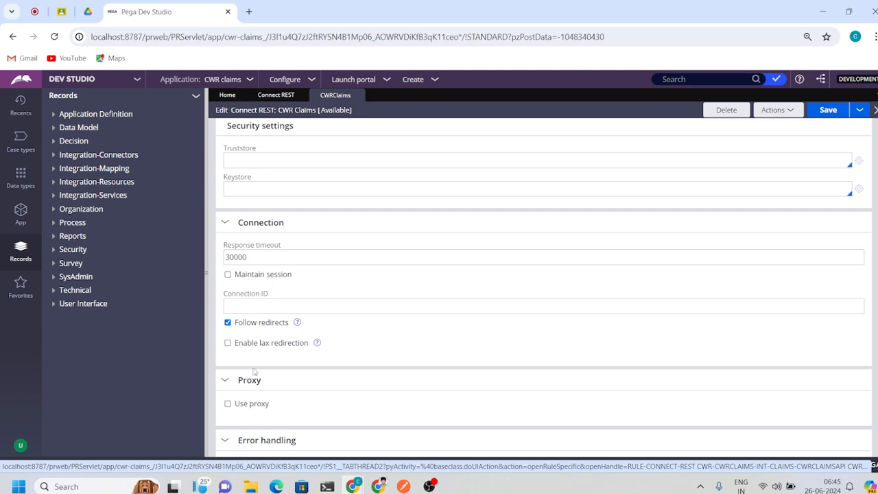
scroll(272, 388, down, 3)
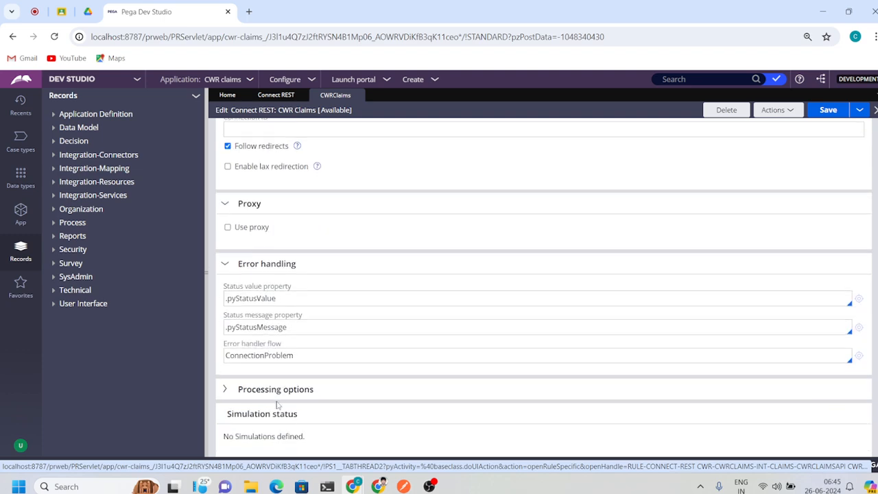
click(256, 343)
scroll(257, 343, down, 1)
scroll(284, 409, up, 3)
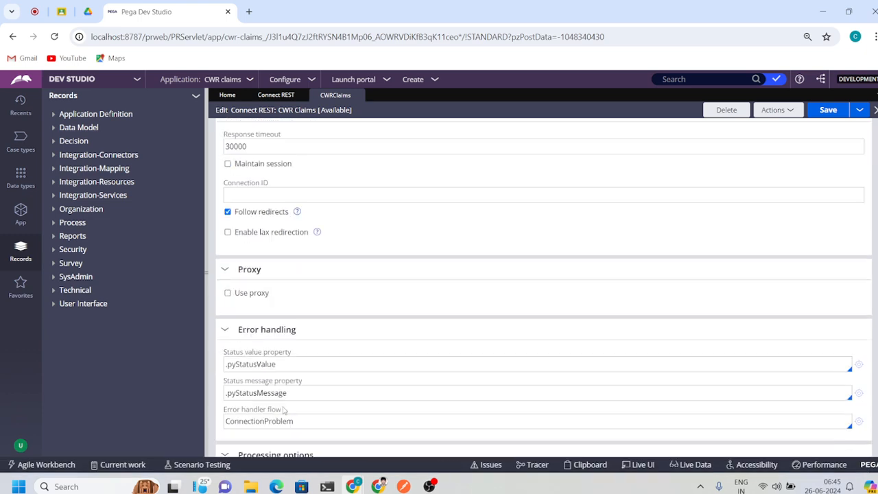
scroll(283, 410, up, 10)
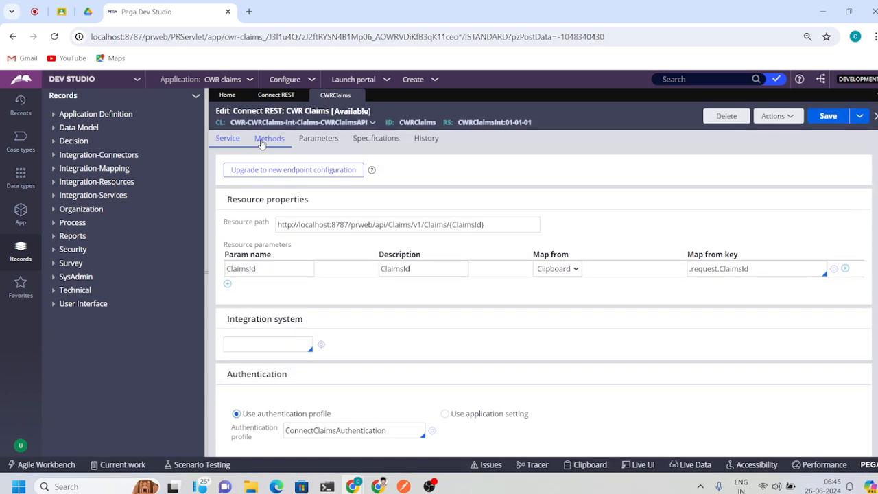
- Examine the request and response mappings of the connector's GET method, and return to the service settings
click(261, 141)
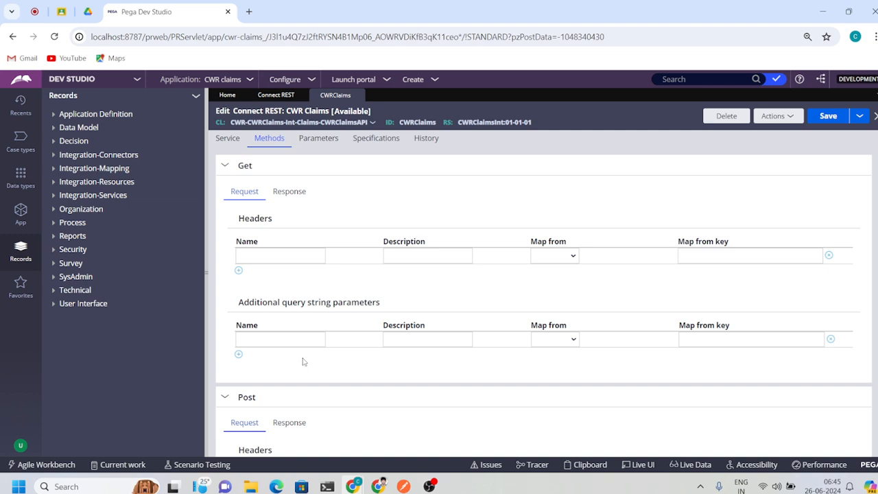
scroll(303, 361, down, 1)
scroll(286, 364, up, 1)
click(286, 192)
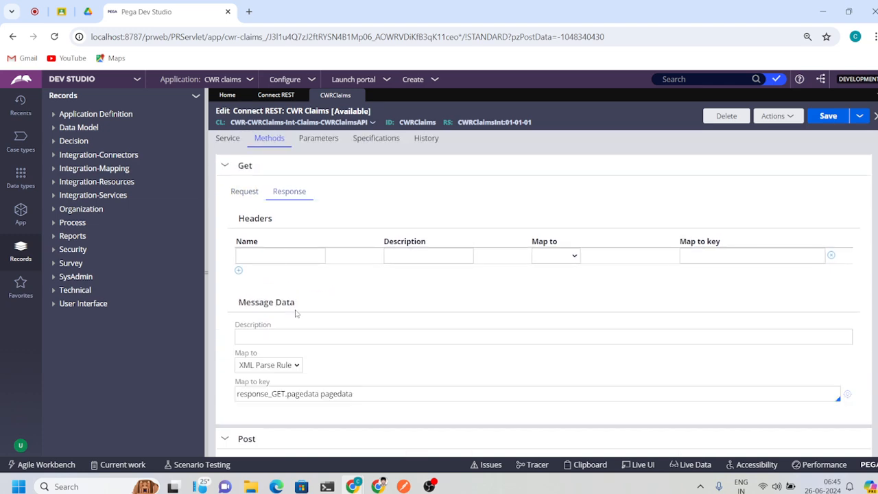
click(240, 194)
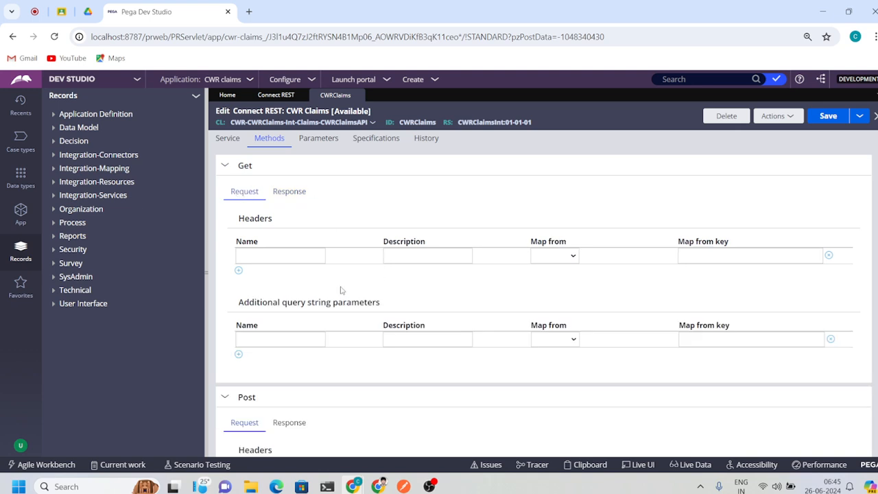
click(224, 142)
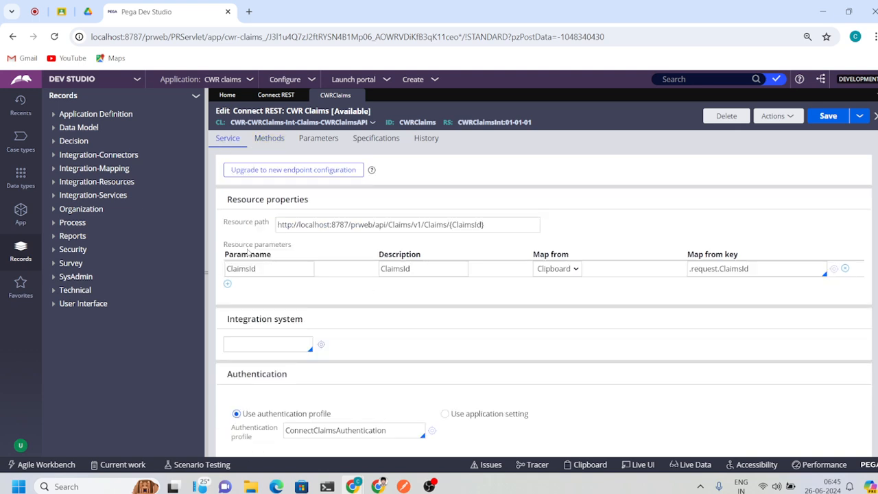
- View the connector's references and open the D_CWRClaims data page from its referencing rules
click(777, 116)
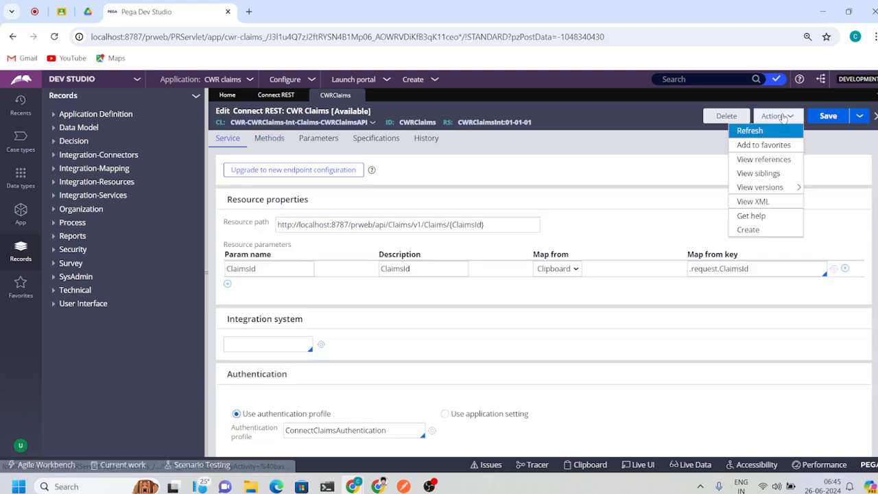
click(763, 162)
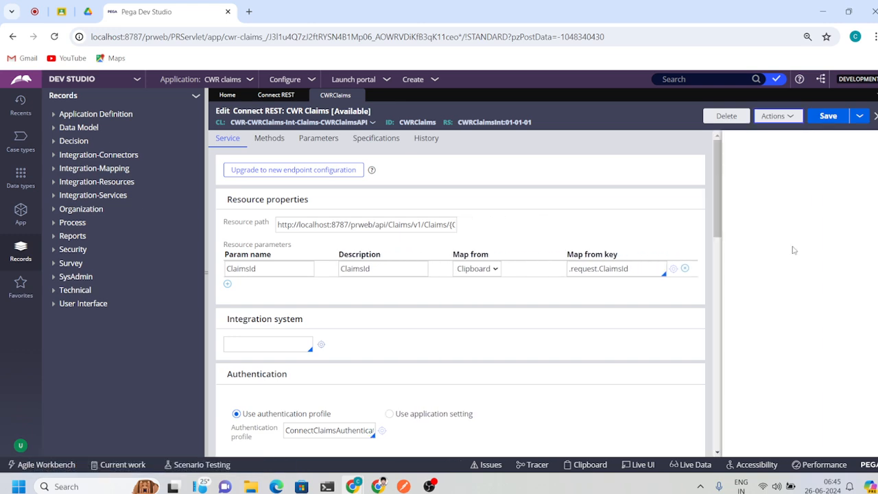
click(768, 260)
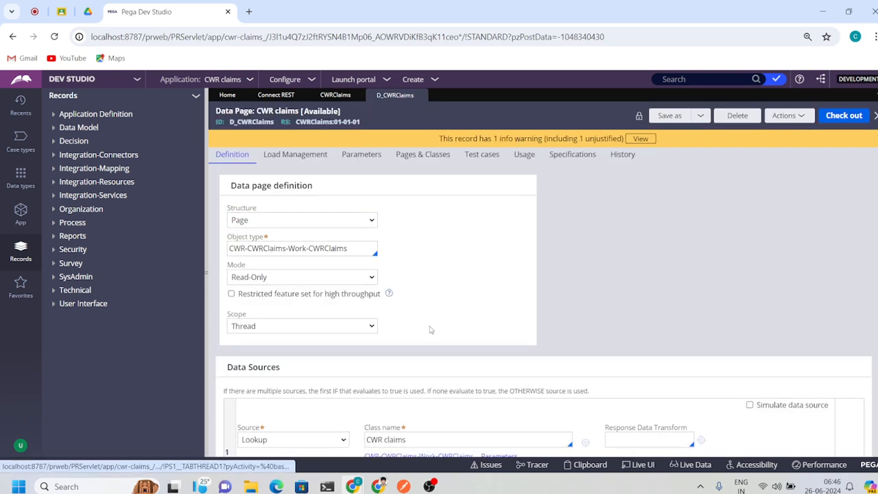
- Inspect the parameters of the data page's CWR claims lookup source and cancel the dialog without changes
scroll(430, 330, down, 1)
click(499, 399)
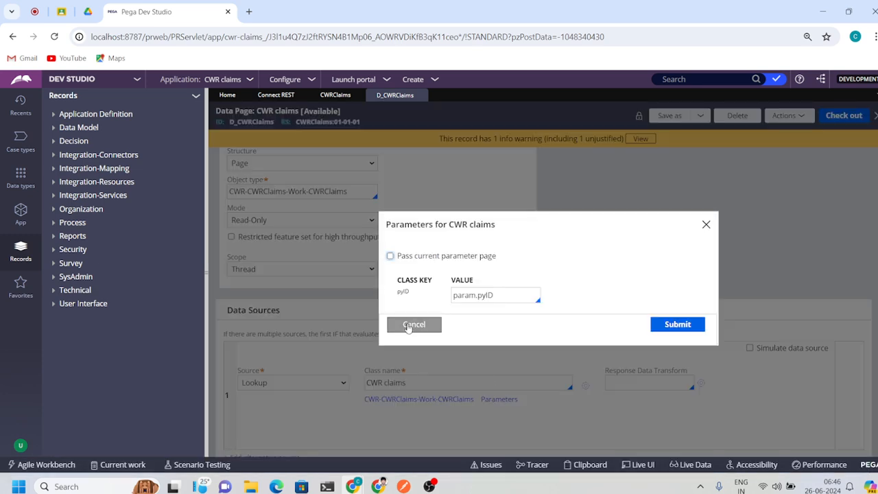
click(414, 325)
click(786, 118)
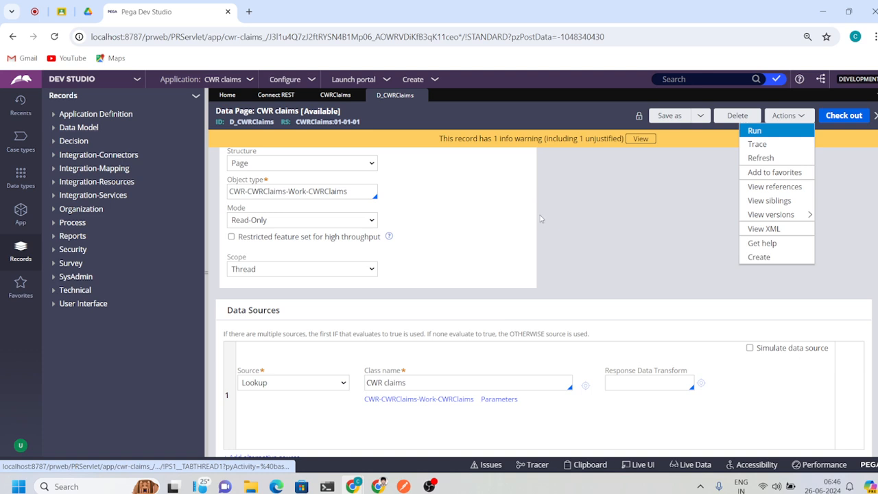
click(490, 399)
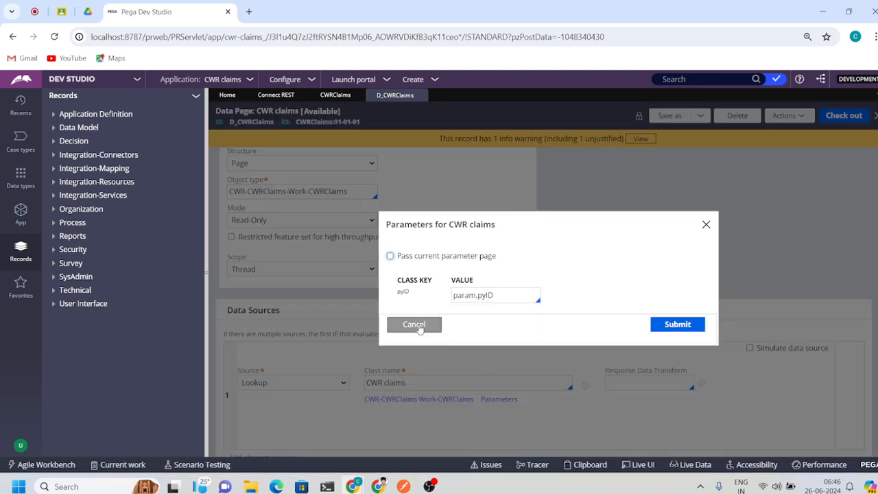
click(414, 324)
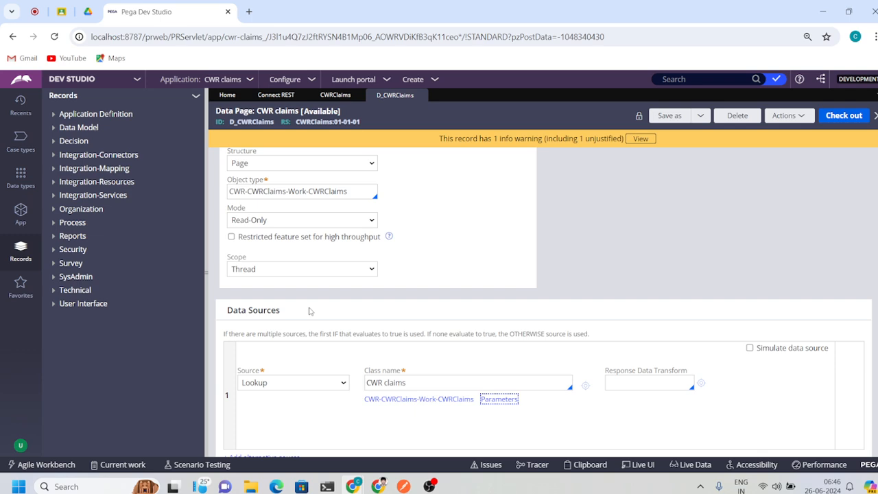
- Review the data page's definition and data source settings, and refresh the record
scroll(308, 311, up, 1)
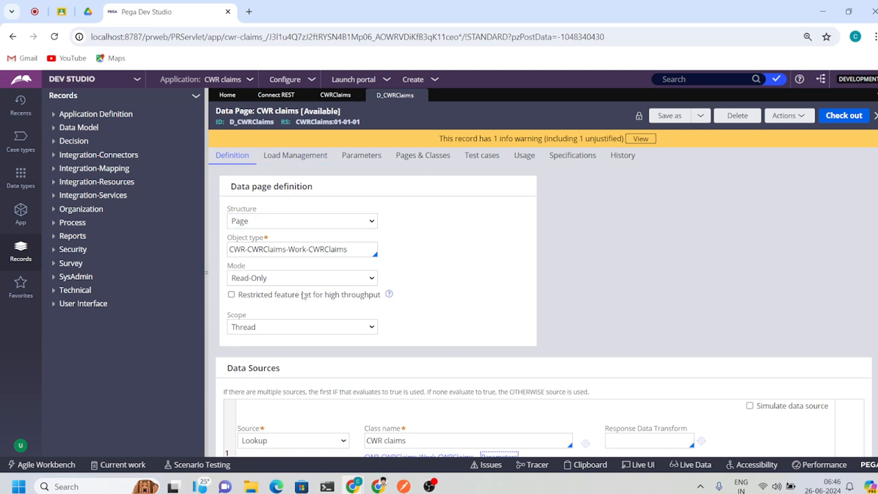
scroll(304, 298, down, 3)
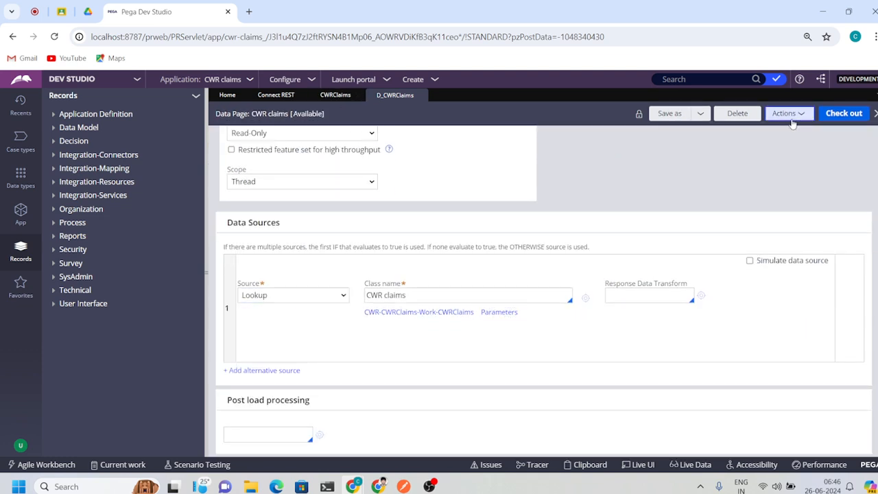
click(784, 113)
click(757, 157)
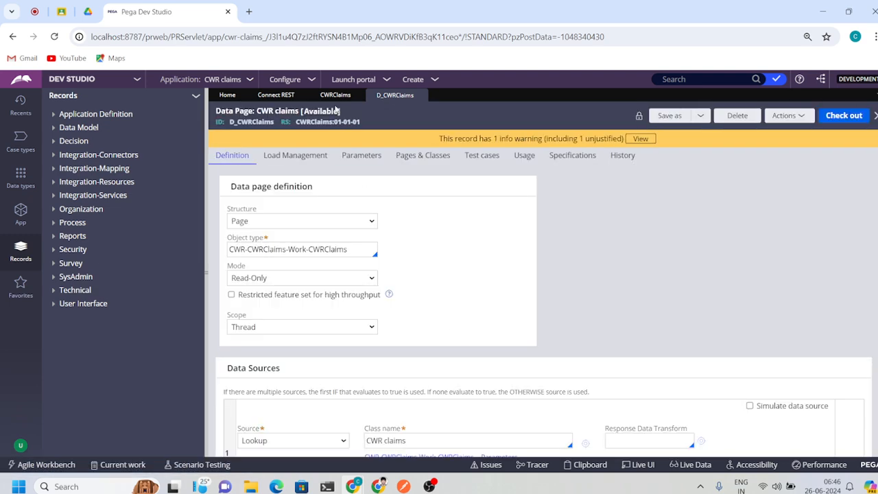
- Return to the CWRClaims connector and reopen the D_CWRClaims data page from its referencing rules to check the data source
click(334, 96)
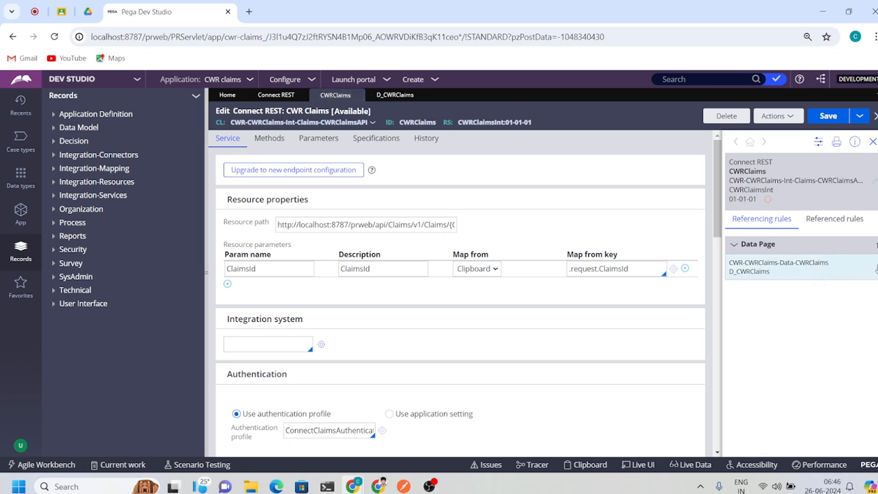
click(832, 270)
scroll(321, 358, down, 3)
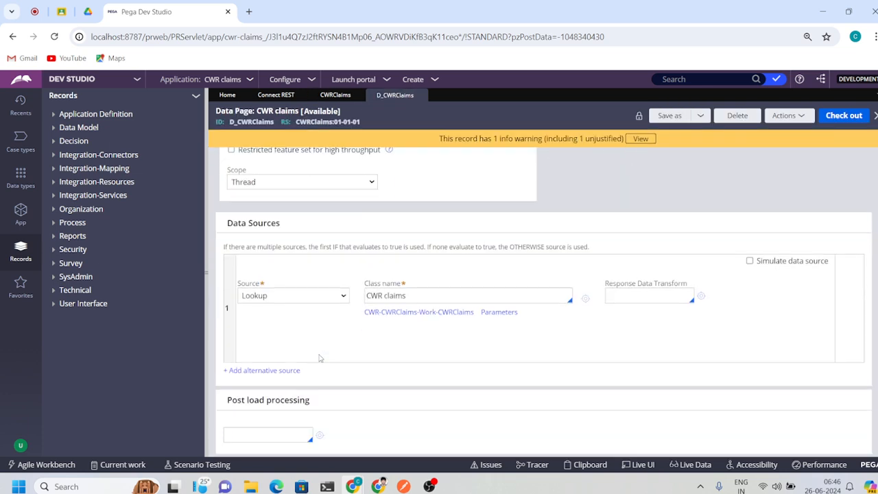
- Try the Connector source type in the data page's data source, discard the change with a refresh, and close the data page
click(302, 297)
click(295, 309)
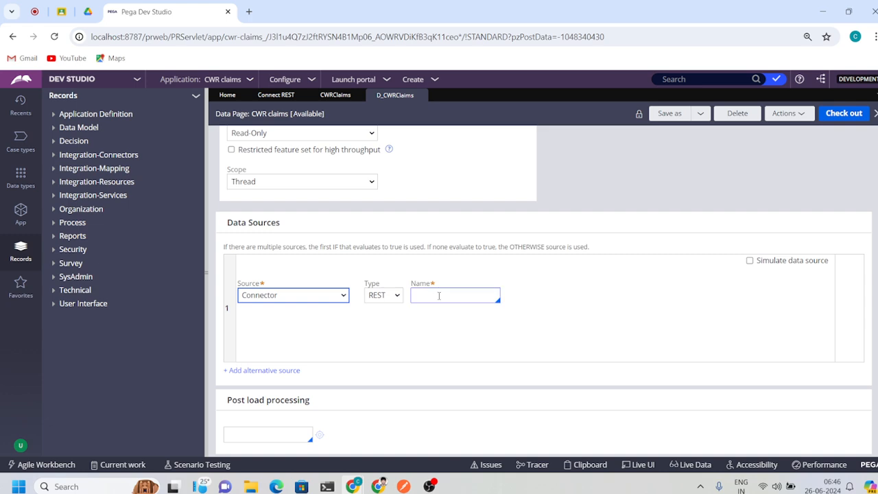
click(783, 115)
click(756, 157)
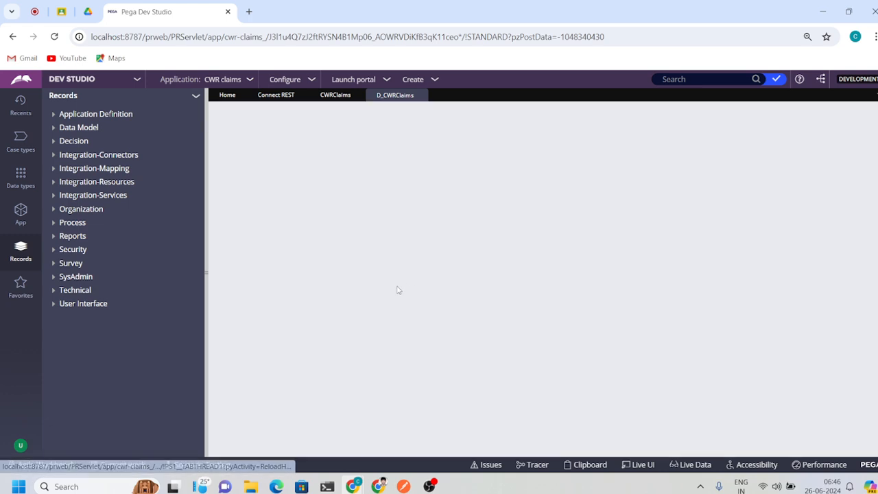
click(420, 96)
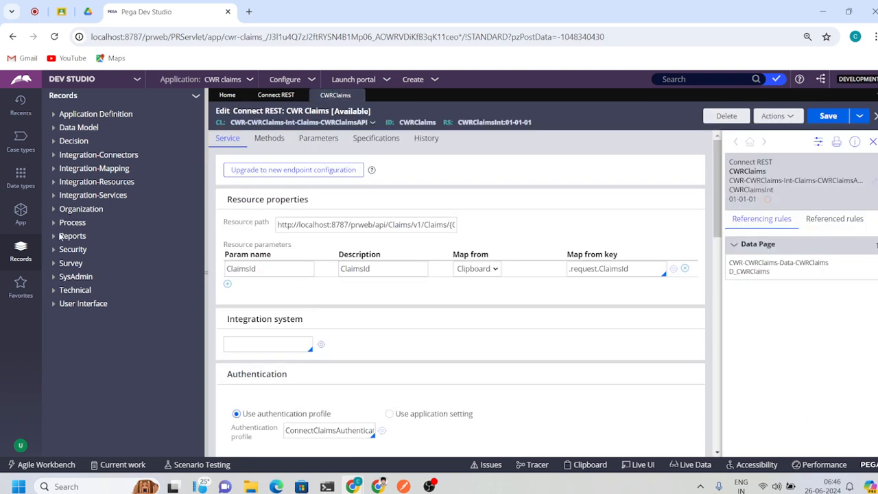
- Open the D_CWRClaims data page for class CWR-CWRClaims-Data-CWRClaims from the list of data page records and view its data source
click(19, 214)
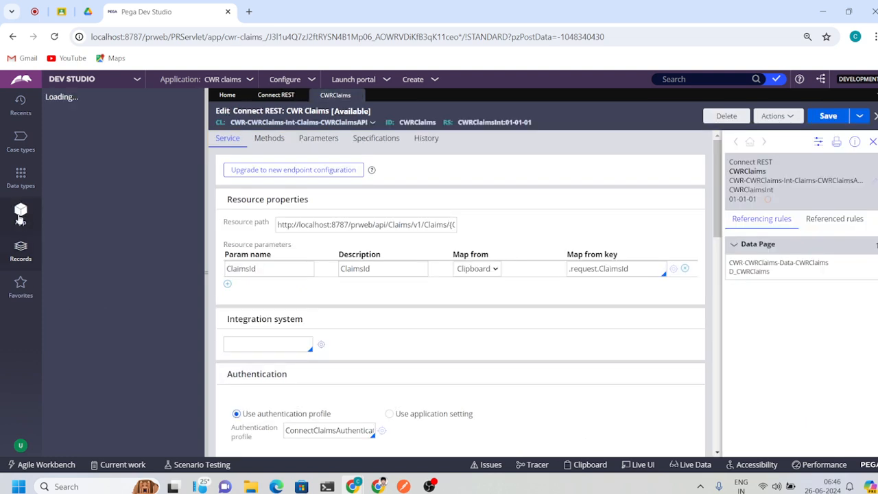
click(21, 251)
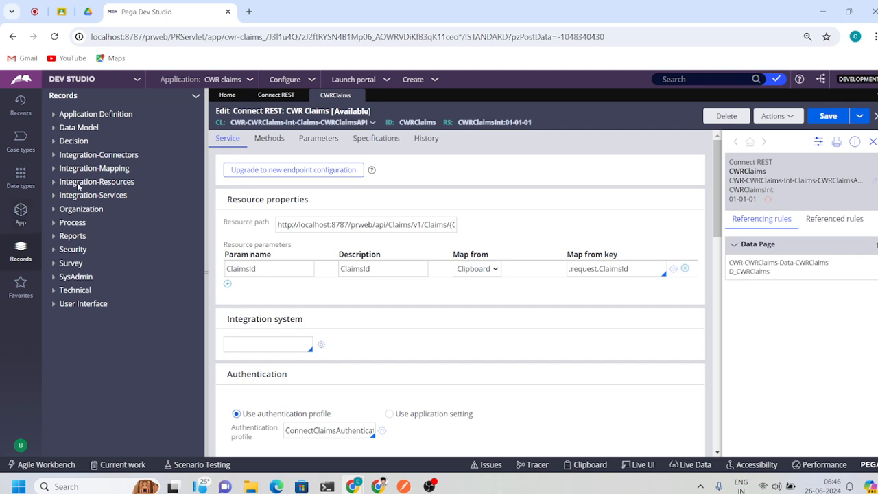
click(78, 128)
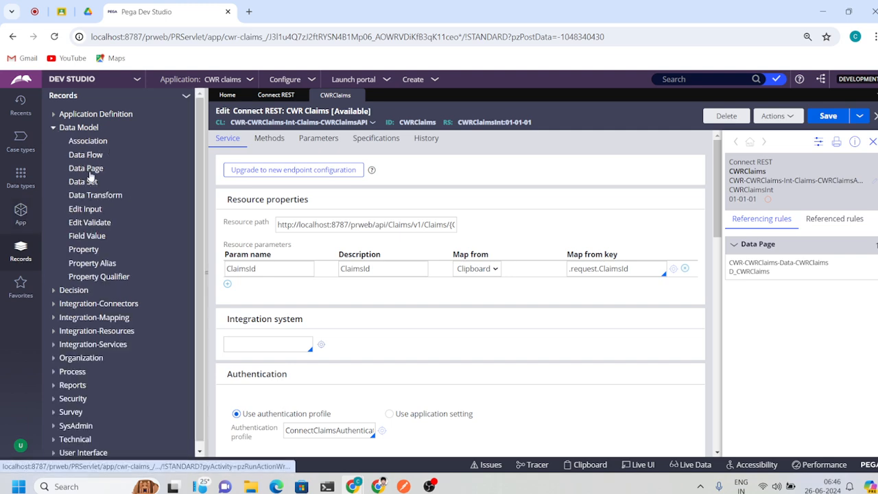
click(88, 168)
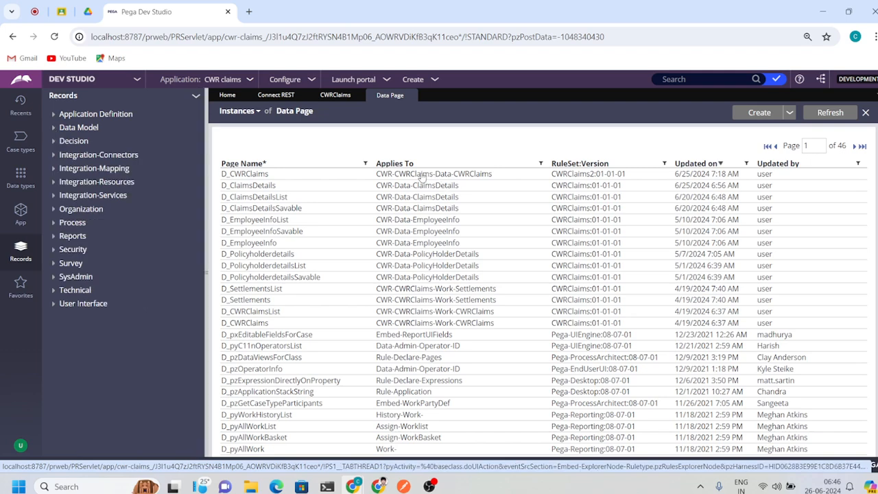
click(257, 175)
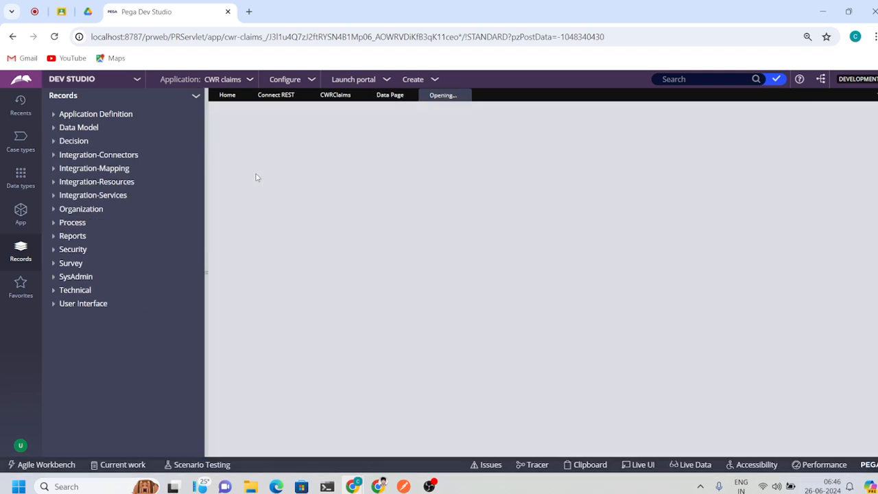
scroll(419, 357, down, 2)
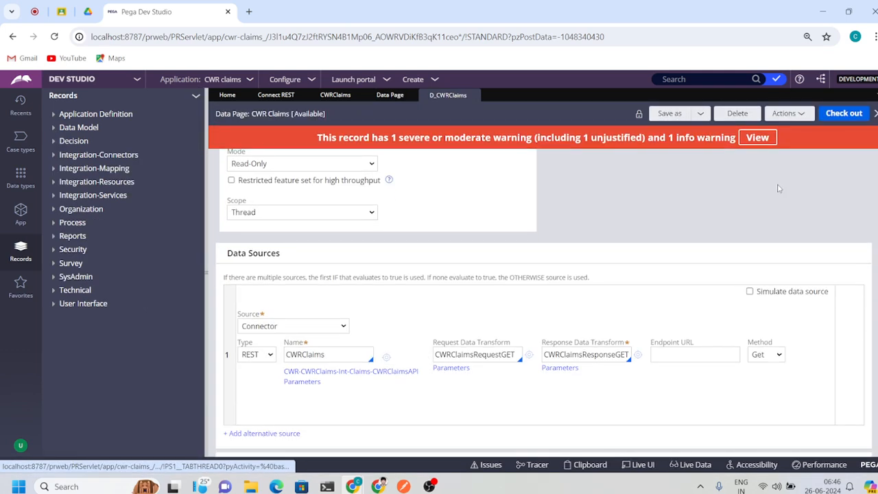
- View the data page's references, checking both its referenced and referencing rules, and return to its data source settings
click(784, 114)
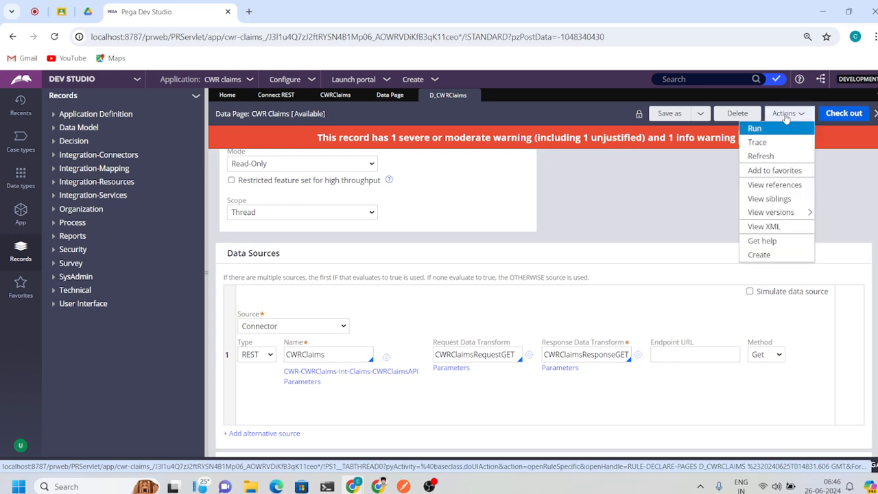
click(774, 184)
click(831, 215)
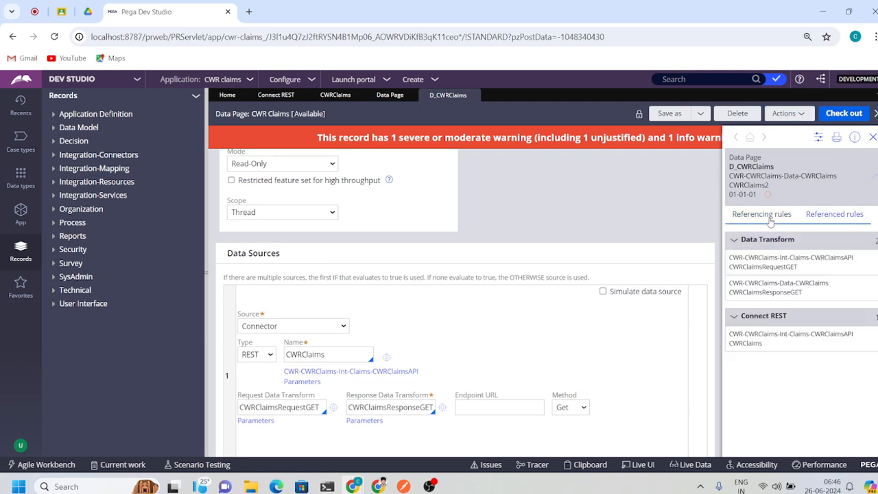
click(763, 215)
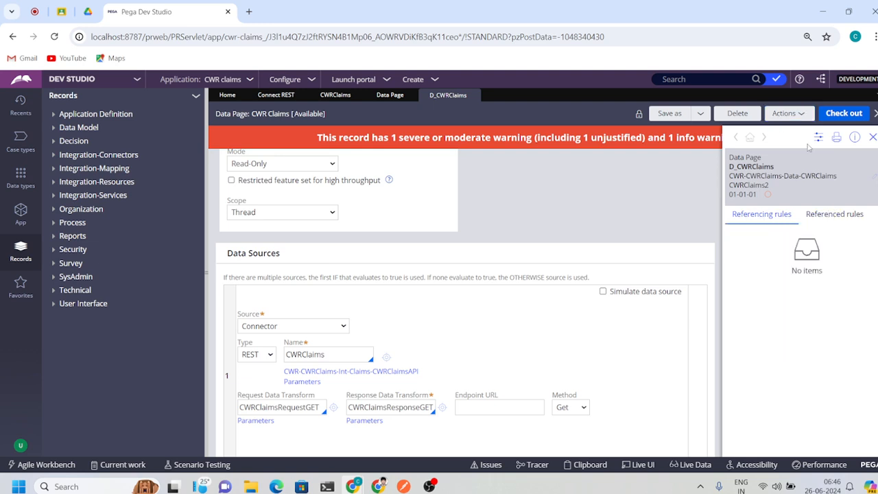
click(872, 137)
scroll(336, 400, down, 1)
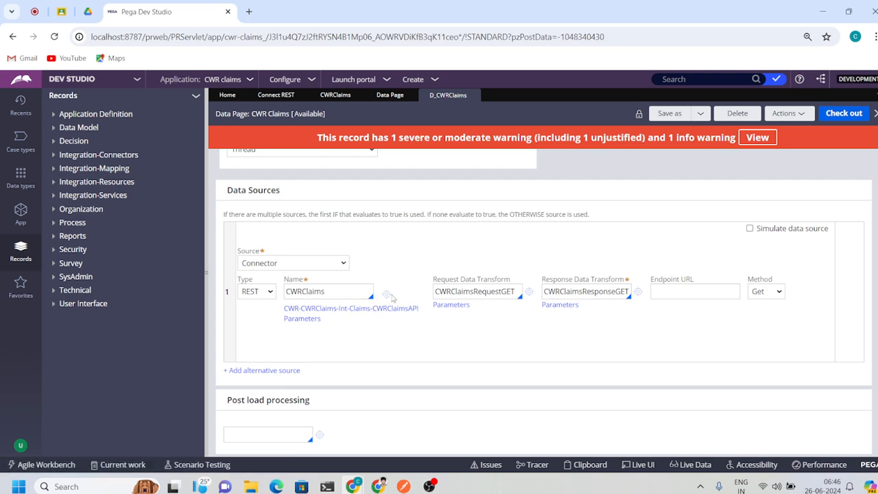
- Close the list of data page records and return to D_CWRClaims after glancing at the CWRClaims connector
click(384, 96)
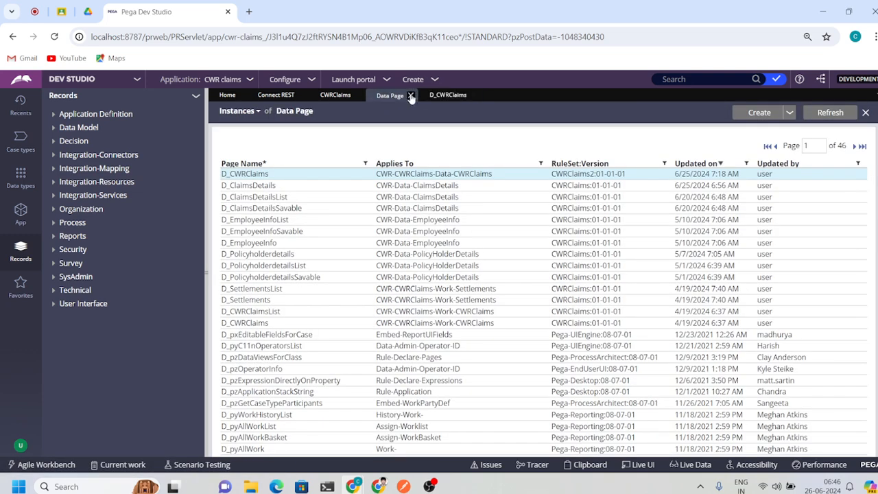
click(411, 95)
click(337, 95)
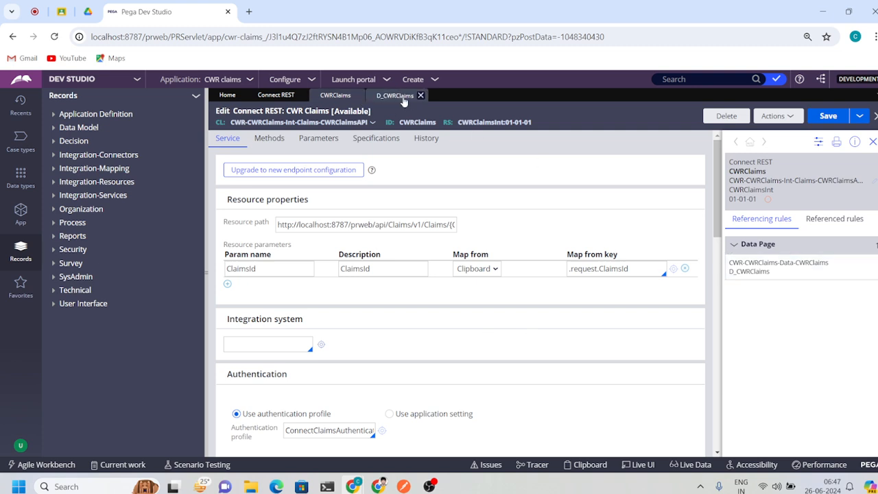
click(403, 99)
- Open the run window for D_CWRClaims, clear the ClaimsId parameter, and try to start a trace
click(783, 114)
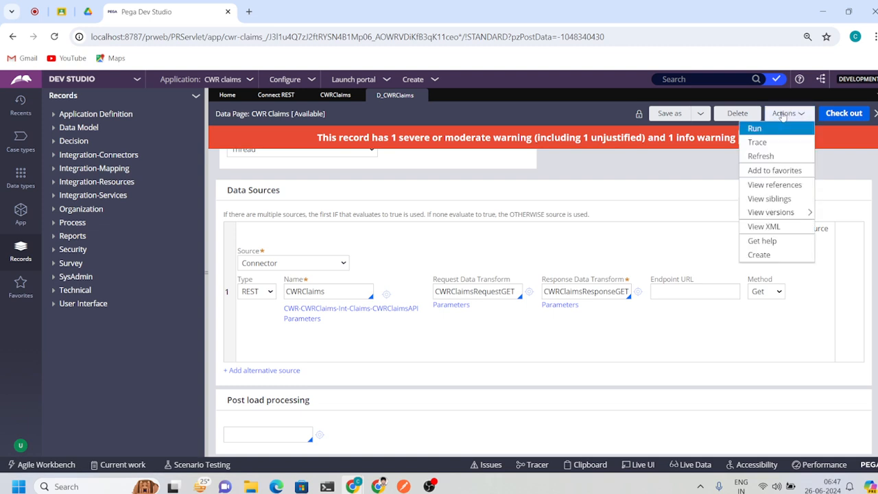
click(767, 131)
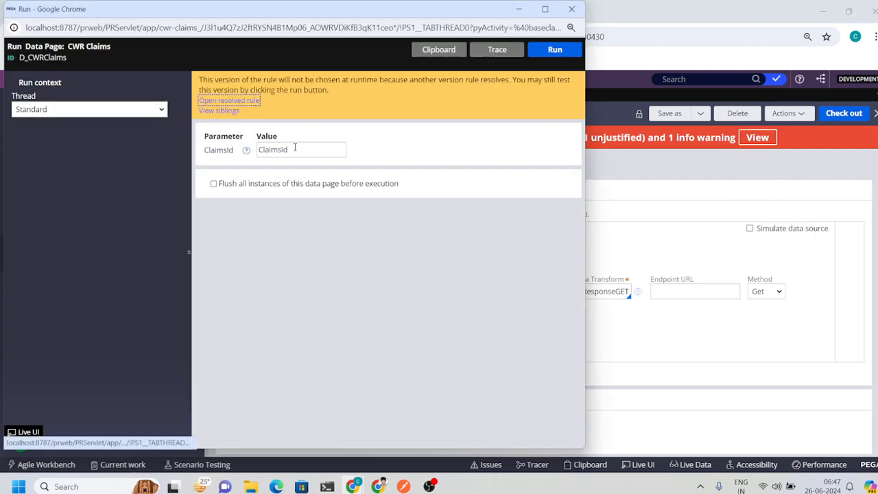
double_click(294, 147)
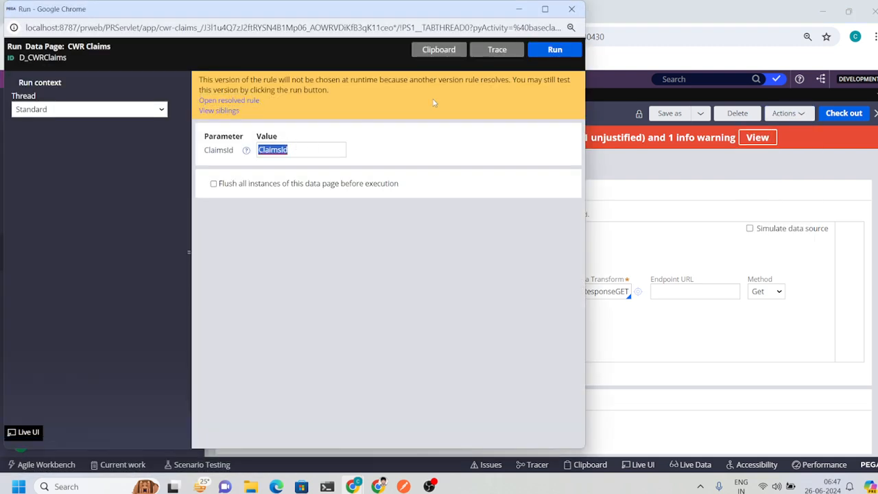
click(497, 50)
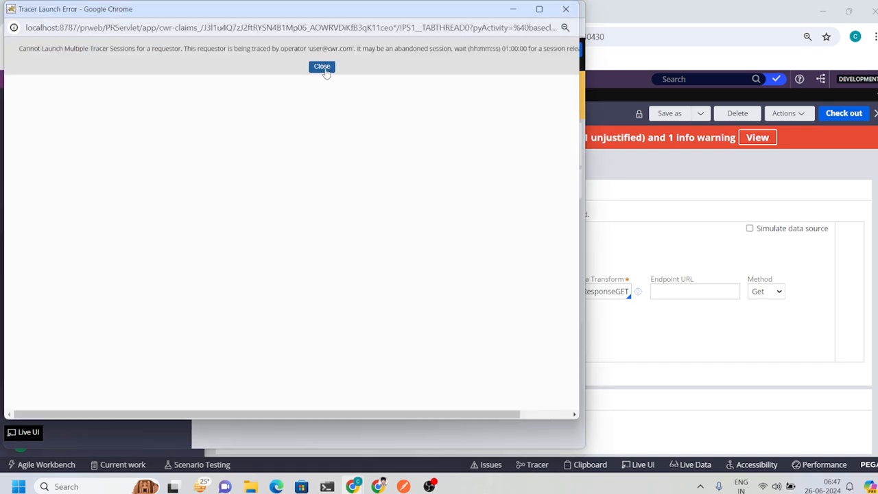
click(324, 67)
- Close the abandoned Tracer session, start a new trace, and move the Tracer window clear of the run controls
mouse_move(355, 470)
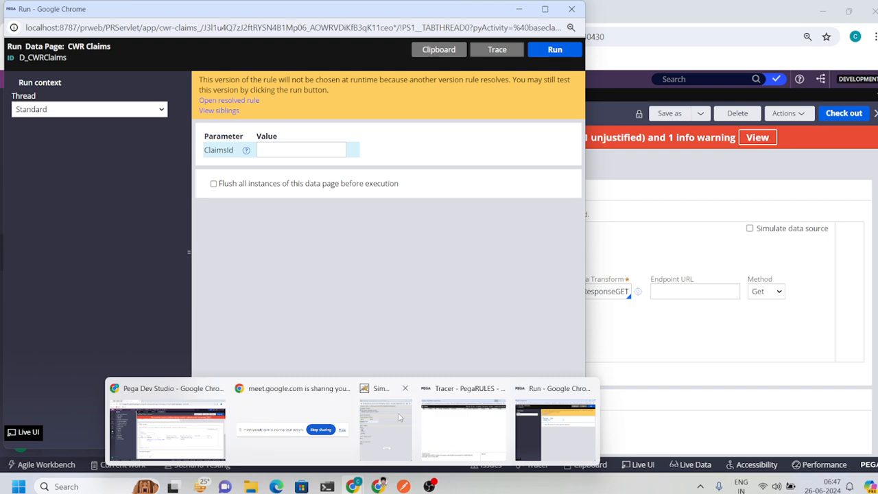
click(500, 389)
click(497, 53)
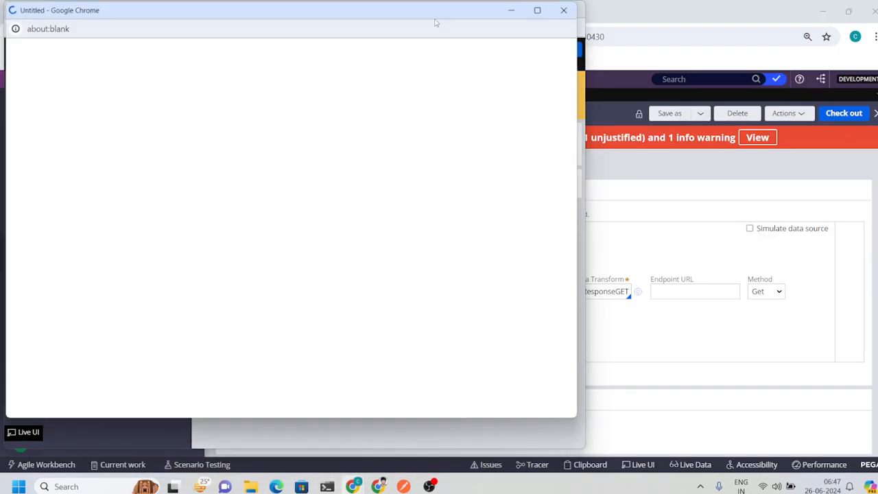
drag(303, 12, 483, 107)
- Run the data page without a ClaimsId and examine the details of the exception event in the Tracer
click(566, 50)
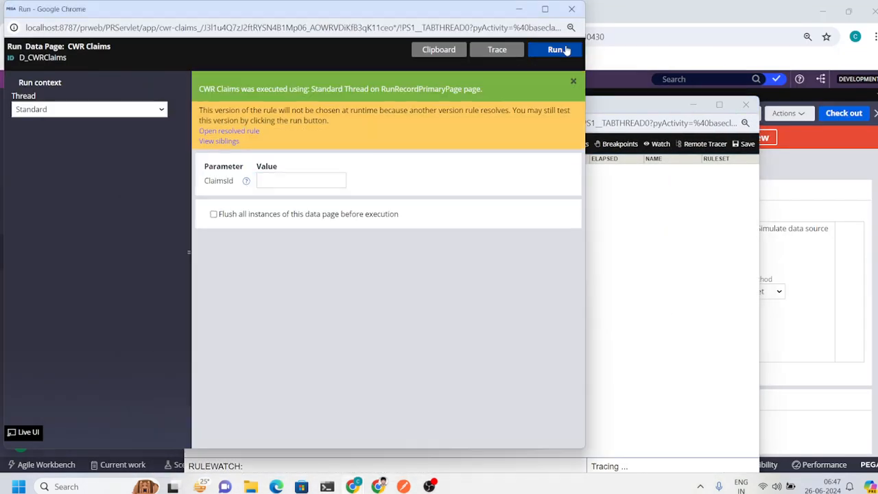
click(566, 50)
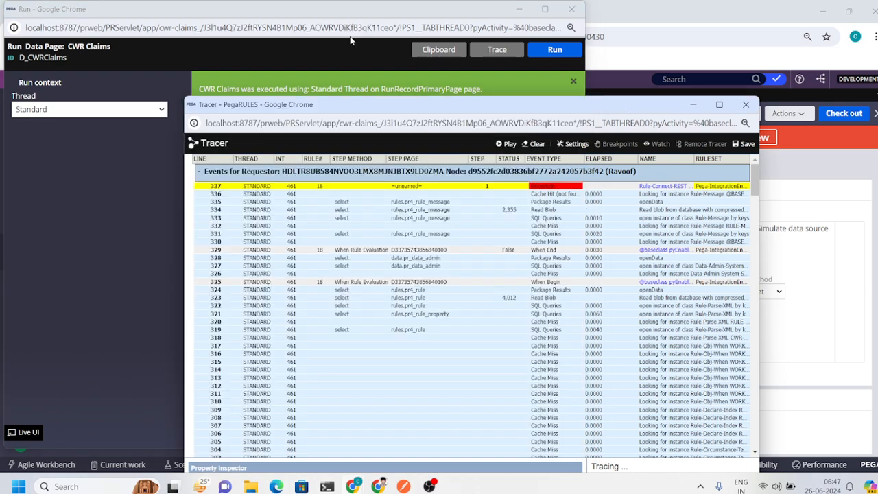
click(329, 14)
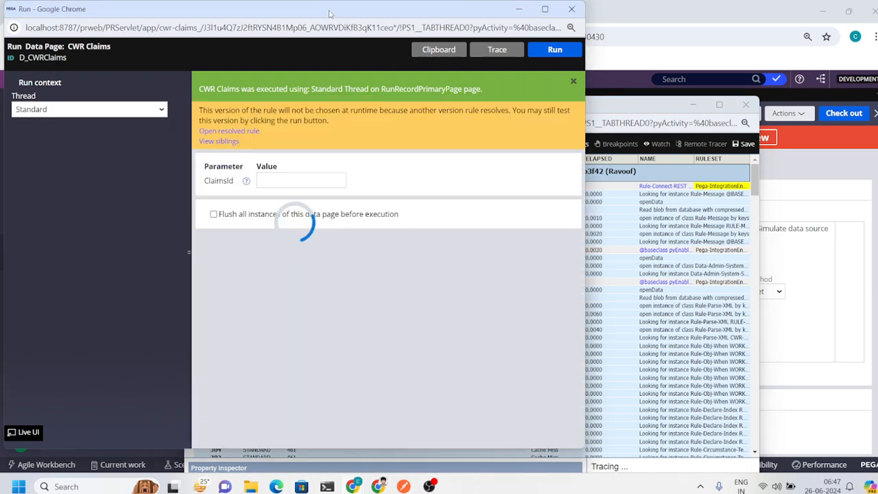
click(631, 106)
click(541, 191)
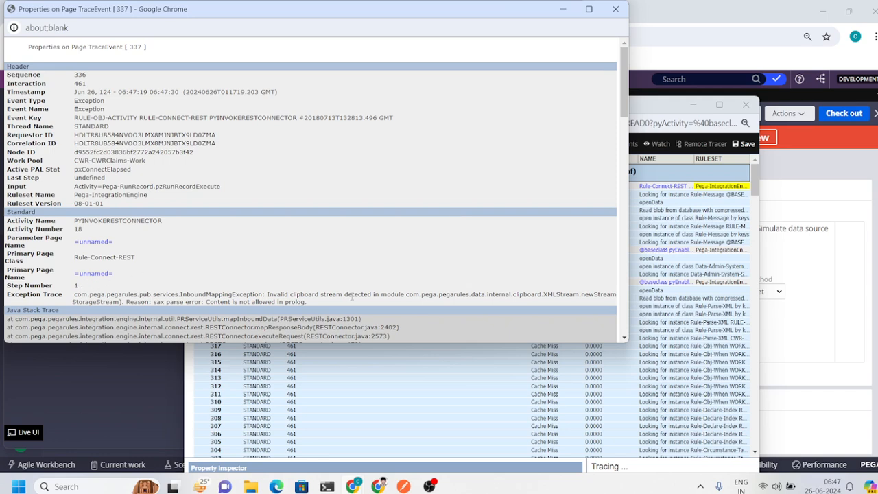
scroll(450, 274, down, 3)
click(615, 9)
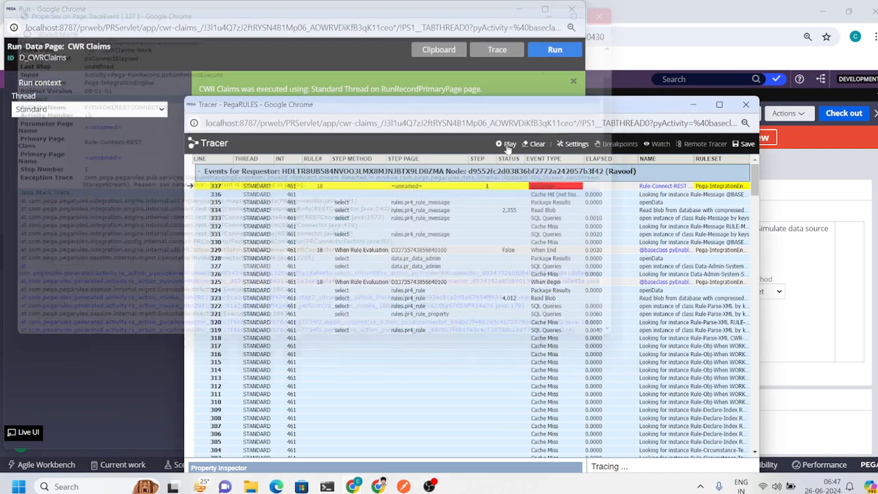
click(409, 38)
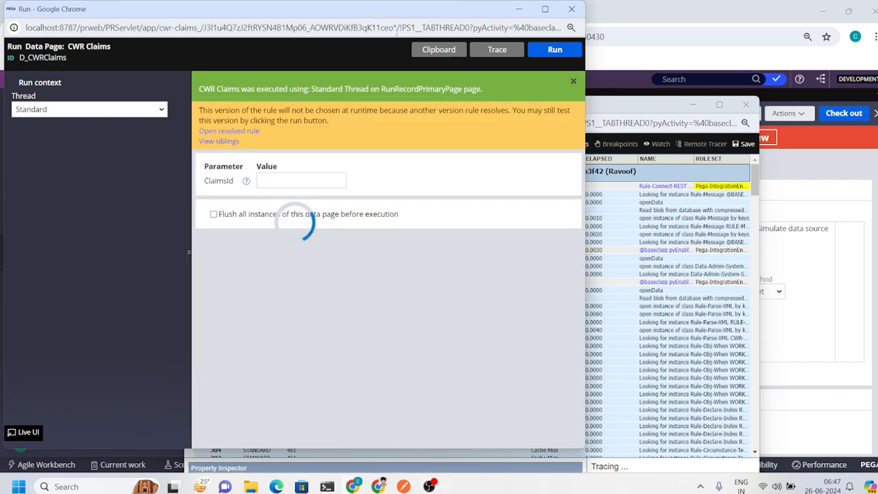
click(745, 105)
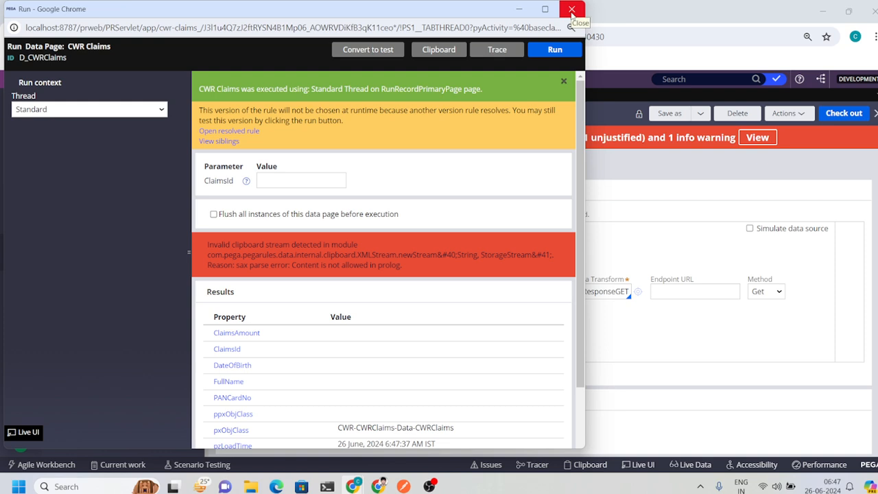
- Run the data page with ClaimsId set to CWR-1
click(288, 180)
click(329, 208)
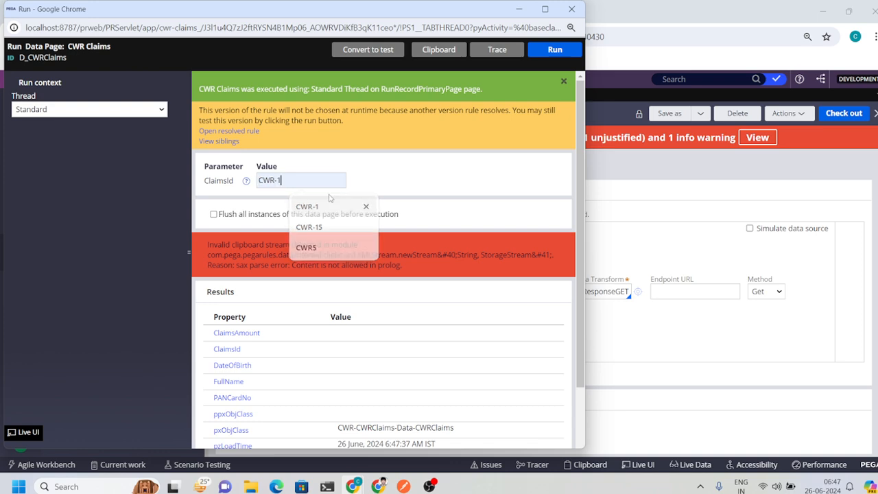
click(540, 49)
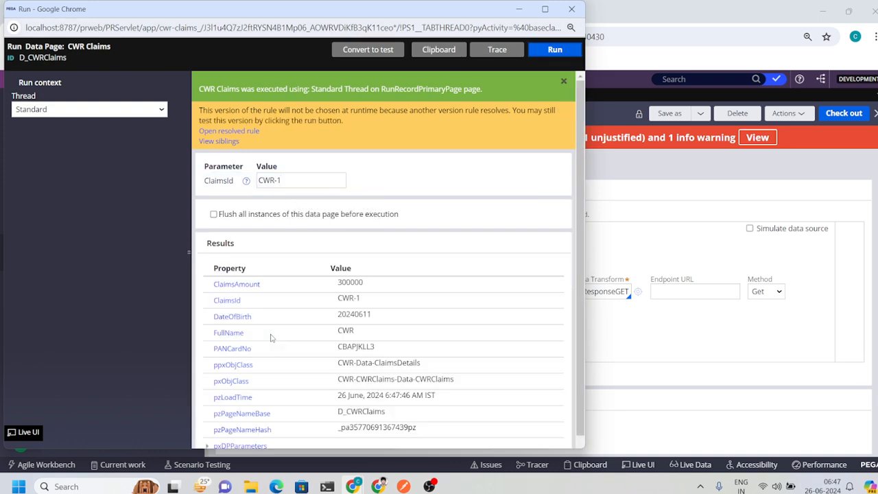
- Run the data page again with ClaimsId set to CWR-12333
click(300, 181)
text(2333)
click(550, 50)
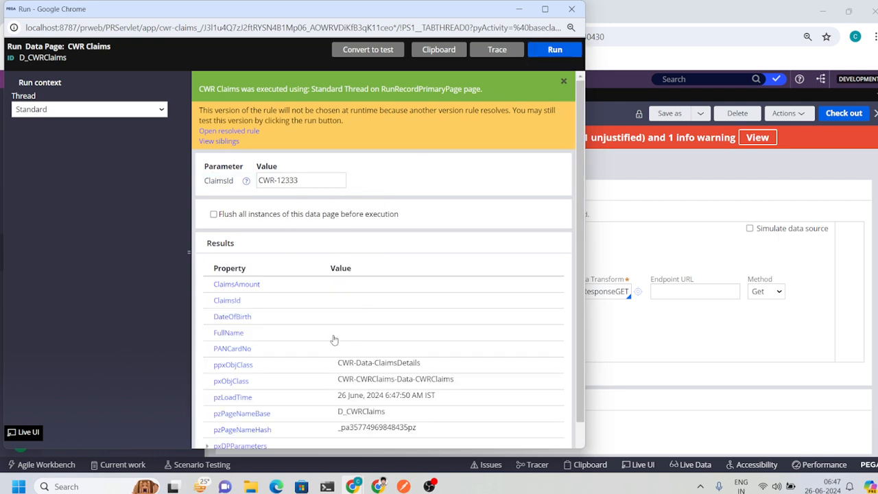
- Expand pyErrorPage in the run results and examine its HTTP response code and status details
drag(333, 336, 309, 270)
click(423, 211)
scroll(341, 356, down, 1)
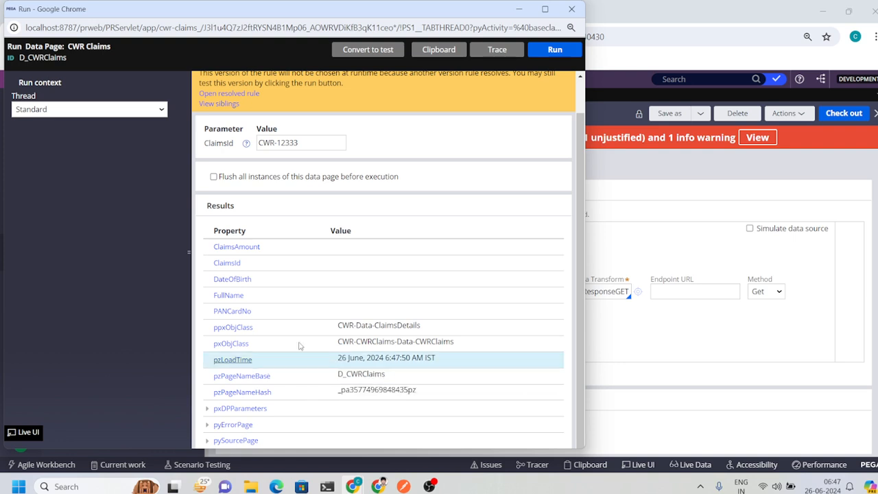
click(207, 424)
scroll(209, 430, down, 2)
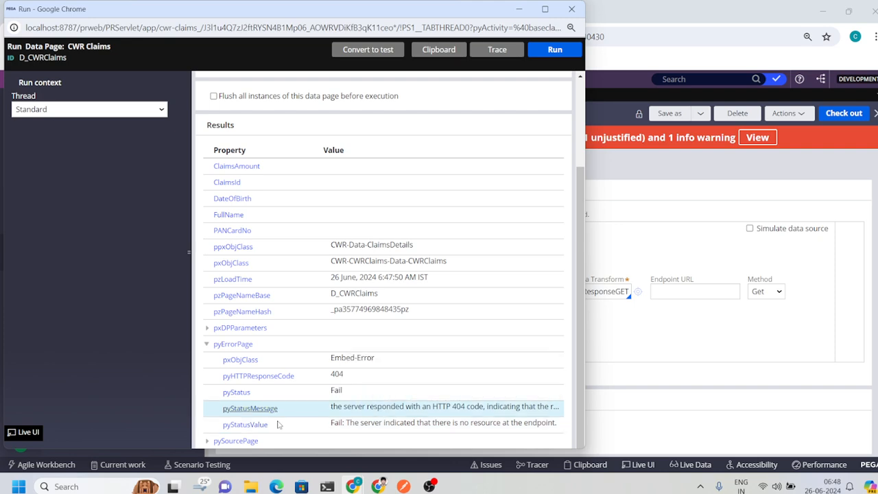
- Close the run window and refresh the D_CWRClaims data page record
click(572, 9)
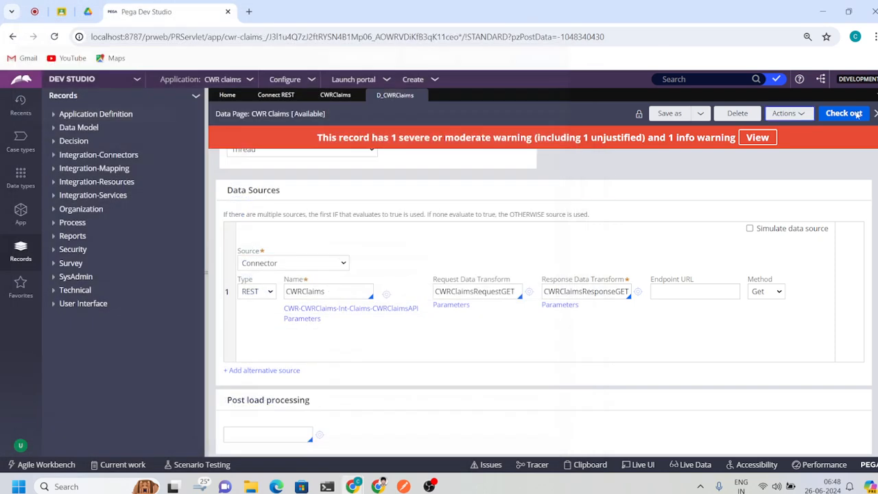
click(788, 113)
click(761, 156)
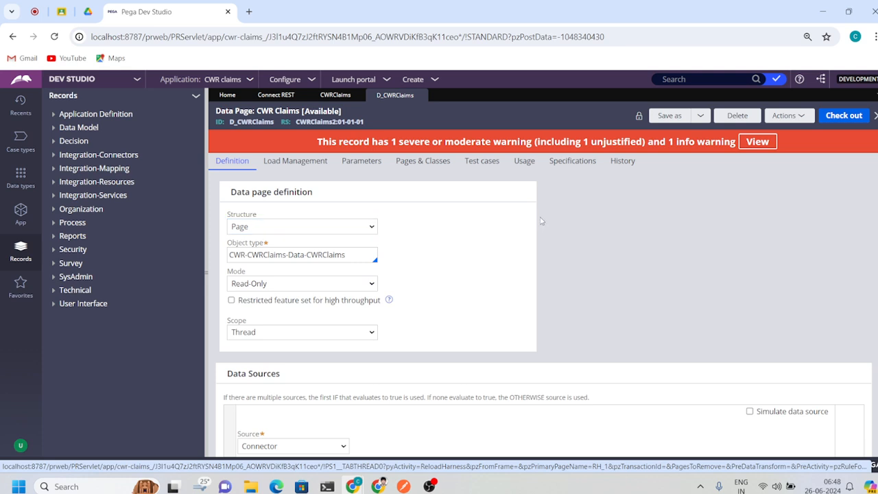
- Show the application's case types and close all open records
click(12, 139)
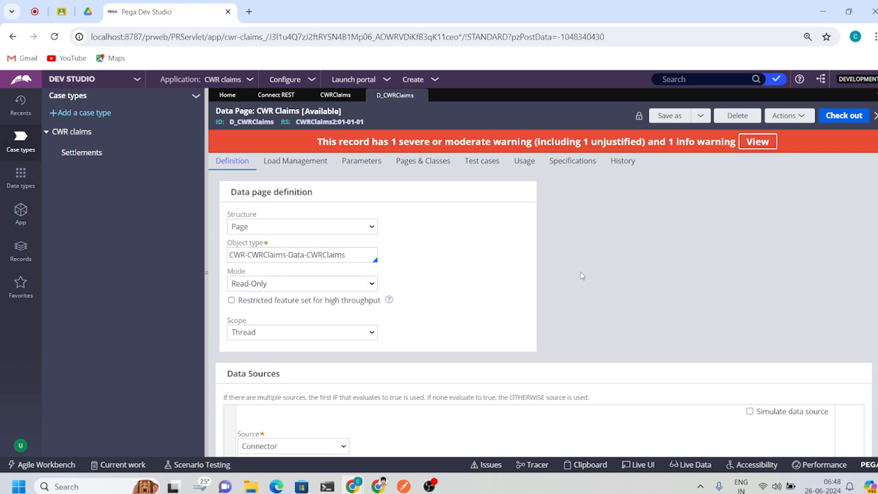
click(874, 95)
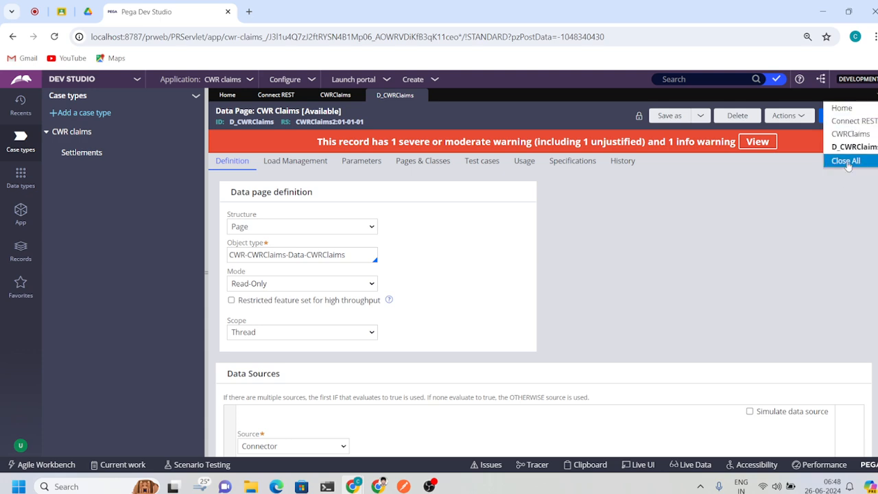
click(851, 165)
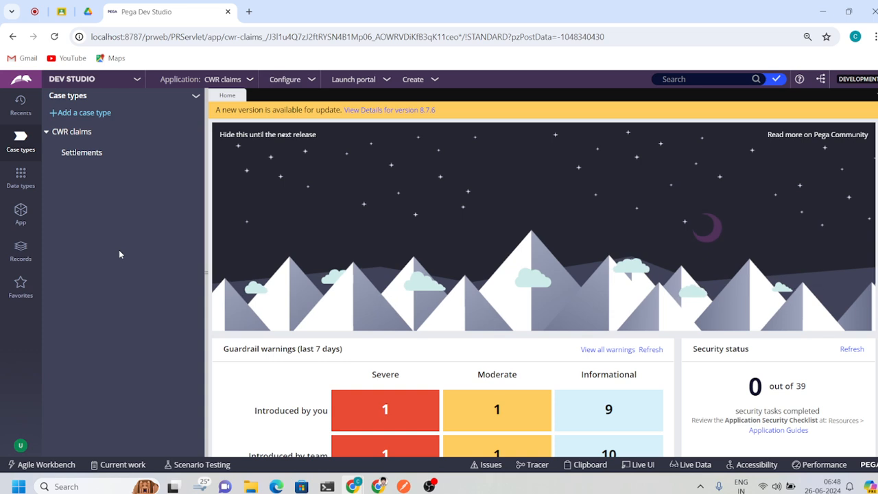
- Show the CWR-CWRClaims-Int-Claims class and its child classes in the application's class explorer
click(20, 212)
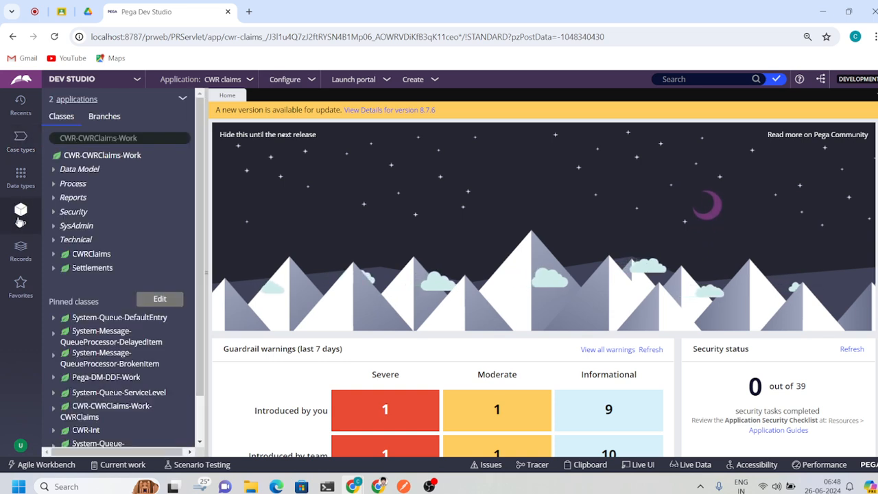
click(84, 138)
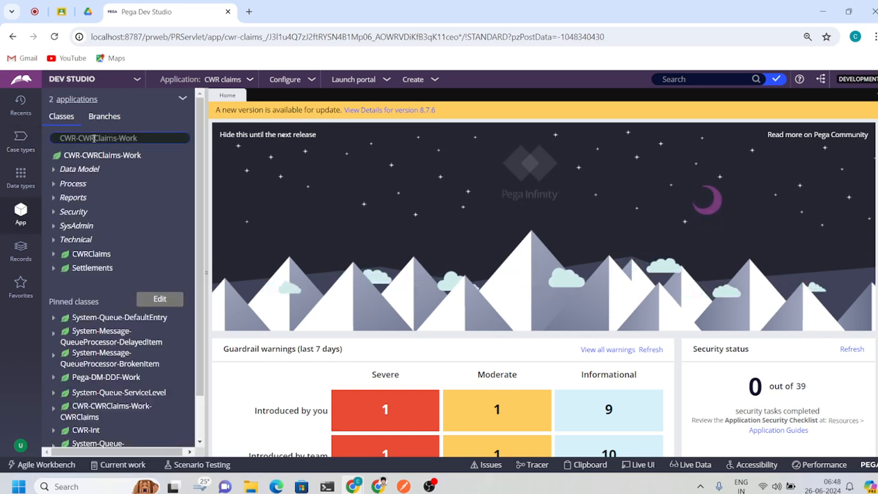
scroll(92, 400, down, 2)
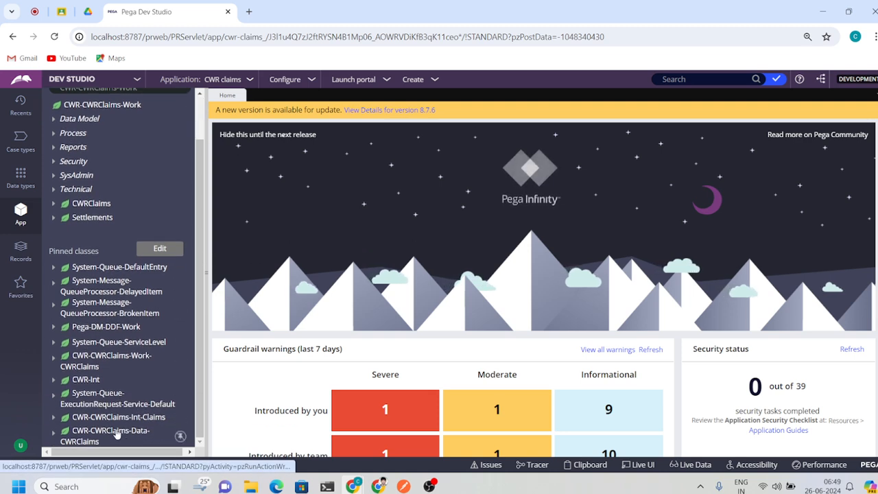
scroll(112, 411, up, 2)
double_click(129, 138)
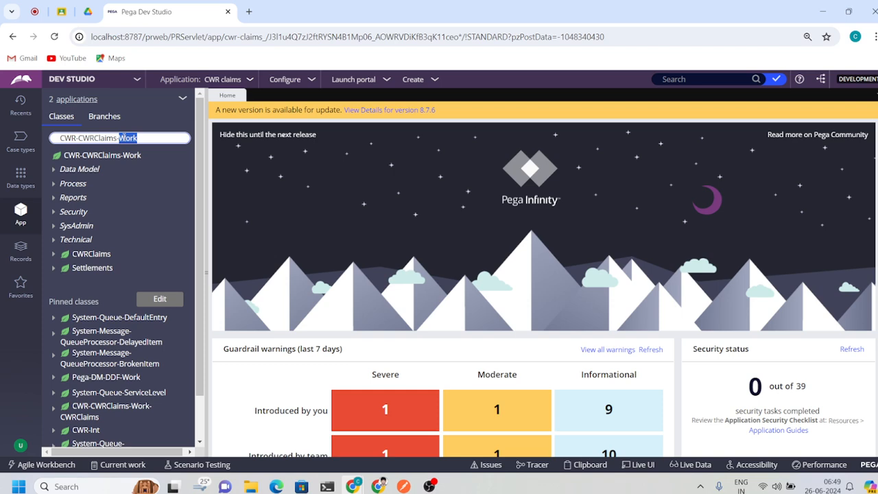
key(BackSpace)
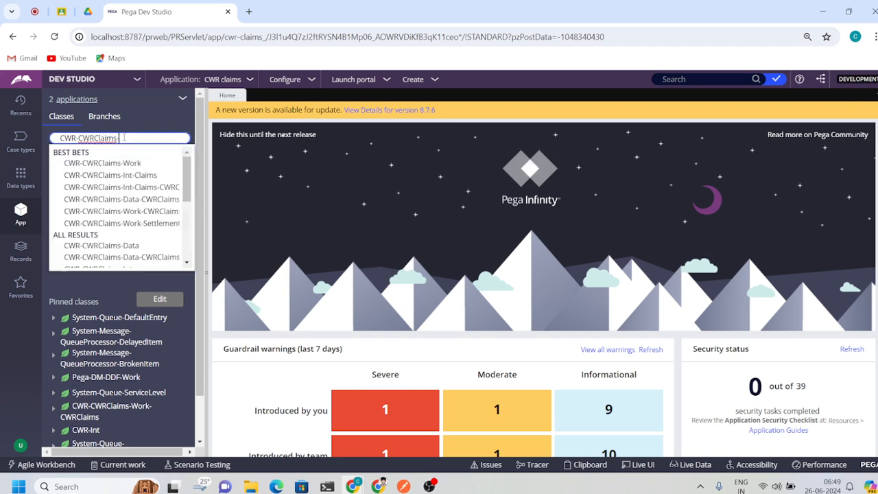
click(122, 174)
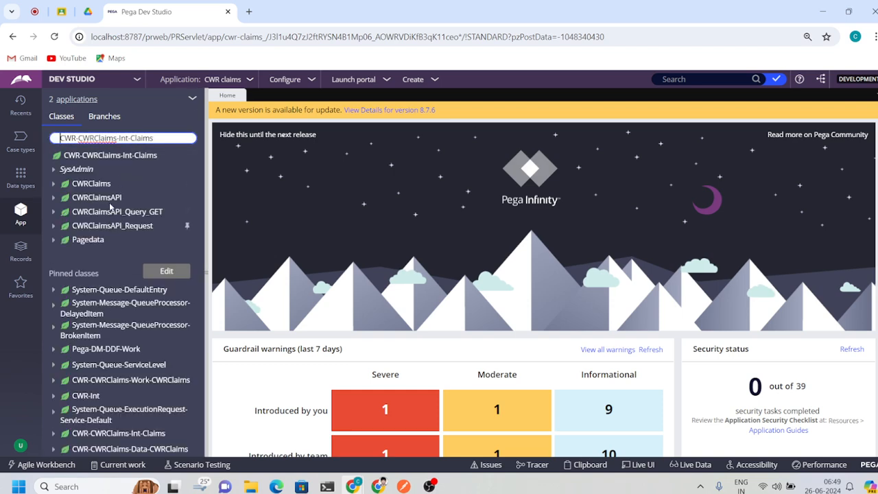
- Switch the class explorer to the CWR-Int class to view its request and response classes
drag(78, 138, 159, 137)
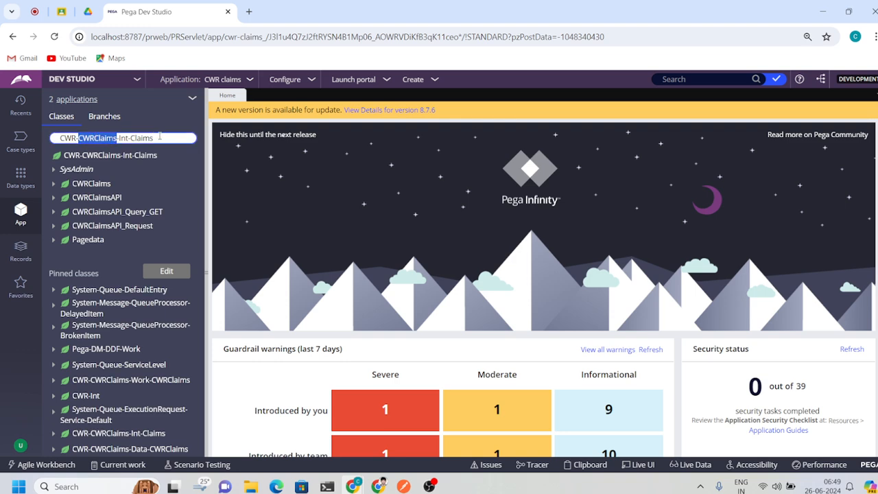
key(BackSpace)
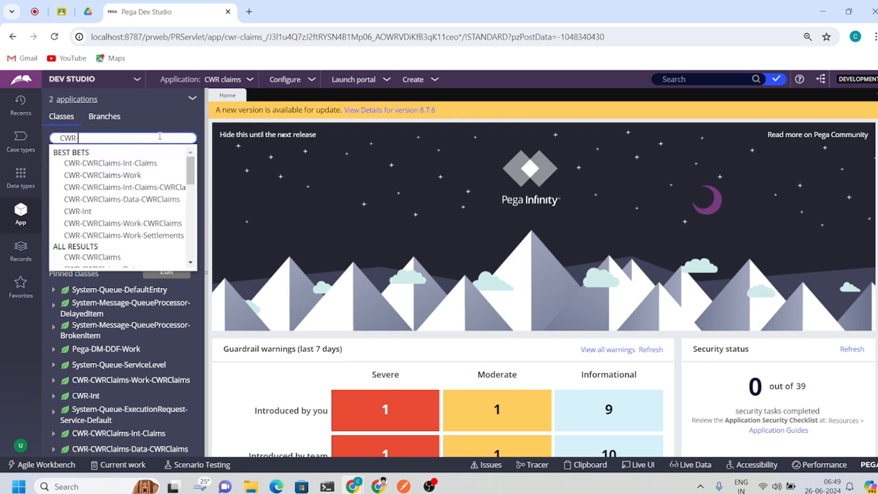
click(77, 211)
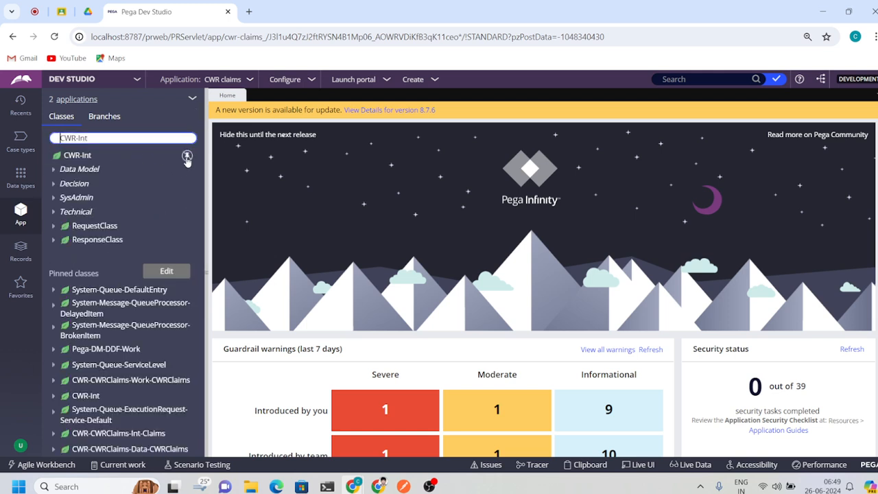
triple_click(96, 138)
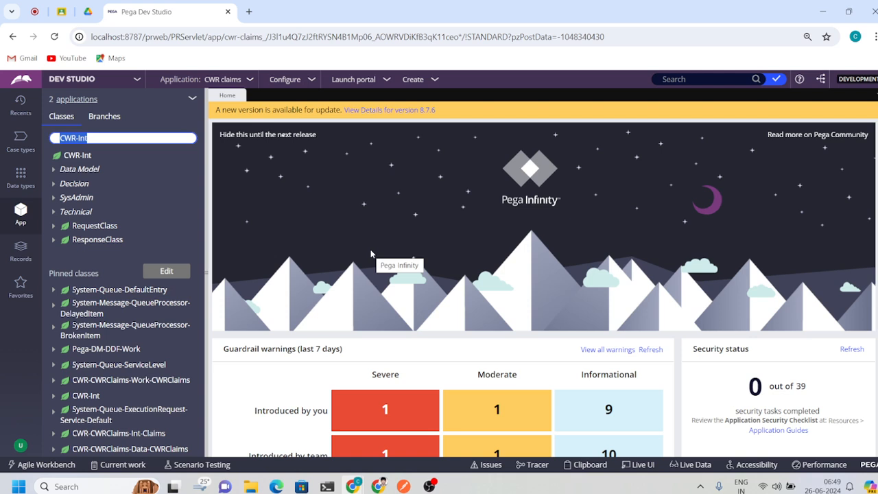
click(317, 237)
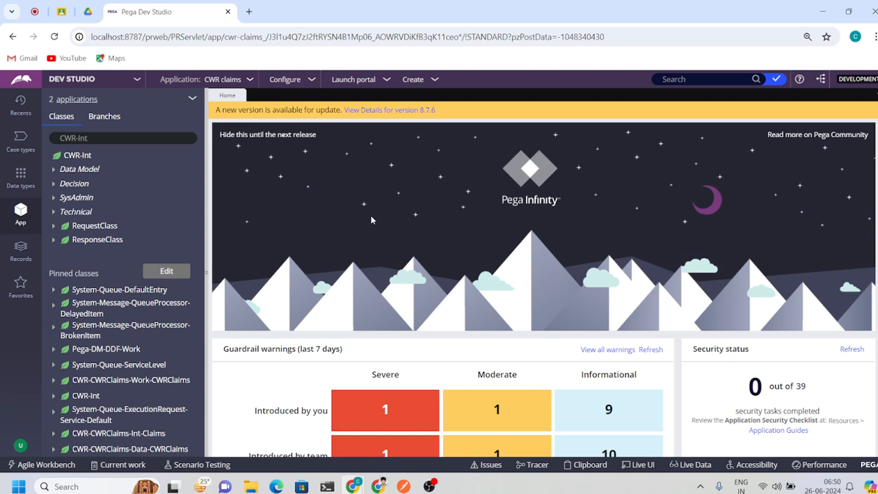
- Expand the data model of ResponseClass down to the properties inside ClaimsData
click(54, 240)
click(70, 255)
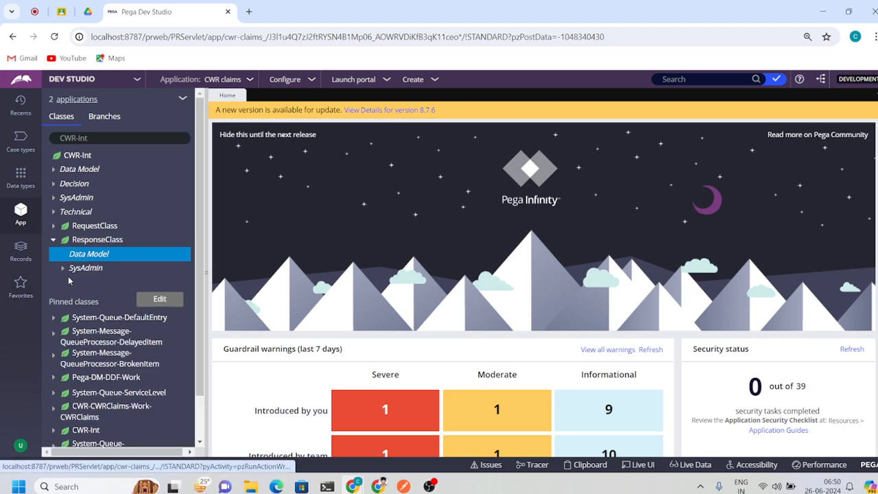
click(72, 268)
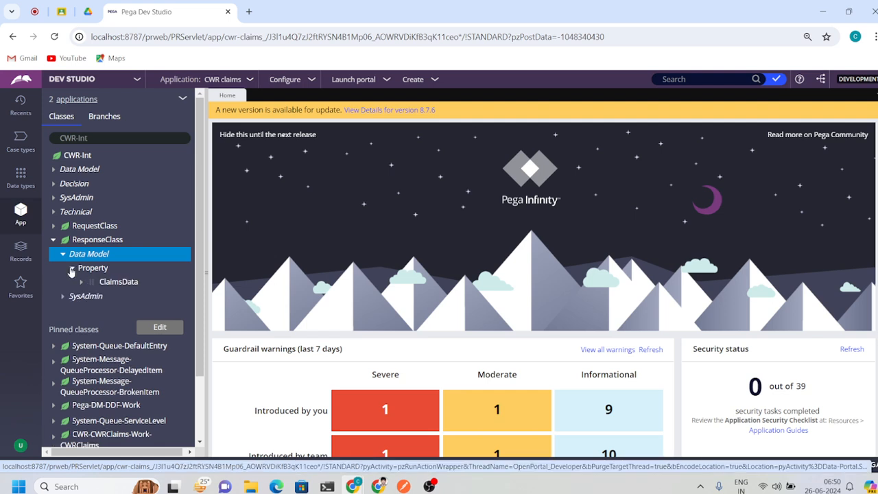
click(82, 282)
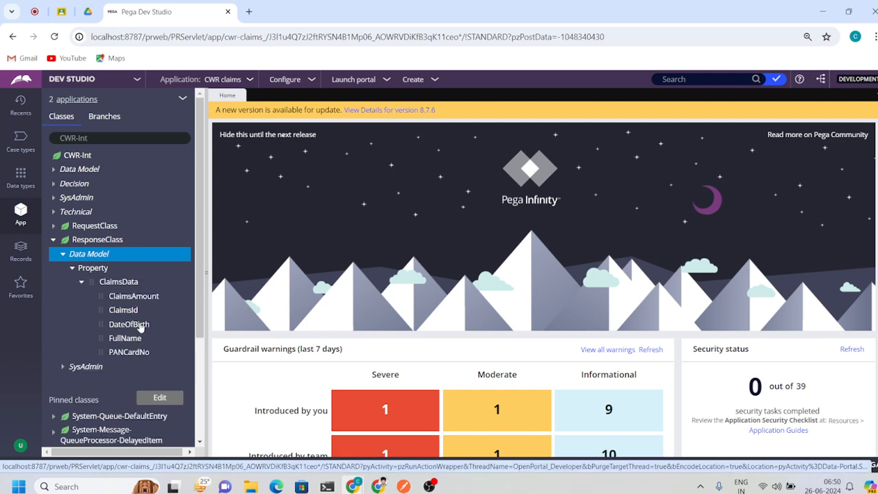
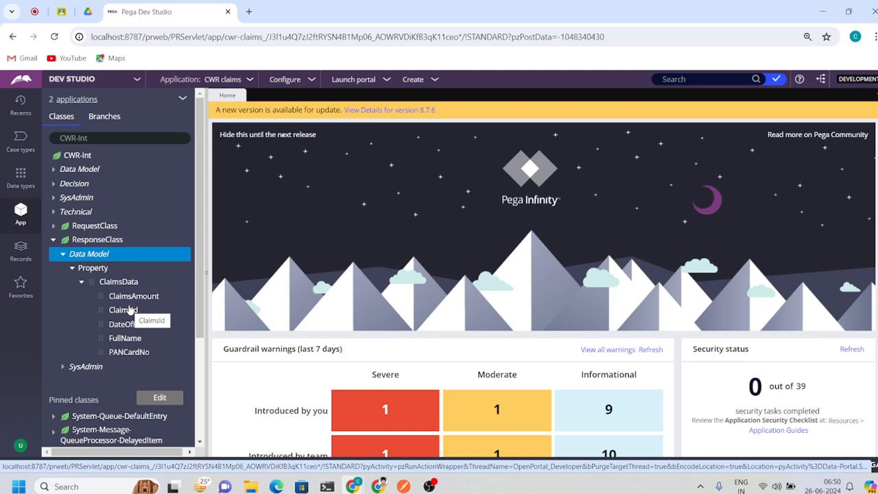
- Expand the data model of RequestClass to view its properties
click(54, 227)
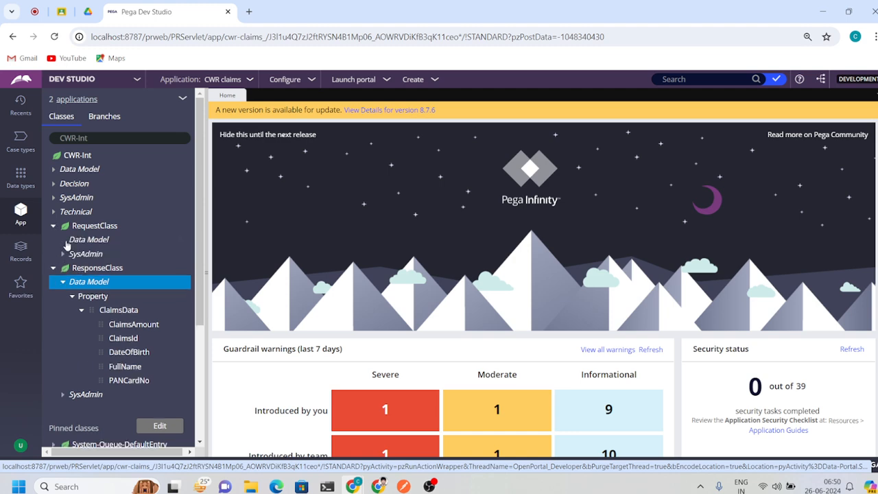
click(65, 241)
click(72, 255)
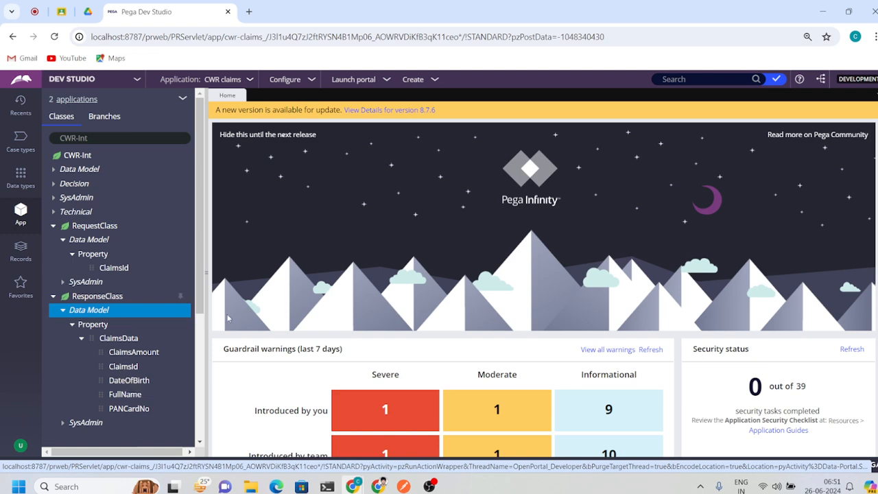
- Switch to Postman and set the Claims request to the POST method with a raw JSON body
click(404, 486)
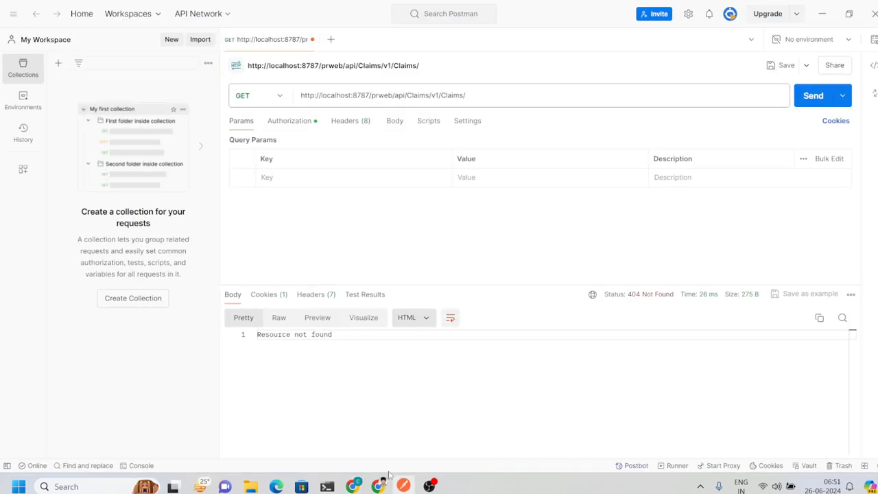
click(390, 124)
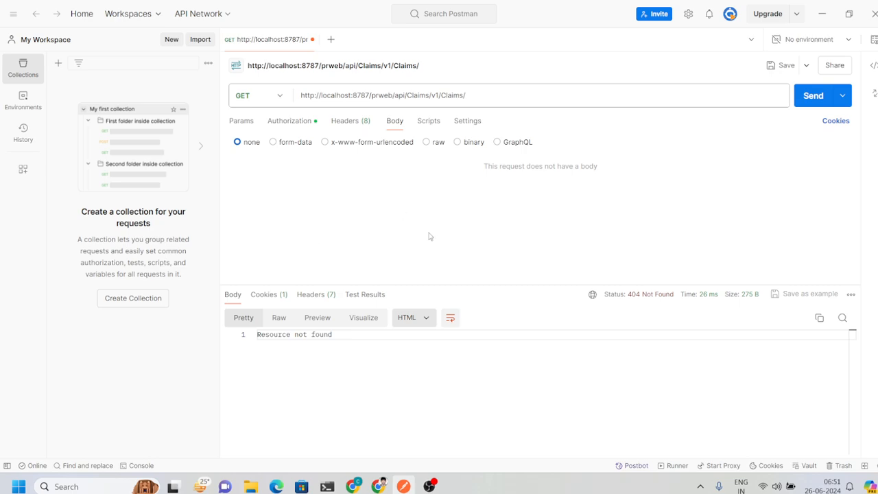
click(269, 101)
click(249, 145)
click(426, 143)
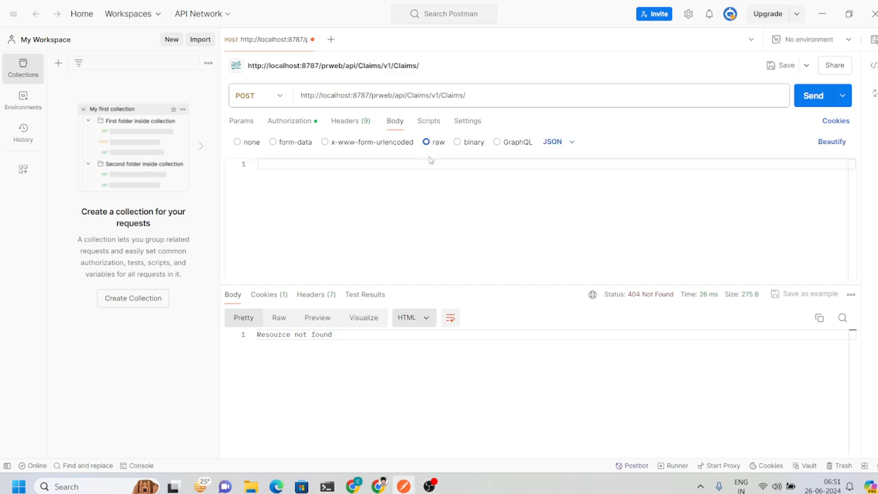
click(277, 165)
- Set the request's method back to GET and its body to none, and return to Pega Dev Studio
click(279, 97)
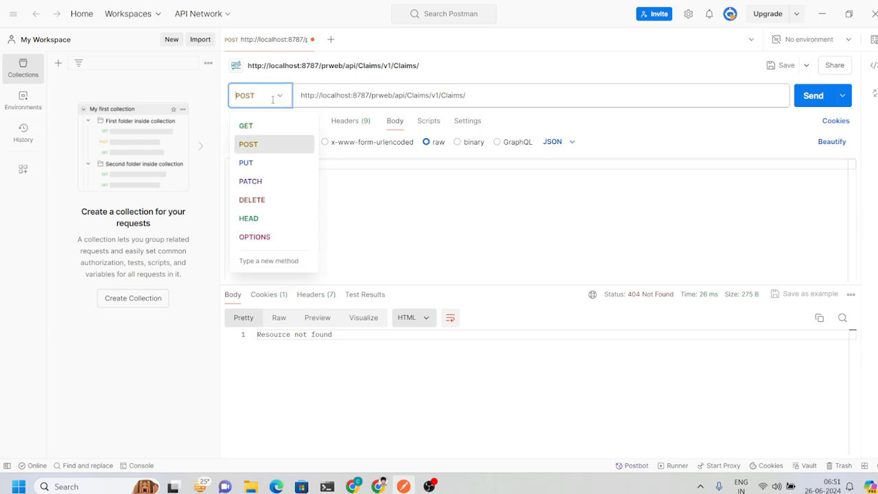
click(246, 127)
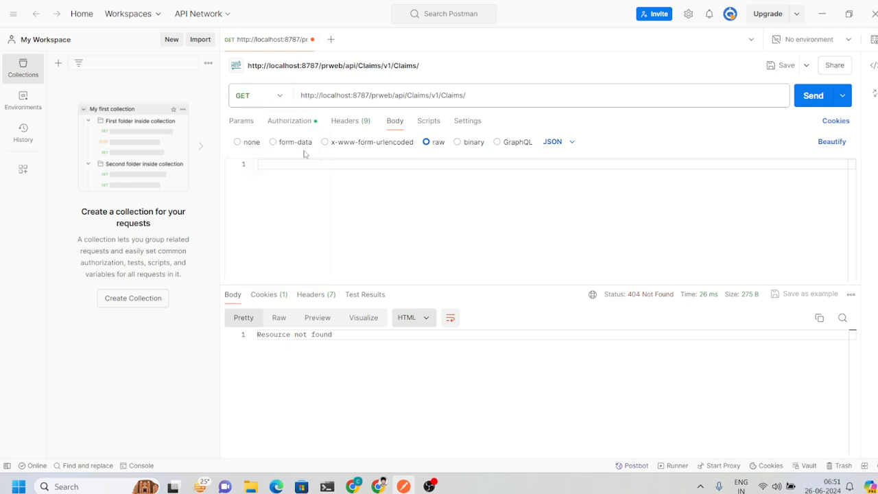
click(238, 142)
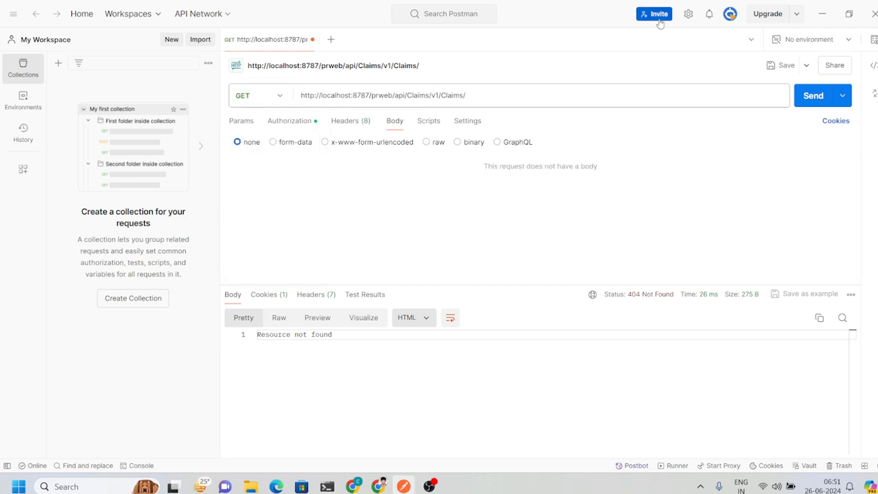
click(822, 17)
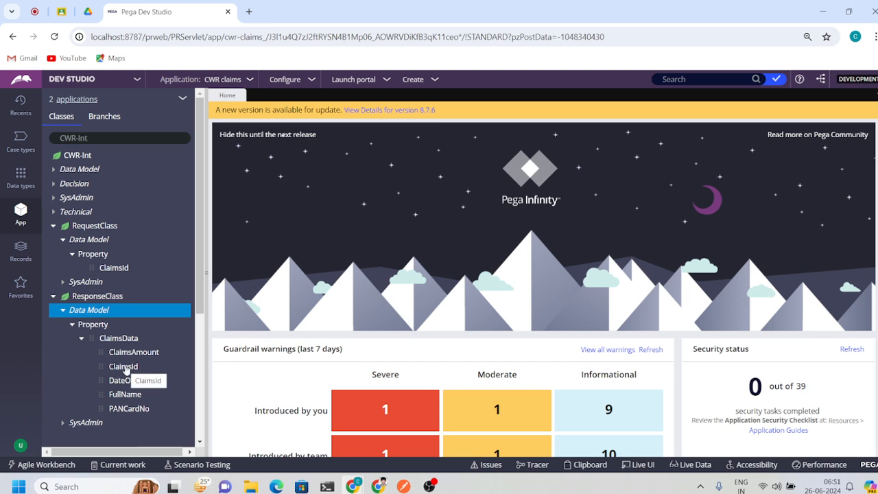
- Open the Claims Details data type and view its locally stored records
click(21, 177)
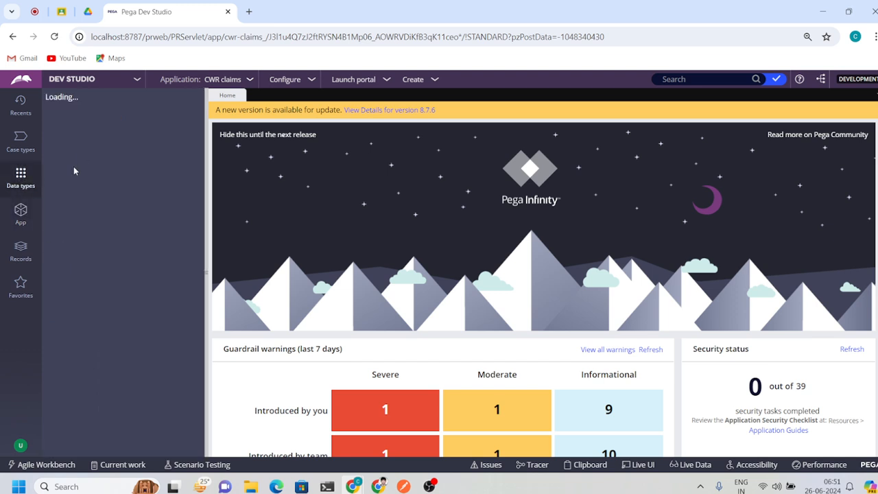
click(75, 134)
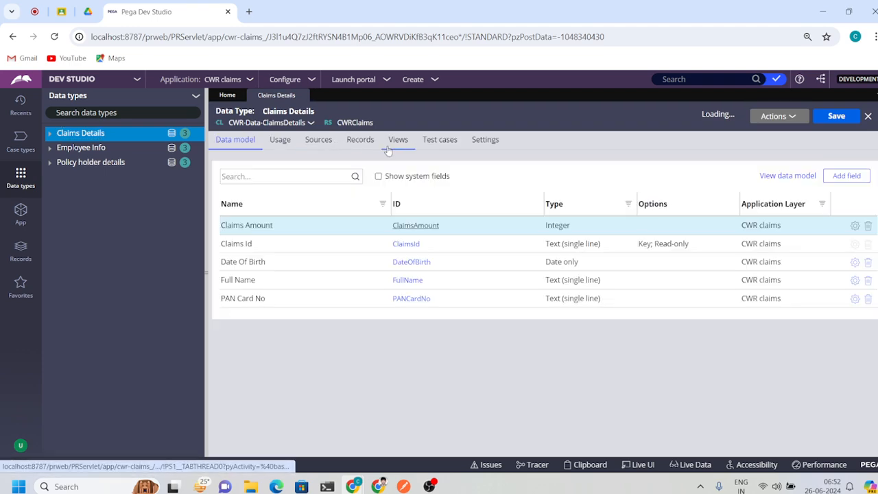
click(362, 147)
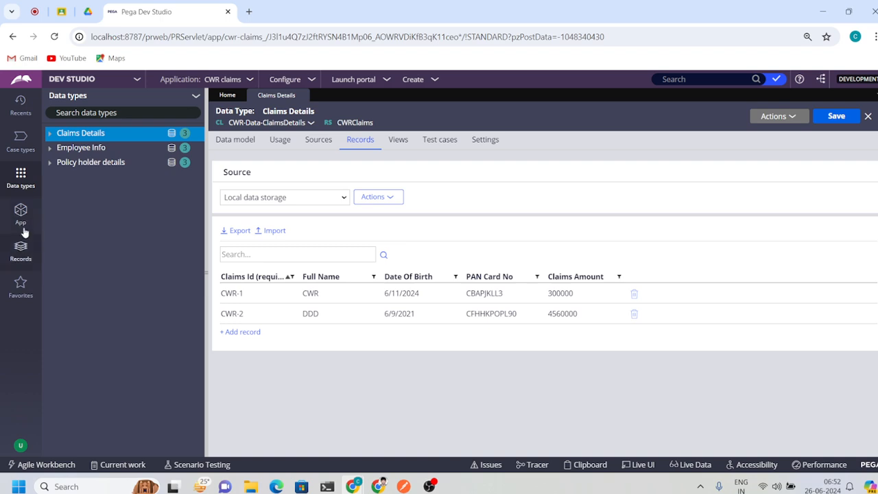
- Open the ClaimsId property of RequestClass and start a new property from it in the CWRClaimsInt ruleset
click(21, 216)
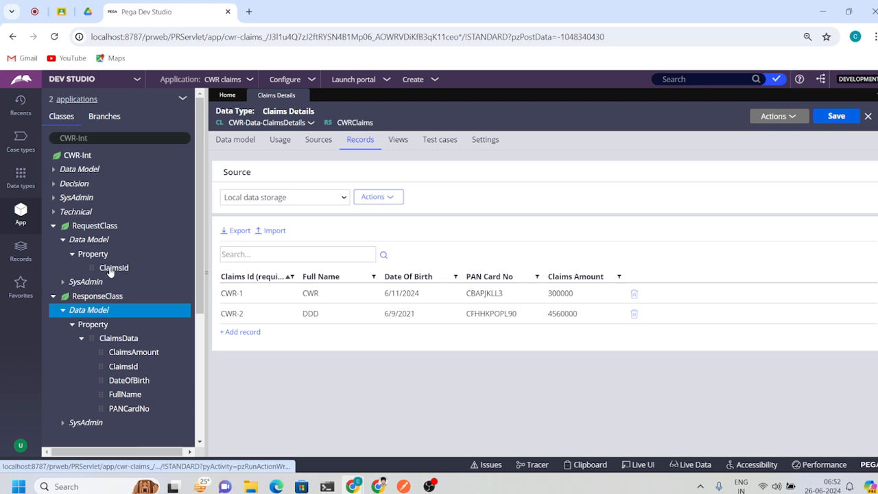
click(112, 269)
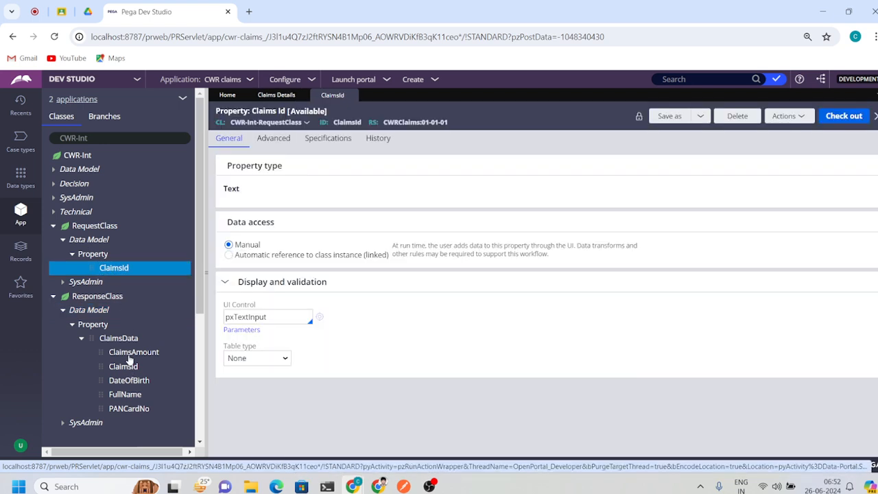
click(787, 118)
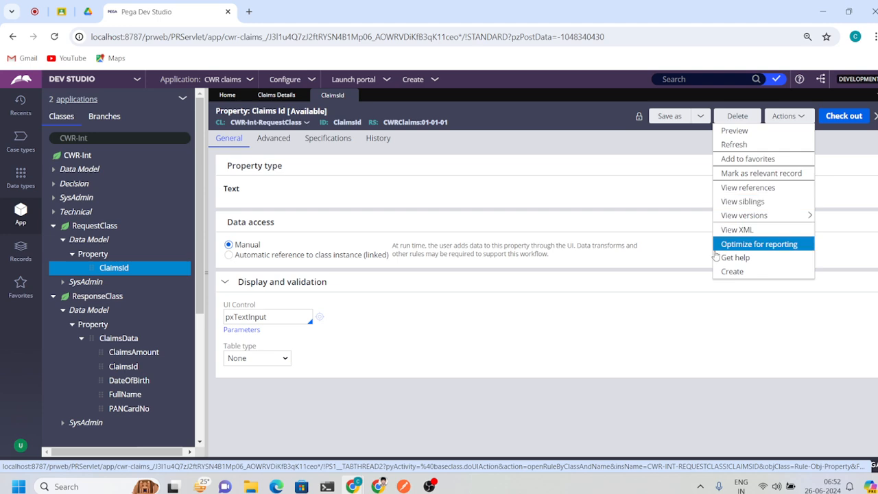
click(734, 271)
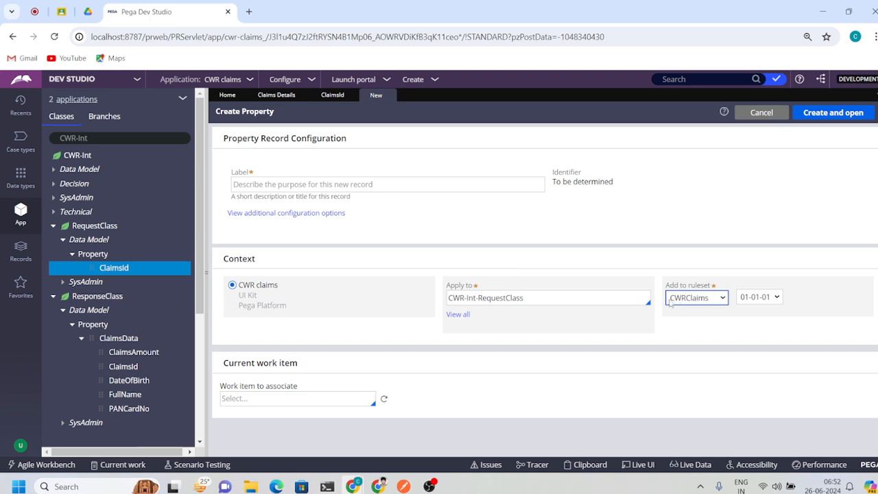
click(692, 300)
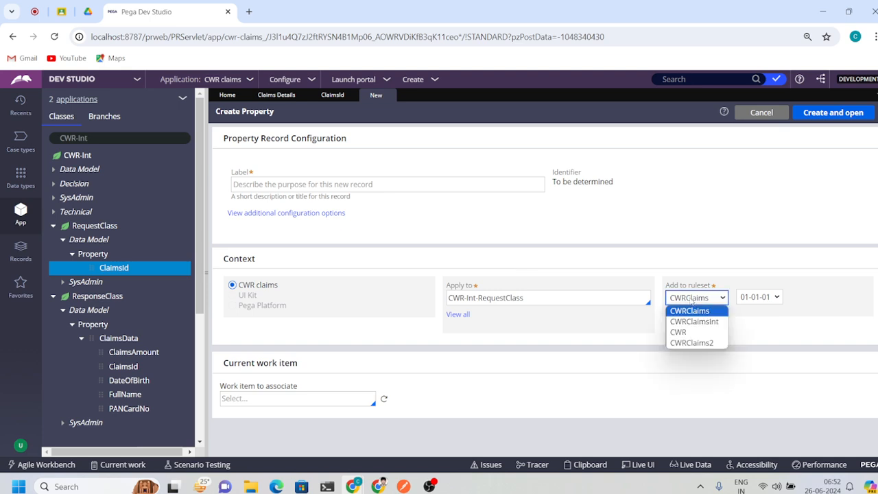
click(694, 322)
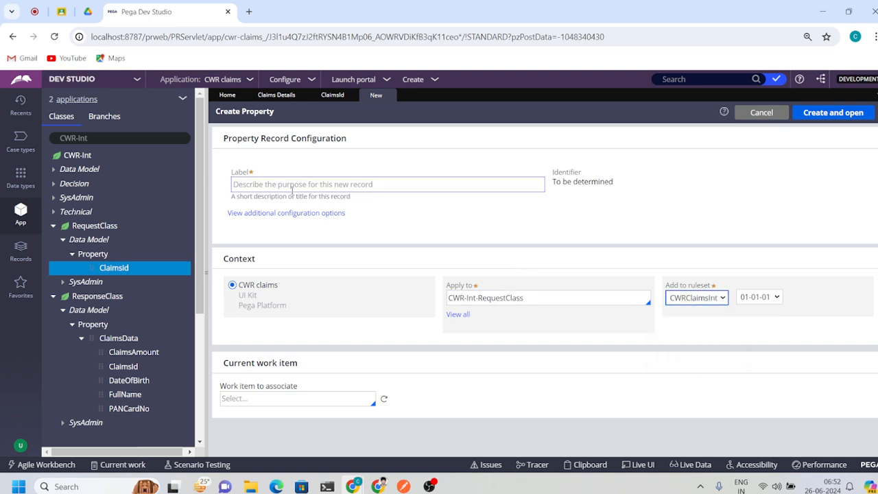
- Check the ruleset of RequestClass's ClaimsId property, then open and close ResponseClass's ClaimsAmount property
click(332, 95)
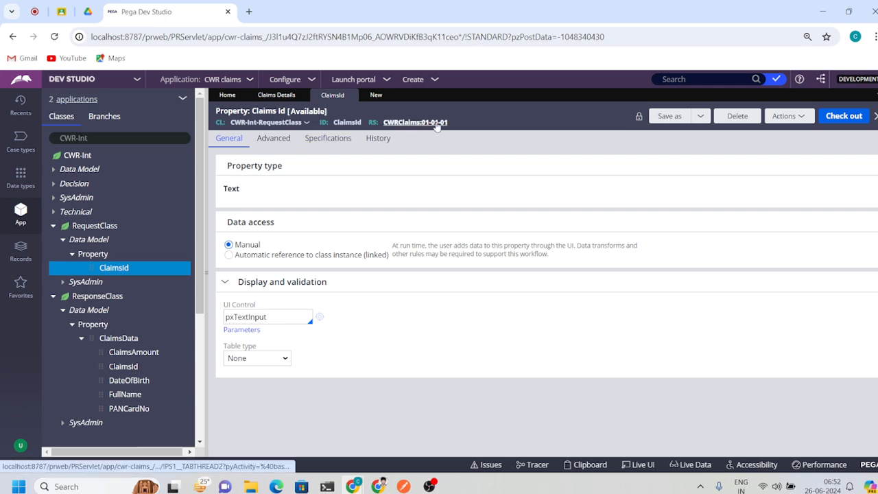
click(135, 354)
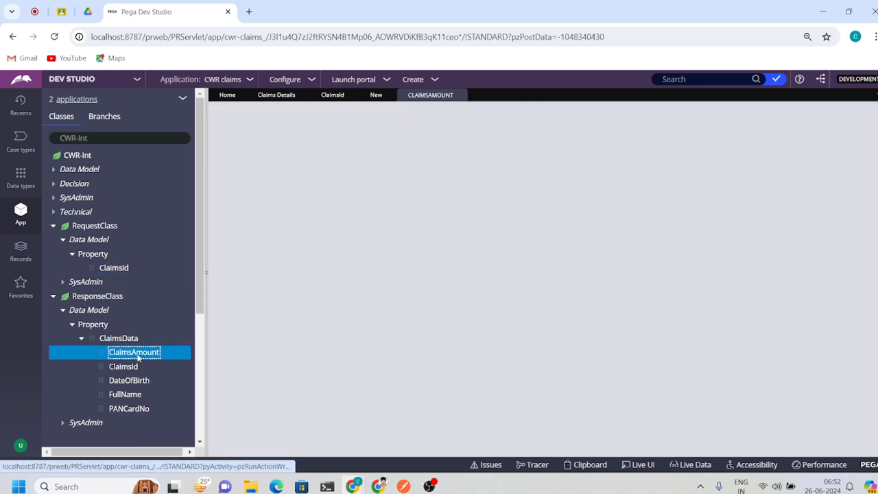
click(455, 95)
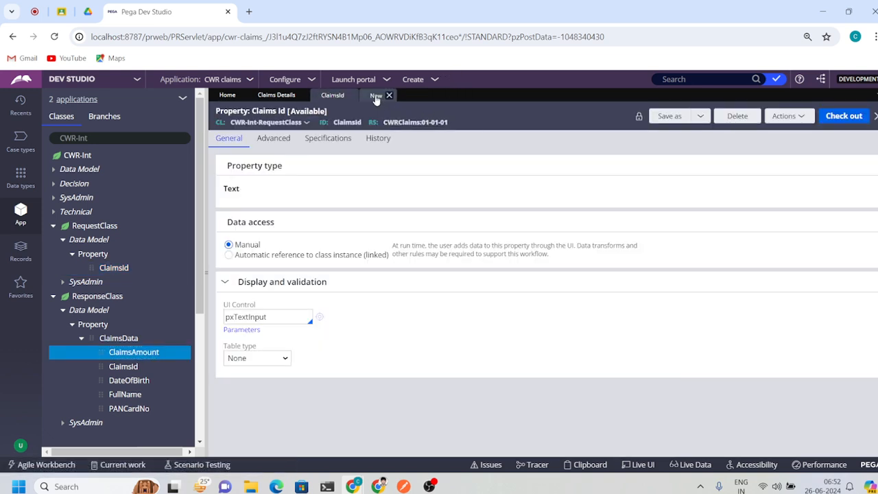
- Create a Claims Amount property on CWR-Int-RequestClass in the CWRClaims ruleset, version 01-01-01
click(376, 96)
click(706, 297)
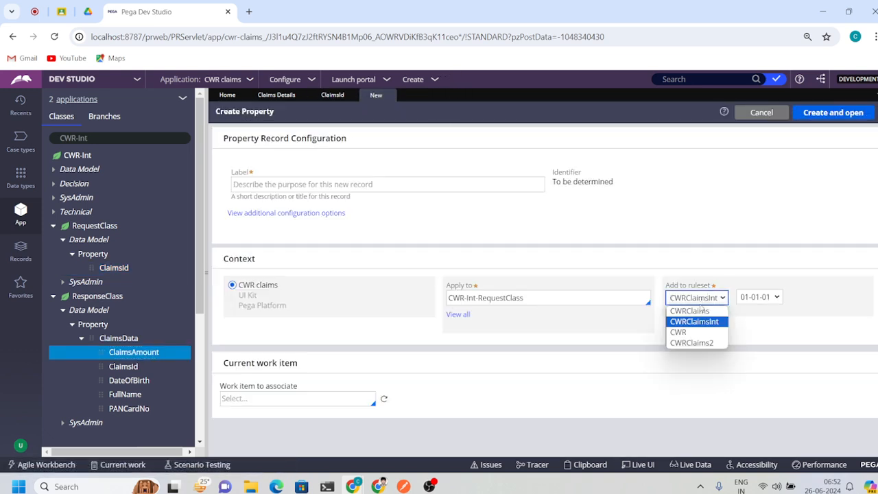
click(694, 308)
click(267, 186)
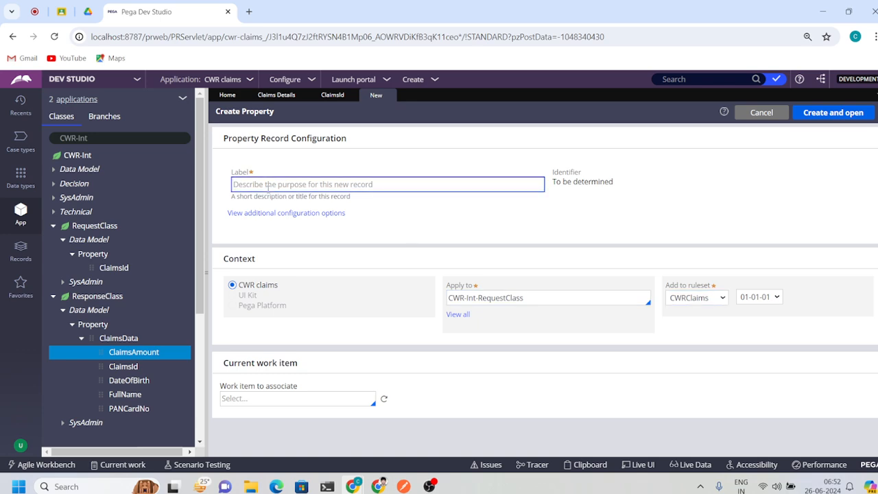
text(Claims A)
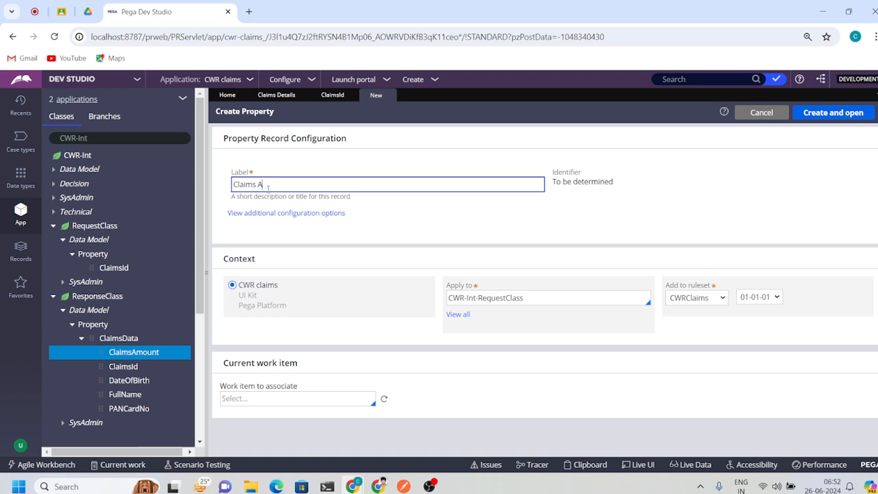
text(moubn)
click(750, 179)
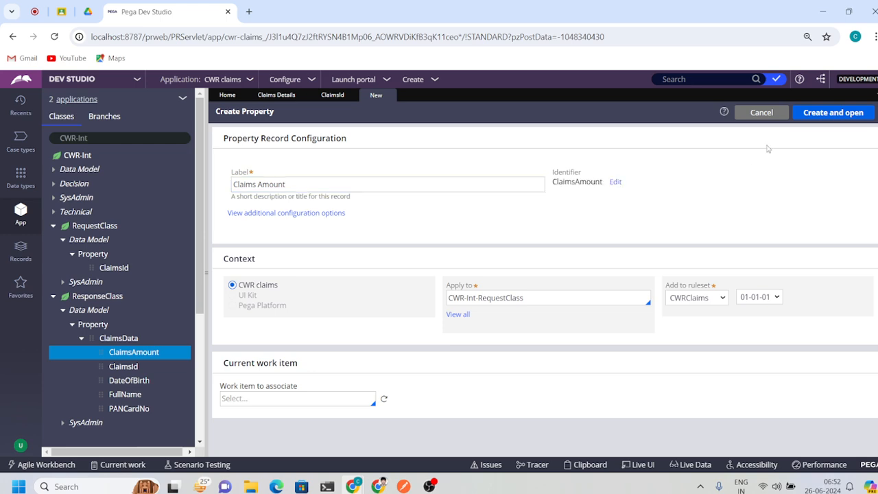
click(817, 115)
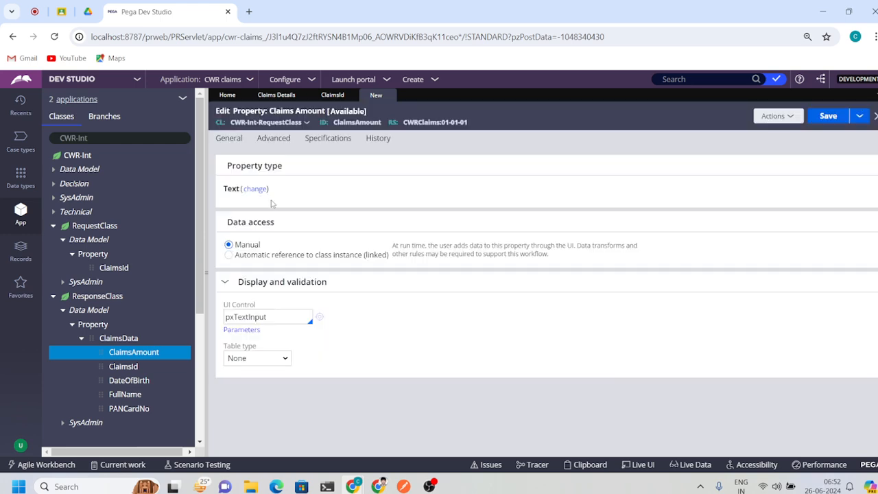
- Change the Claims Amount property's type to Integer and save it
click(256, 188)
click(264, 319)
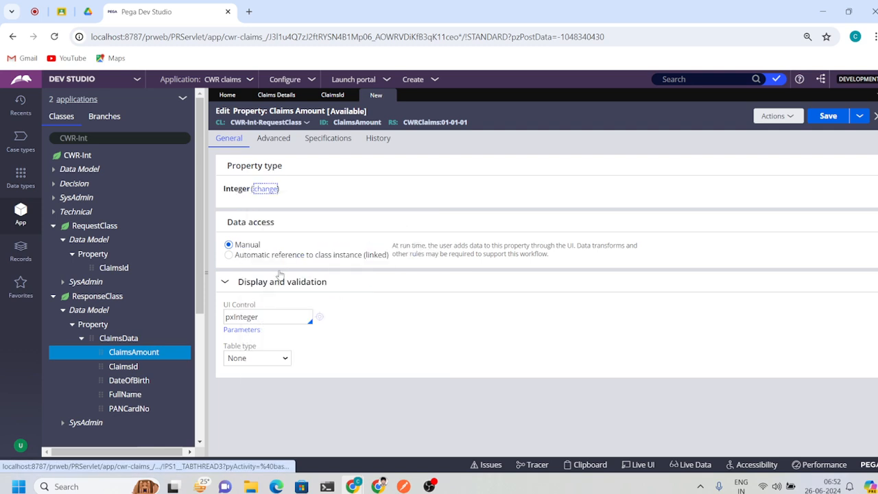
click(827, 117)
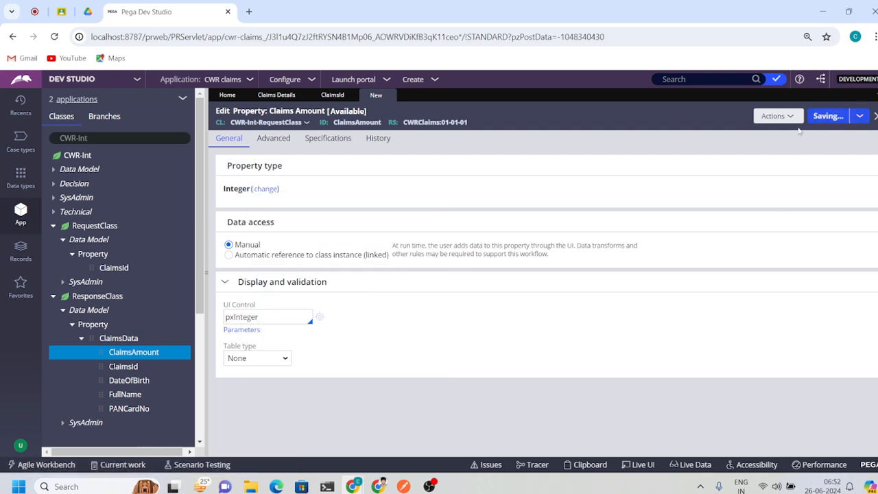
- Create another RequestClass property labelled Date of Birth in the CWRClaims ruleset
click(780, 116)
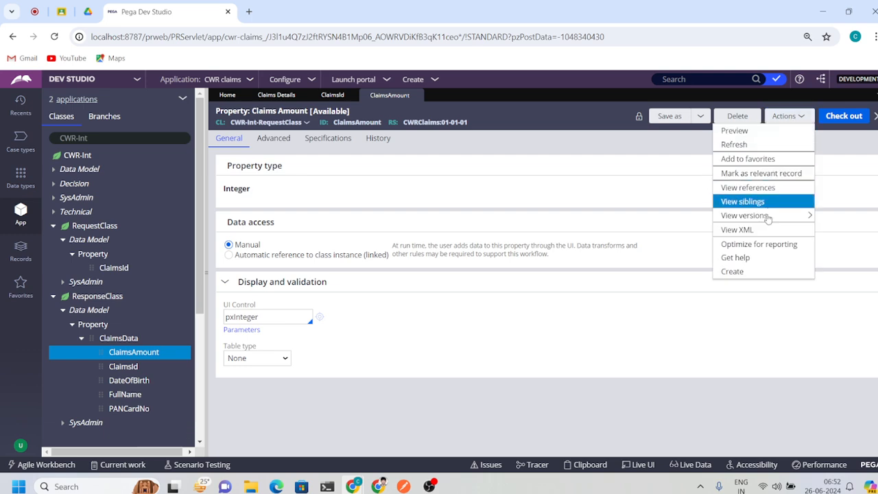
click(733, 271)
click(248, 184)
text(D)
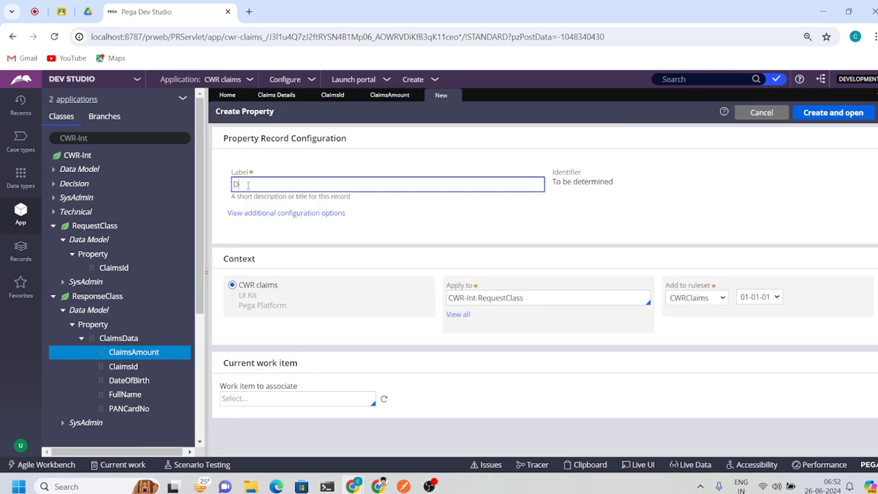
text(ate of Birth)
click(761, 296)
click(830, 112)
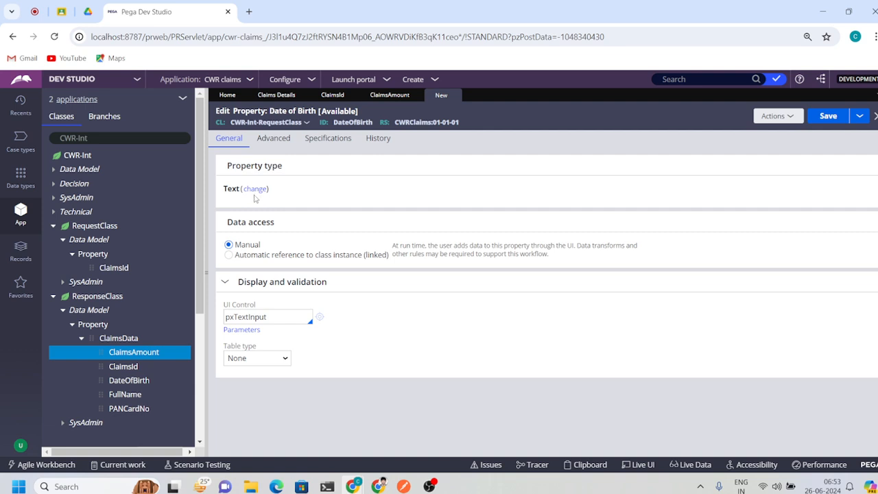
- Change the Date of Birth property's type to Date and save it
click(255, 189)
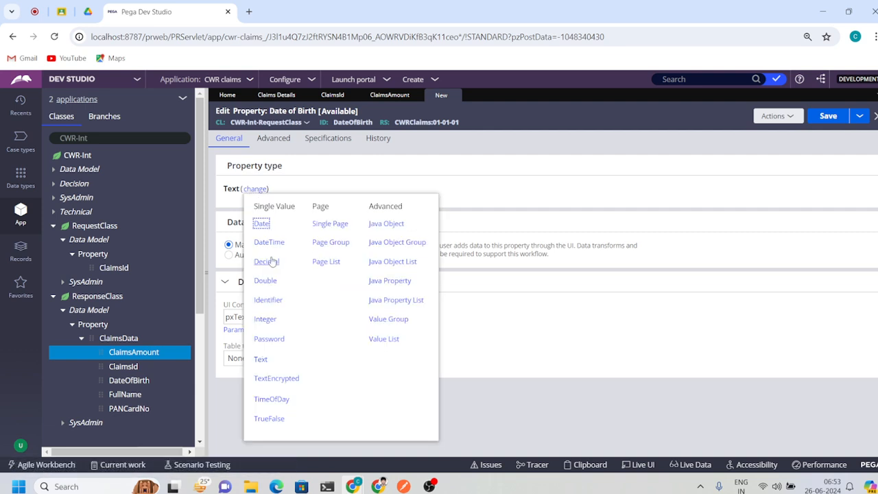
click(262, 225)
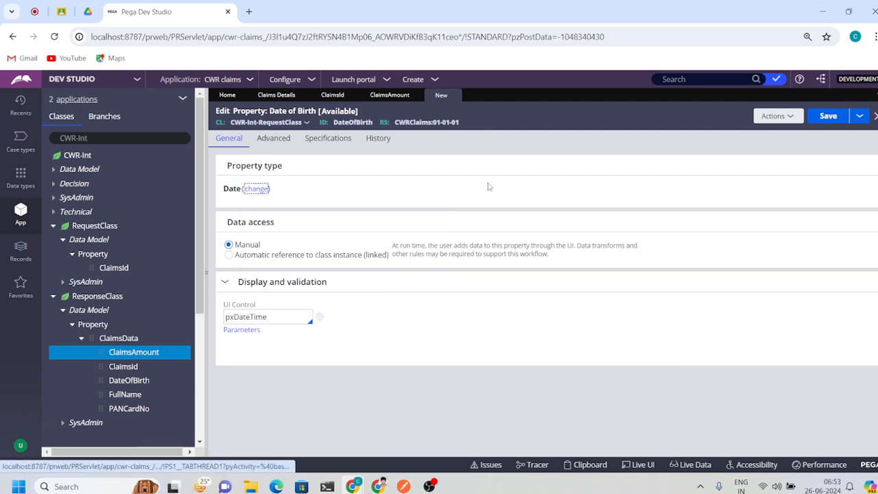
click(829, 117)
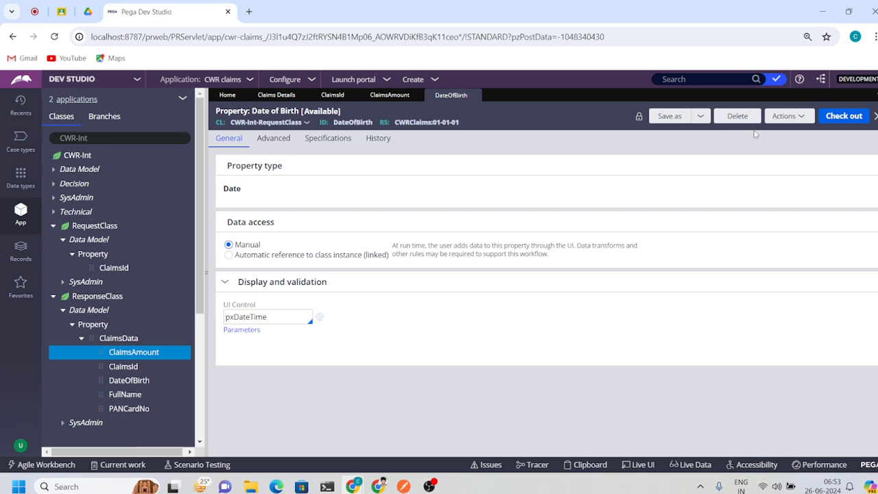
- Create a text property labelled Full Name on RequestClass in the CWRClaims ruleset and save it
click(784, 118)
click(736, 271)
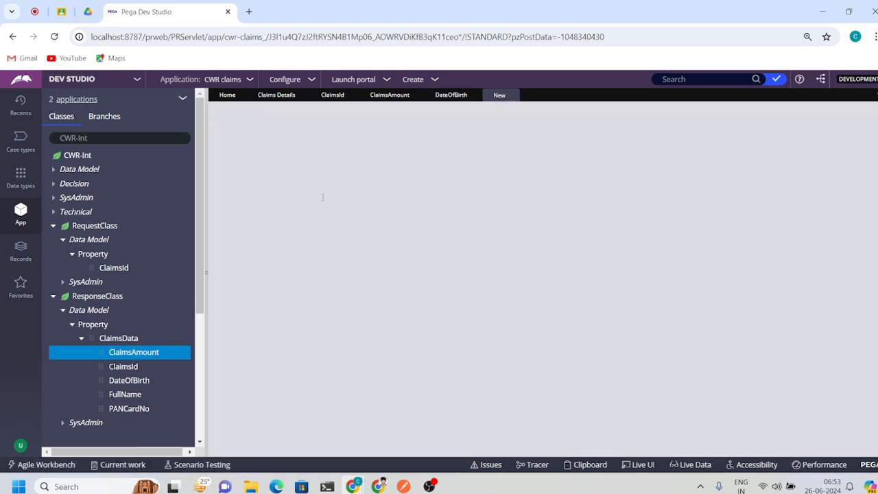
click(288, 185)
text(Full)
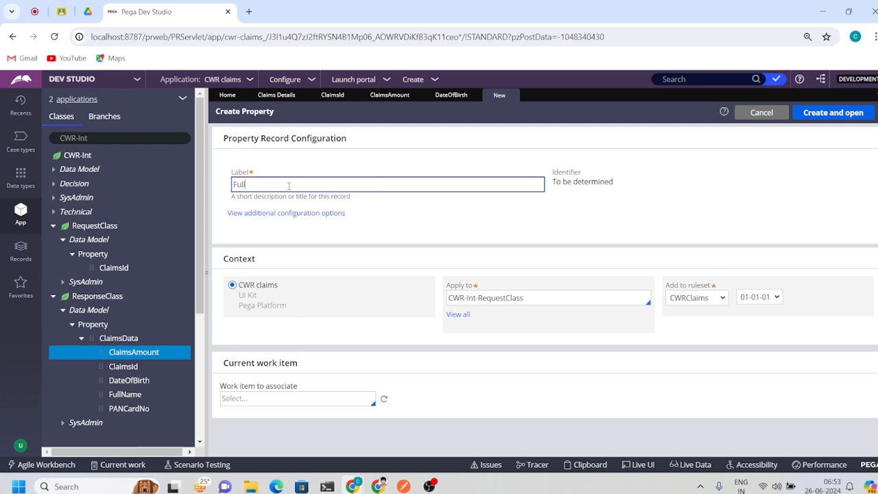
text( name)
click(248, 184)
key(BackSpace)
text(N)
click(833, 113)
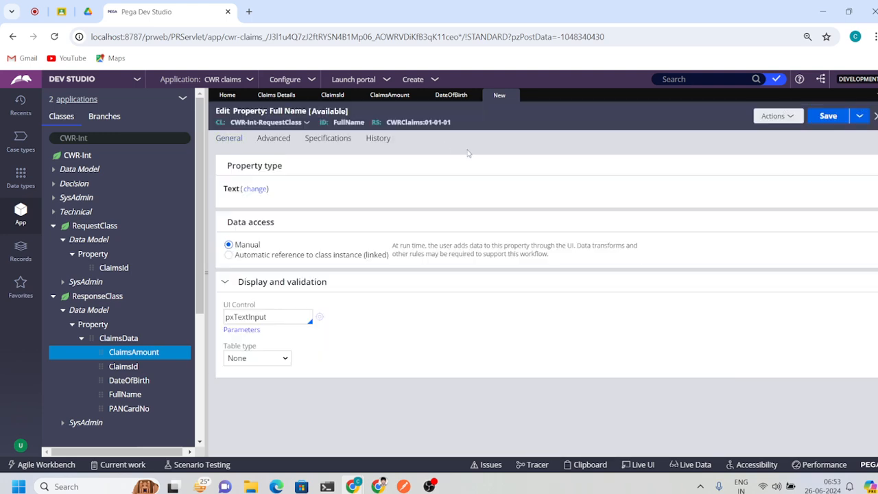
click(828, 116)
- Create a text property labelled PAN Card on RequestClass in the CWRClaims ruleset and save it
click(786, 116)
click(738, 271)
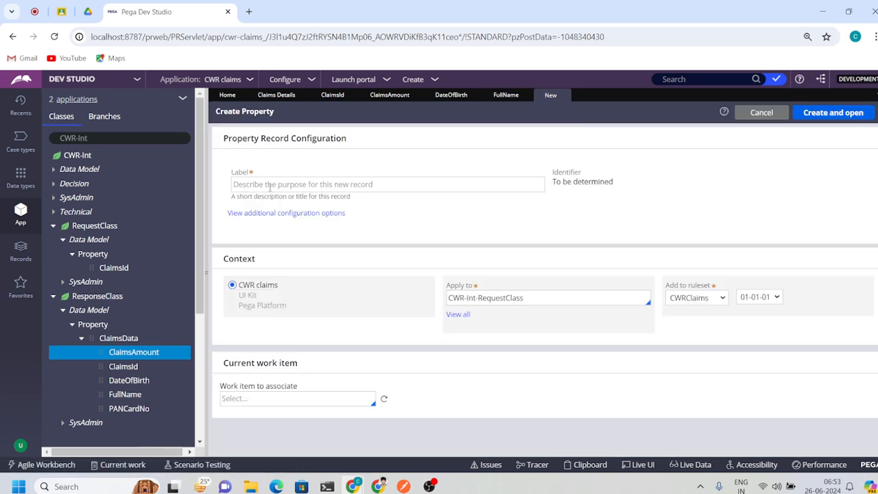
click(270, 187)
text(PAN Card)
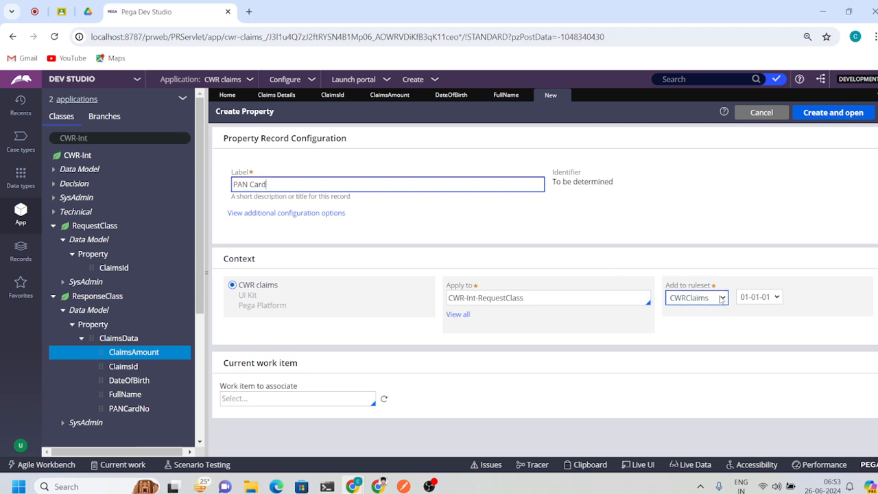
click(822, 115)
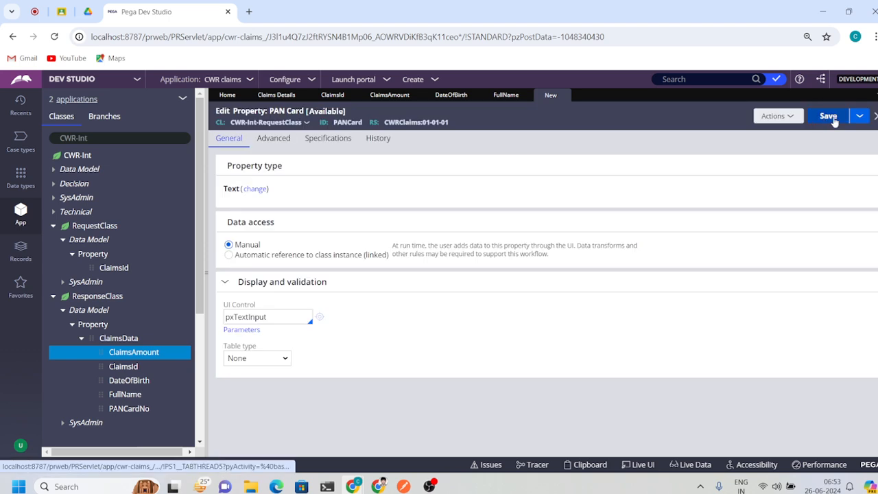
click(831, 118)
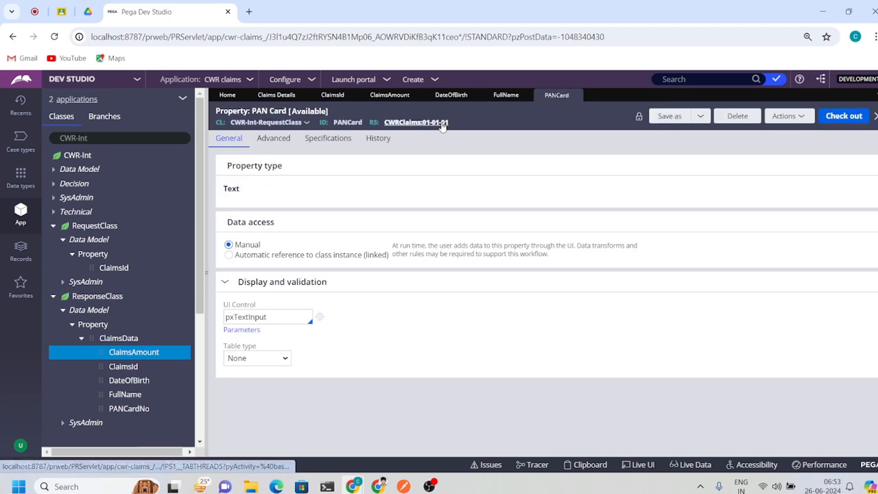
- Close the open PANCard, FullName, DateOfBirth, ClaimsAmount and ClaimsId property rules
click(575, 96)
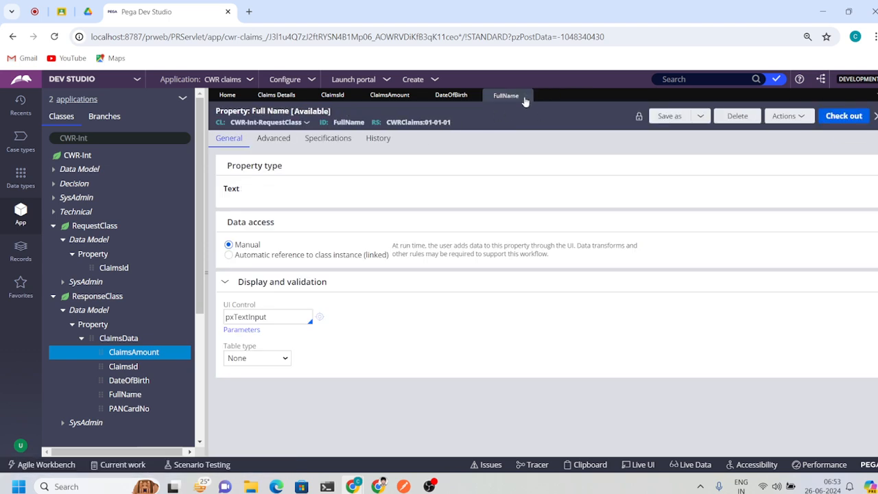
click(526, 96)
click(476, 96)
click(418, 95)
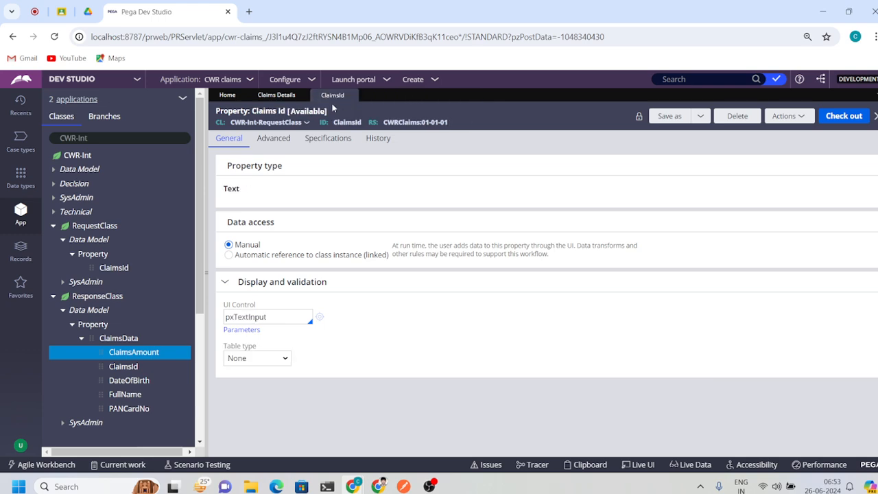
click(351, 96)
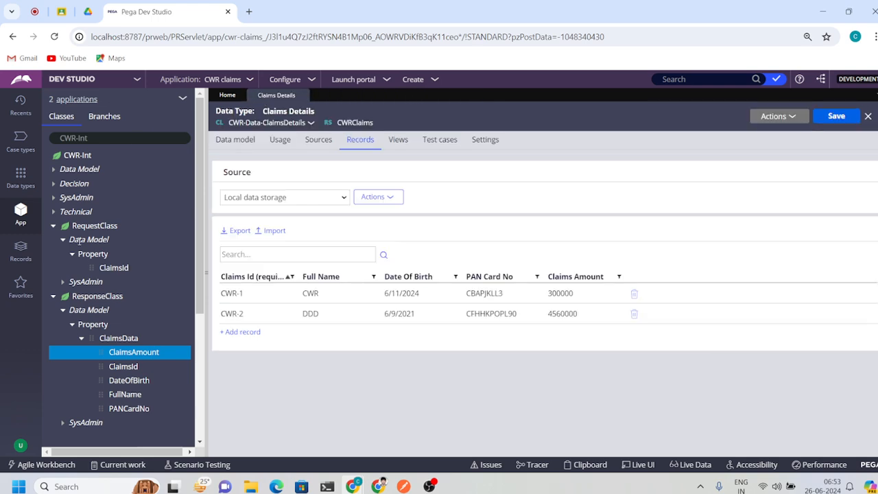
- Refresh RequestClass in the class tree and expand its data model to list its properties
click(77, 229)
right_click(89, 227)
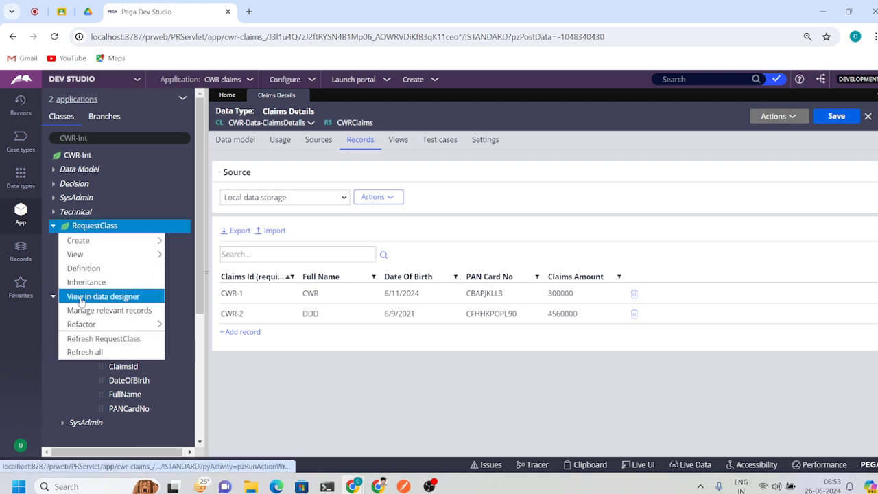
click(92, 336)
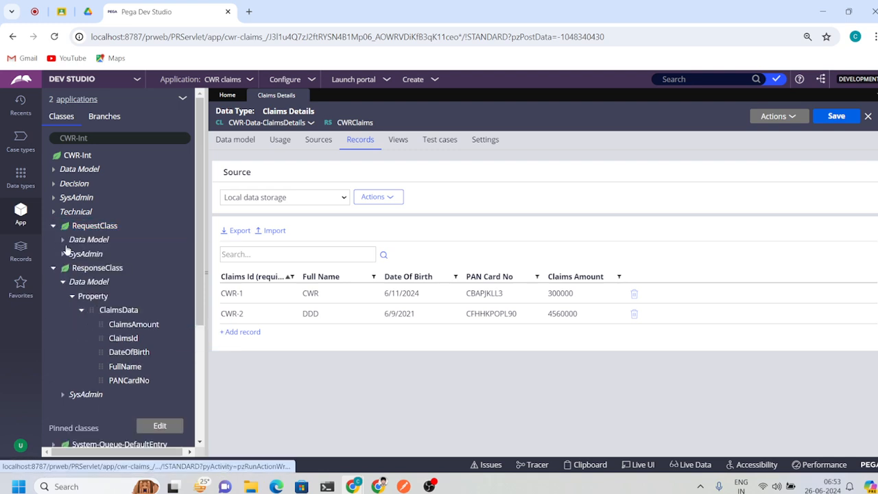
click(60, 244)
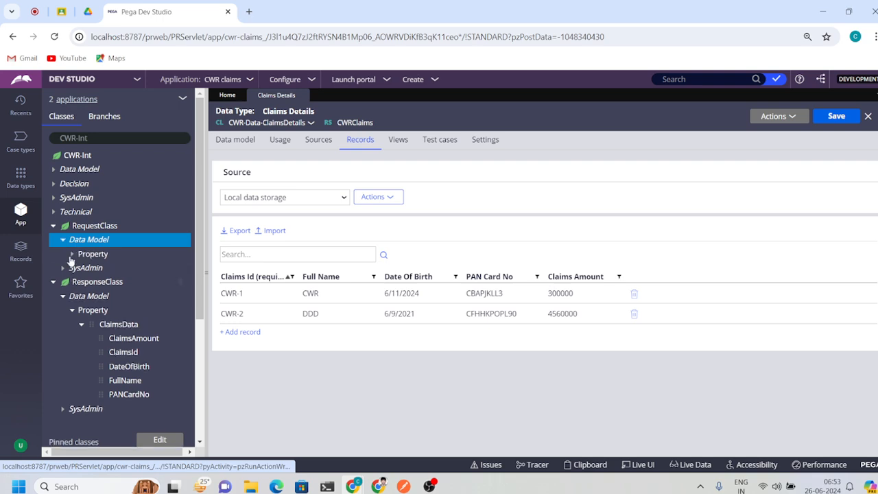
click(72, 255)
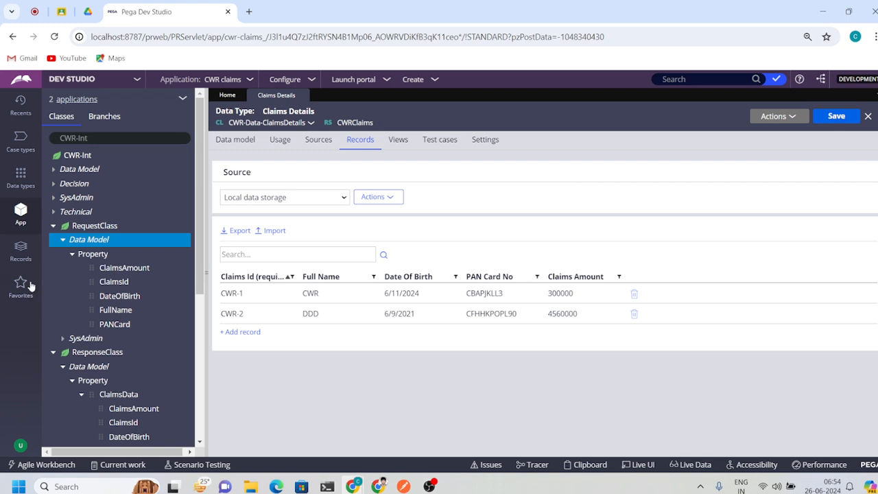
- Open the list of Service REST records from the Integration-Services category
click(21, 251)
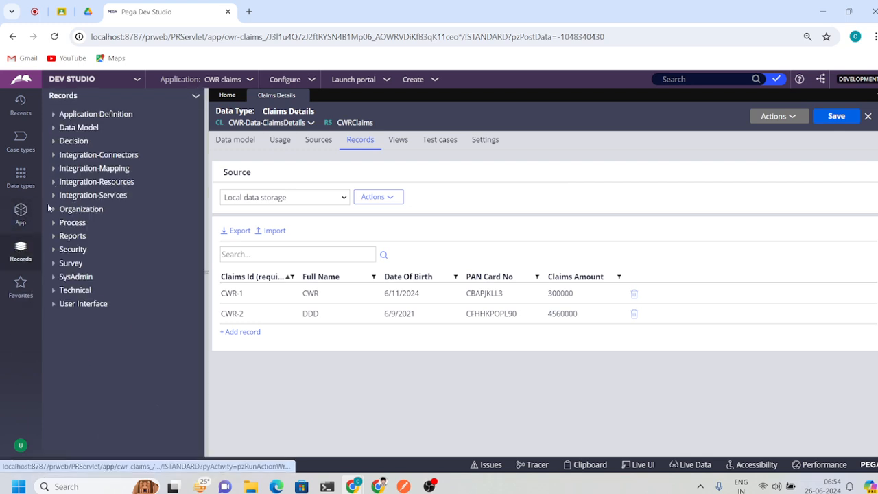
click(53, 195)
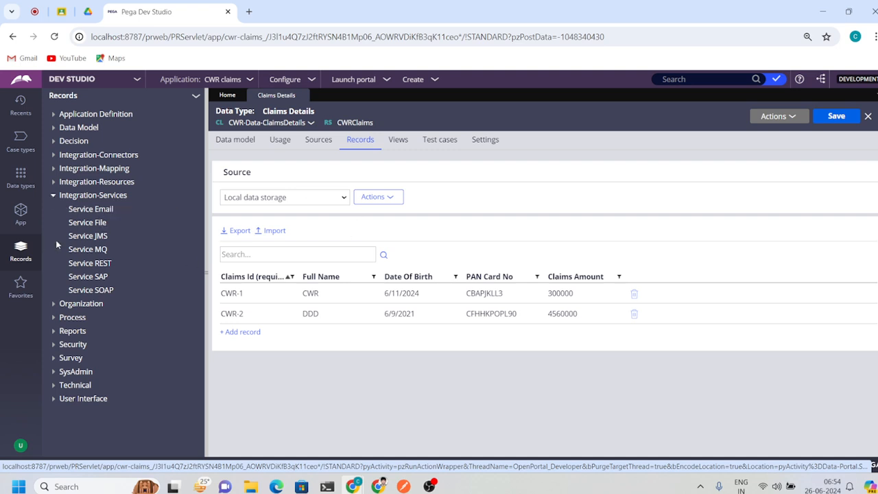
click(85, 265)
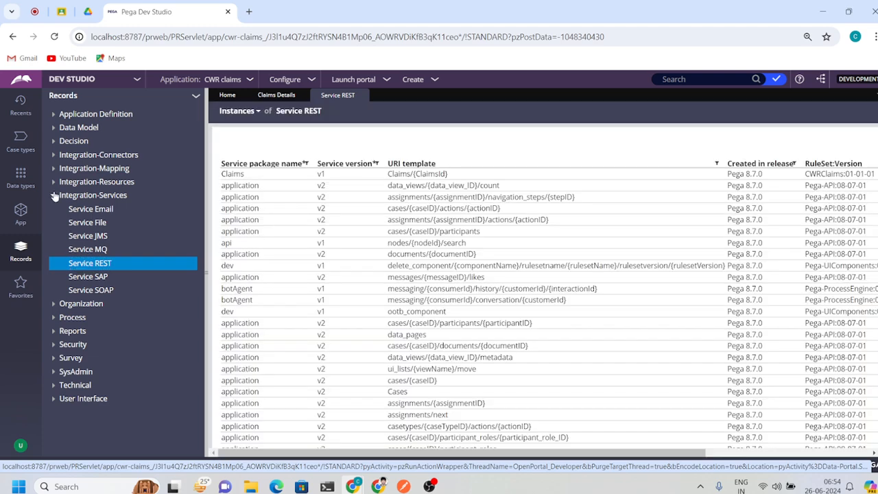
click(54, 196)
drag(371, 454, 535, 454)
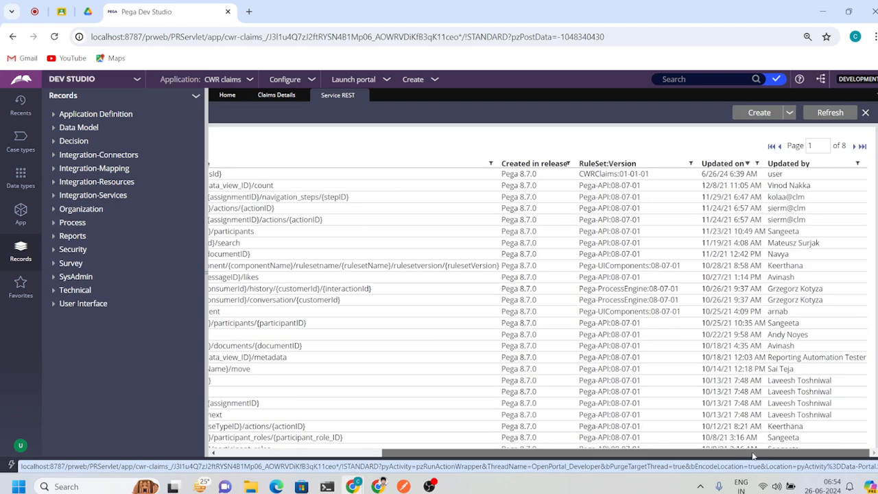
- Start a new Service REST record named Create Claims in the Claims service package
click(758, 112)
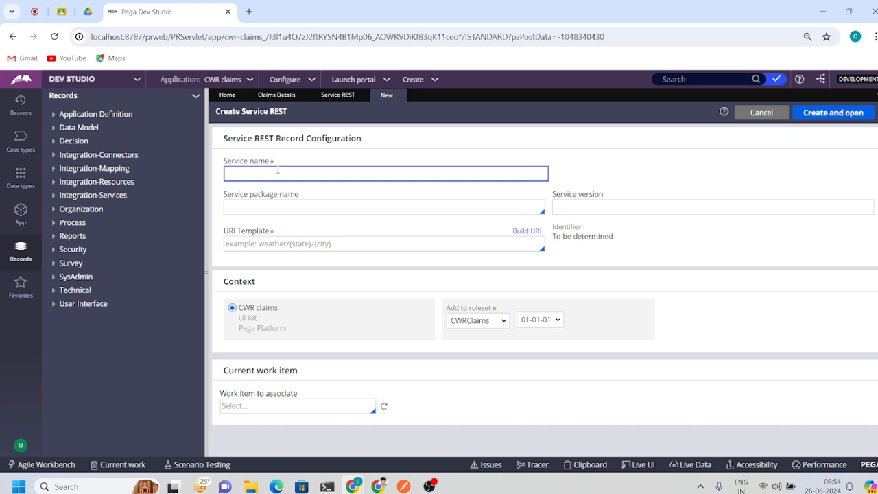
text(Create Claims)
click(267, 208)
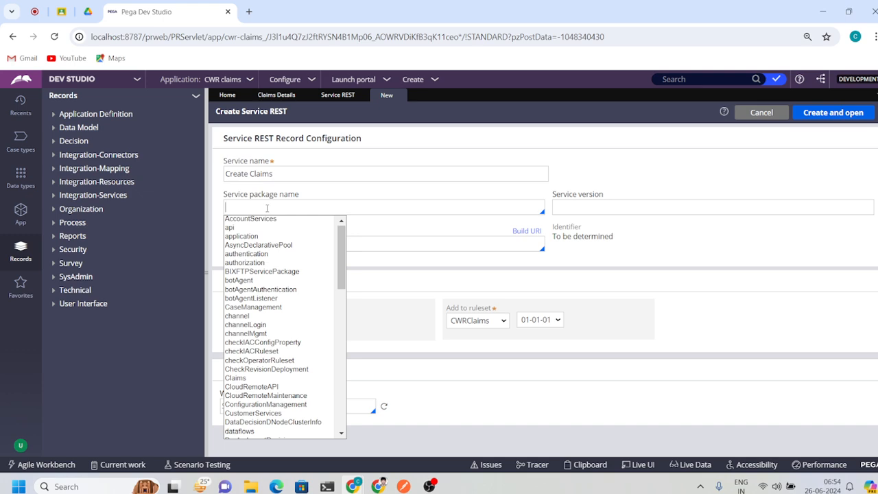
click(250, 379)
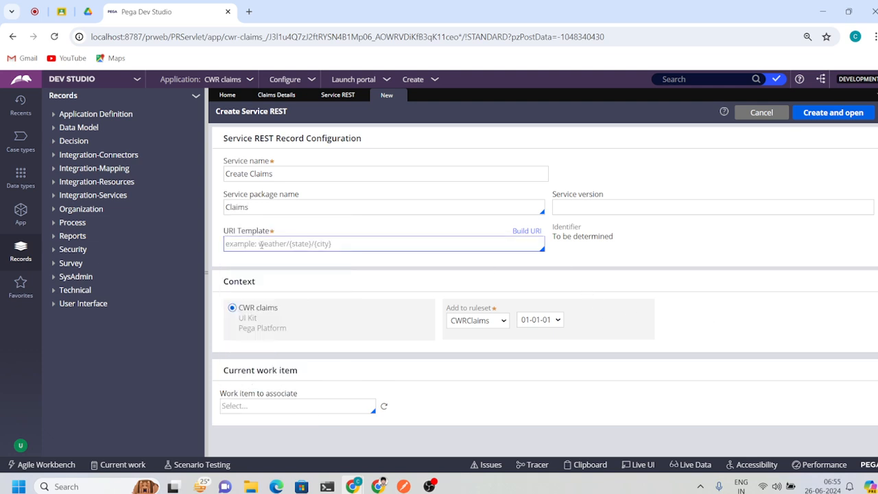
- Build the service's URI template with Claims as a Literal component
click(527, 231)
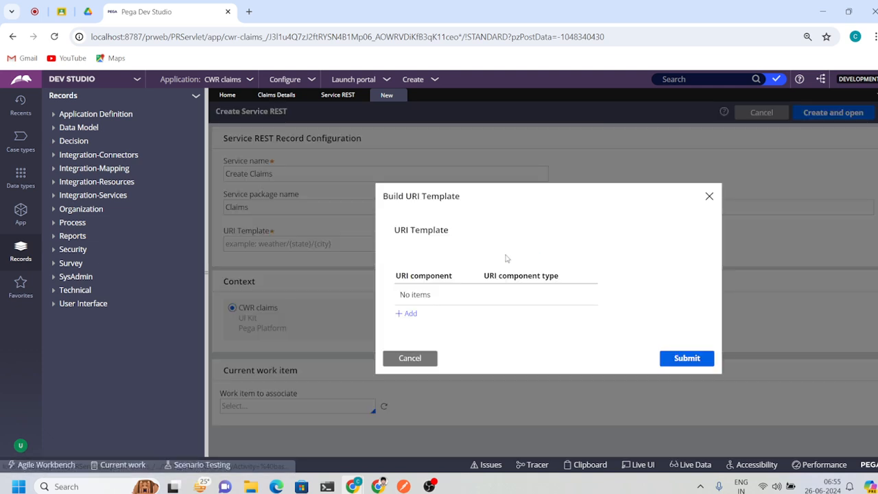
click(407, 313)
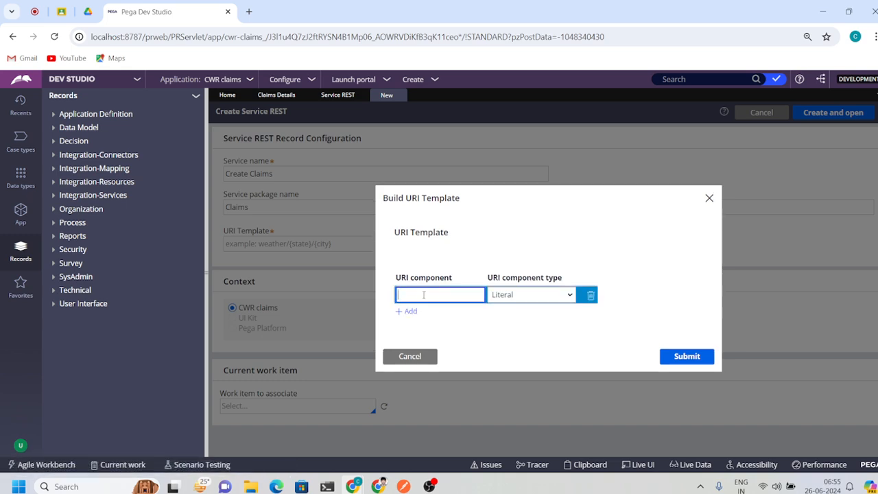
text(Claims)
click(544, 298)
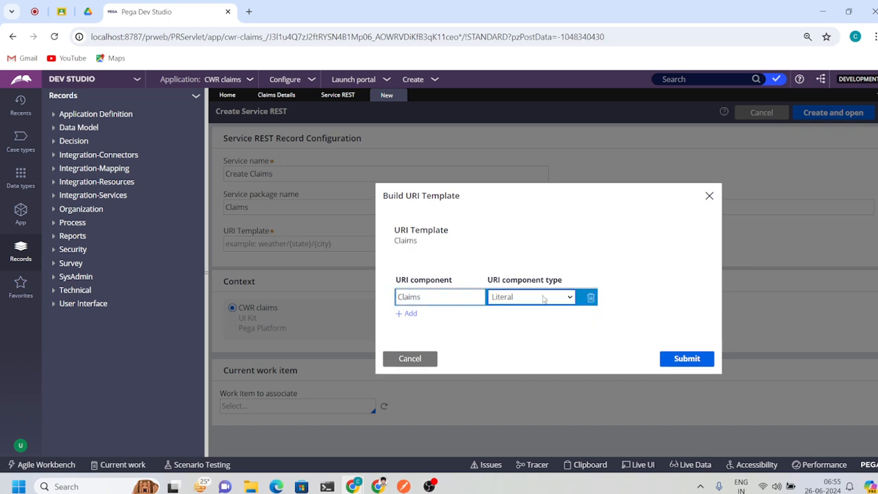
- Add a second URI component named CreateClaims to the URI template and keep its type as Literal
click(406, 314)
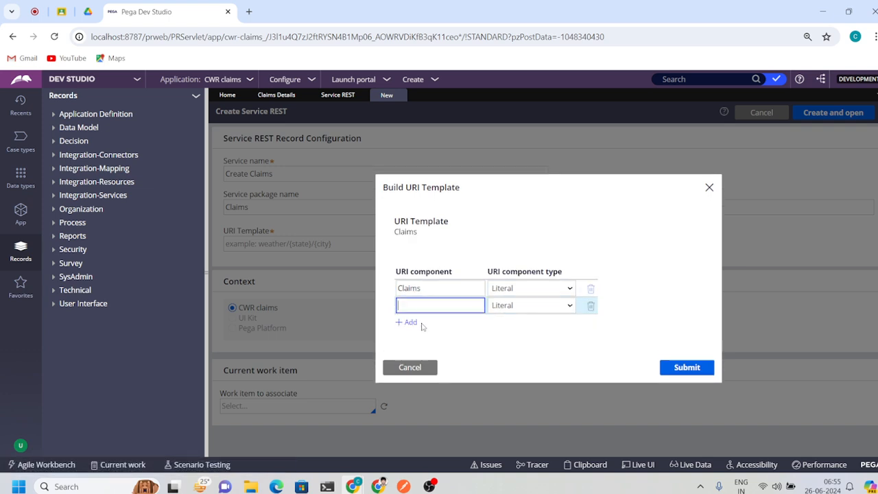
text(Create Claims)
click(421, 306)
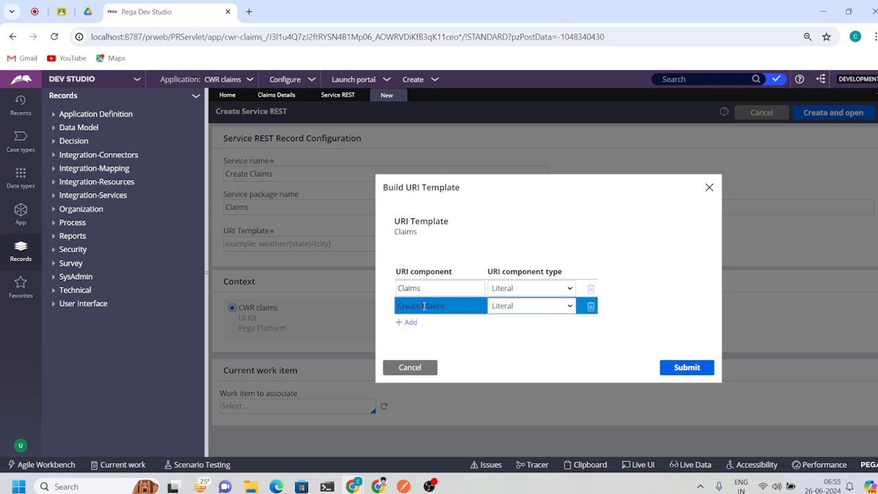
key(BackSpace)
click(532, 307)
click(532, 311)
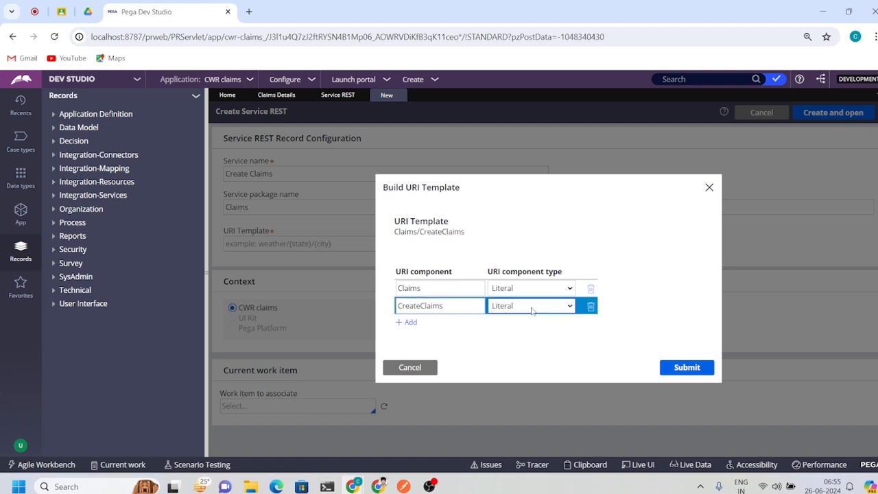
click(532, 311)
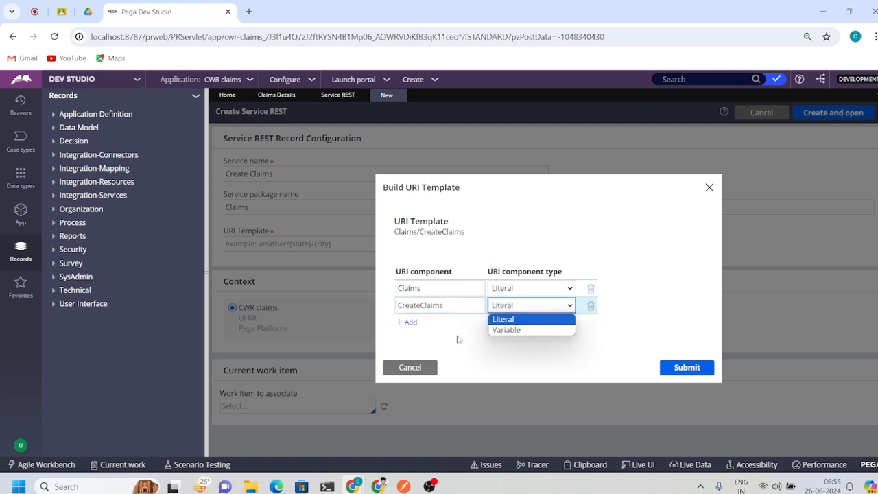
click(453, 333)
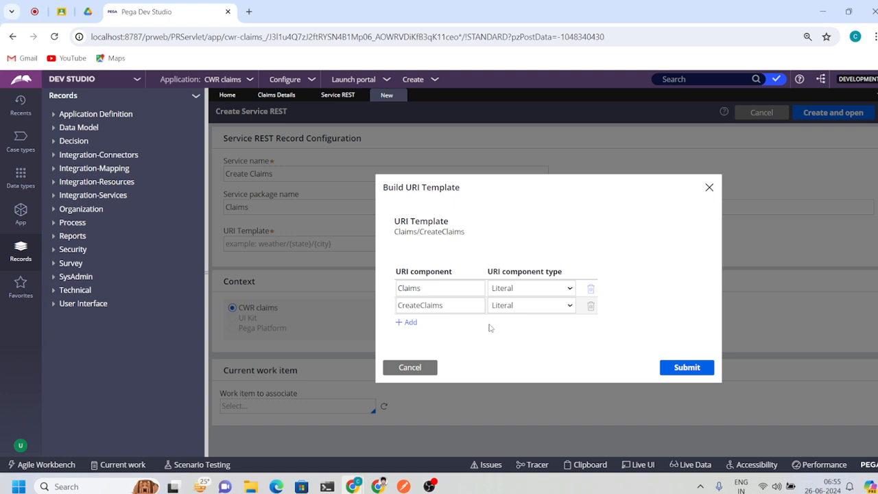
- Review the Claims and CreateClaims components that make up the URI template
click(462, 301)
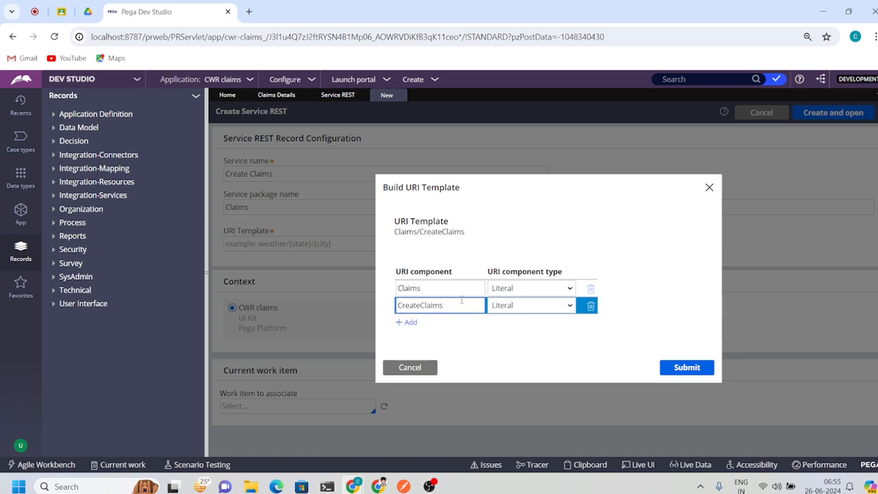
click(430, 288)
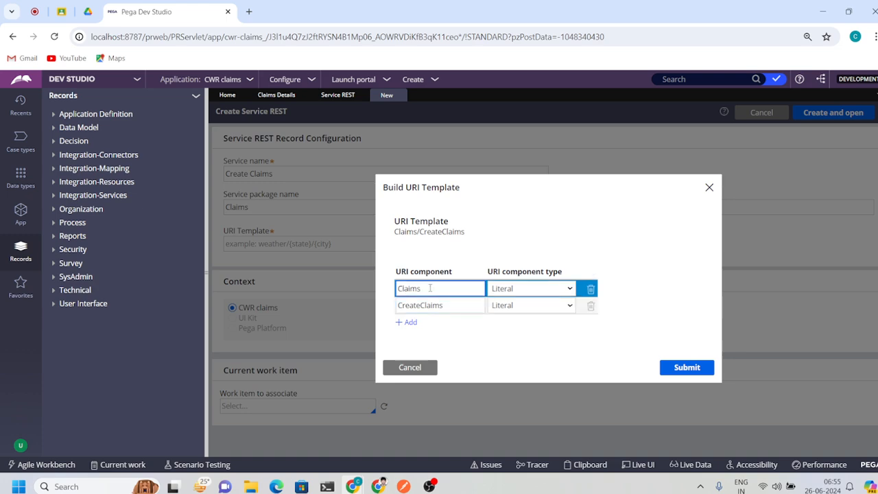
click(443, 307)
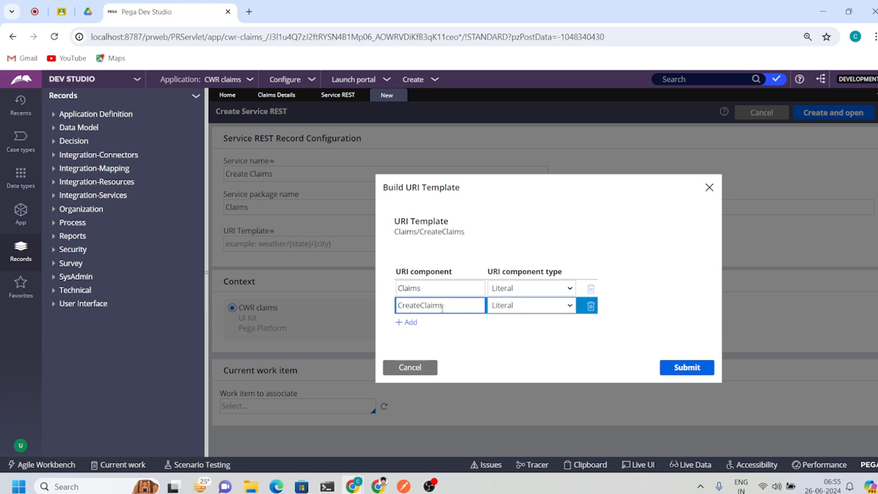
double_click(442, 307)
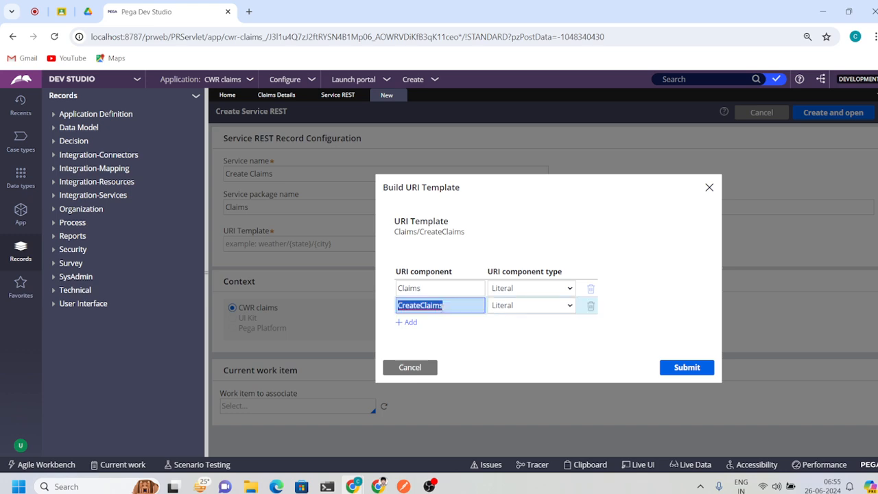
click(519, 346)
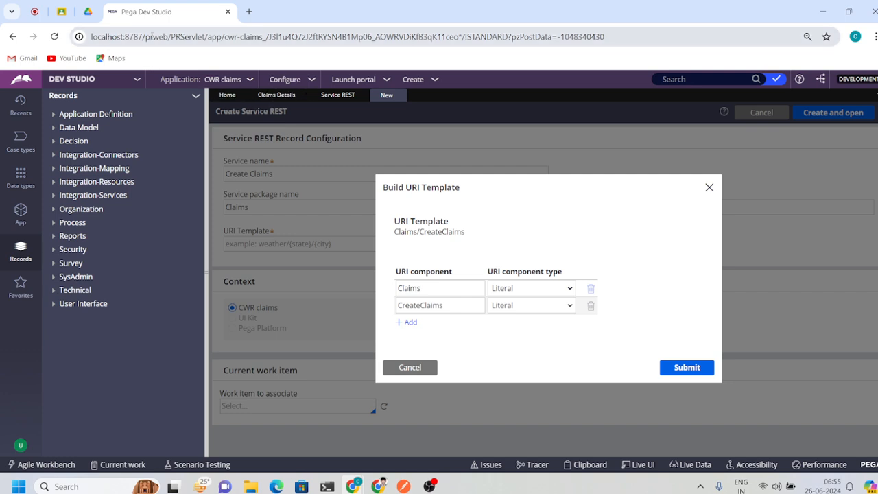
click(439, 305)
click(423, 289)
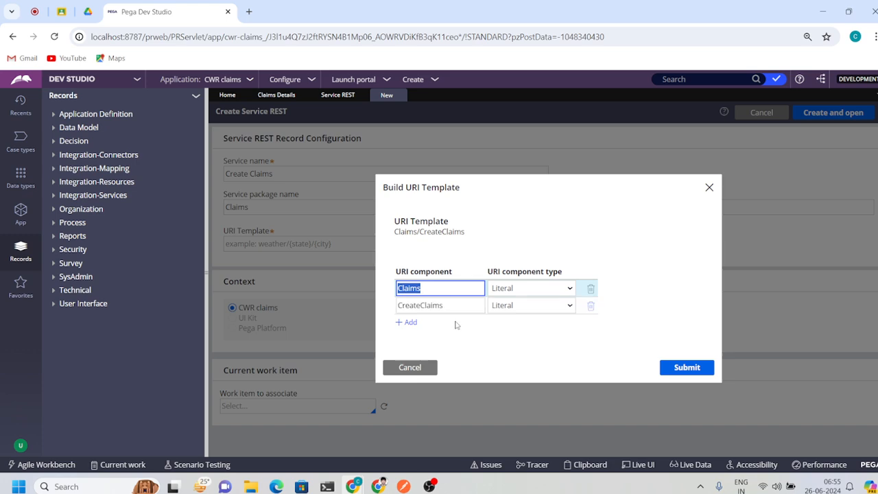
click(451, 306)
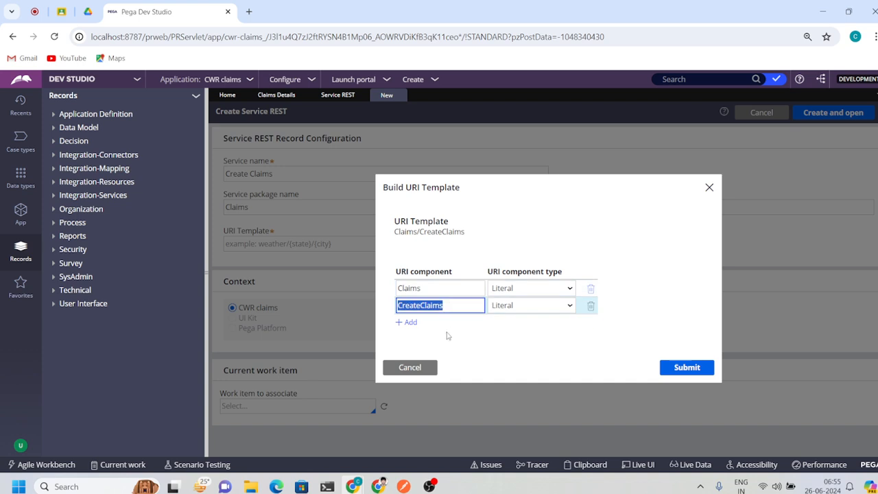
click(448, 333)
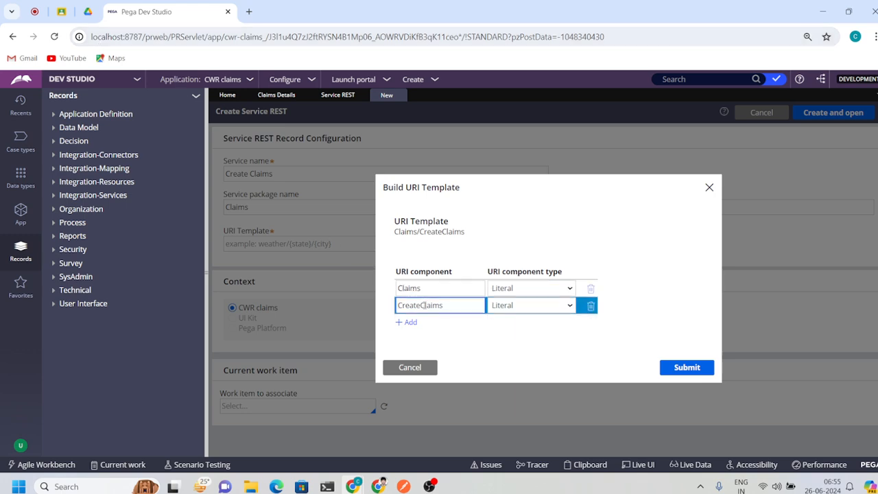
drag(425, 305, 398, 305)
click(464, 329)
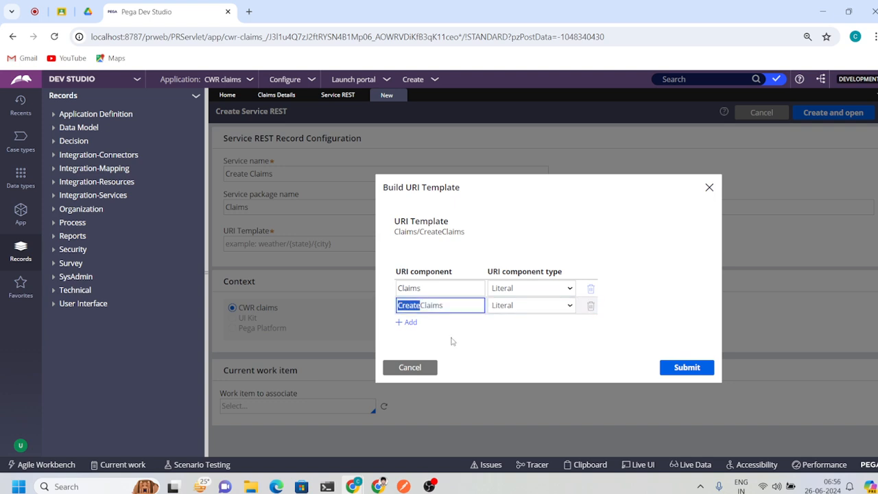
click(451, 339)
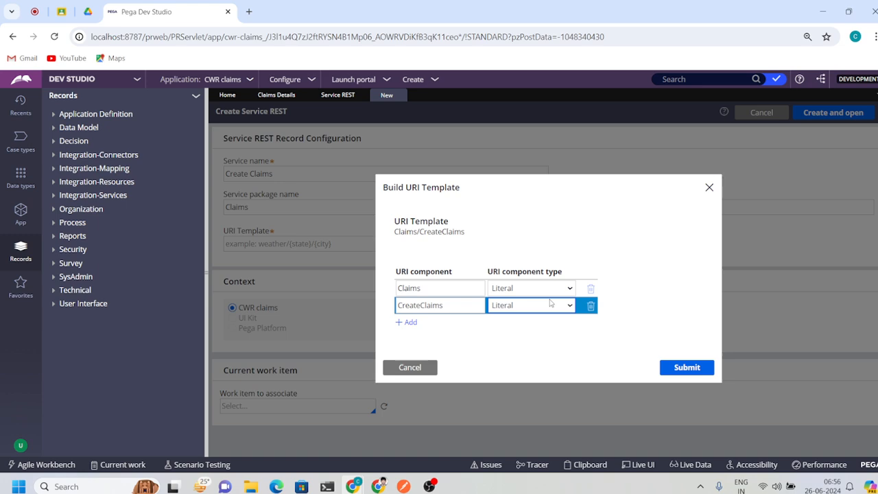
- Submit the URI template, then create and open the Service REST rule with service version v1
click(677, 368)
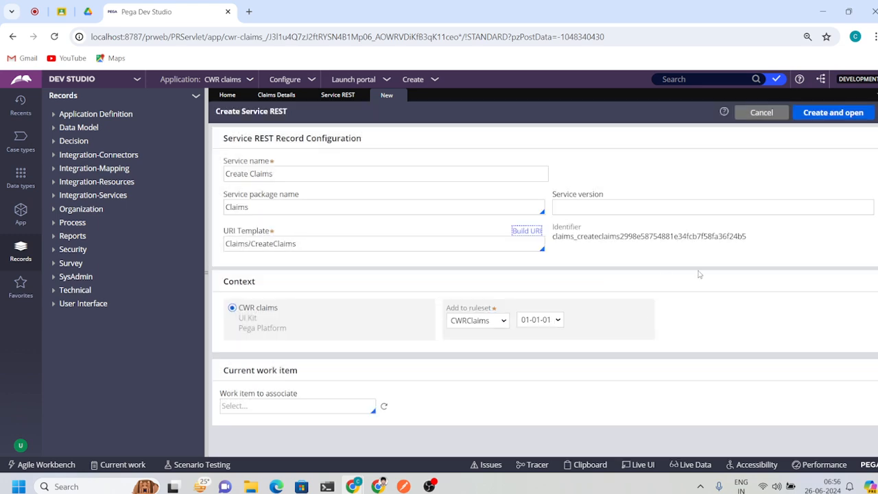
click(570, 203)
text(v1)
click(528, 324)
click(698, 317)
click(840, 117)
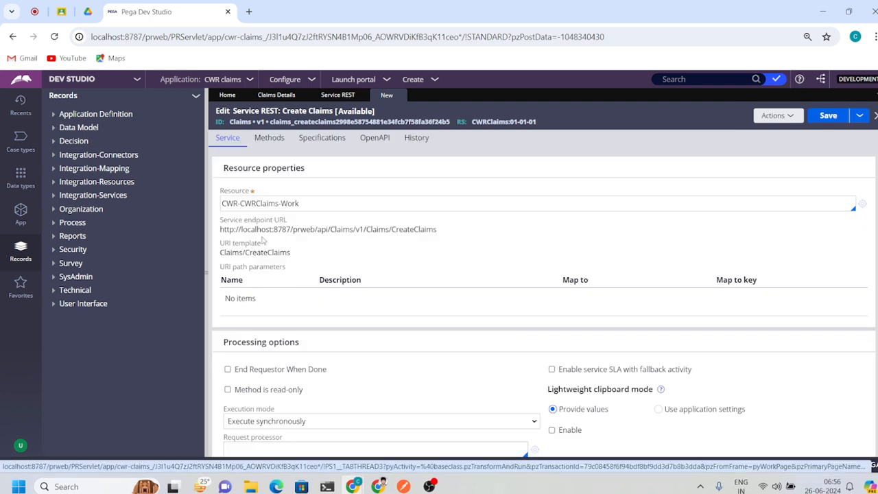
- Examine the service endpoint URL and its CreateClaims ending in the resource properties
triple_click(368, 229)
click(374, 259)
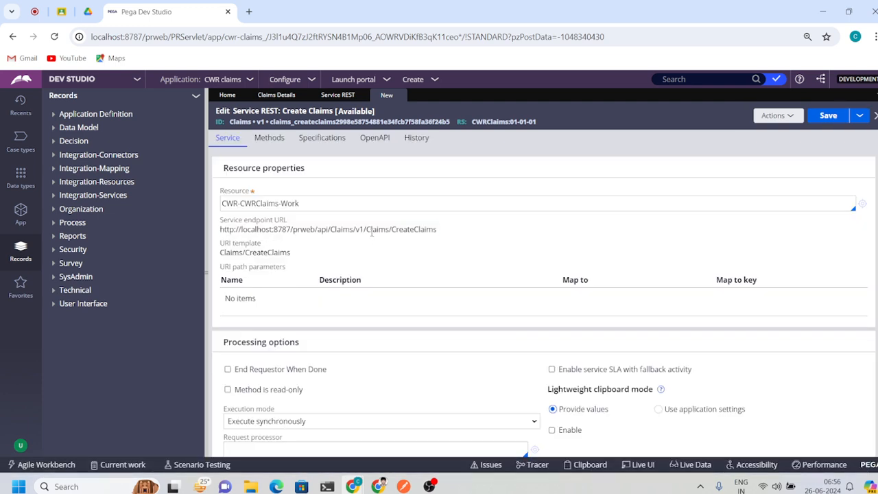
drag(392, 229, 458, 230)
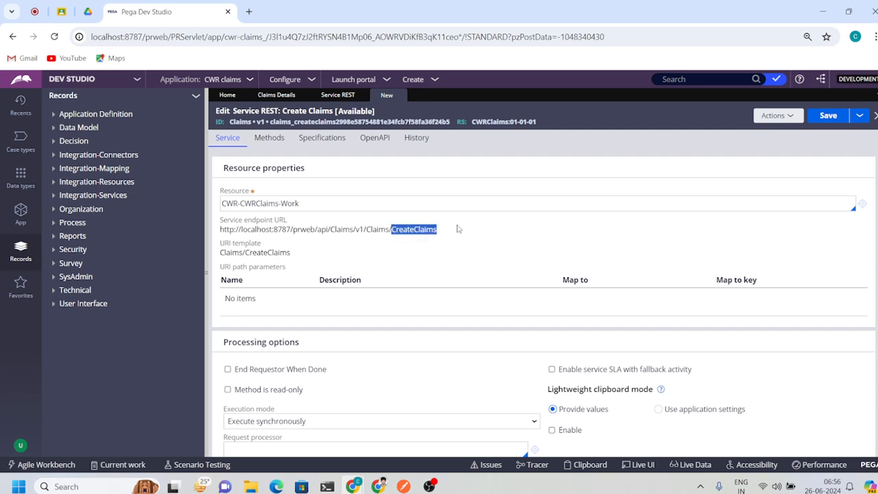
click(382, 252)
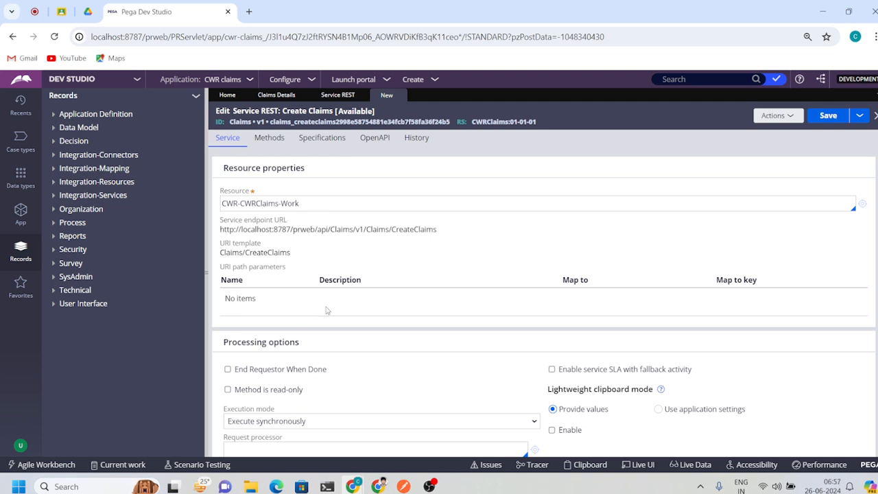
scroll(328, 310, down, 1)
scroll(328, 310, up, 2)
- Expand the POST method's configuration in the Create Claims service
click(262, 140)
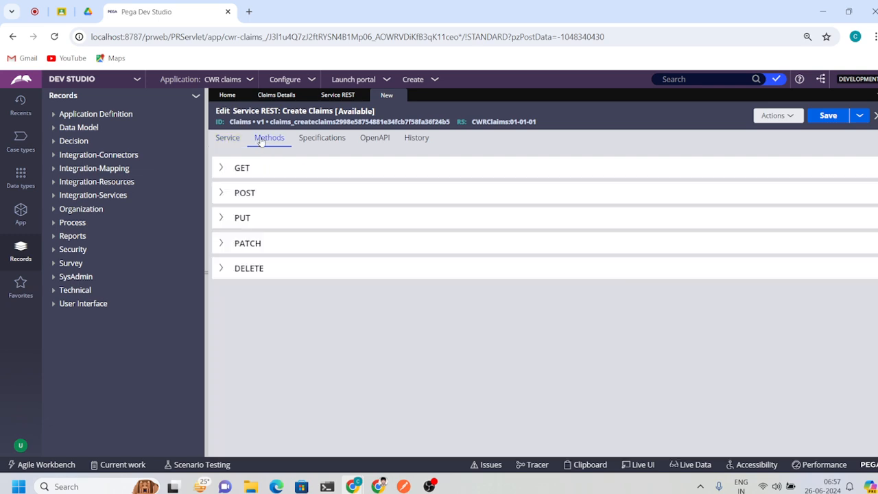
click(238, 173)
click(238, 173)
click(246, 203)
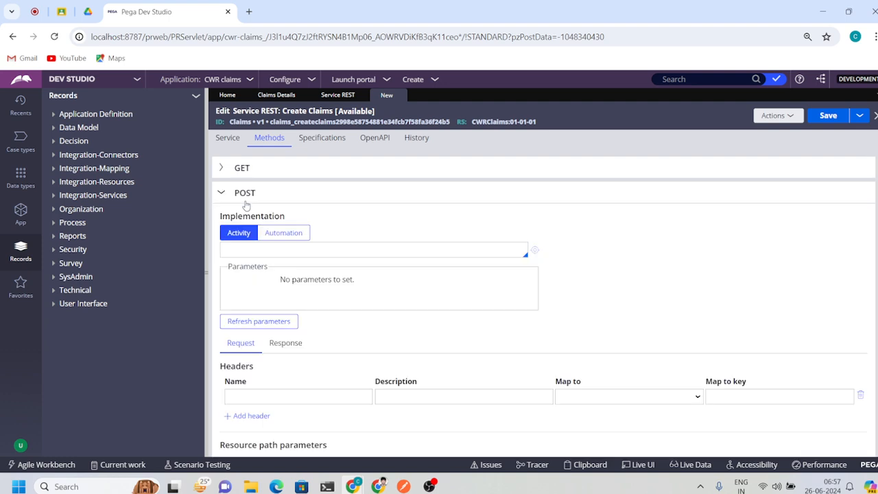
click(248, 253)
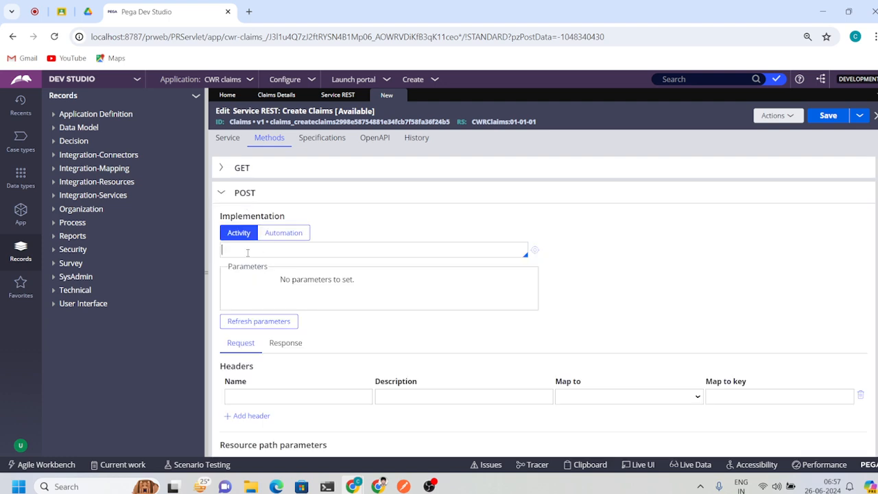
- Change the service's resource class to CWR-Int
click(228, 138)
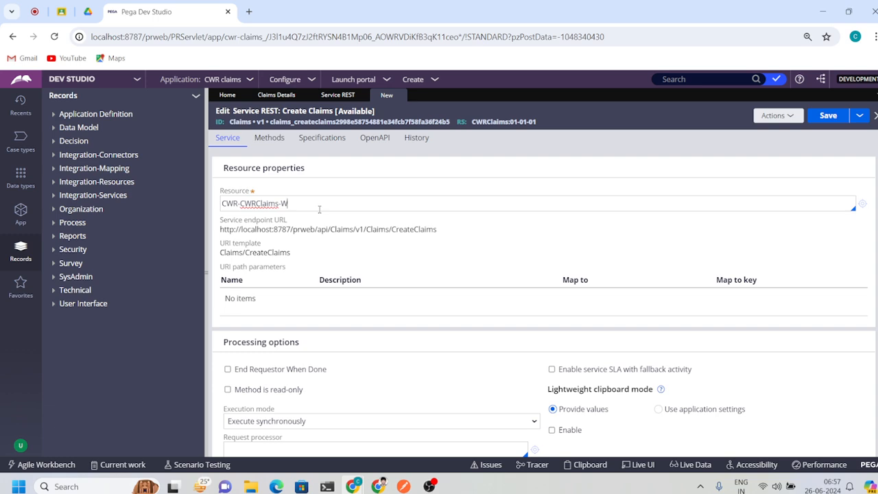
key(BackSpace)
key(BackSpace)
key(BackSpace)
key(BackSpace)
key(BackSpace)
key(BackSpace)
key(BackSpace)
key(BackSpace)
key(BackSpace)
key(BackSpace)
key(BackSpace)
text(in)
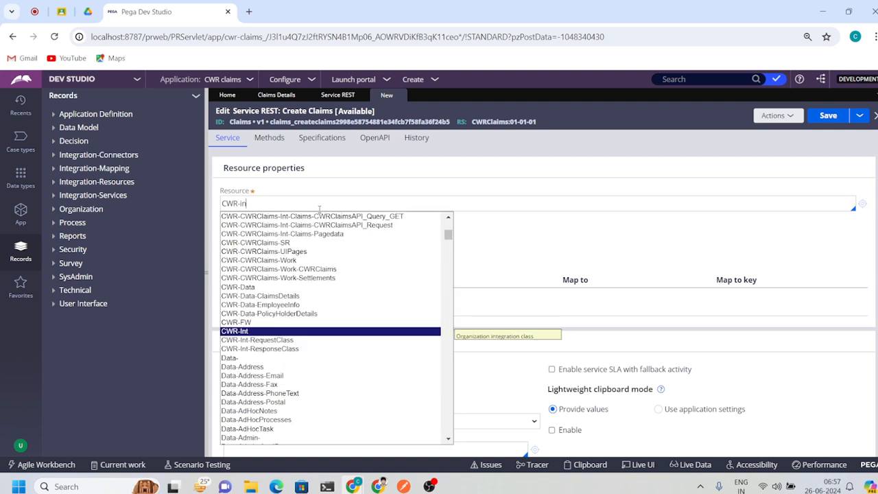
text(t)
- Select GetClaimsData as the POST method's implementation activity and open that activity
click(268, 139)
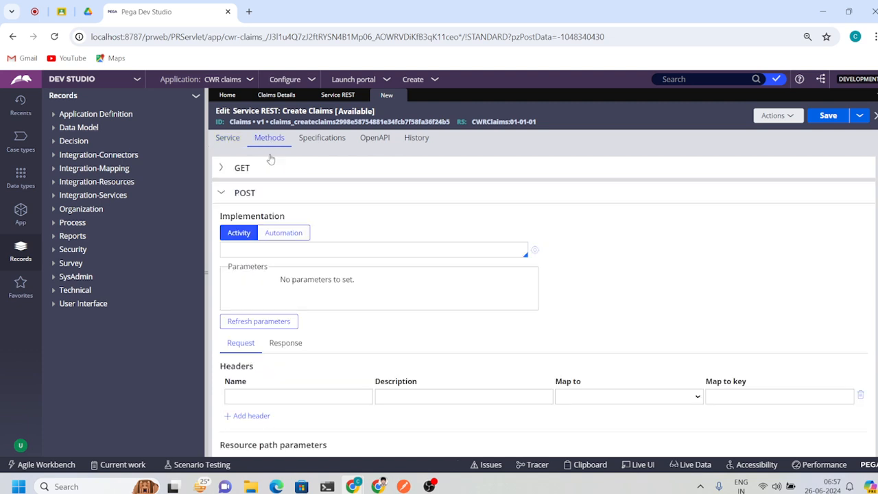
click(271, 252)
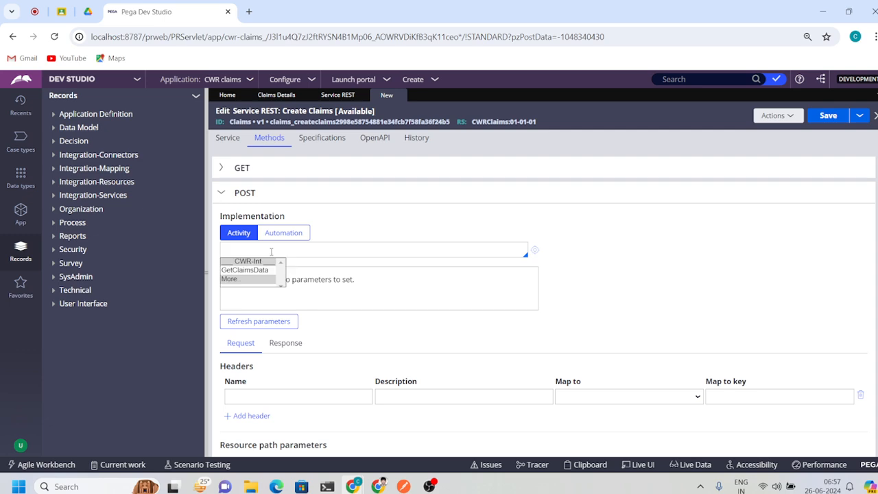
click(274, 269)
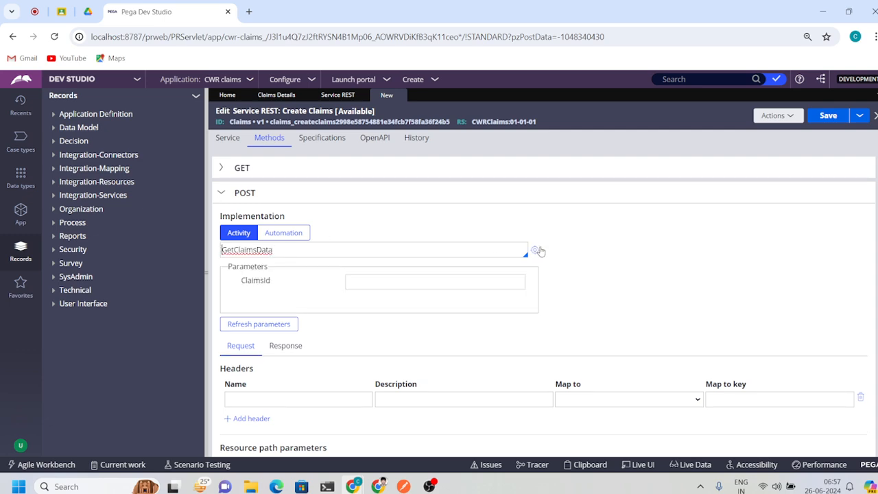
click(535, 250)
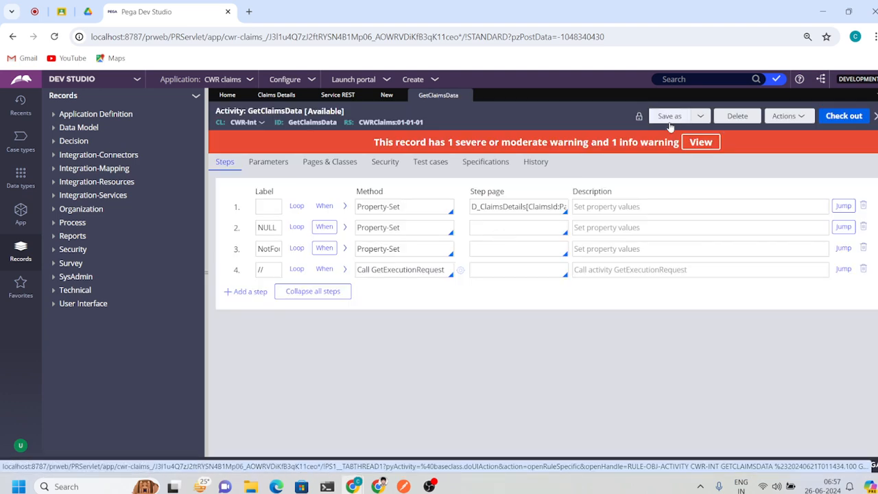
- Save a copy of the GetClaimsData activity as Create Claims Data in class CWR-Int and open it
click(796, 118)
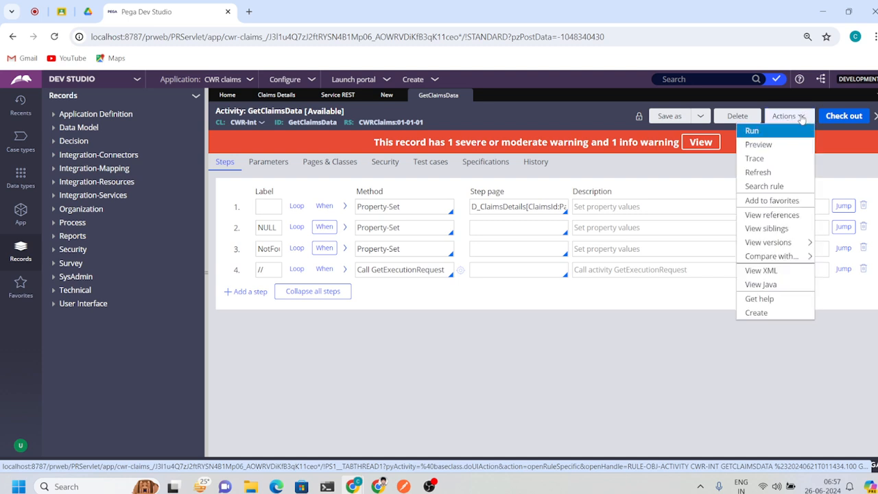
click(648, 343)
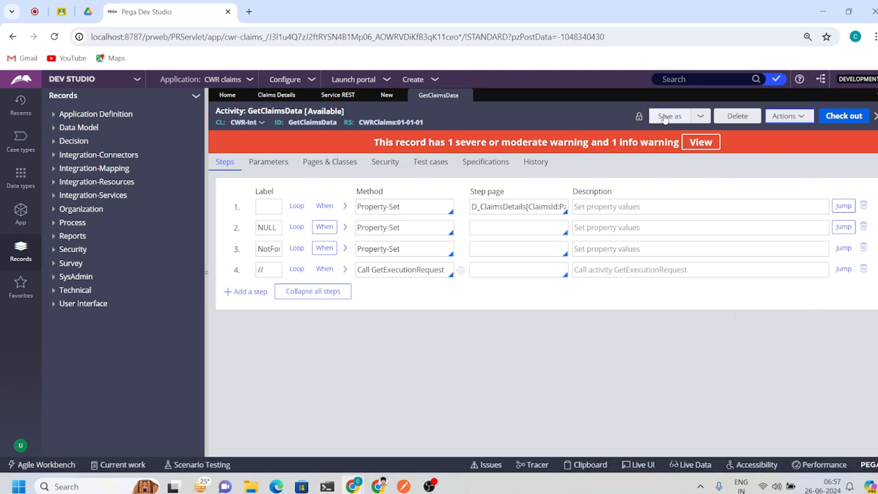
click(665, 116)
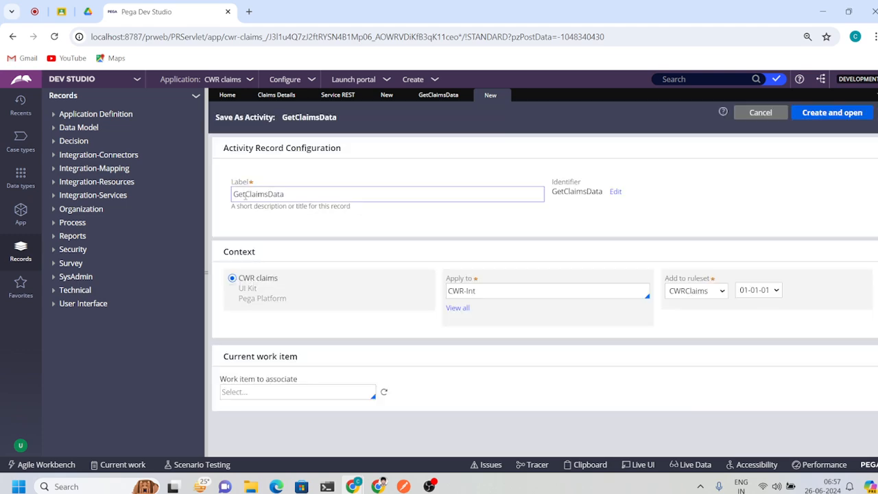
key(BackSpace)
key(BackSpace)
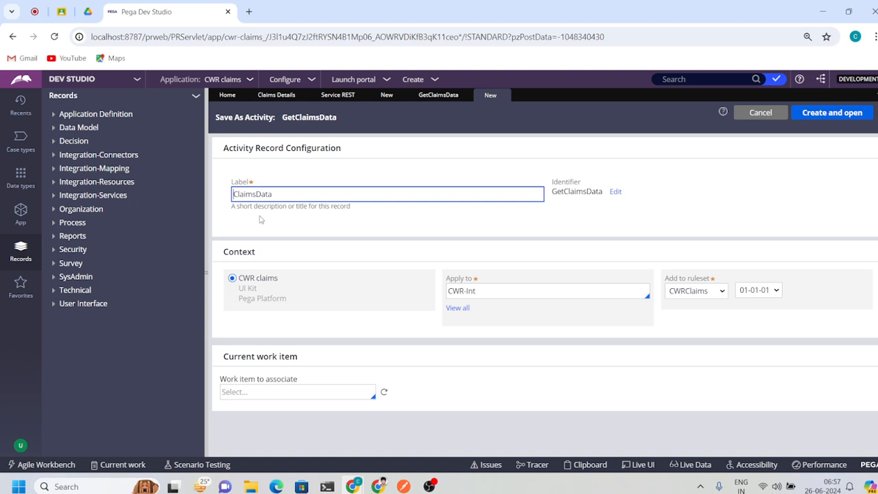
text(Create Claims)
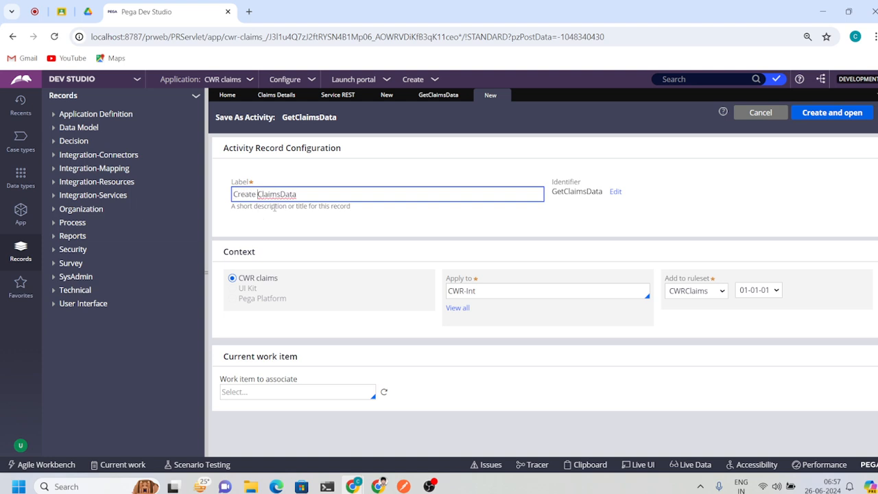
click(655, 210)
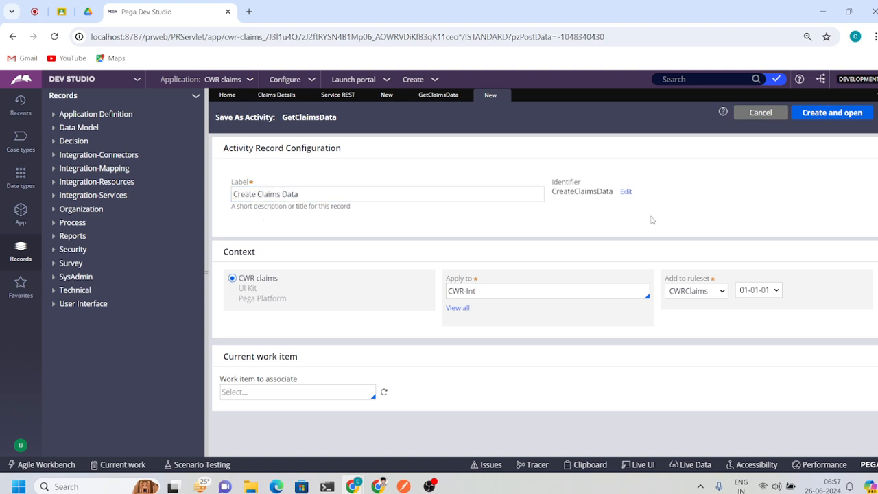
click(817, 113)
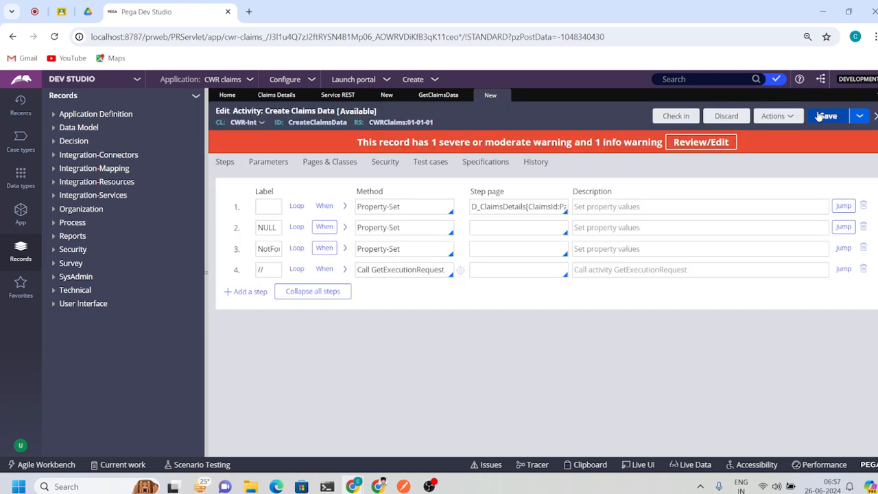
- Delete all four copied steps from the Create Claims Data activity
click(863, 206)
click(863, 206)
click(863, 206)
click(863, 206)
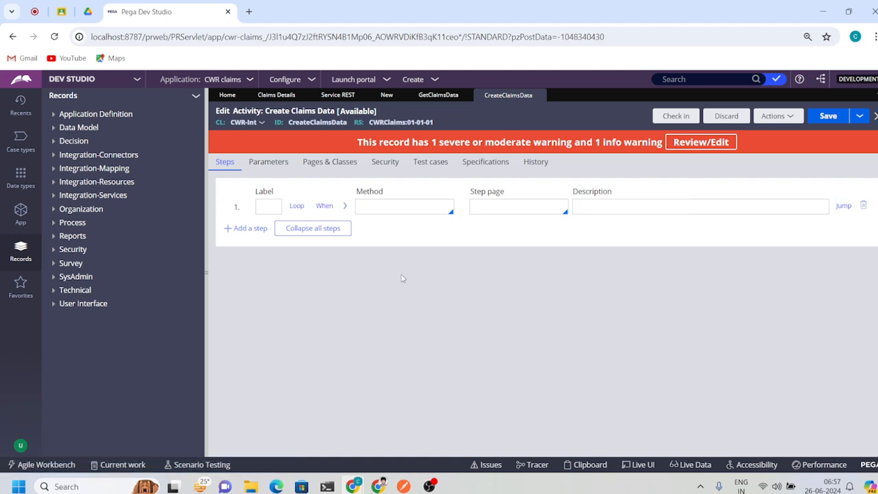
- Open the Claims Details data type to view its stored records
click(15, 186)
click(72, 134)
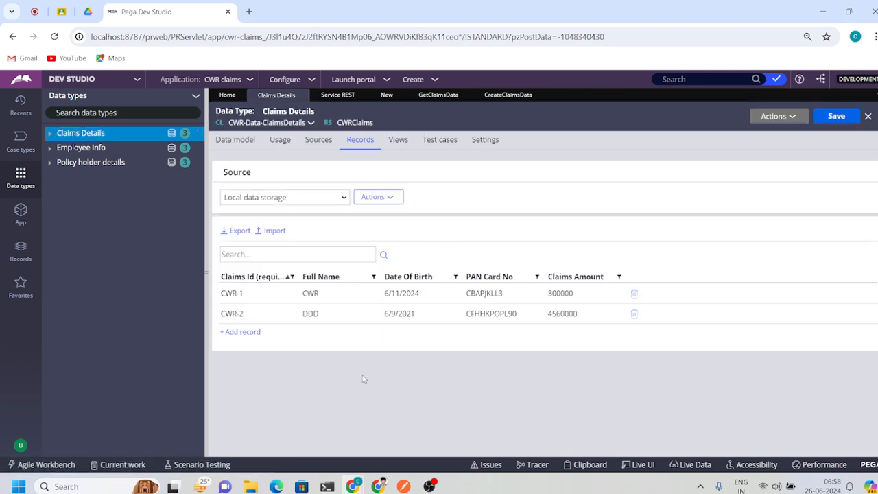
click(403, 486)
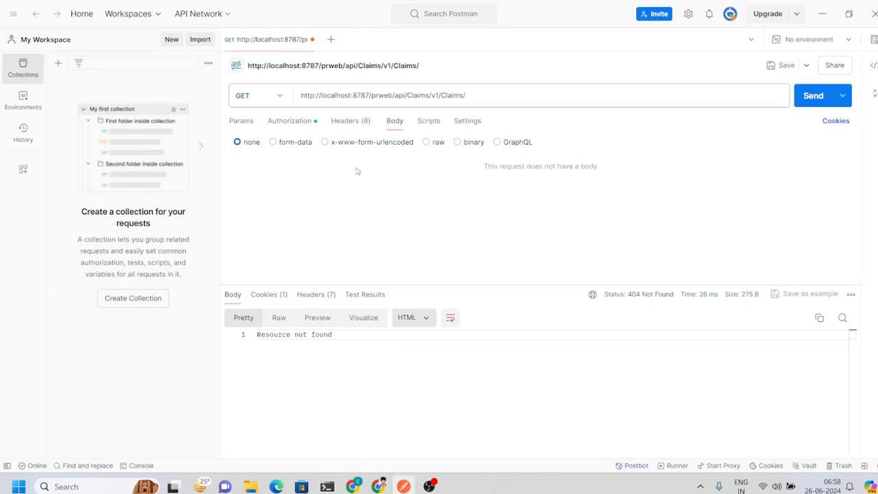
click(332, 42)
click(254, 40)
triple_click(347, 96)
key(ctrl+c)
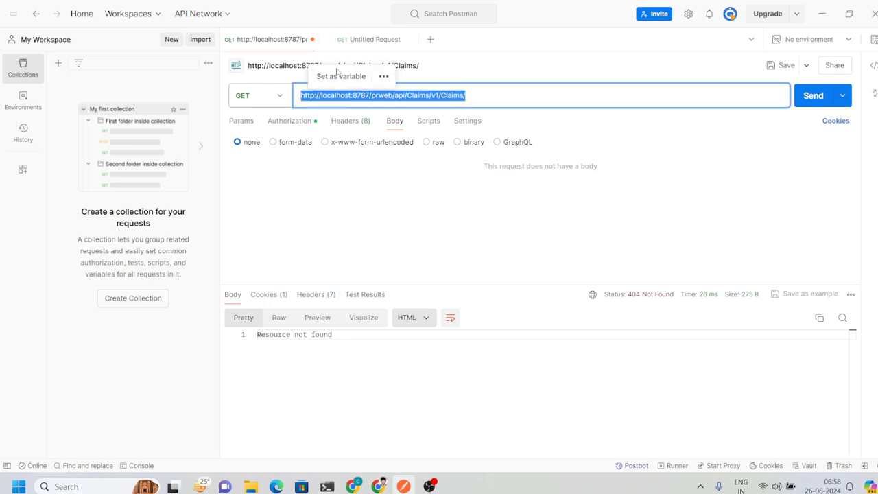
click(369, 42)
click(354, 99)
key(ctrl+v)
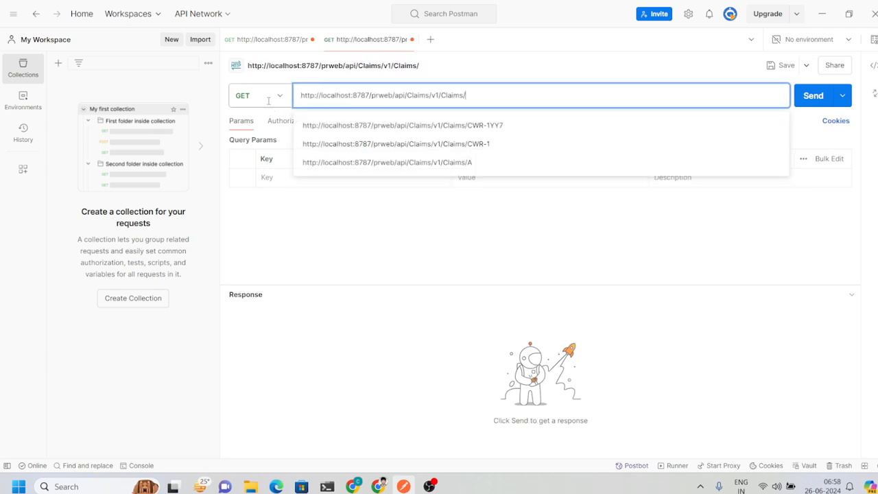
- Change the new request's method to POST and its body type to raw JSON
click(268, 101)
click(250, 147)
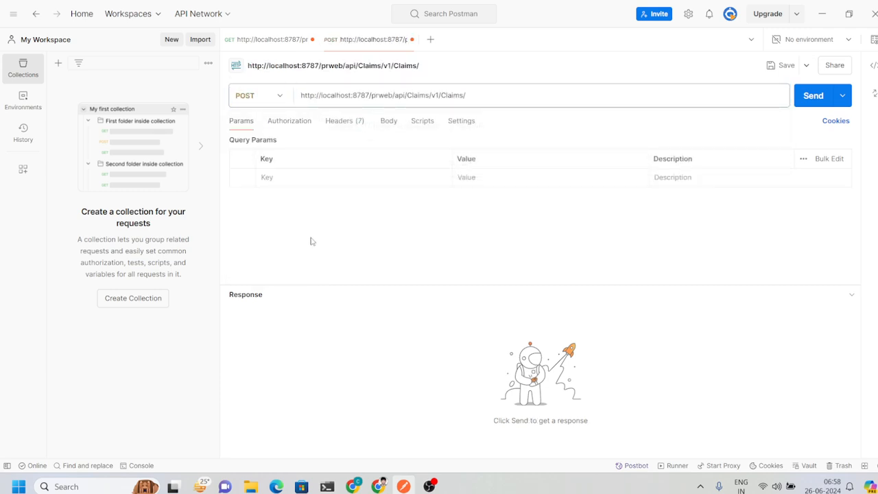
click(388, 122)
click(426, 142)
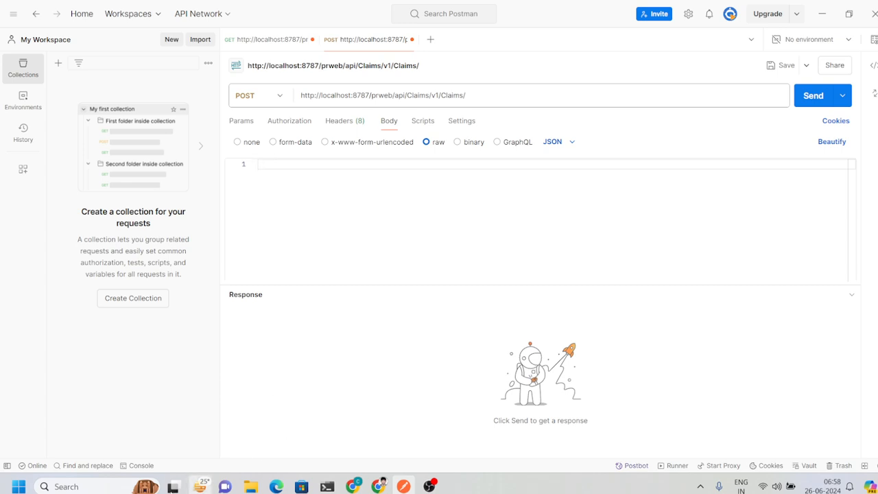
- Launch Paint and draw three separate rectangles: one at the canvas's upper right, one at its upper left, and one at its lower centre
click(118, 487)
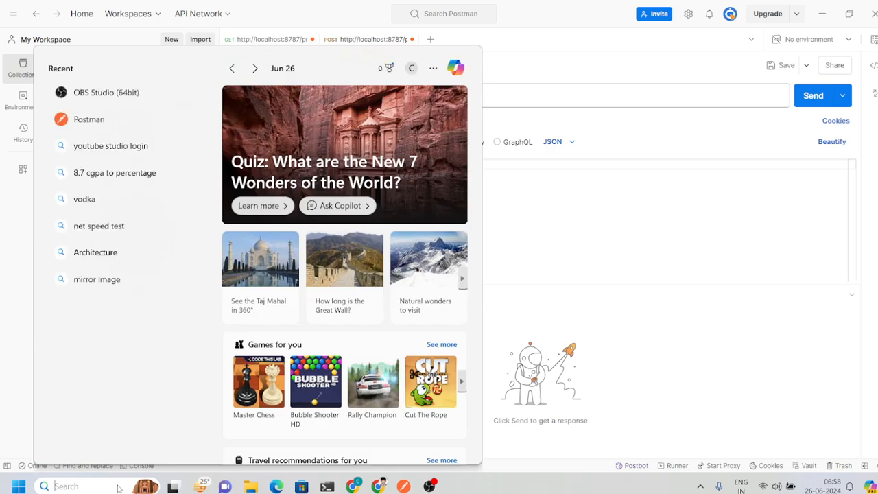
text(paim)
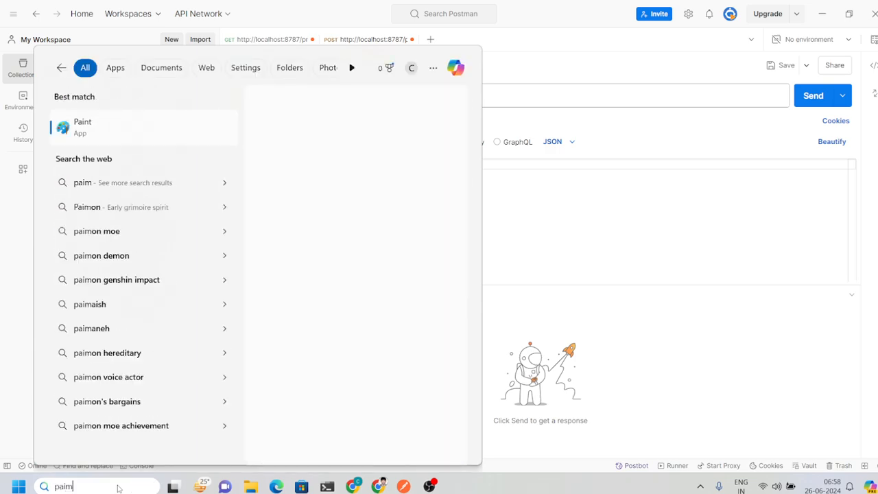
click(89, 137)
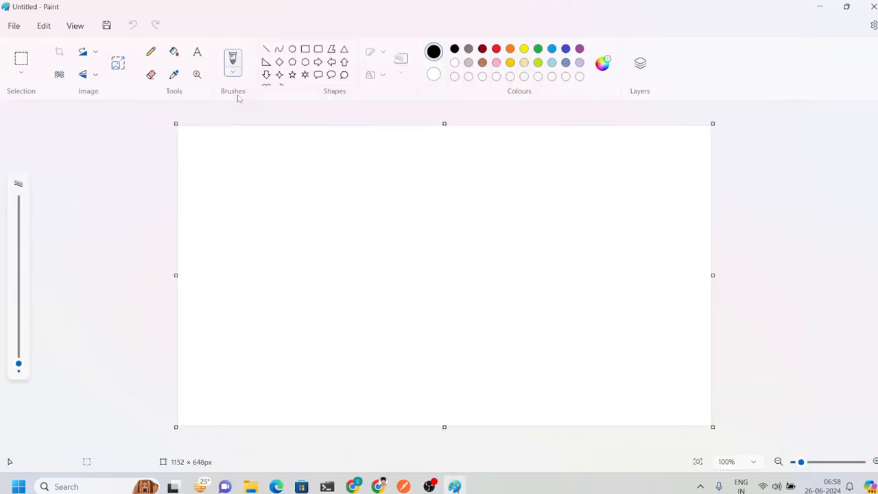
click(304, 49)
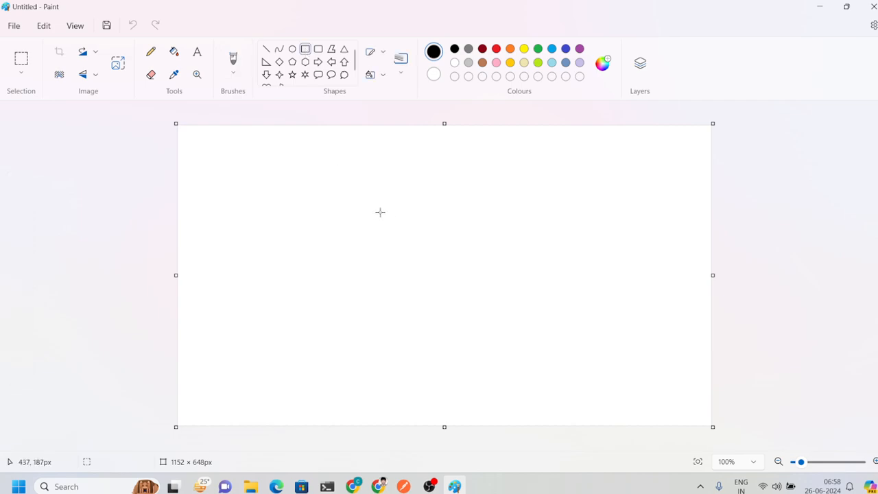
drag(531, 184, 673, 257)
drag(206, 191, 328, 254)
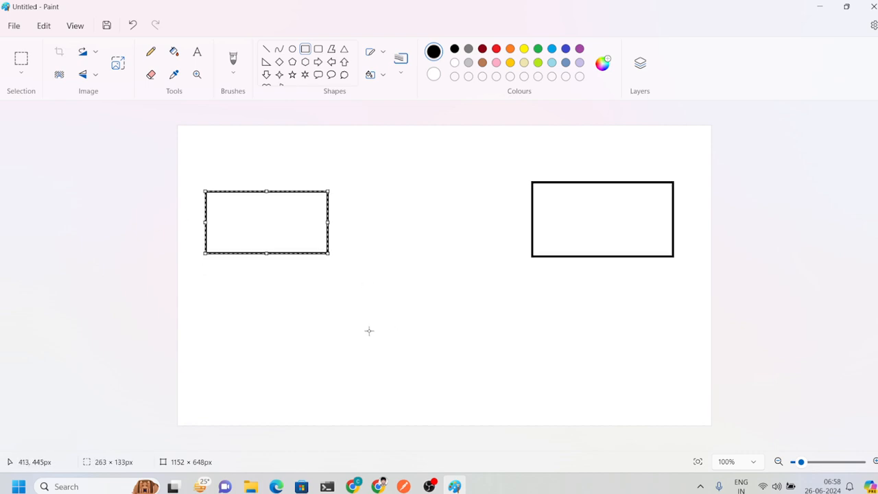
drag(368, 329, 496, 385)
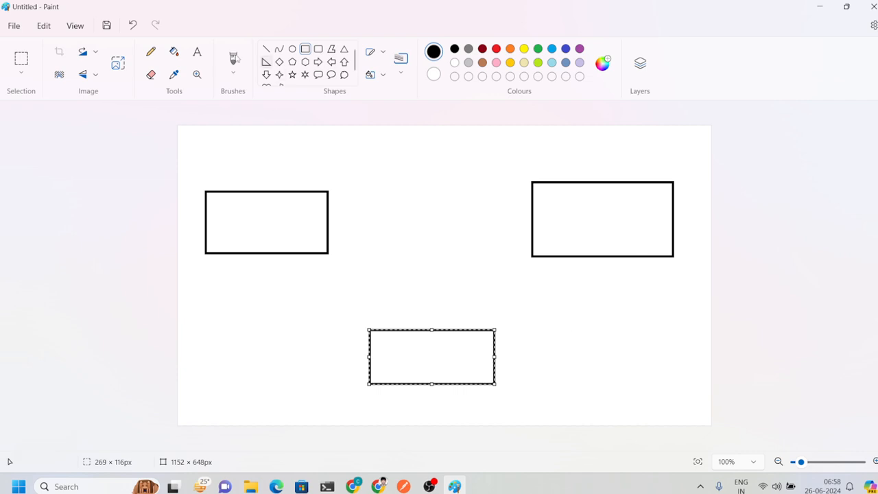
- Handwrite S above the upper-right rectangle, D with a check mark above the upper-left one, and (Resp) over the lower one in pencil
click(151, 52)
drag(598, 144, 563, 176)
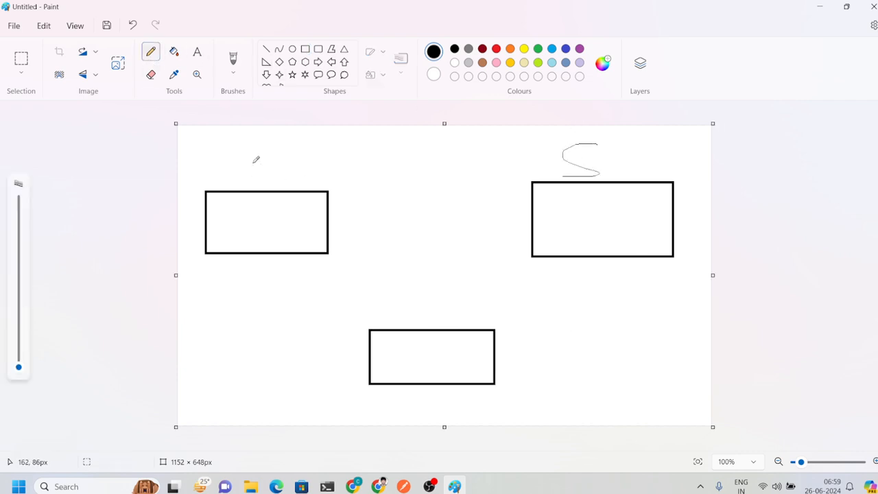
mouse_move(232, 153)
mouse_down()
mouse_move(241, 176)
mouse_move(233, 182)
mouse_move(303, 131)
mouse_up()
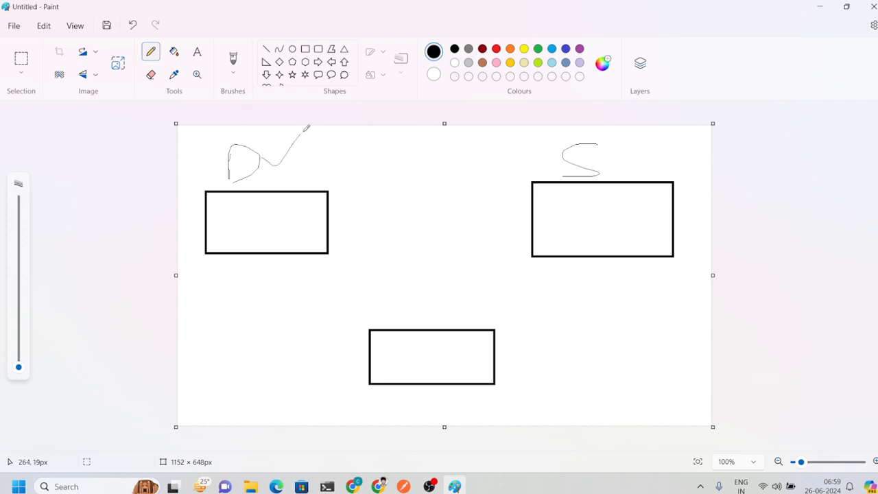
mouse_move(408, 296)
mouse_down()
mouse_move(407, 322)
mouse_move(414, 312)
mouse_move(447, 331)
mouse_move(460, 304)
mouse_move(485, 322)
mouse_move(507, 318)
mouse_move(529, 343)
mouse_move(469, 330)
mouse_up()
mouse_move(396, 288)
mouse_down()
mouse_move(381, 321)
mouse_move(410, 350)
mouse_up()
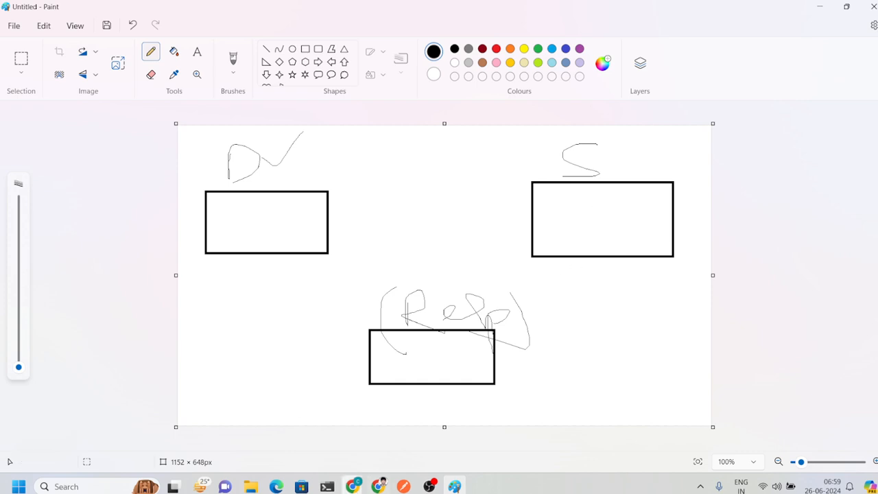
- Glance at the empty POST body in Postman, return to Paint, and handwrite (Req) inside the rectangle under the S
click(398, 479)
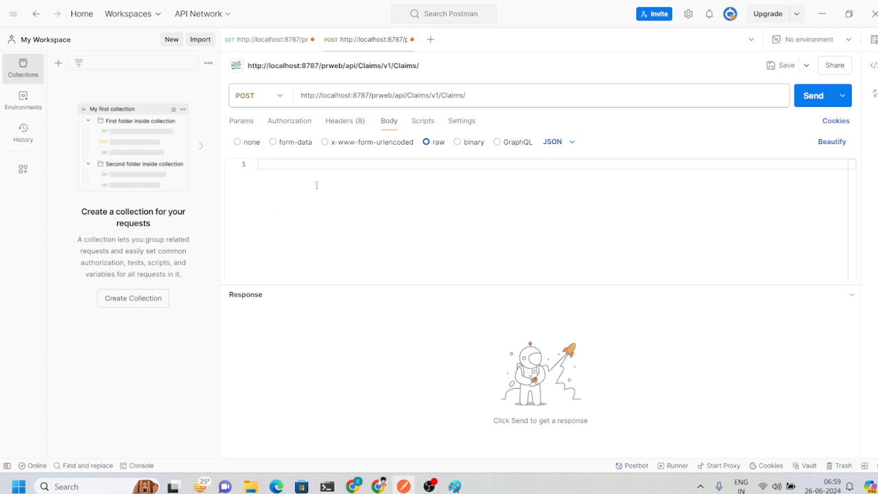
key(alt+Tab)
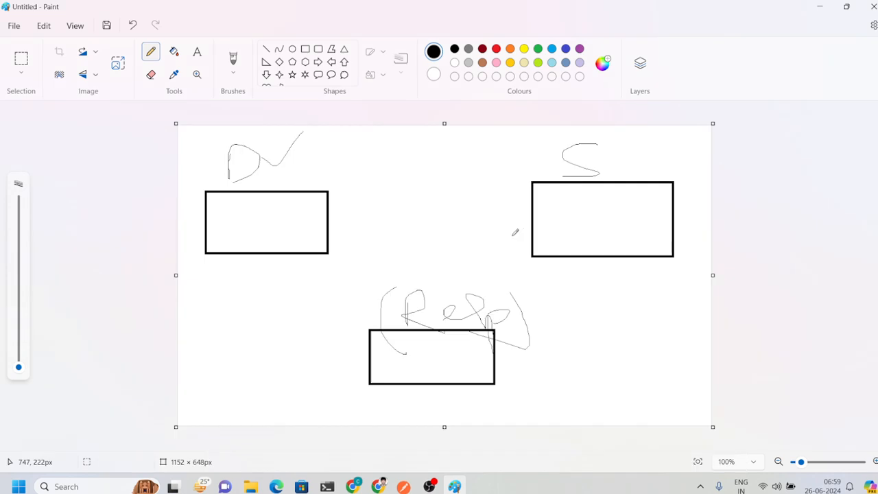
mouse_move(553, 230)
mouse_down()
mouse_move(564, 211)
mouse_move(603, 234)
mouse_move(657, 229)
mouse_up()
drag(637, 201, 660, 252)
drag(549, 203, 543, 256)
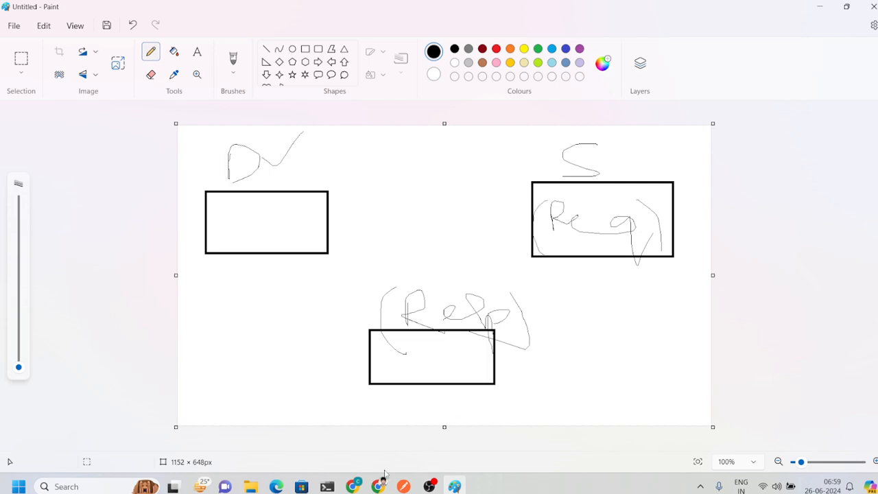
- Back in Paint, extend and parenthesize the D label, and sketch an arrow from the (Req) rectangle toward the D rectangle
click(404, 487)
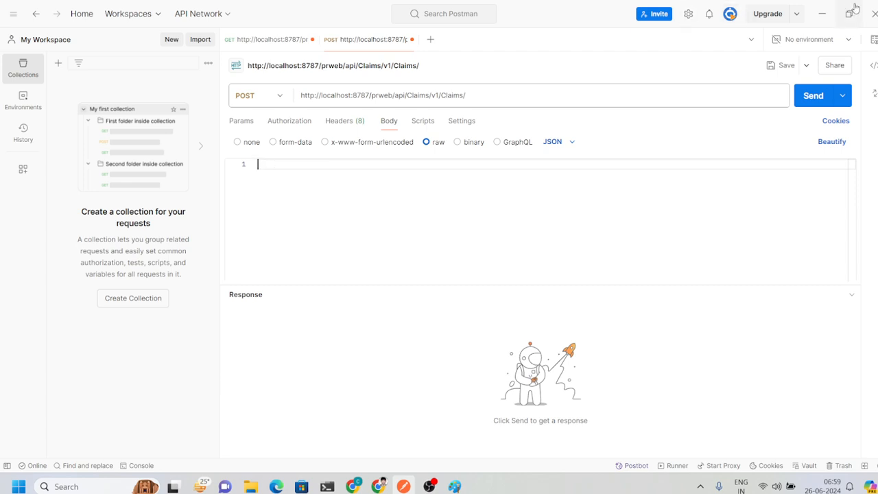
click(823, 14)
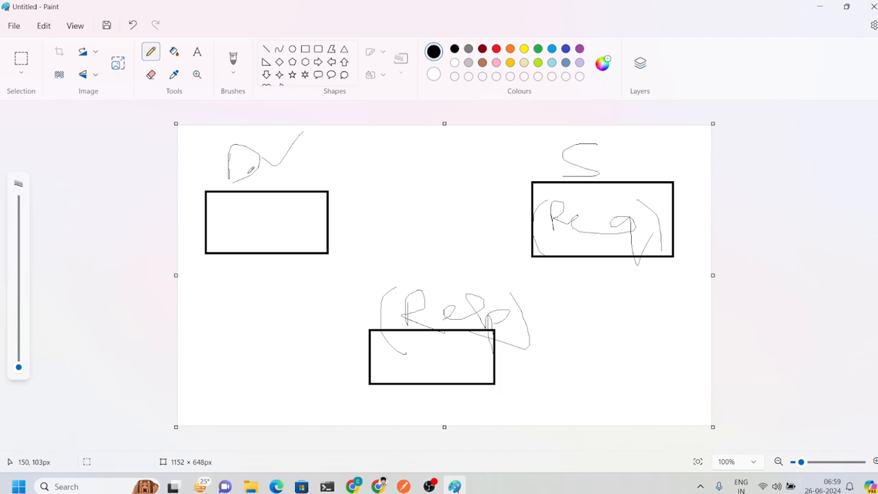
mouse_move(249, 171)
mouse_down()
mouse_move(266, 156)
mouse_move(292, 159)
mouse_move(293, 191)
mouse_up()
drag(217, 131, 225, 199)
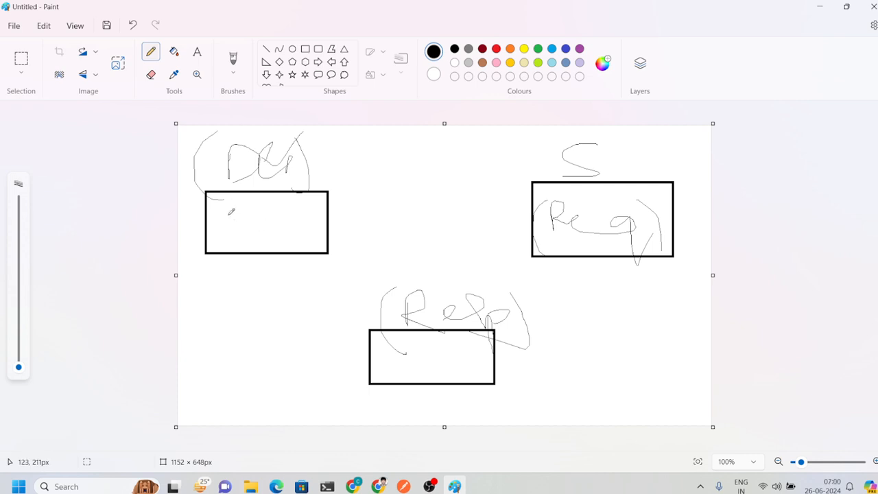
drag(483, 219, 419, 215)
mouse_move(454, 241)
mouse_down()
mouse_move(410, 233)
mouse_move(414, 244)
mouse_up()
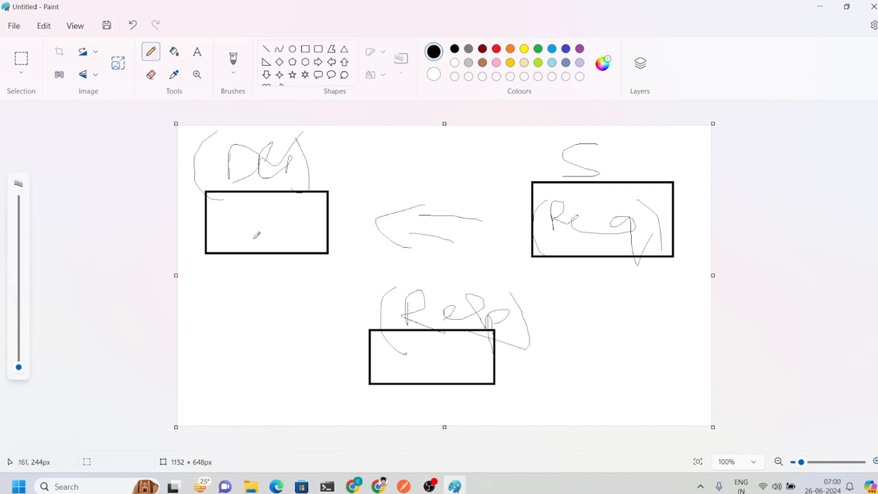
- Handwrite (cl) and a check mark inside the D rectangle, and sketch an arrow from it toward the (Resp) rectangle
drag(227, 211, 241, 232)
mouse_move(247, 201)
mouse_down()
mouse_move(255, 238)
mouse_move(264, 238)
mouse_move(313, 186)
mouse_up()
mouse_move(274, 265)
mouse_down()
mouse_move(335, 319)
mouse_move(345, 313)
mouse_up()
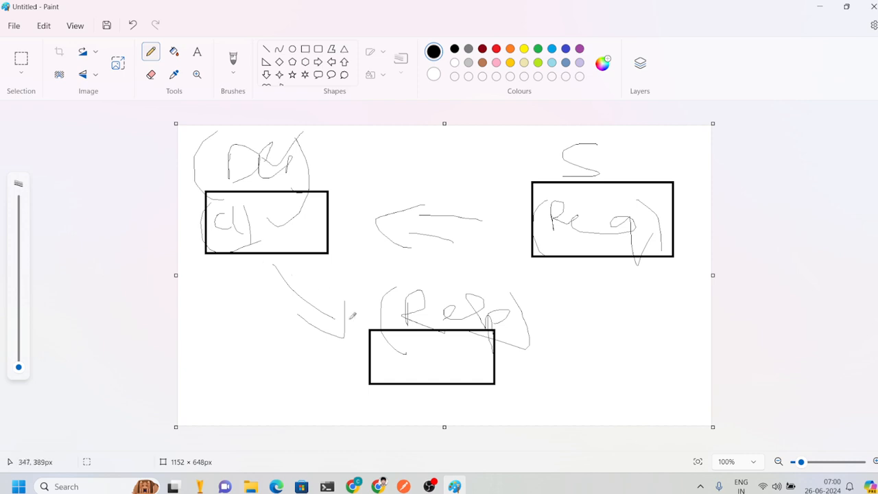
- Return to Pega Dev Studio and examine the RequestClass and ResponseClass properties under CWR-Int
click(827, 12)
click(19, 221)
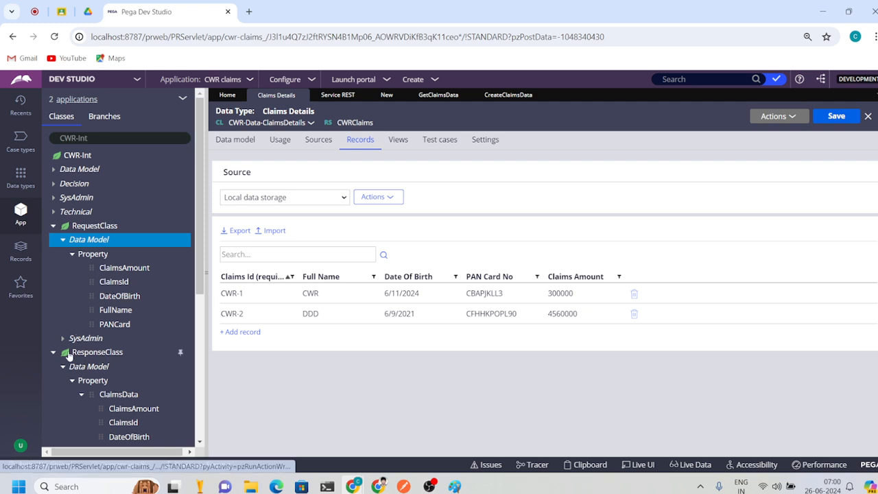
scroll(120, 384, down, 3)
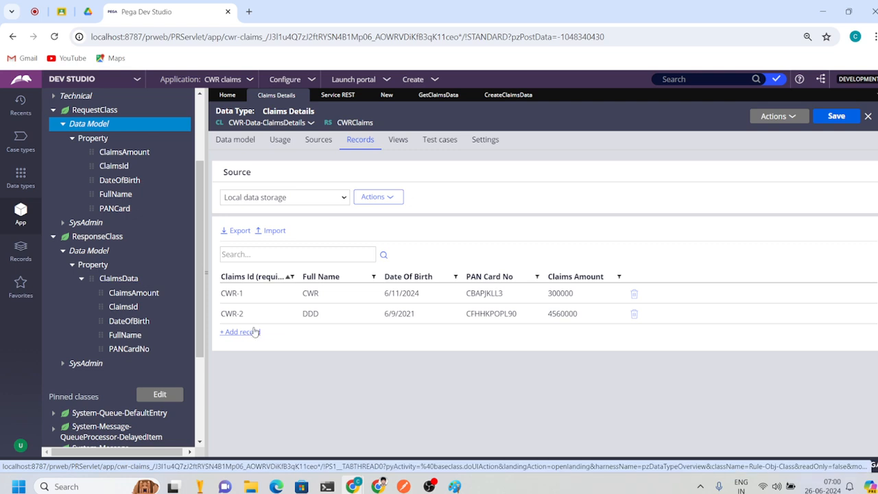
- Review the POST implementation in the Create Claims service and return to the CreateClaimsData activity
click(388, 96)
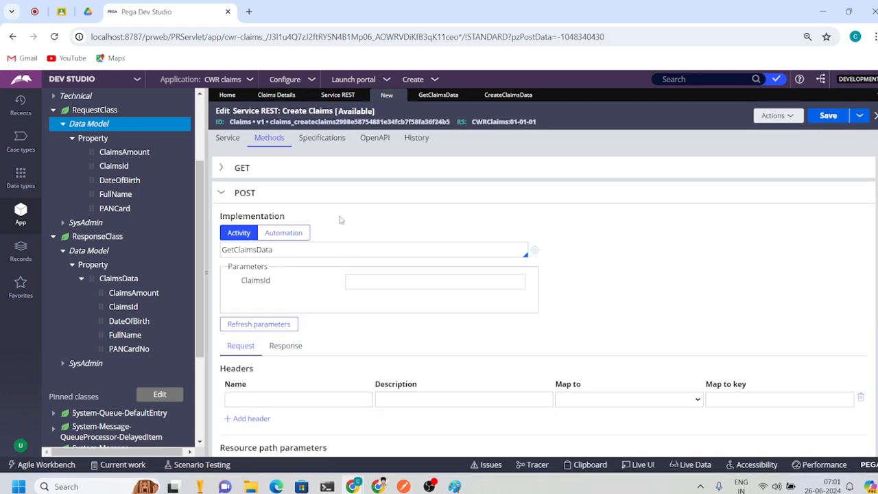
click(507, 97)
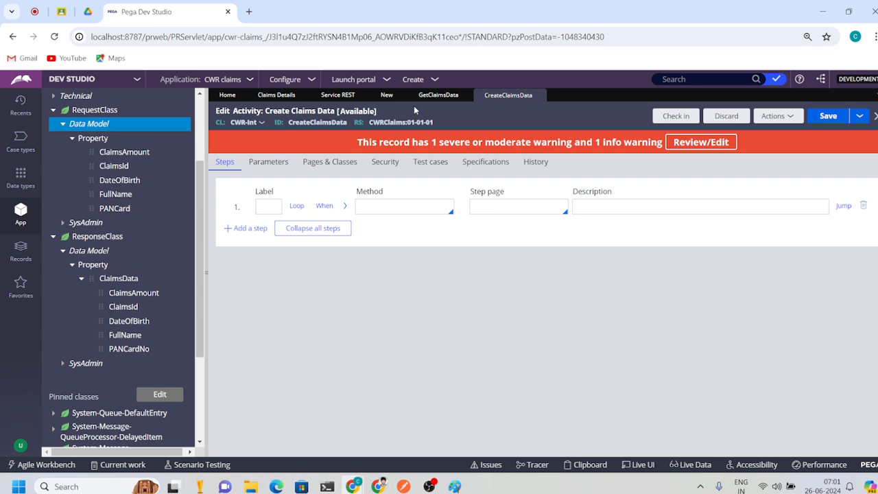
- Close the GetClaimsData activity and remove the D_ClaimsDetails page from the pages and classes of CreateClaimsData
click(468, 95)
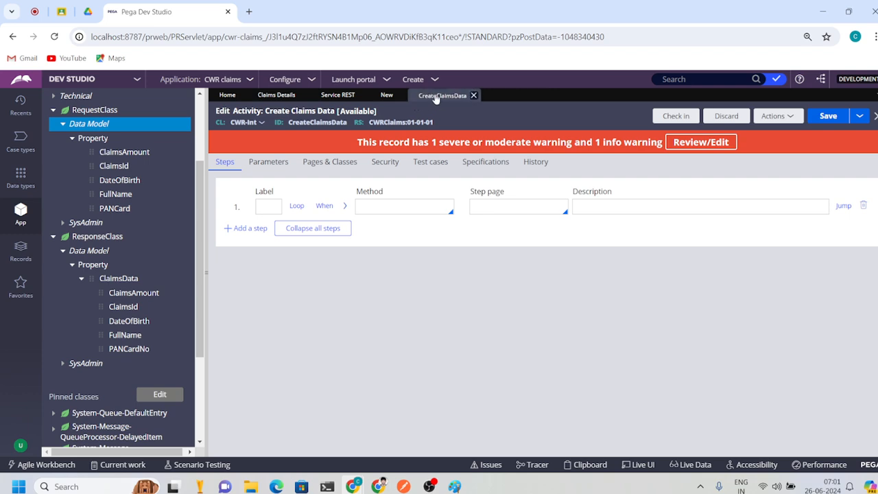
click(303, 166)
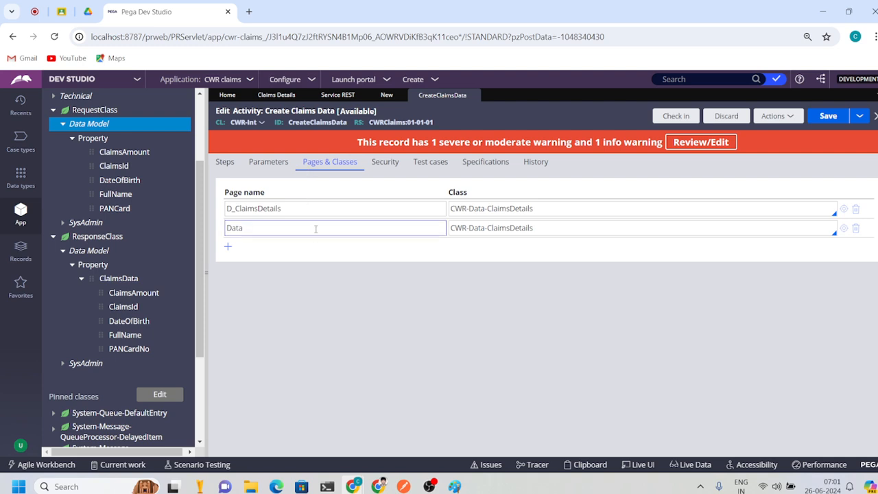
click(855, 209)
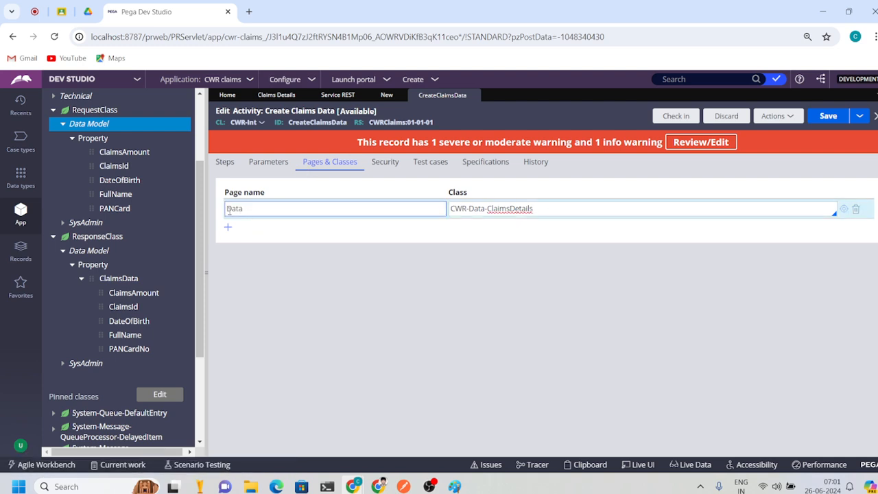
- Rename the remaining Data page, of class CWR-Data-ClaimsDetails, as SaveRequest
text(Save)
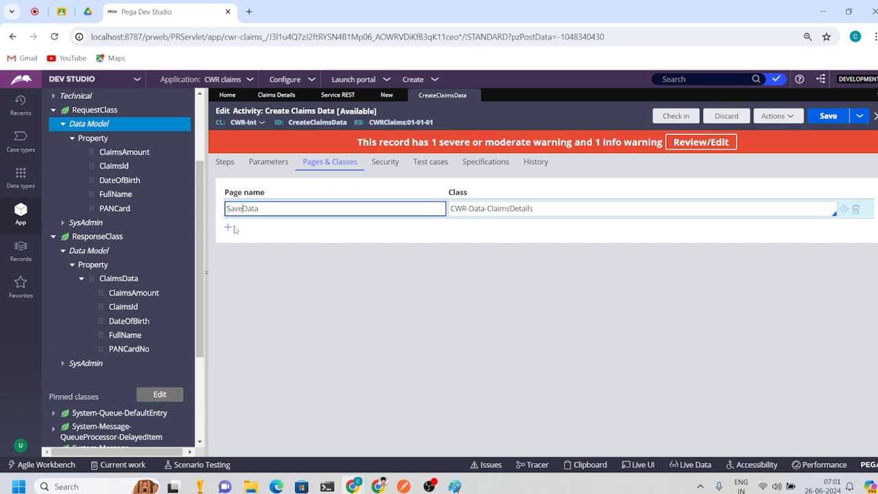
click(271, 211)
key(BackSpace)
key(BackSpace)
key(BackSpace)
key(BackSpace)
text(Request)
click(291, 285)
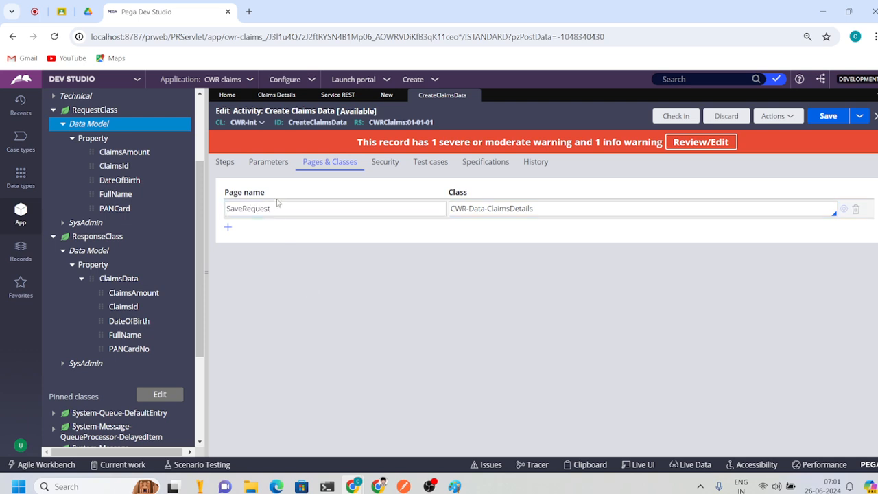
double_click(304, 207)
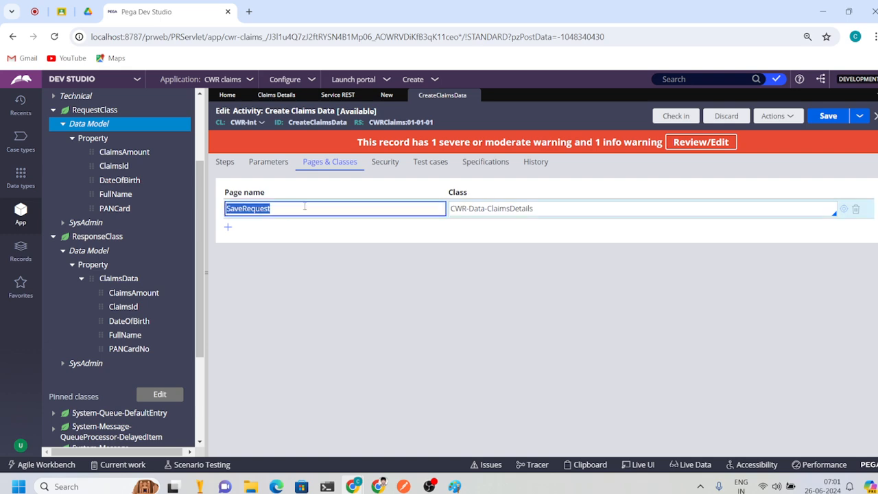
triple_click(509, 207)
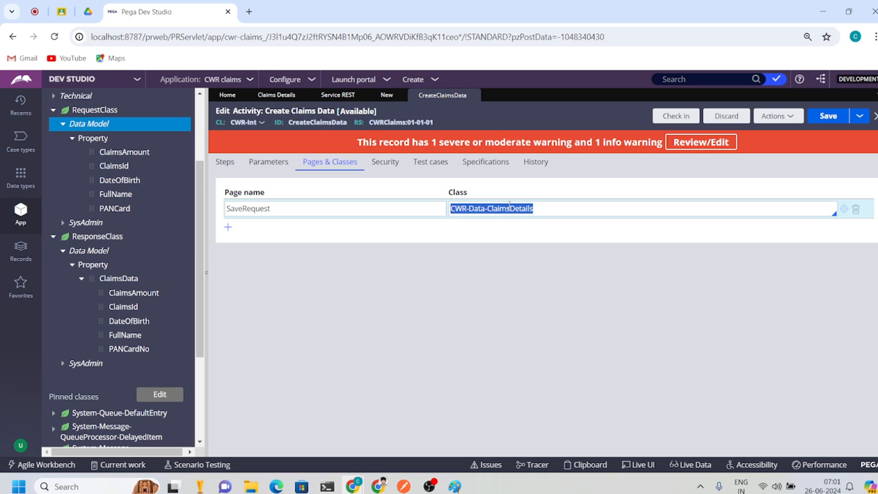
- Set the activity's first step to the Page-New method with SaveRequest as its step page
click(225, 161)
click(398, 206)
text(Page-new)
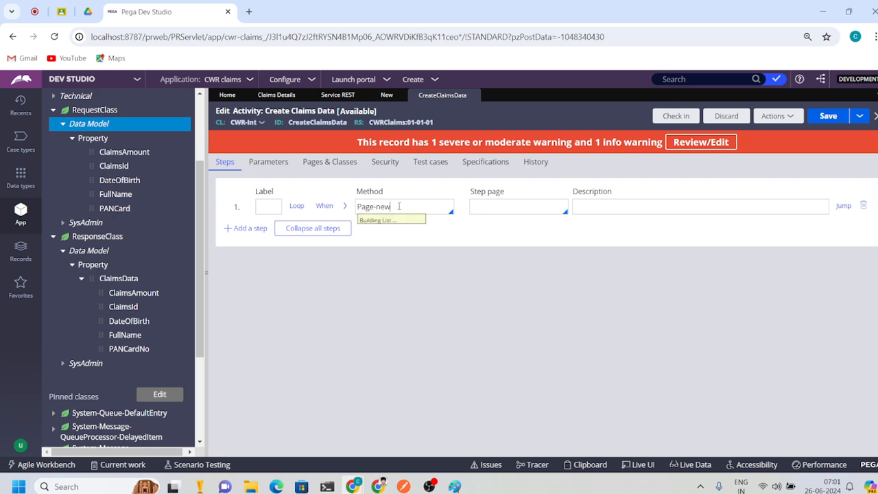
key(Return)
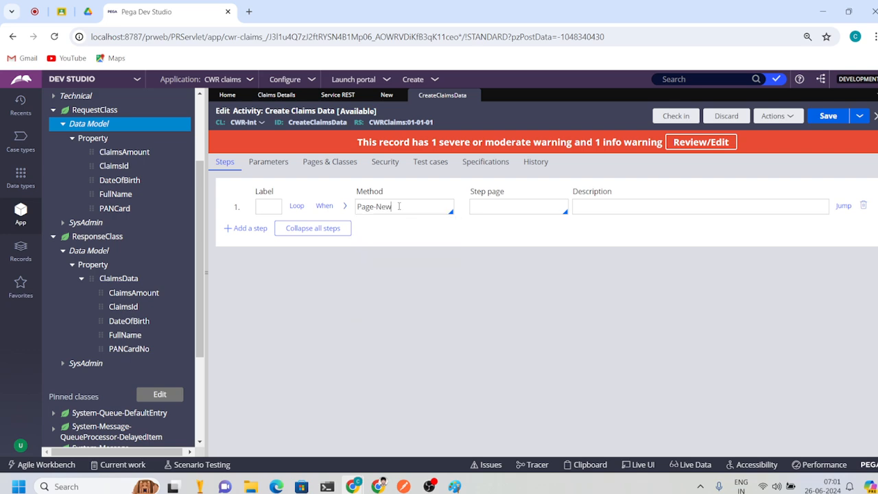
click(513, 205)
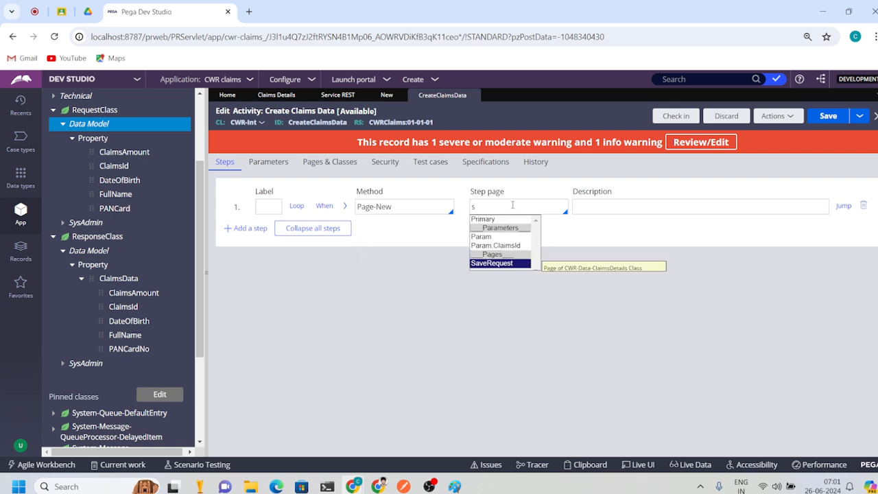
click(490, 260)
click(406, 206)
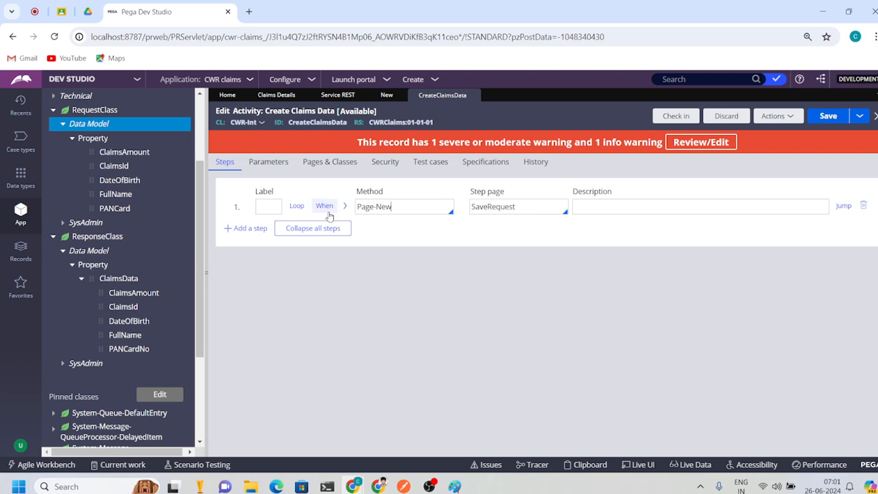
- Add a second activity step using the Property-Set method with SaveRequest as its step page
click(245, 228)
click(377, 230)
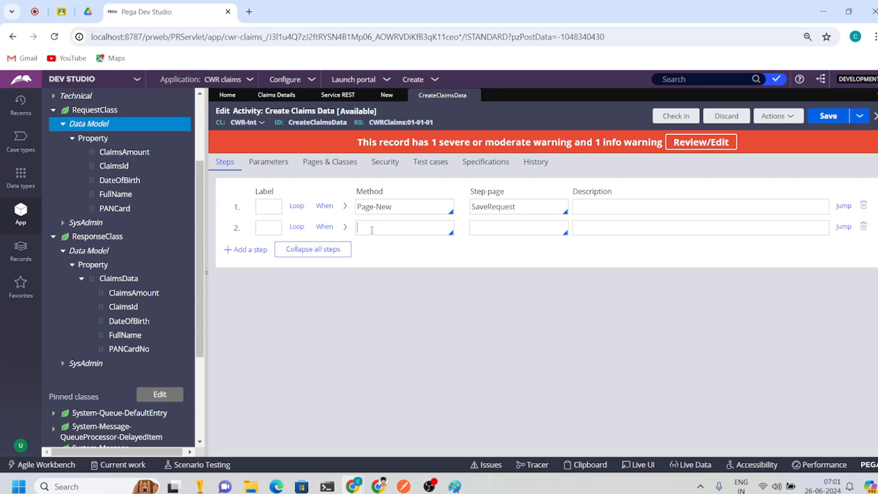
text(Property-set)
key(Return)
click(489, 227)
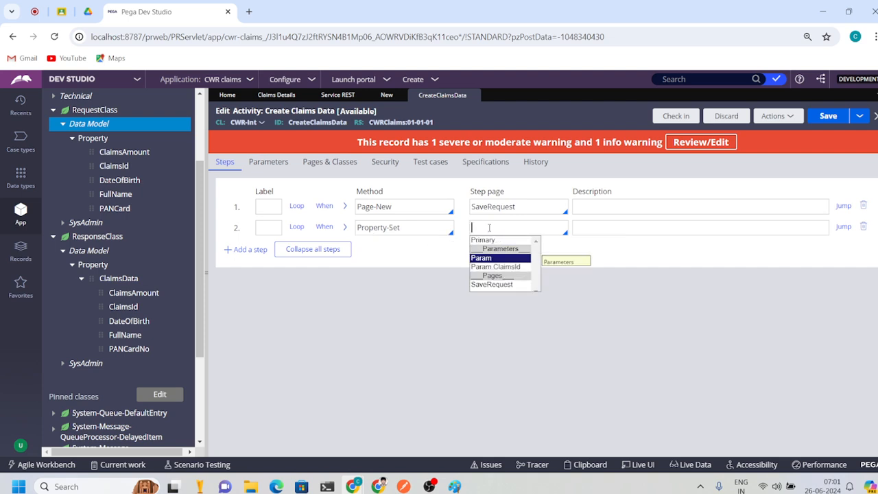
key(Down)
key(Down)
key(Return)
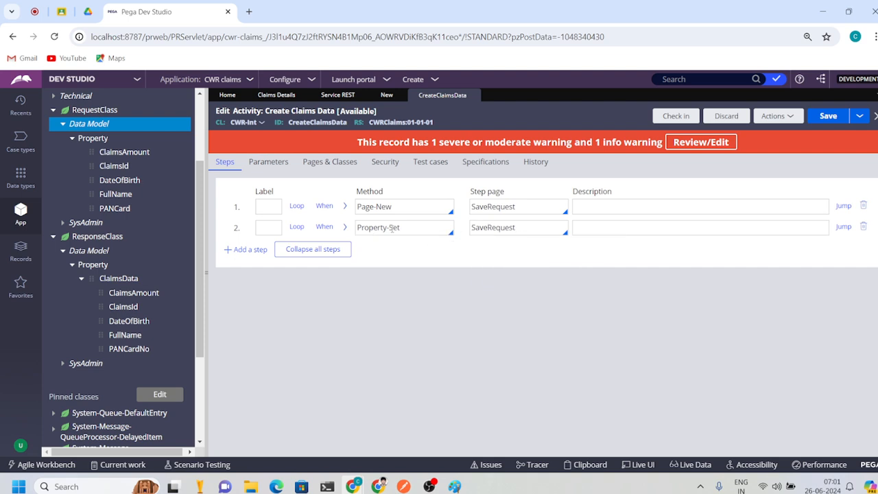
- Expand the Property-Set step's method parameters, and switch briefly to Paint to mark the (Req) rectangle with a short diagonal stroke
click(345, 227)
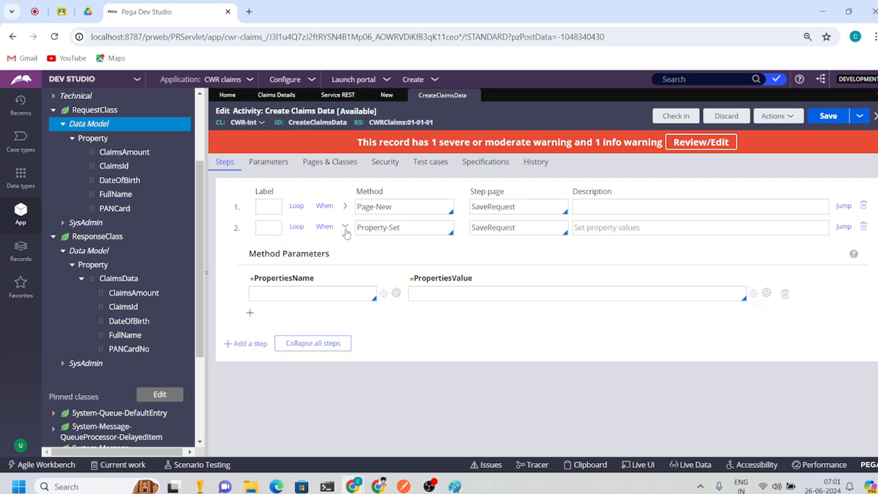
click(428, 291)
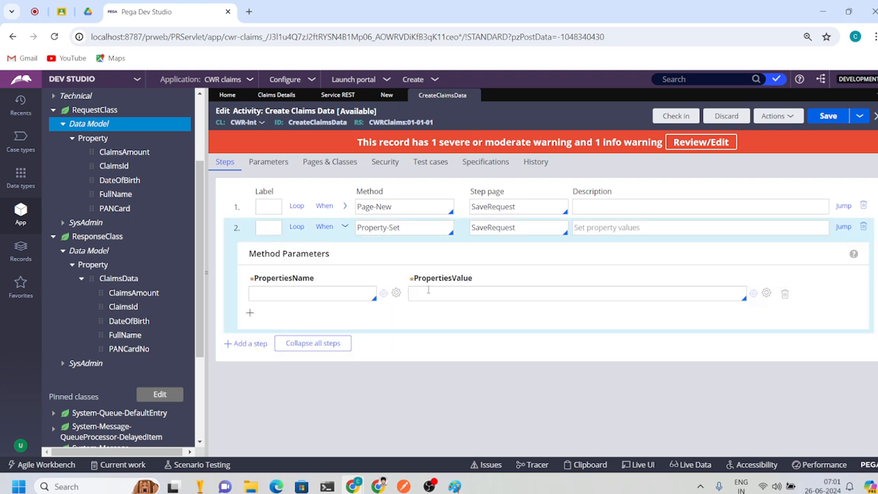
click(454, 487)
drag(594, 222, 641, 183)
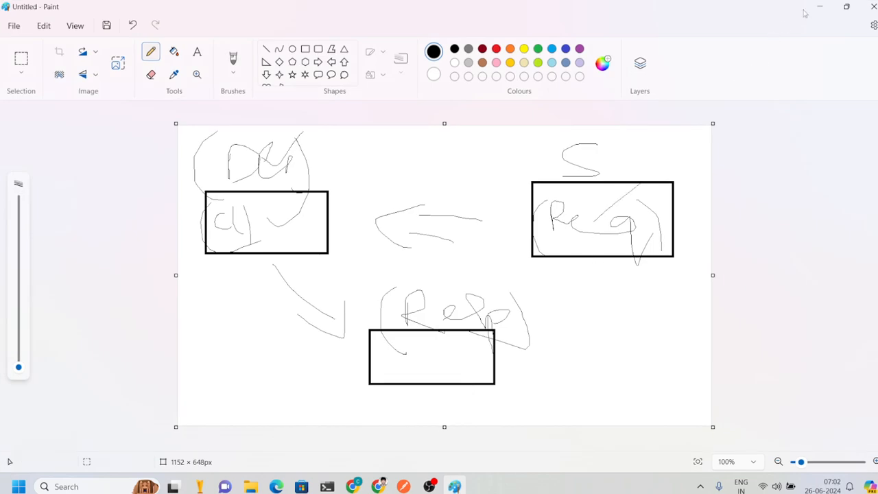
click(847, 6)
key(Down)
key(Down)
key(Down)
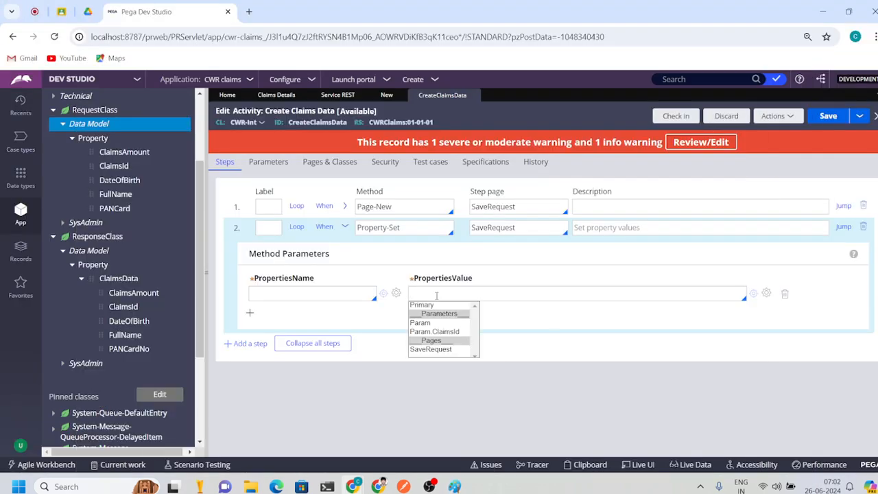
key(Up)
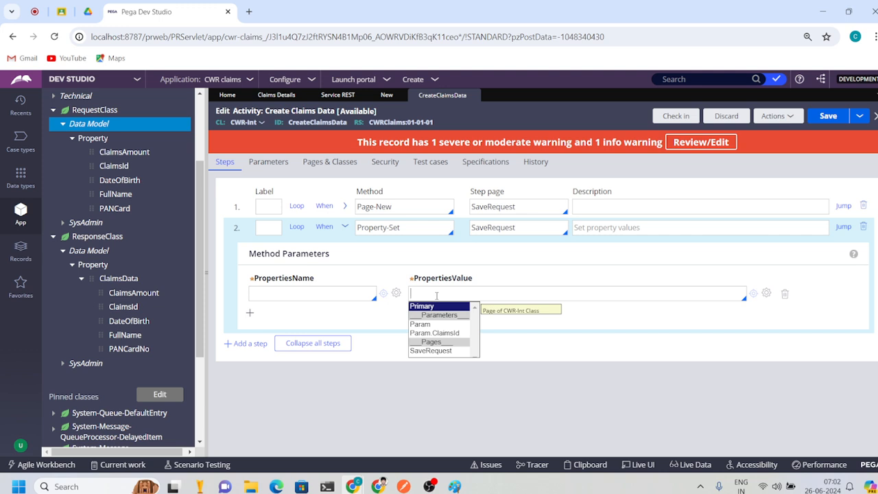
key(Down)
key(Down)
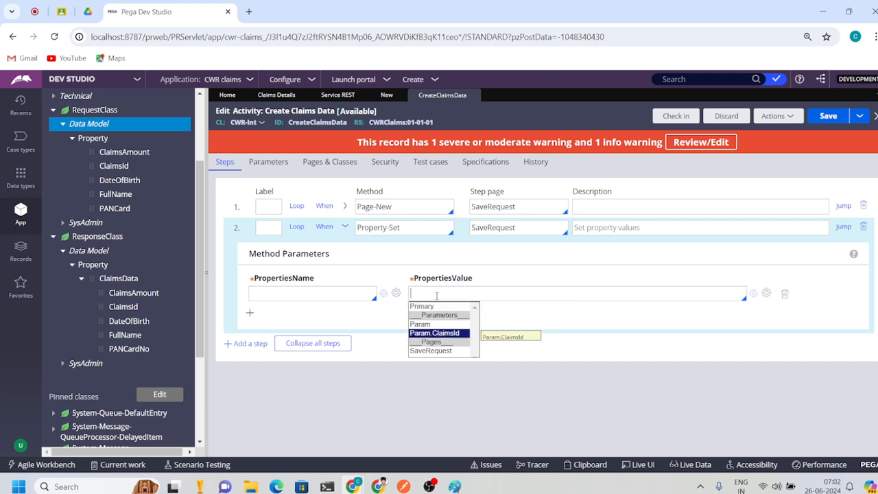
key(Up)
text(.)
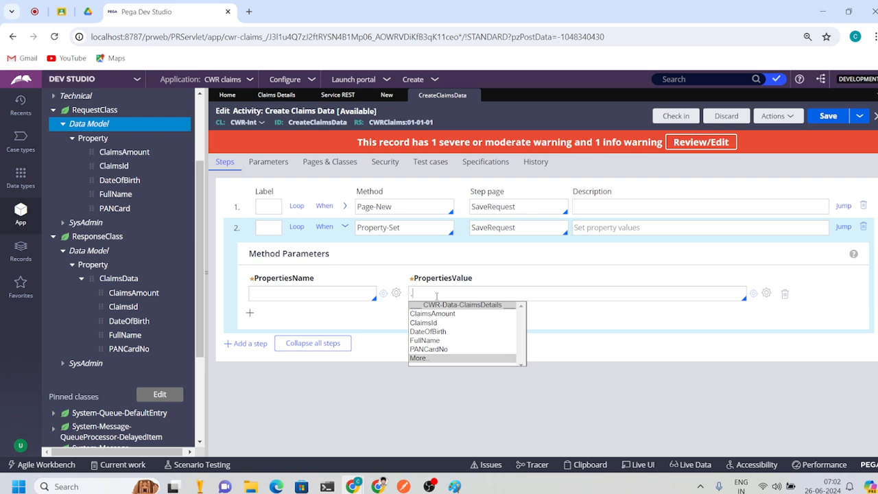
key(BackSpace)
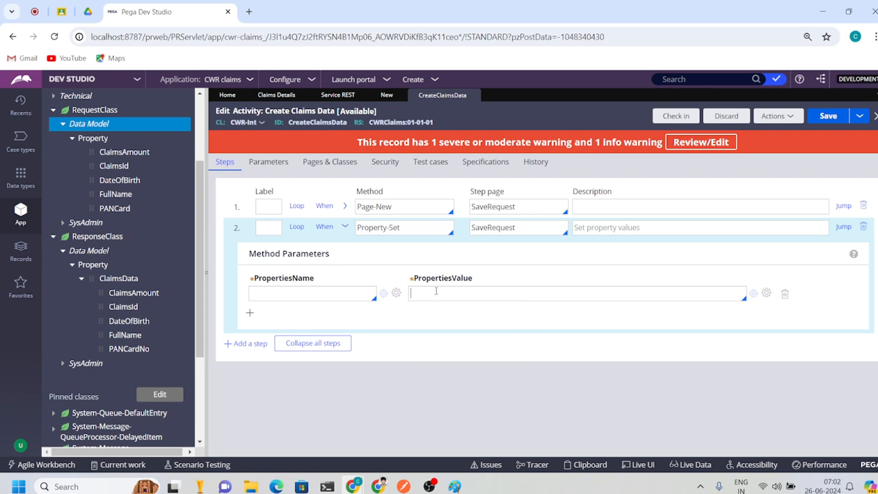
- Set the first Property-Set value to Primary.RequestPage.ClaimsAmount and add a second parameter row
click(435, 291)
key(Return)
text(.)
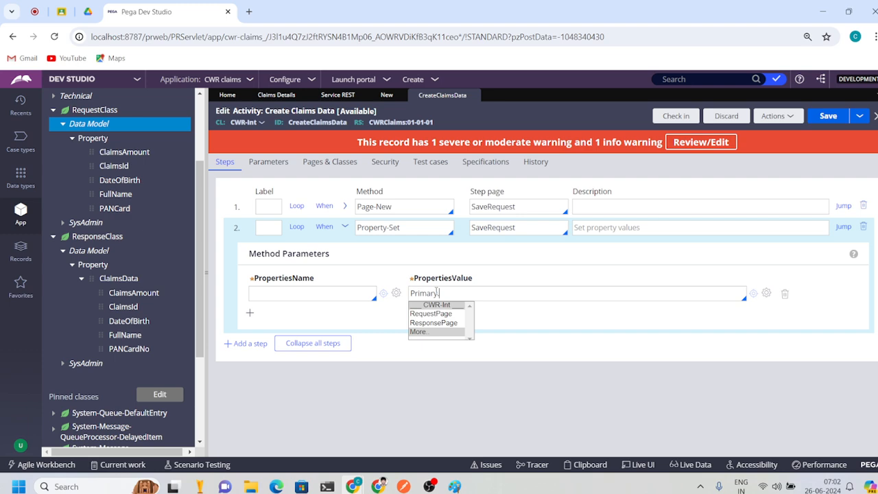
click(427, 315)
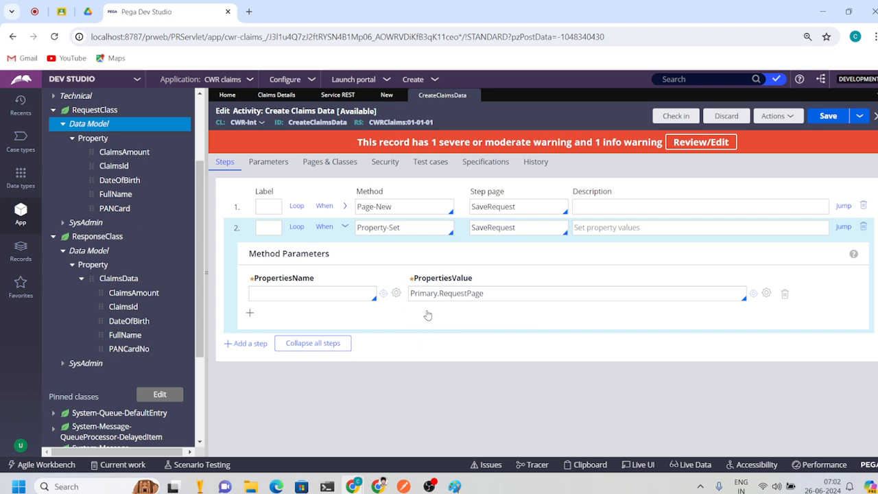
text(.)
click(428, 314)
- Reuse the Primary.RequestPage prefix from the first row to set the second row's value to Primary.RequestPage.DateOfBirth
double_click(430, 293)
drag(430, 293, 472, 295)
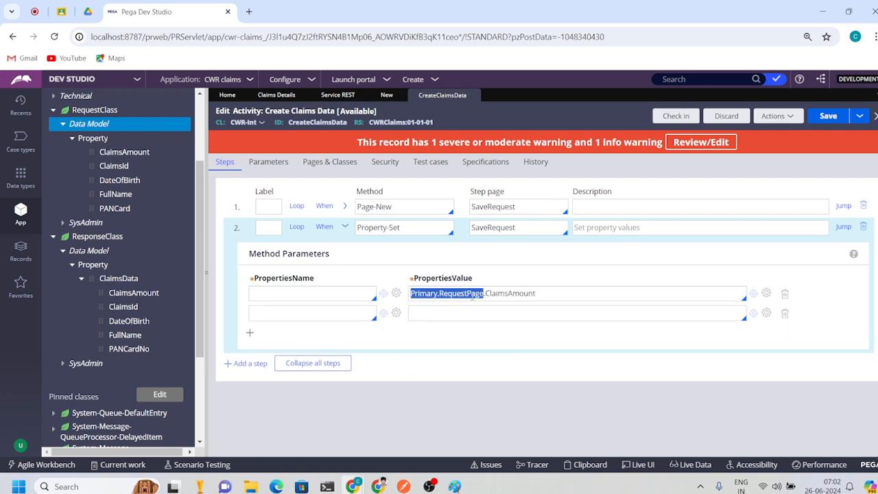
key(ctrl+c)
click(422, 314)
key(ctrl+v)
text(.)
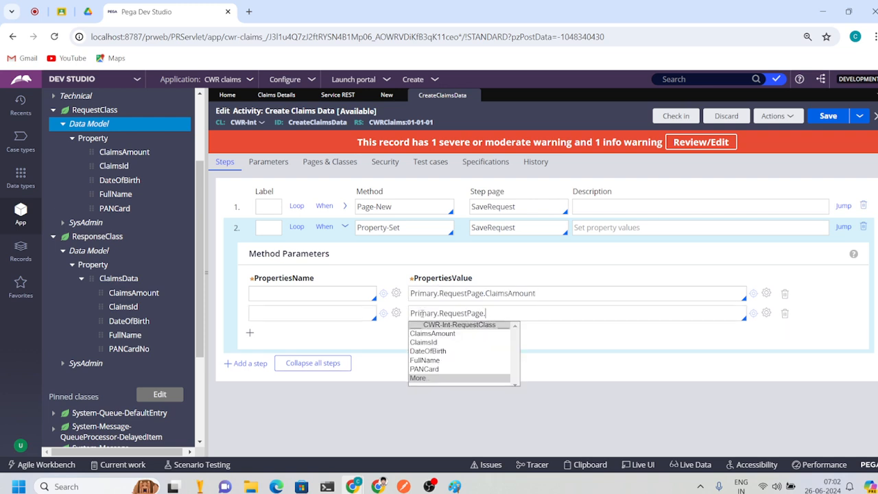
key(Down)
key(Down)
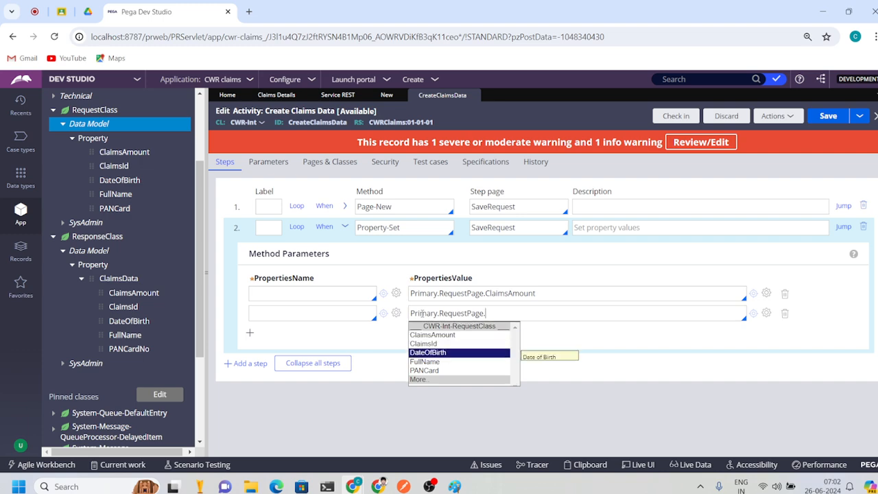
key(Return)
- Add a third Property-Set row with the value Primary.RequestPage.FullName
key(Return)
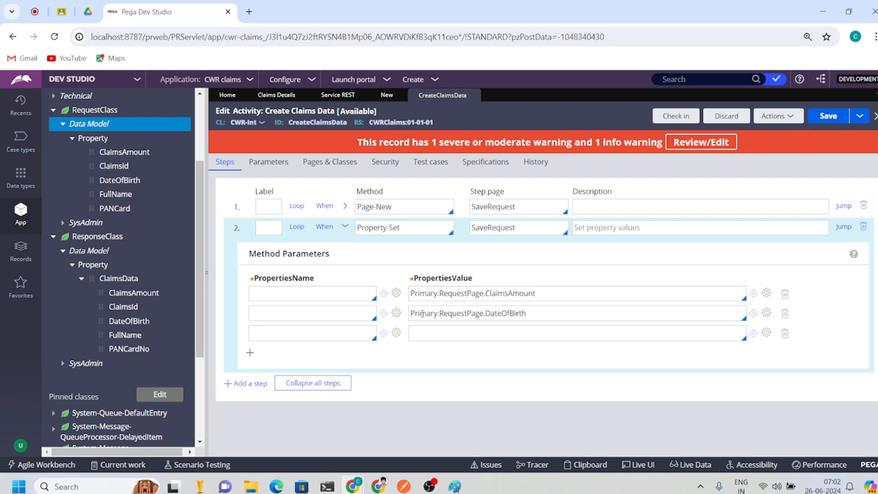
click(452, 334)
key(ctrl+v)
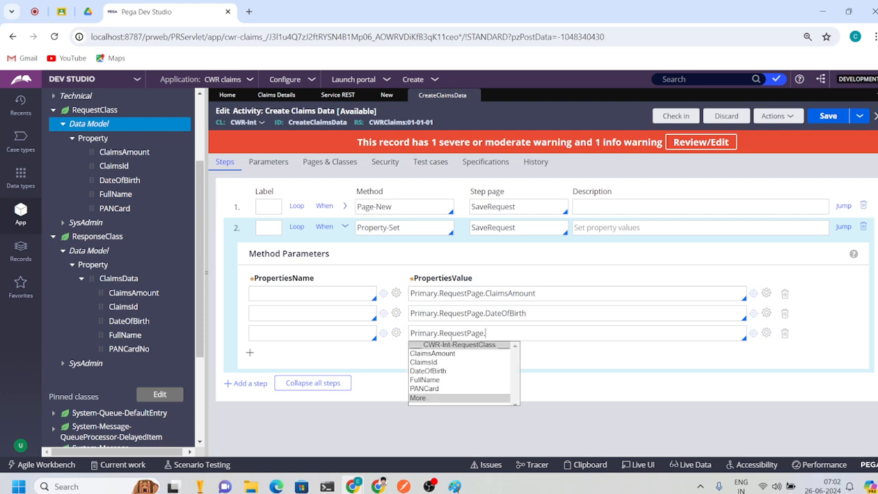
key(Down)
key(Down)
key(Down)
key(Down)
key(Return)
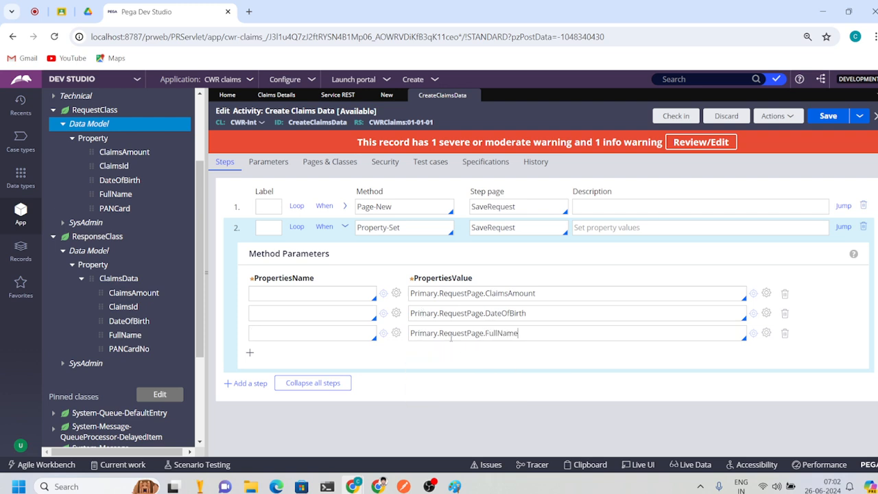
- Add a fourth Property-Set row with the value Primary.RequestPage.PANCard
key(Return)
click(445, 353)
key(ctrl+v)
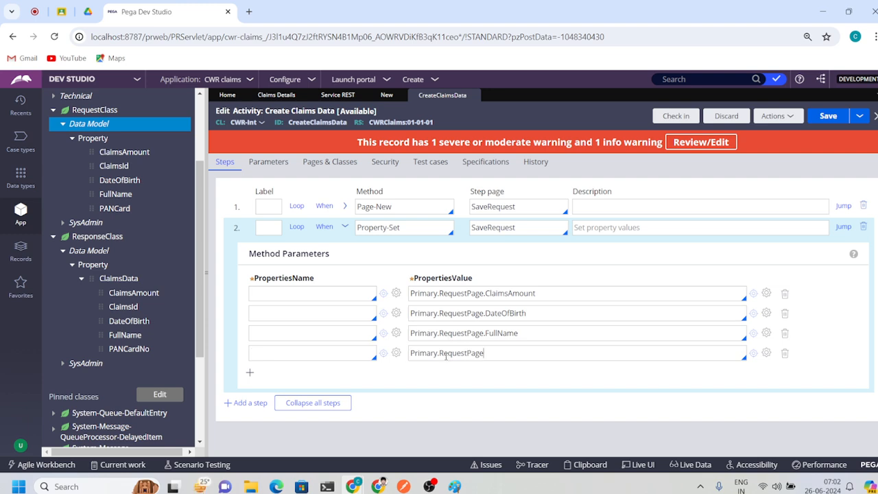
text(p)
key(Return)
- Set the property name in the Primary.RequestPage.ClaimsAmount row to SaveRequest.ClaimsAmount and try to save the activity
click(284, 289)
text(Save)
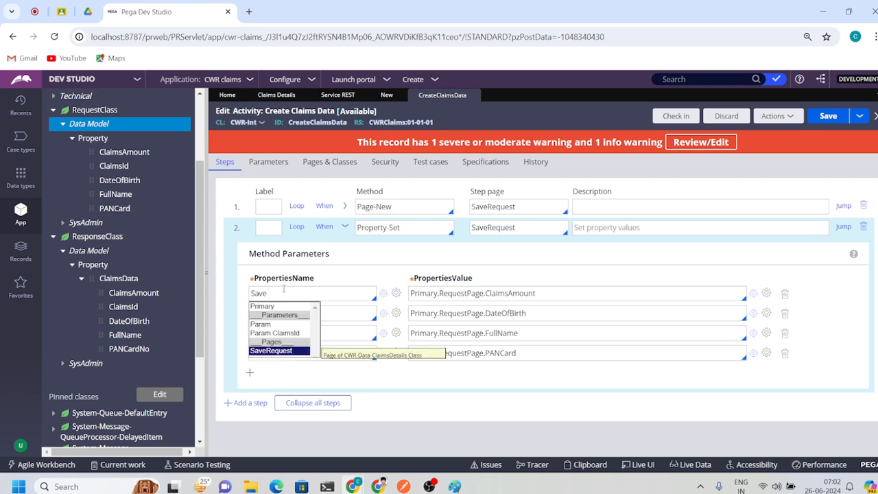
key(Return)
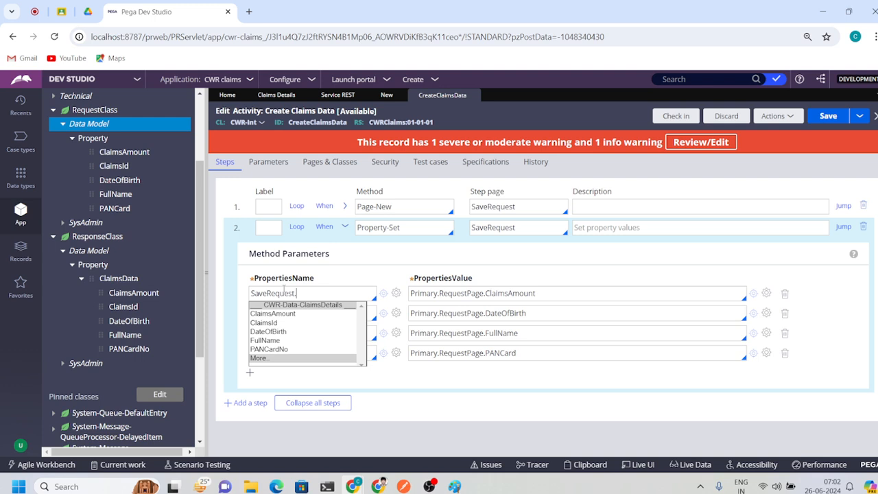
click(279, 314)
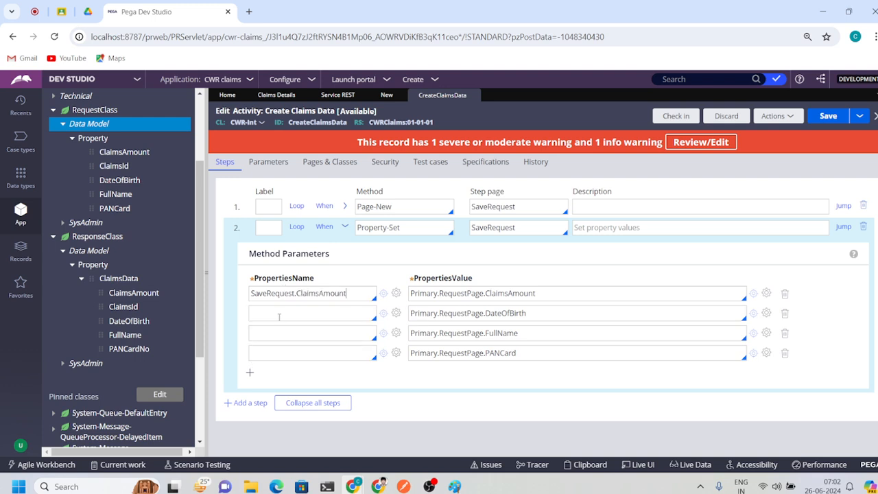
click(817, 118)
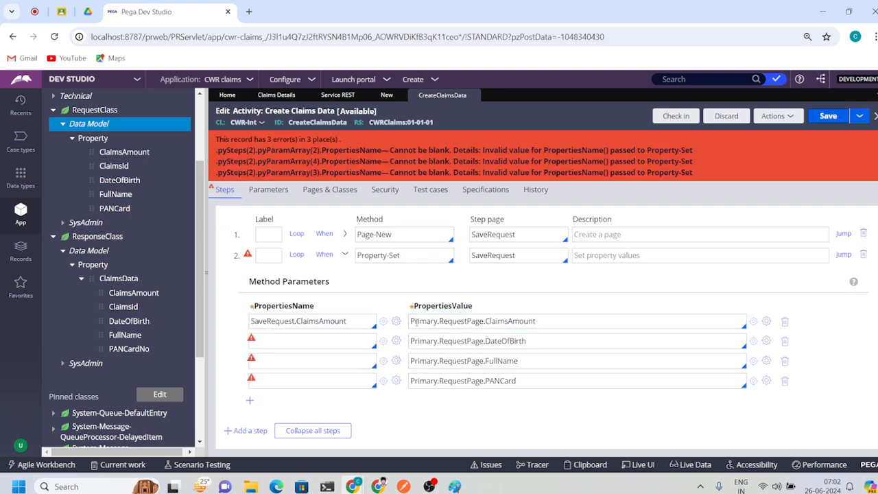
- Replace the property name in the Primary.RequestPage.ClaimsAmount row with .ClaimsAmount
double_click(258, 321)
key(ctrl+a)
key(BackSpace)
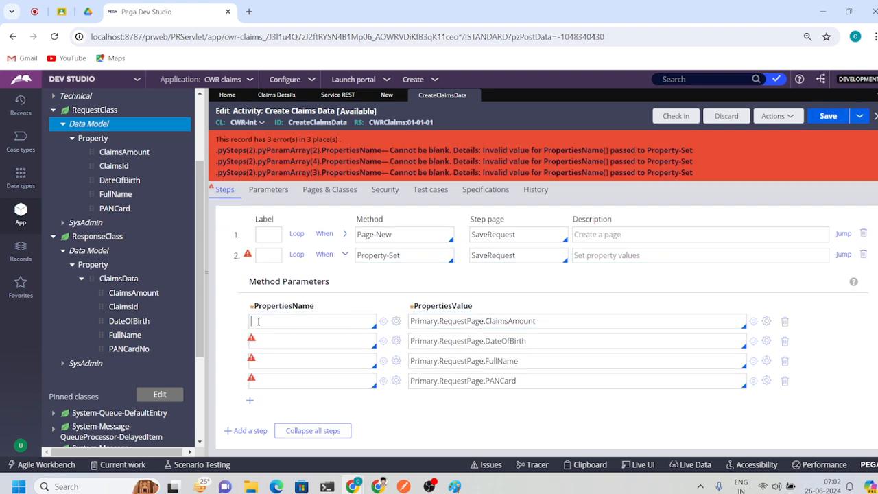
text(.)
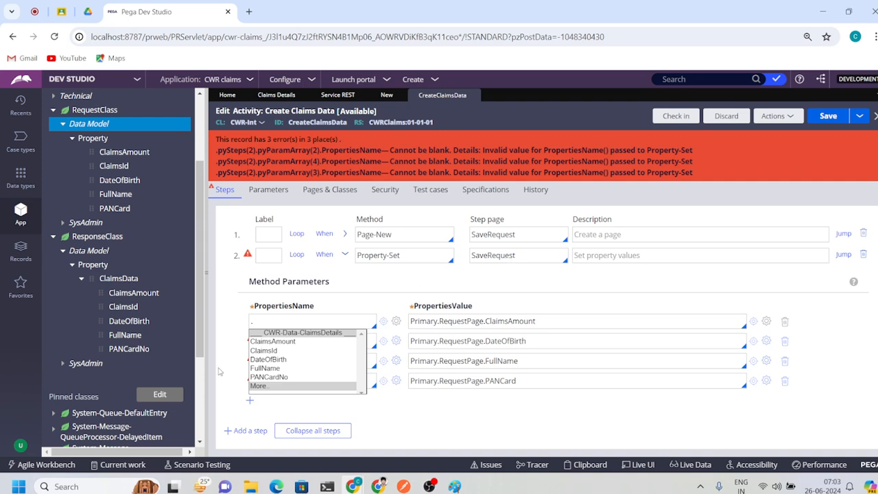
click(262, 342)
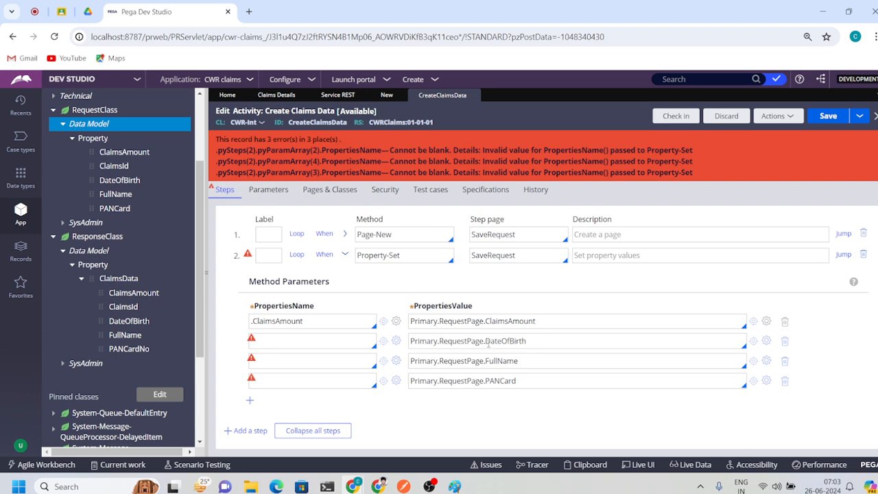
- Set the property name in the Primary.RequestPage.DateOfBirth row to .DateOfBirth, reusing the name from its value
double_click(505, 341)
key(ctrl+c)
click(287, 341)
text(.)
key(ctrl+v)
- Set the property name in the Primary.RequestPage.FullName row to .FullName, reusing the name from its value
double_click(493, 363)
key(ctrl+c)
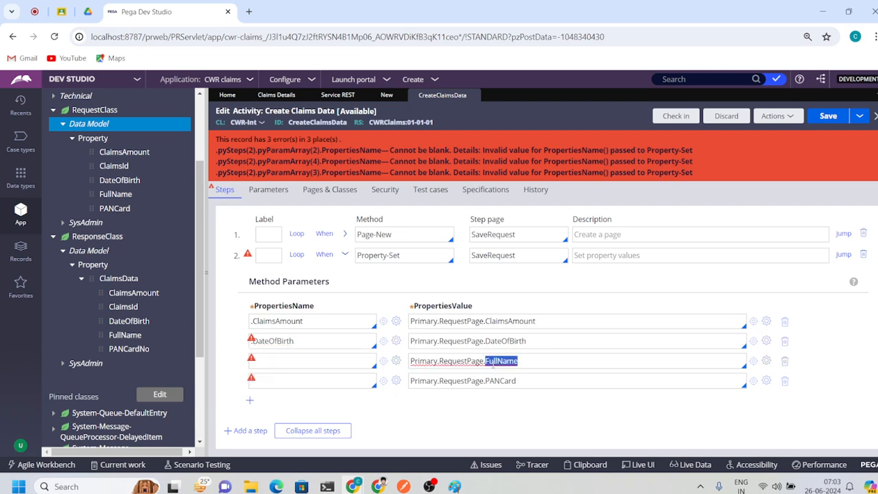
click(309, 365)
text(.)
key(ctrl+v)
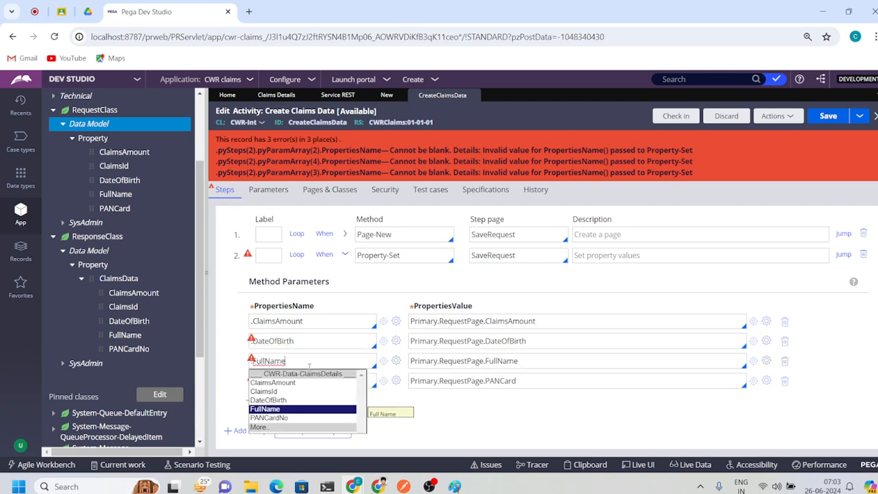
- Set the property name in the Primary.RequestPage.PANCard row to .PANCard and try to save the activity
double_click(490, 381)
key(ctrl+c)
click(304, 383)
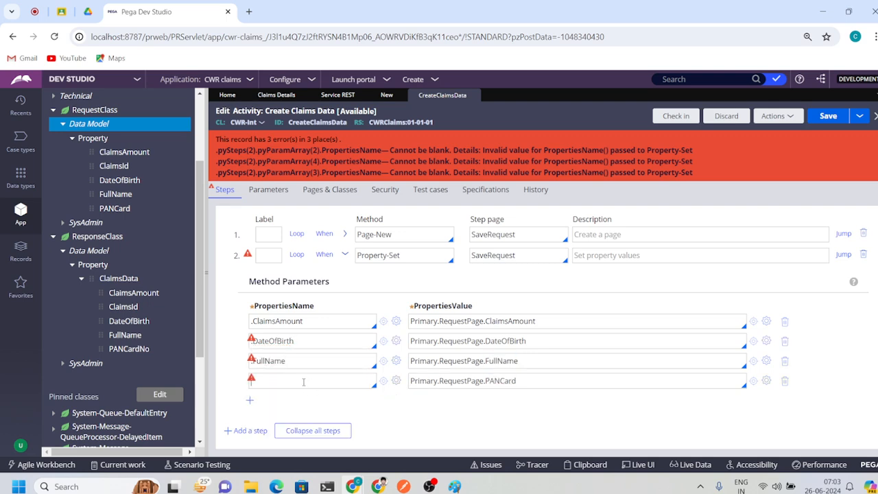
text(.)
key(ctrl+v)
click(825, 117)
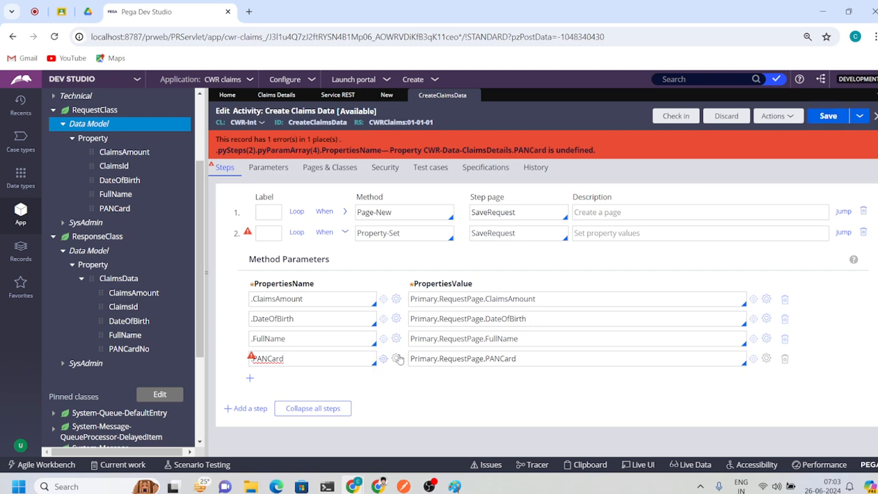
- Set the property name in the Primary.RequestPage.PANCard row to the existing property .PANCardNo and save the activity
key(Down)
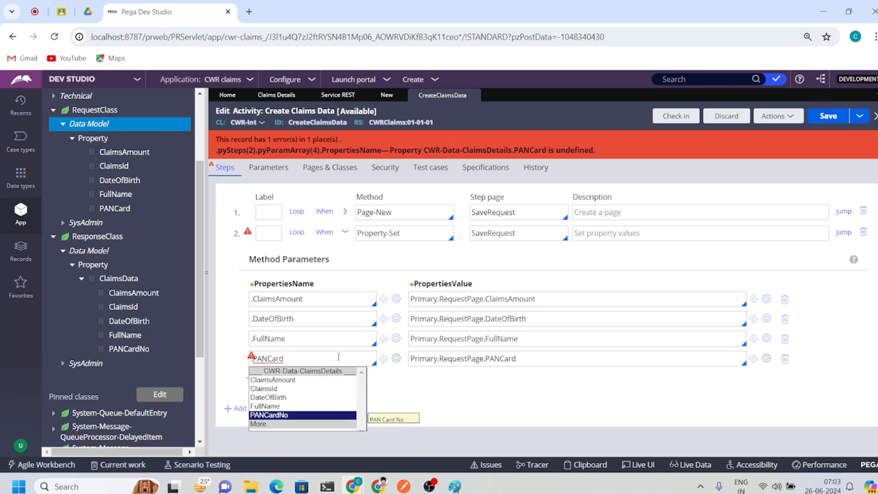
key(Return)
click(829, 118)
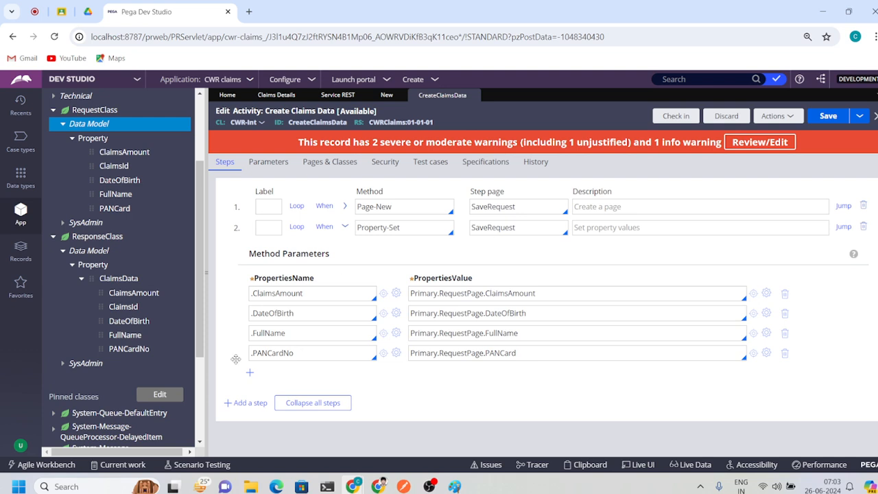
- Look at the POST request's body in Postman and return to the activity in Pega Dev Studio
click(314, 356)
click(545, 357)
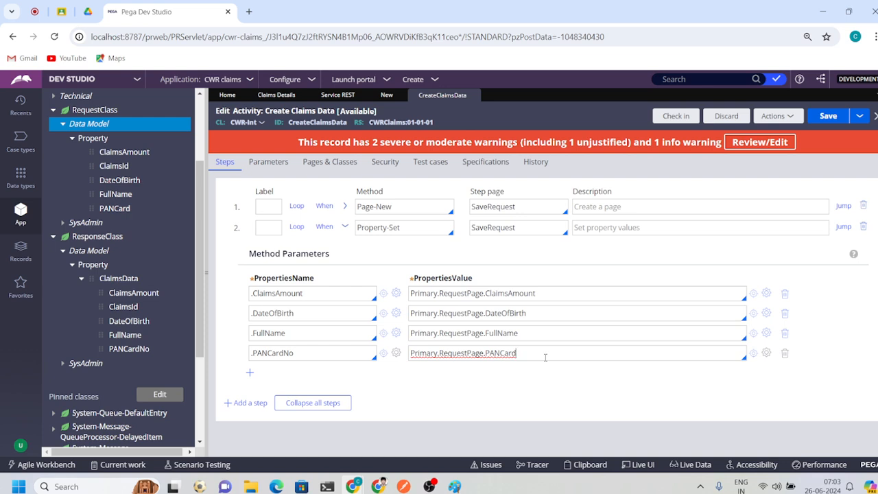
click(403, 487)
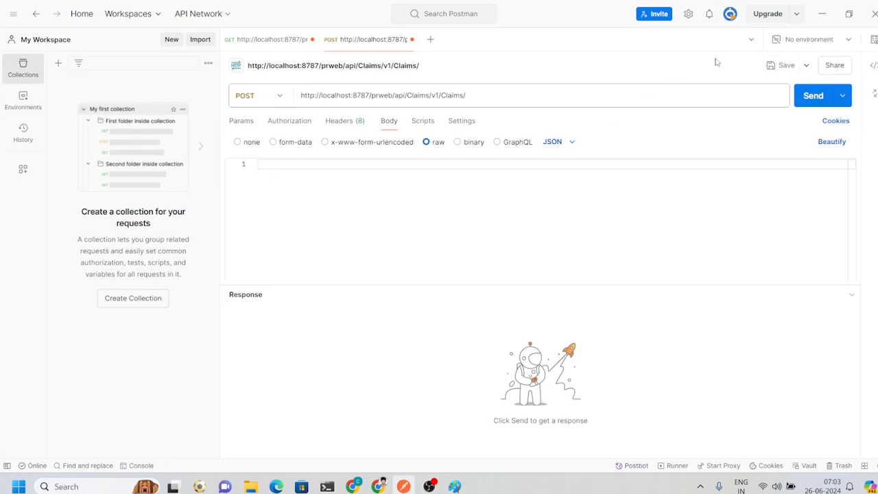
click(828, 17)
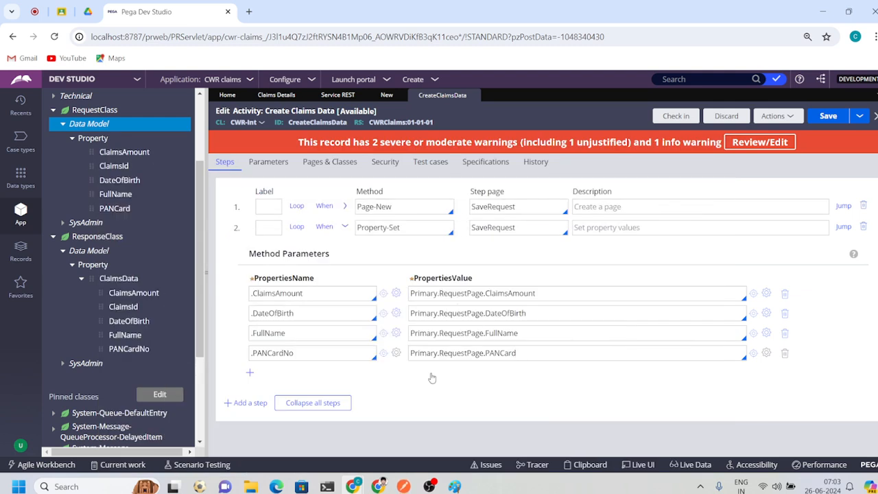
- Add a fifth Property-Set row and search for "generat" in the expression builder for its value
key(Return)
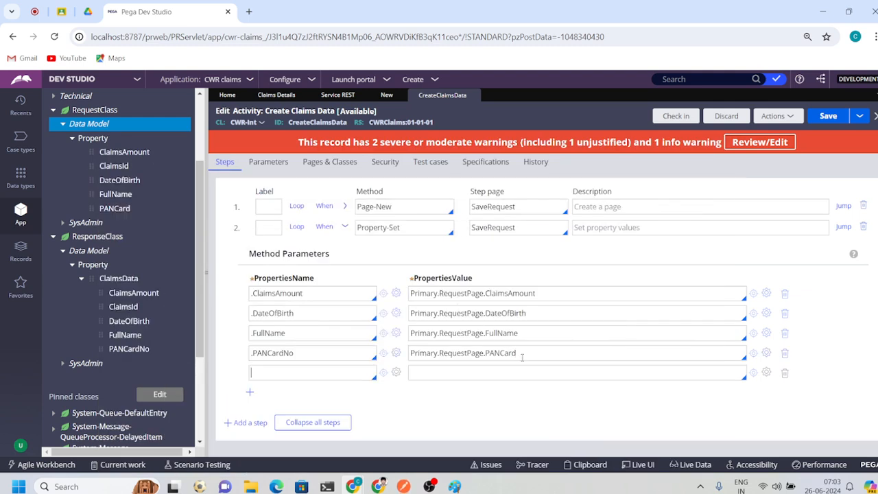
click(674, 376)
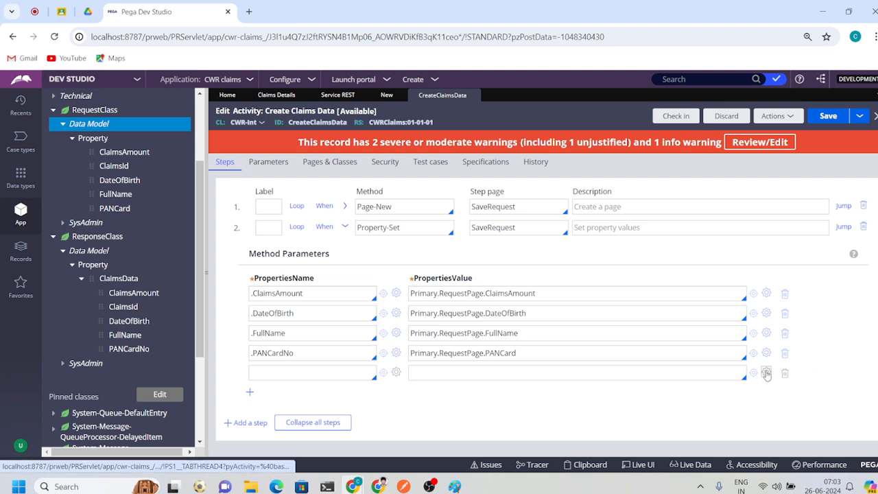
click(767, 373)
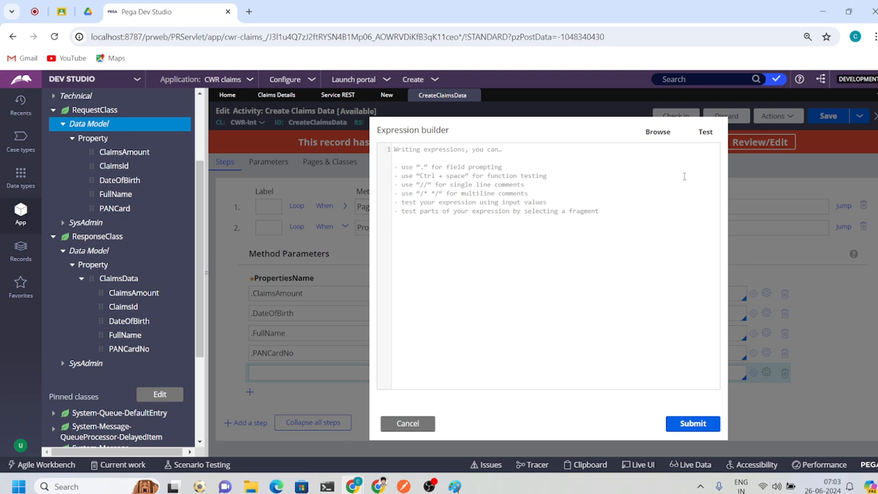
click(657, 132)
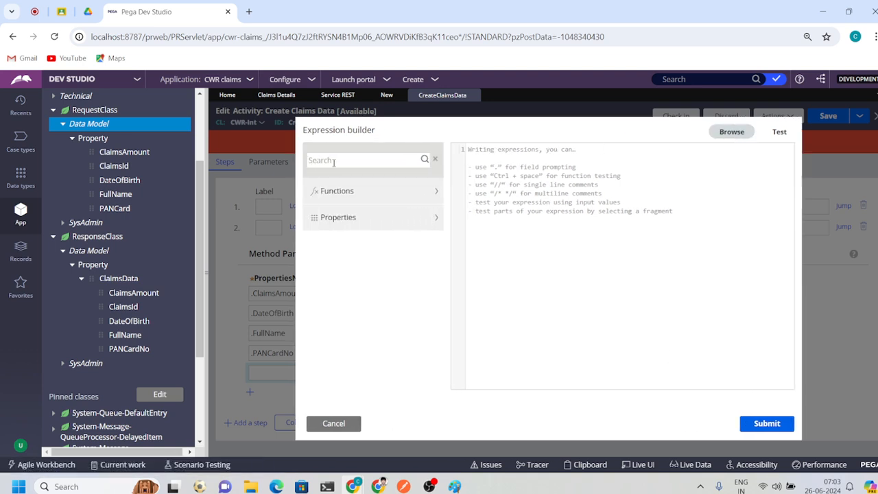
text(general)
key(BackSpace)
text(t)
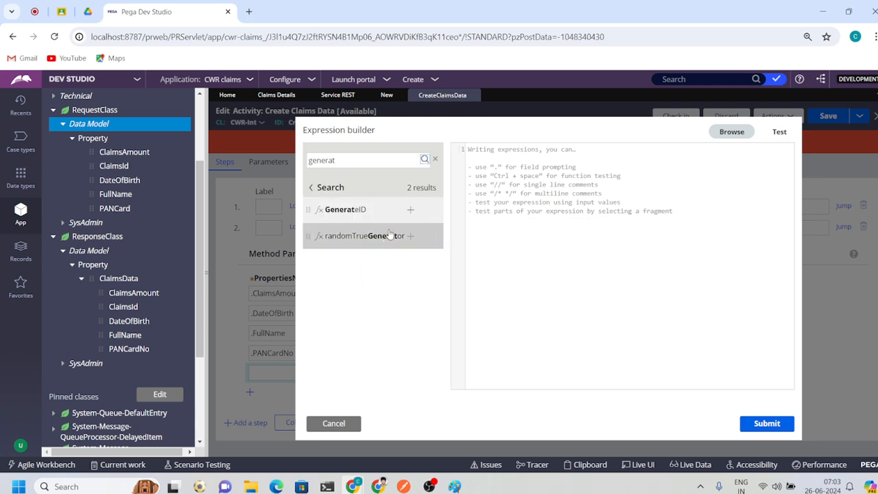
- Insert the GenerateID function with the argument "CWR", test the expression and submit it as the row's value
click(410, 209)
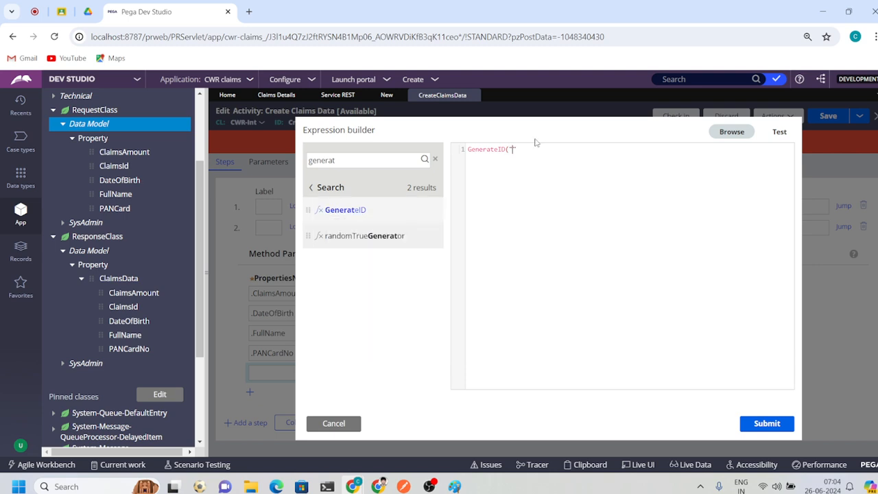
text("CWR"))
click(767, 133)
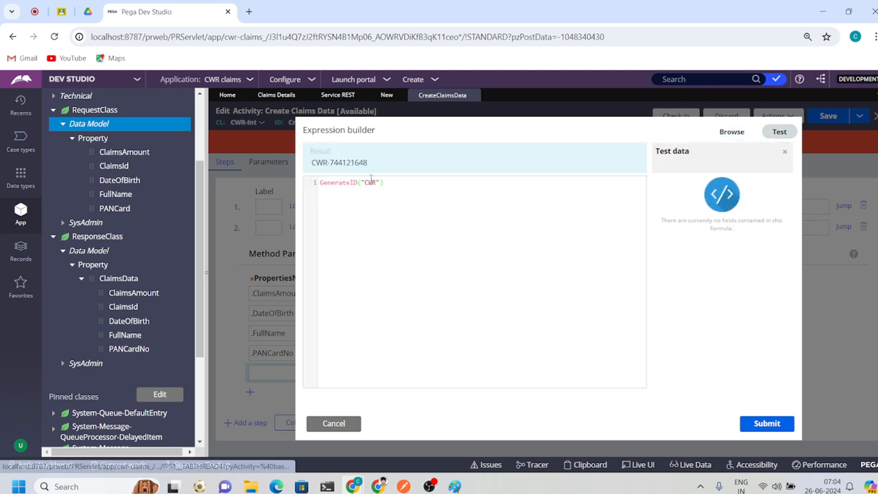
drag(334, 163, 374, 164)
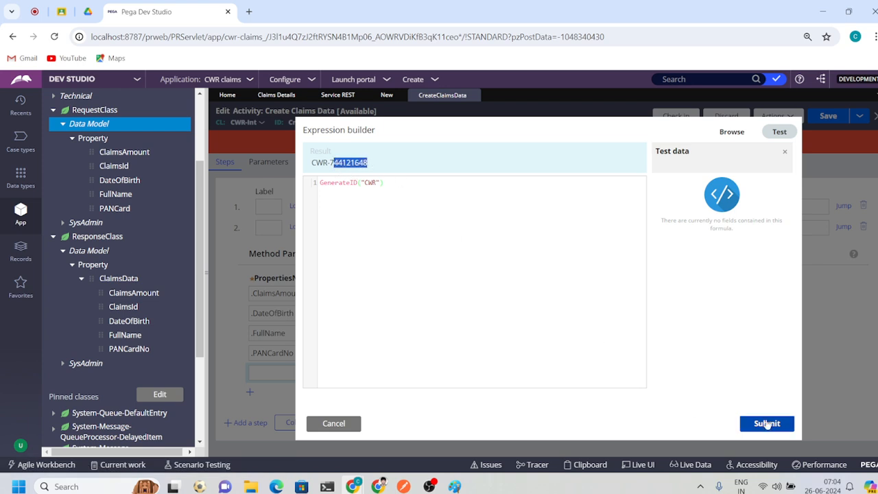
click(767, 424)
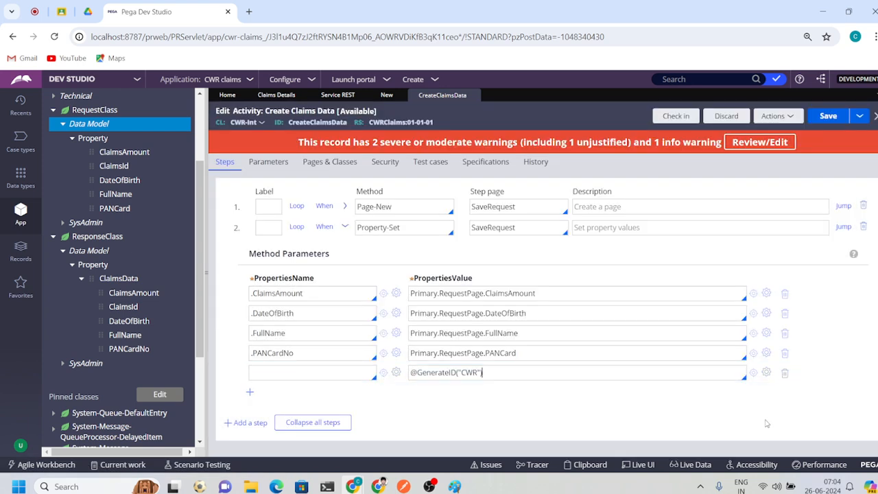
- Set the property name in the GenerateID row to .ClaimsId and save the activity
click(297, 372)
text(.)
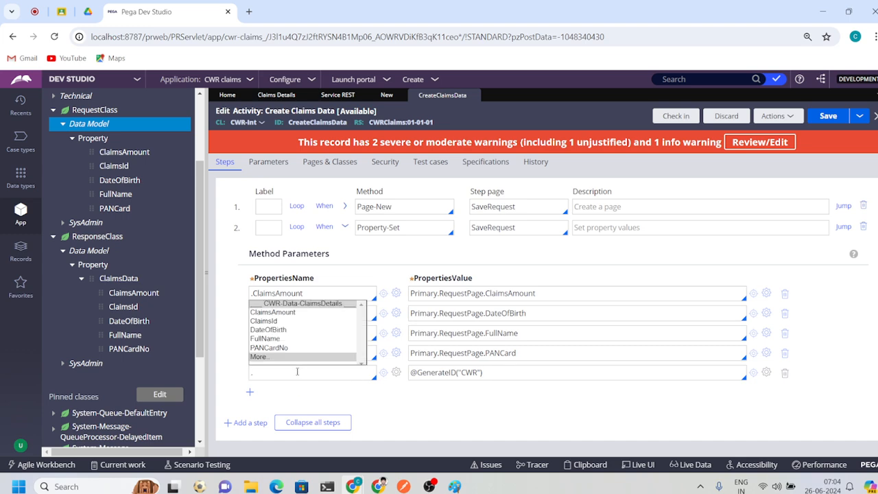
click(277, 321)
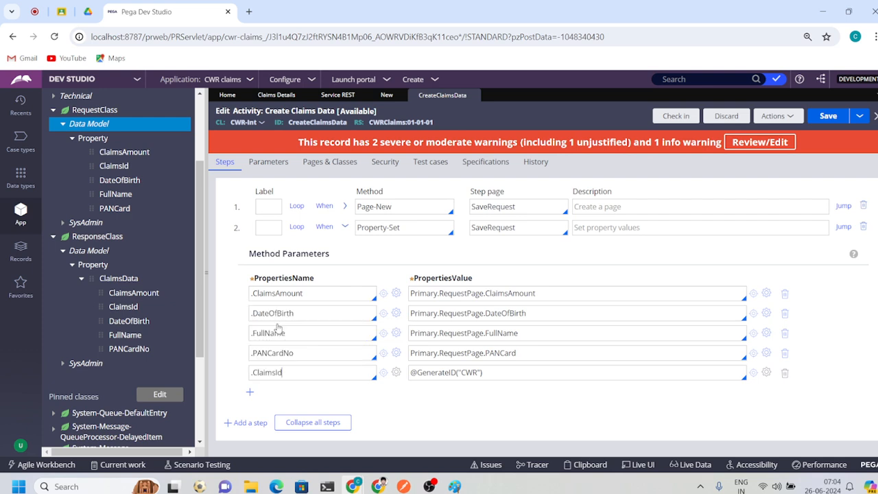
click(819, 118)
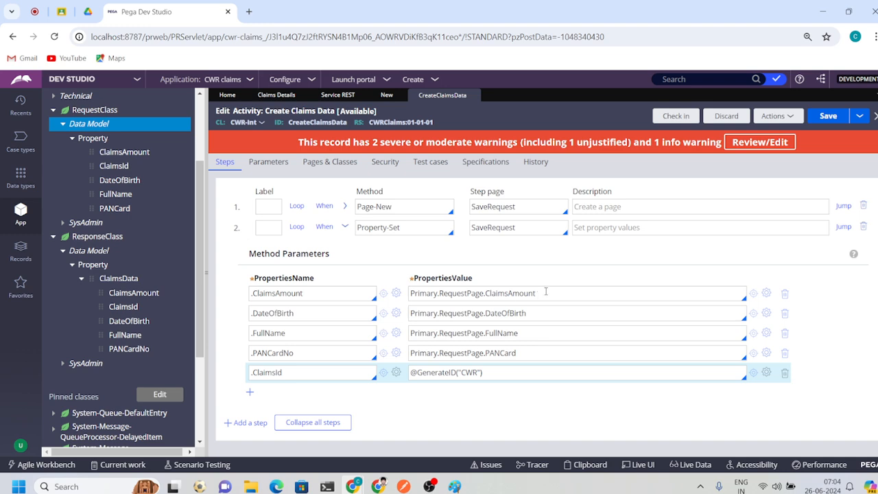
drag(298, 352, 251, 353)
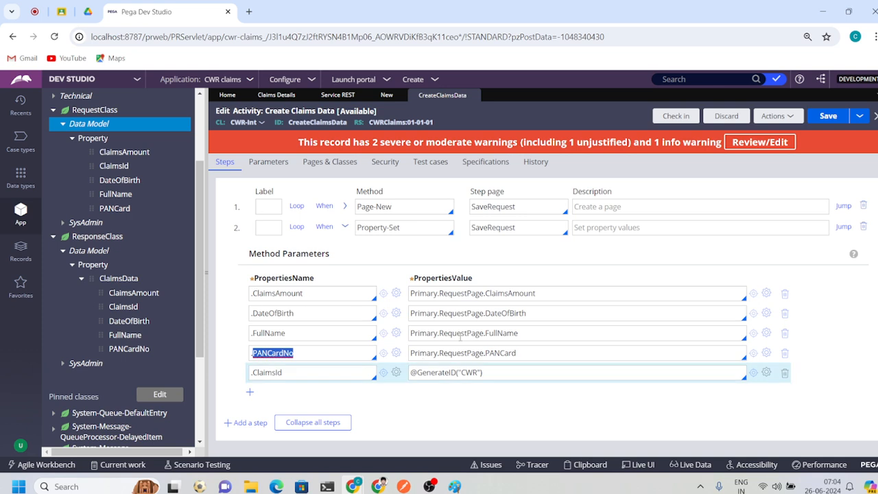
click(494, 373)
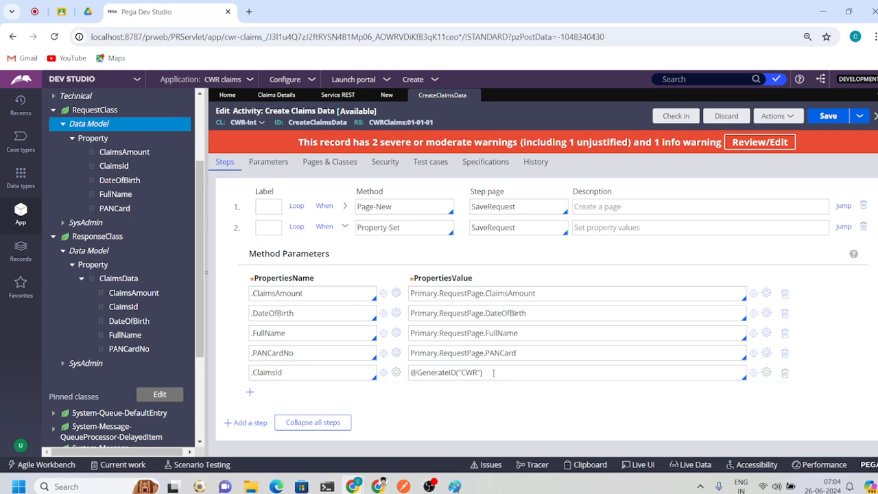
drag(494, 372, 410, 373)
click(295, 373)
- Add a third activity step using the Obj-Save method on the SaveRequest step page
click(344, 226)
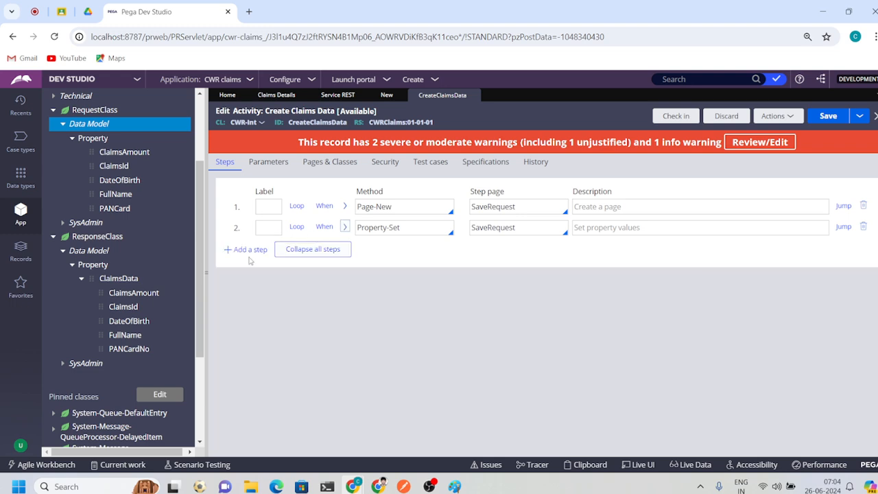
click(247, 251)
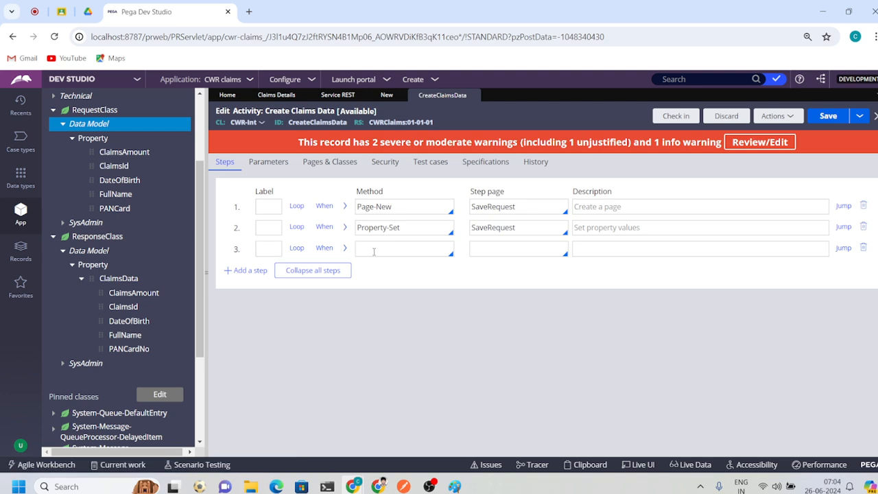
text(Obj-Save)
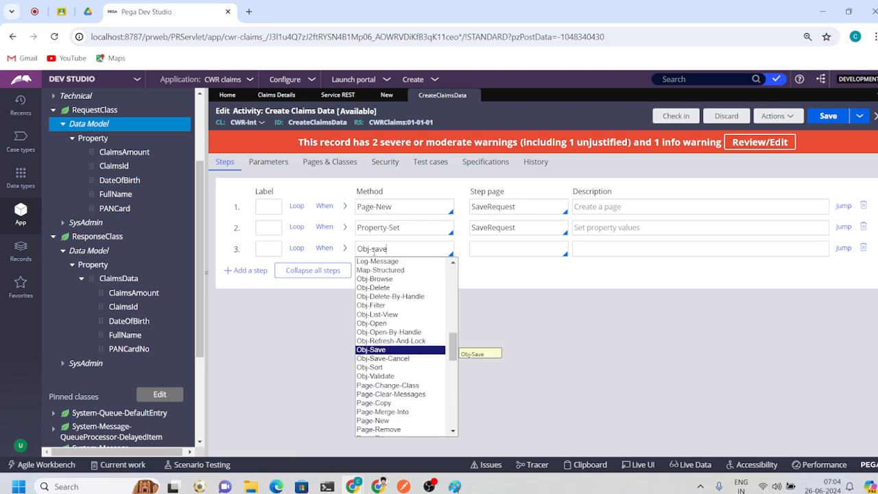
key(Return)
click(490, 247)
text(Sa)
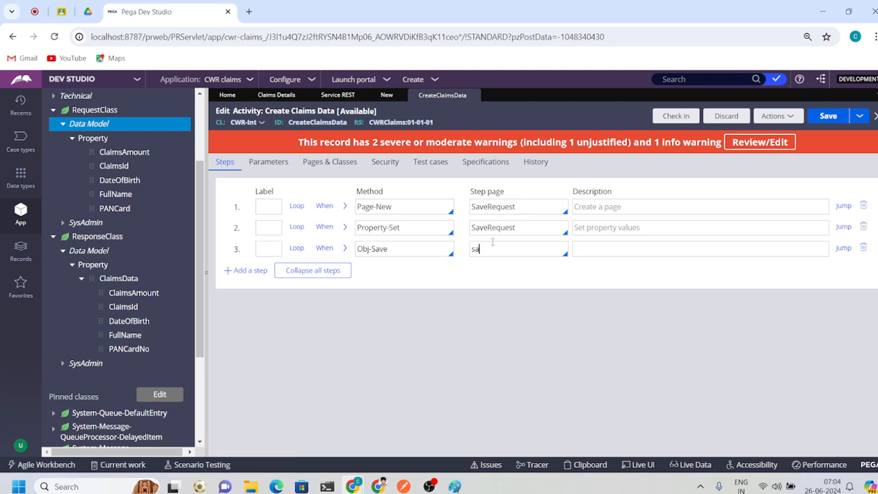
key(Return)
- Enable WriteNow in the Obj-Save step's method parameters and save the activity
click(344, 248)
click(295, 315)
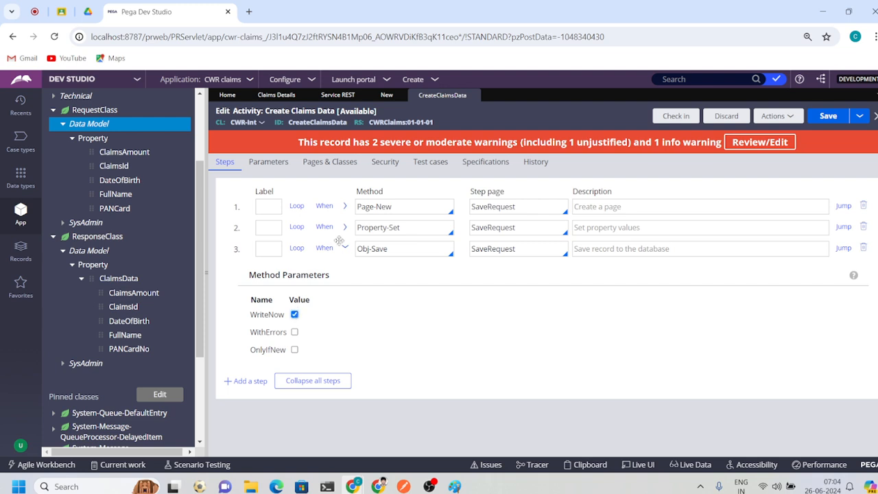
click(344, 248)
key(ctrl+s)
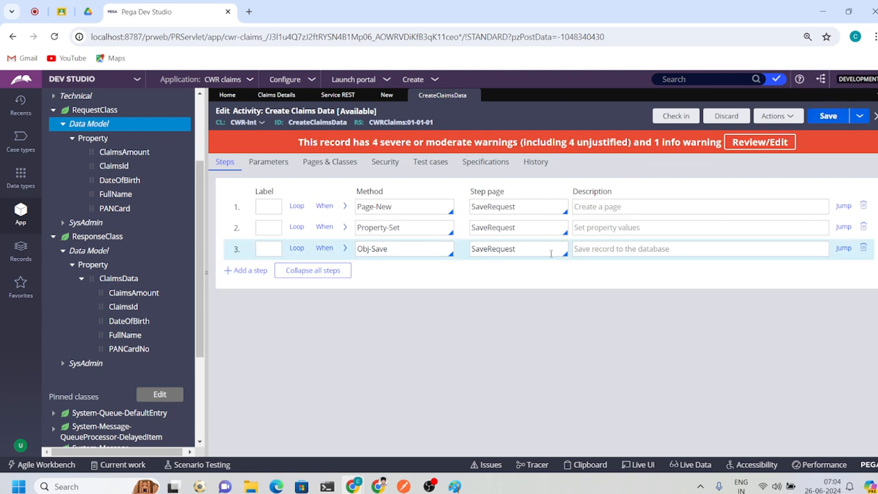
- Check the class defined for the SaveRequest page and return to the activity's steps
click(330, 162)
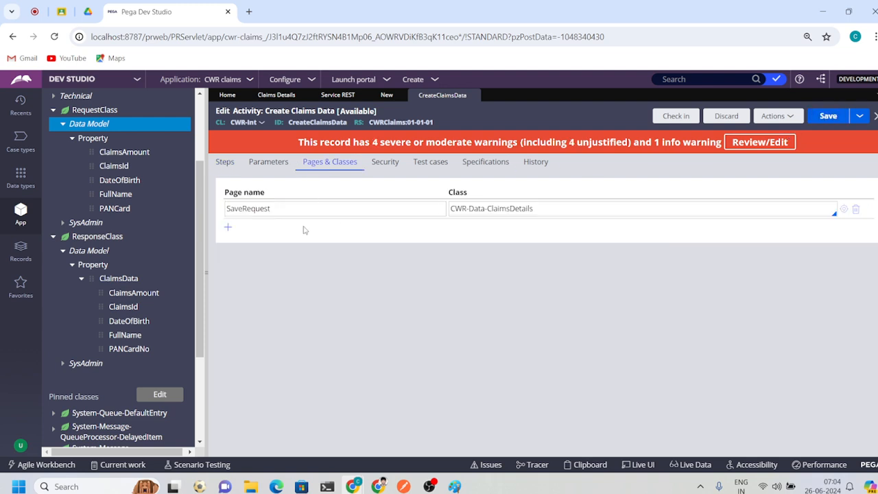
double_click(298, 212)
click(225, 162)
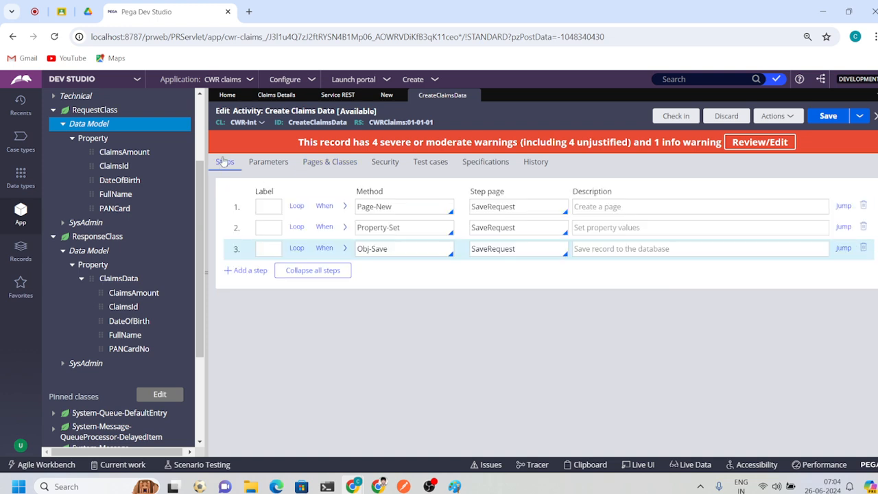
click(403, 486)
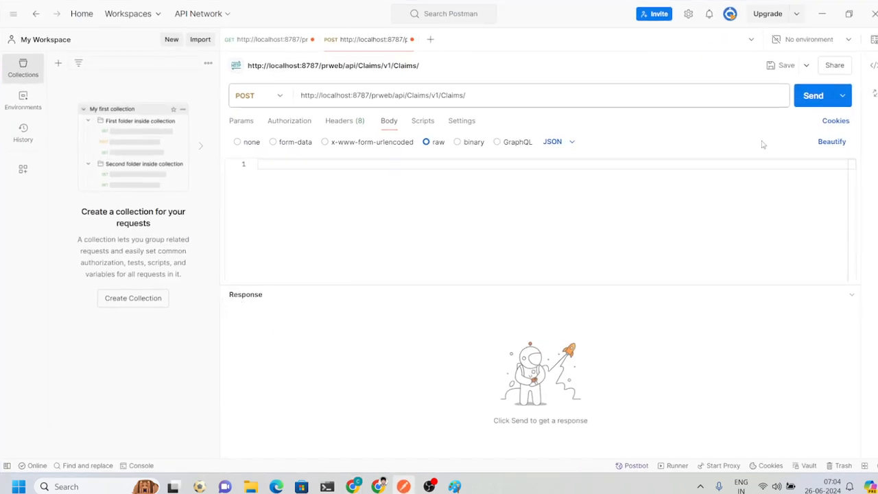
click(822, 14)
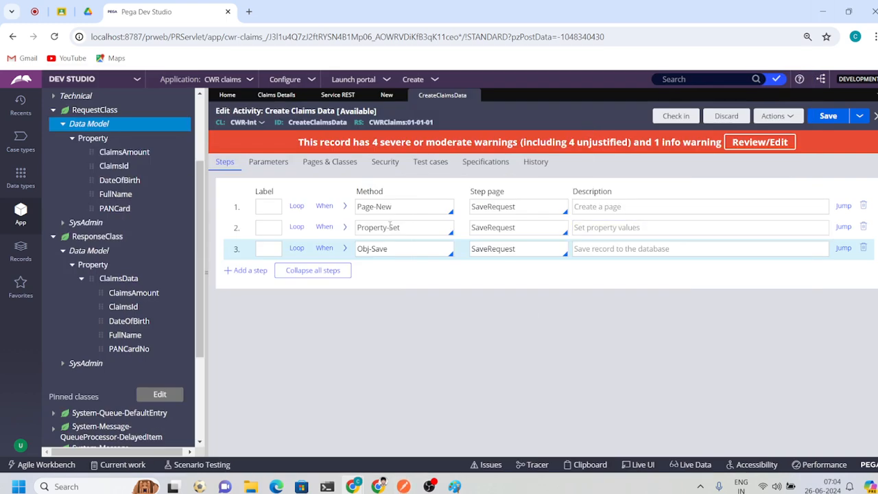
- Add a fourth activity step using the Property-Set method
click(391, 227)
key(ctrl+c)
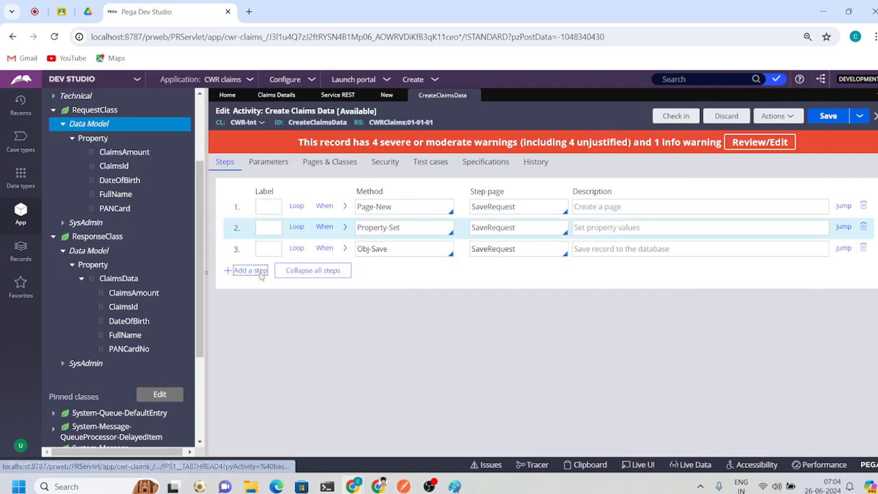
click(255, 271)
click(863, 248)
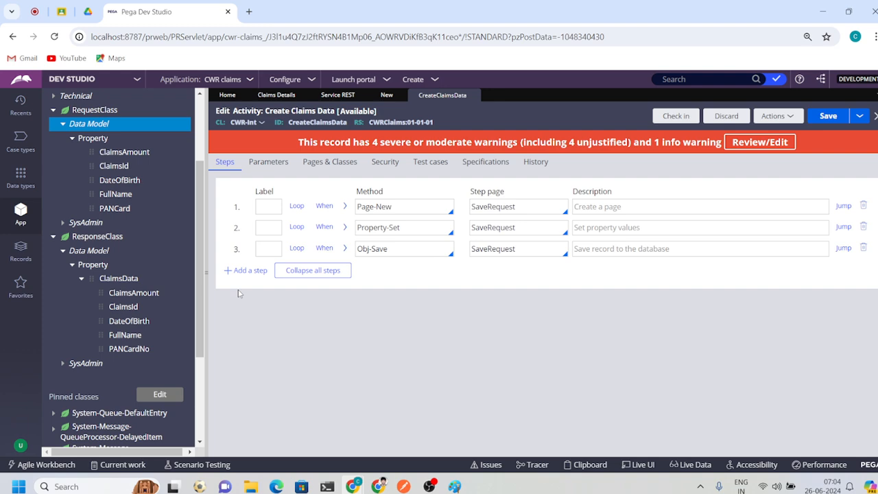
click(249, 271)
click(376, 269)
key(ctrl+v)
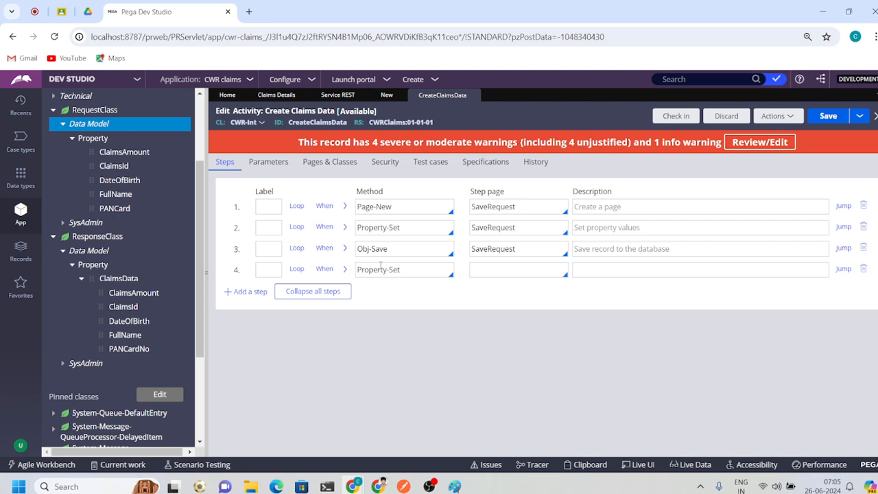
- Review the property mappings in the second step's Property-Set parameters and collapse them
click(345, 227)
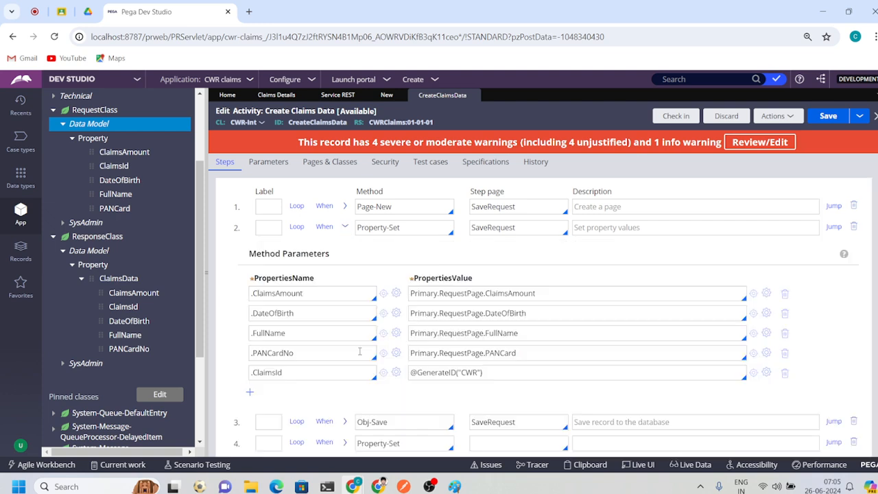
drag(312, 372, 256, 298)
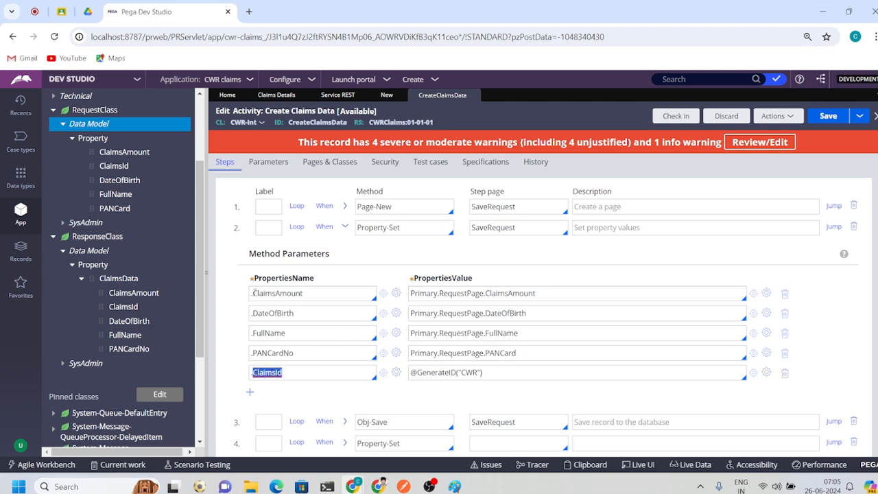
click(345, 227)
- Expand the fourth step's method parameters and set its step page to Primary
click(345, 270)
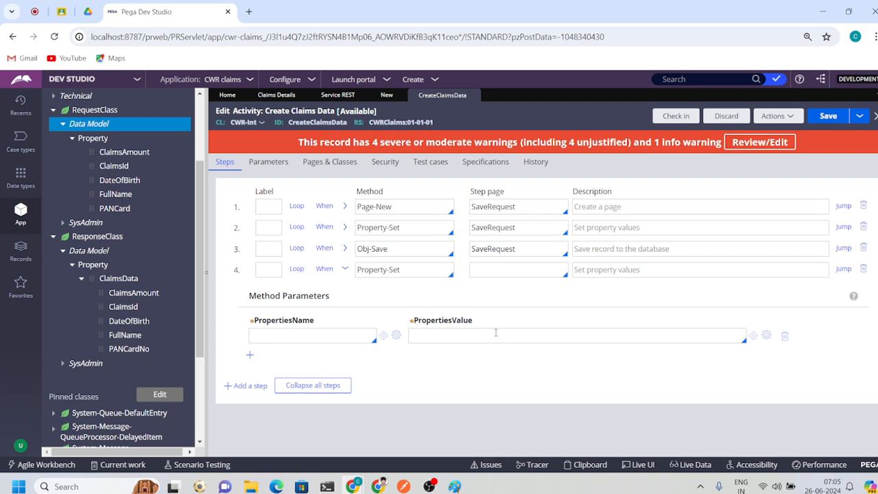
click(496, 332)
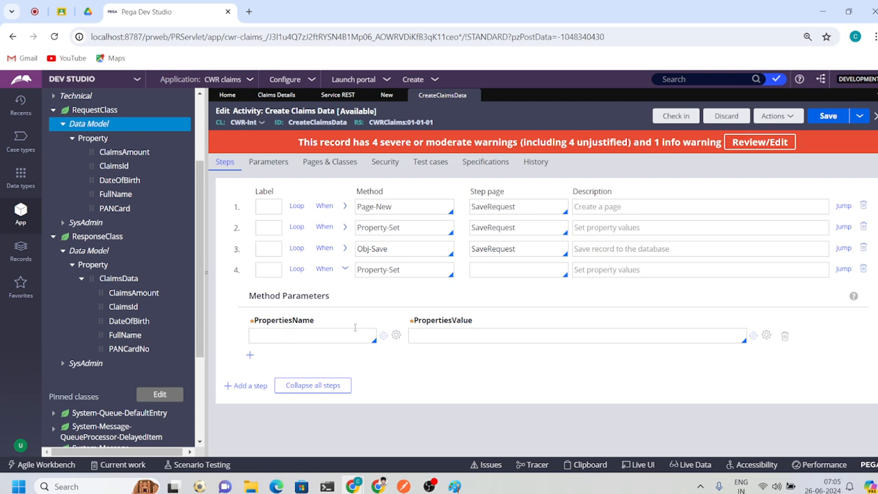
click(477, 270)
text(Primary)
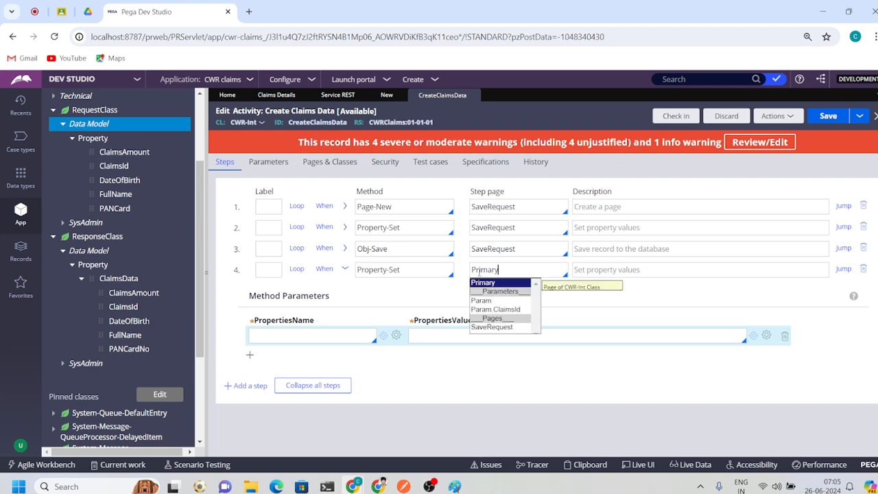
- Set the first property value of the fourth step to SaveRequest.ClaimsAmount and add a second row
click(438, 335)
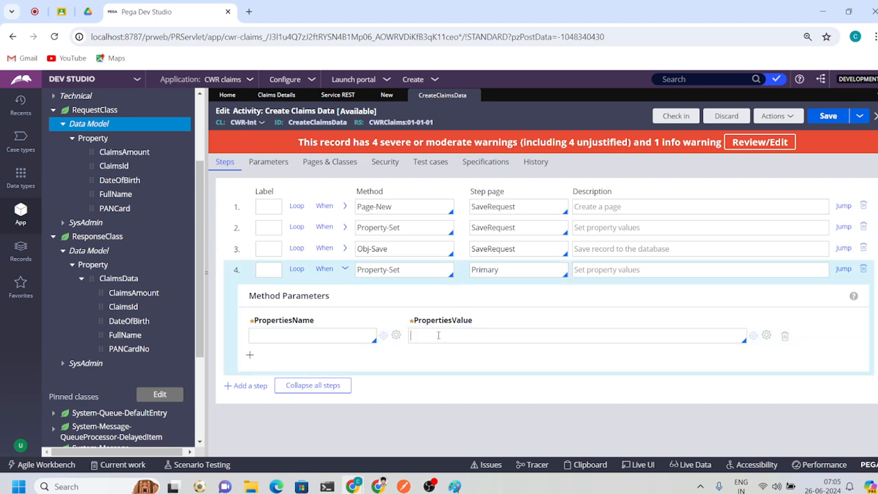
text(.)
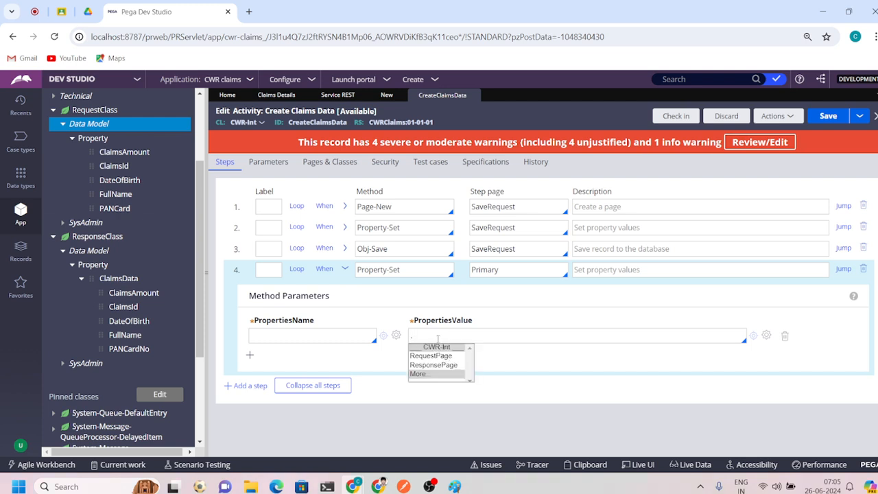
key(BackSpace)
key(Down)
key(Down)
key(Down)
key(Down)
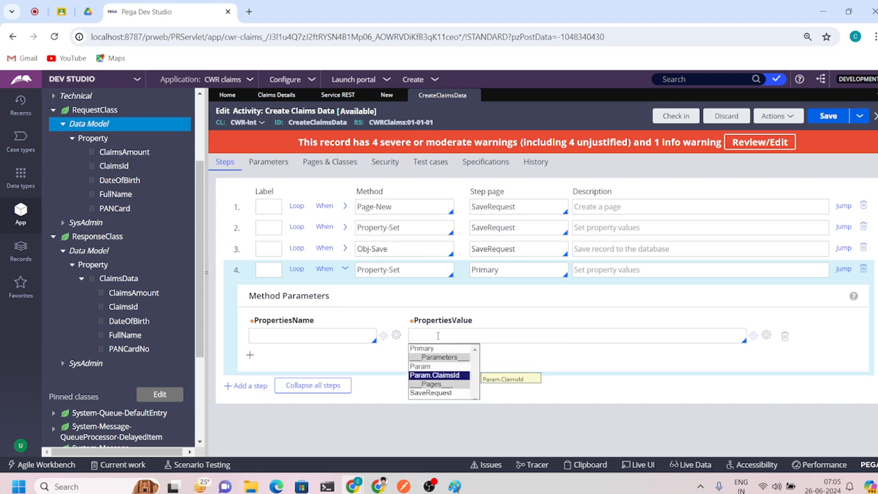
key(Return)
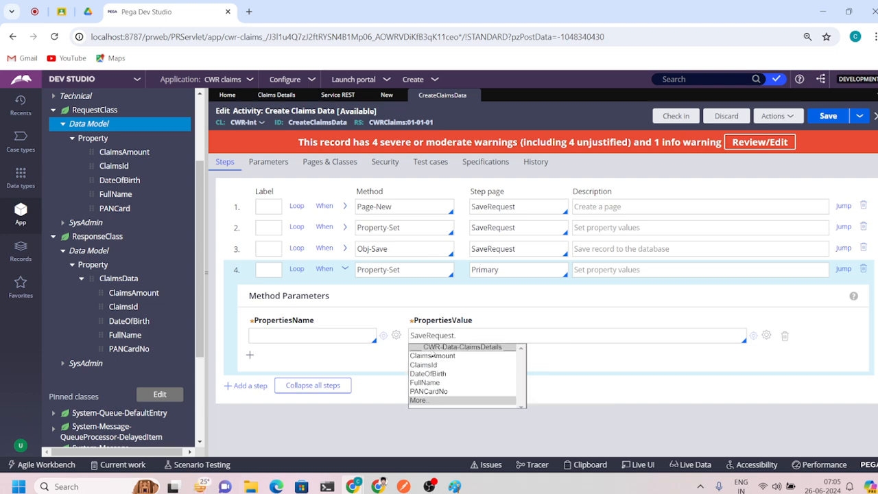
click(432, 356)
key(Return)
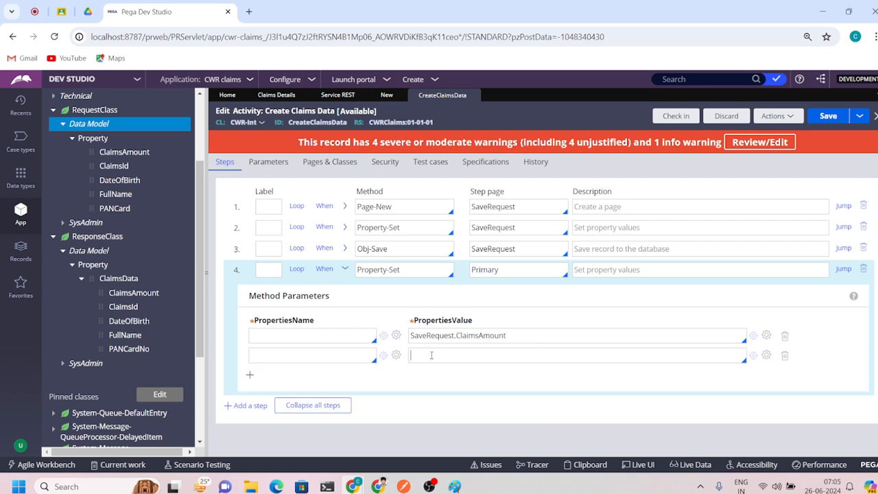
- Set the second row's property value to SaveRequest.ClaimsId and add a third row
key(Down)
key(Down)
key(Down)
key(Down)
key(Down)
key(Return)
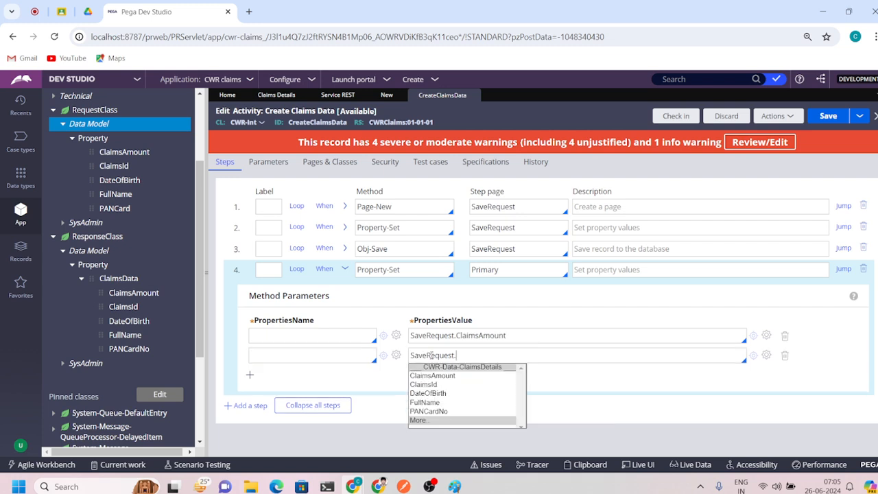
key(ctrl+a)
key(ctrl+c)
key(Right)
key(Down)
click(430, 387)
key(Return)
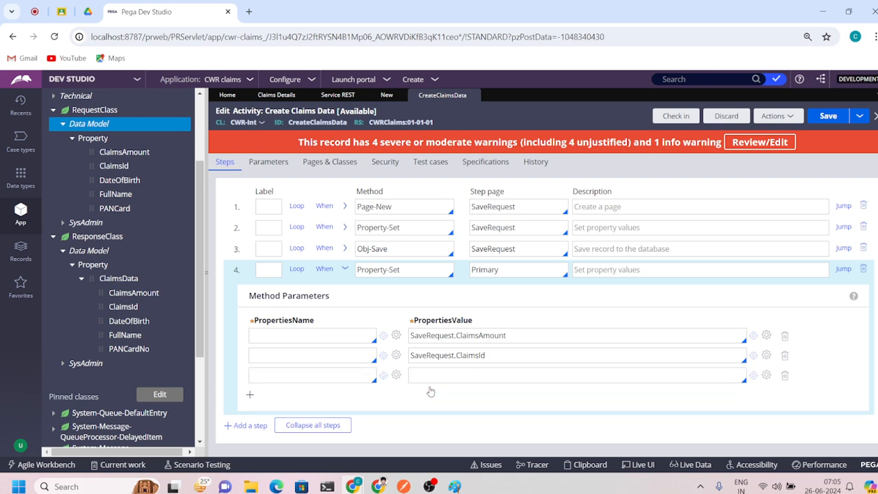
- Set the third row's property value to SaveRequest.DateOfBirth and add a fourth row
click(430, 377)
key(ctrl+v)
key(BackSpace)
double_click(430, 376)
key(ctrl+c)
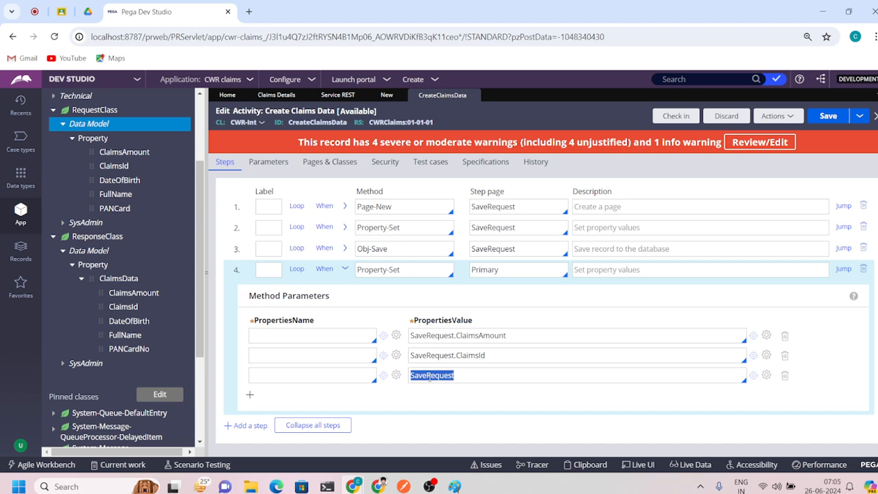
key(Right)
text(.)
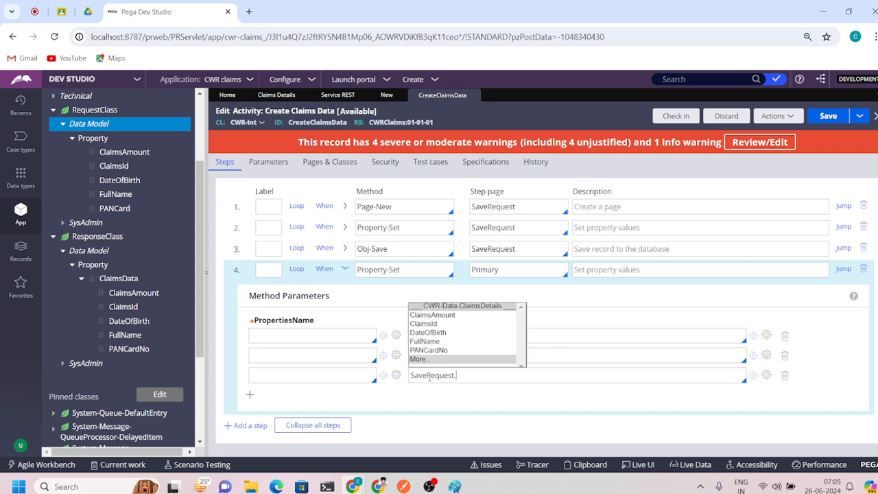
click(428, 333)
key(Return)
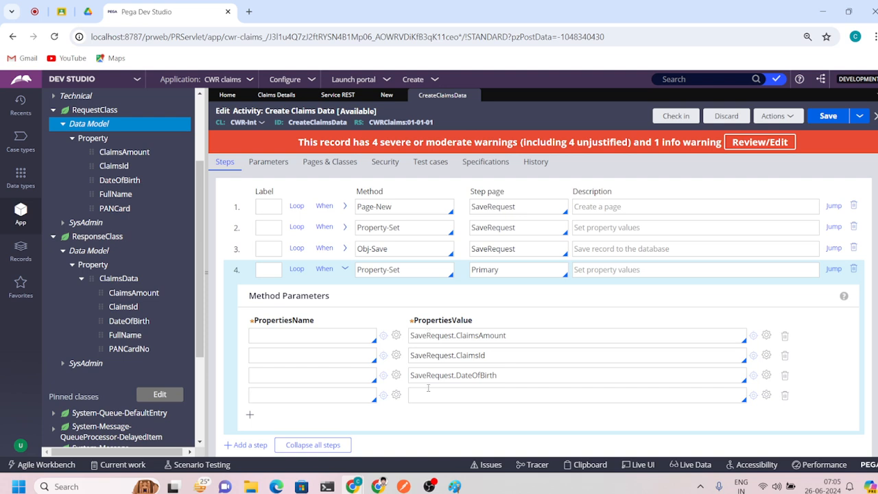
- Set the fourth row's property value to SaveRequest.FullName and a fifth row's to SaveRequest.PANCardNo
key(ctrl+v)
text(.)
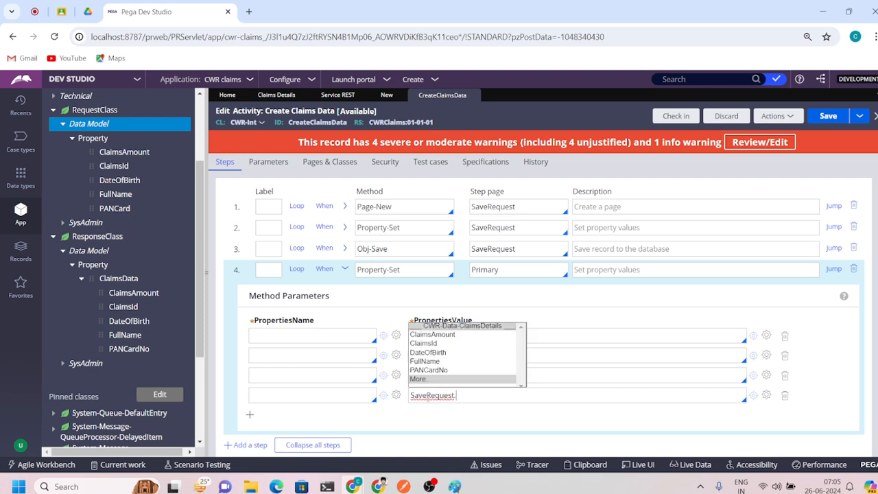
click(494, 361)
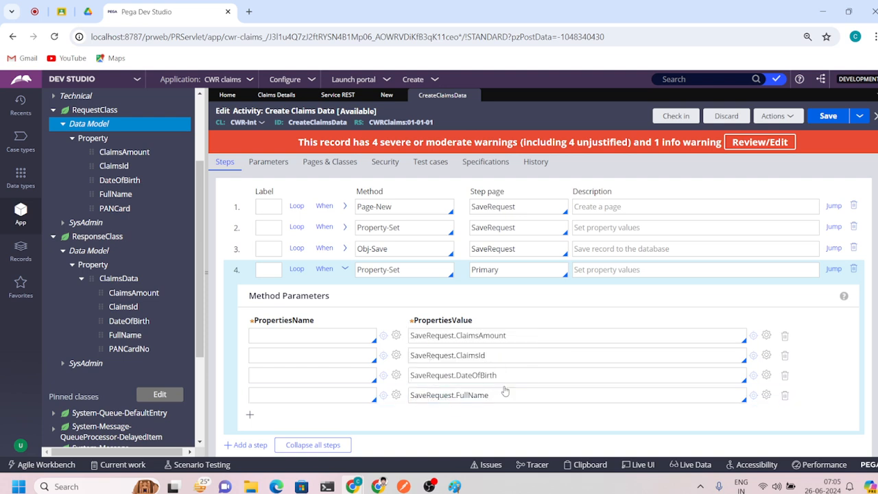
click(434, 416)
key(ctrl+v)
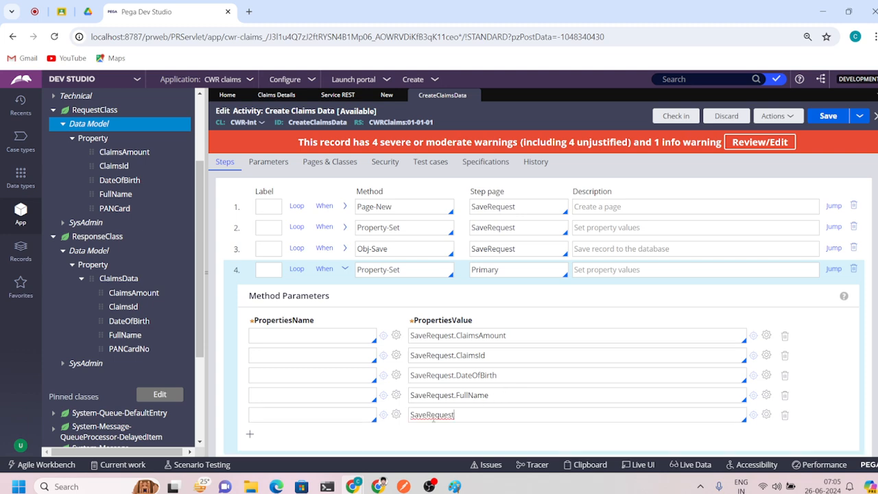
text(.)
click(419, 389)
- Set the property name paired with SaveRequest.ClaimsAmount to .ResponsePage.ClaimsData.ClaimsAmount
click(286, 335)
text(.)
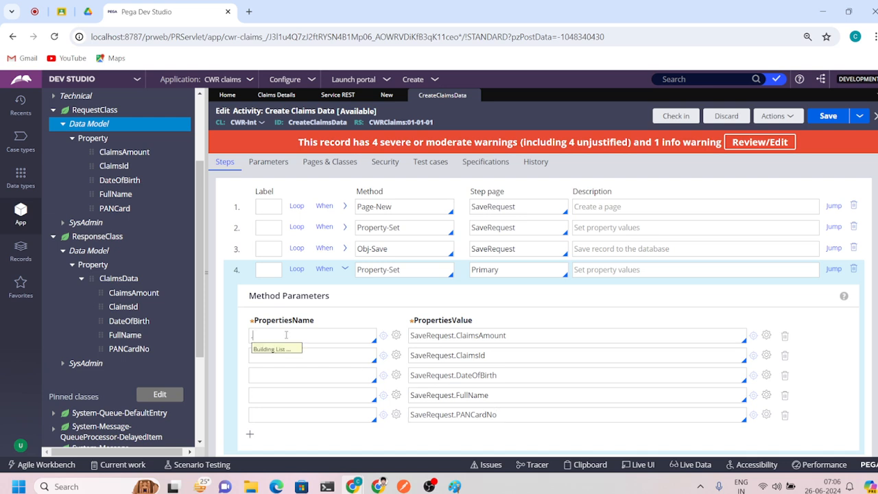
key(Down)
key(Down)
key(Return)
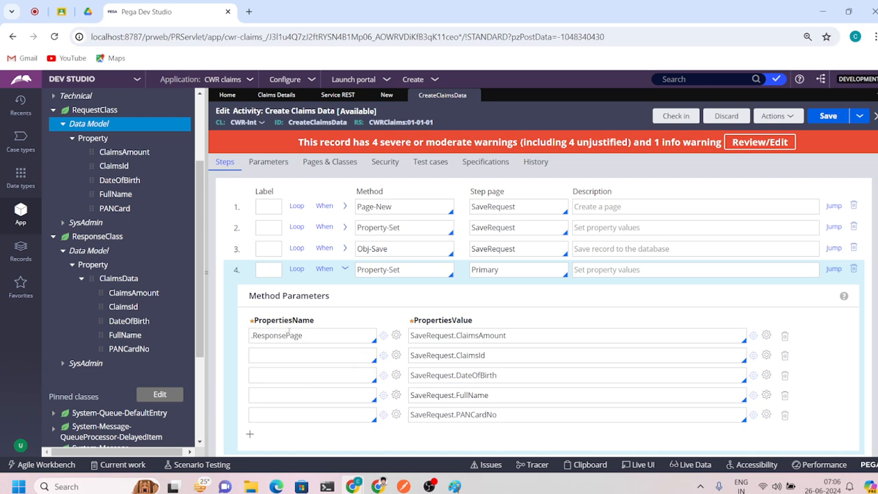
text(.)
click(273, 357)
text(.ClaimsData.)
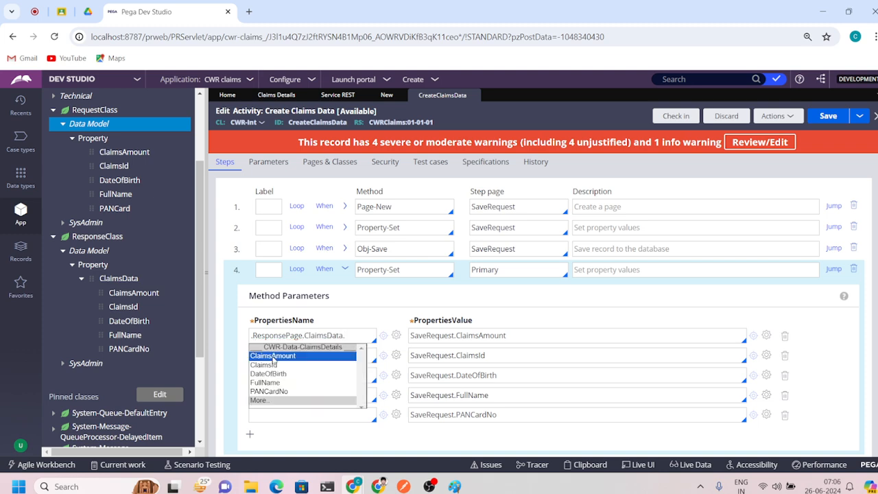
click(274, 356)
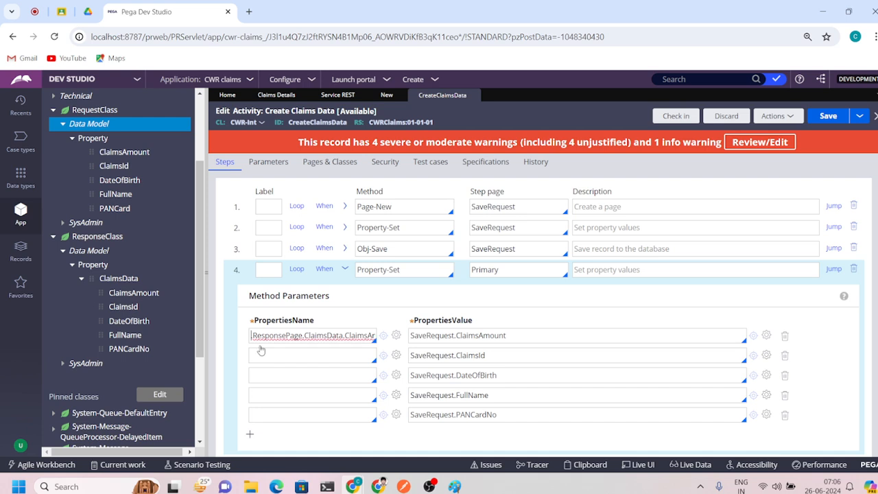
- Reuse the .ResponsePage.ClaimsData. prefix to set the second row's property name to .ResponsePage.ClaimsData.ClaimsId
key(shift+Right)
key(shift+Right)
key(shift+Right)
key(shift+Right)
key(shift+Right)
key(shift+Right)
key(shift+Right)
key(shift+Right)
key(shift+Right)
key(shift+Right)
key(shift+Right)
key(shift+Right)
key(shift+Right)
key(shift+Right)
key(shift+Right)
key(shift+Right)
key(shift+Right)
key(shift+Right)
key(shift+Right)
key(shift+Right)
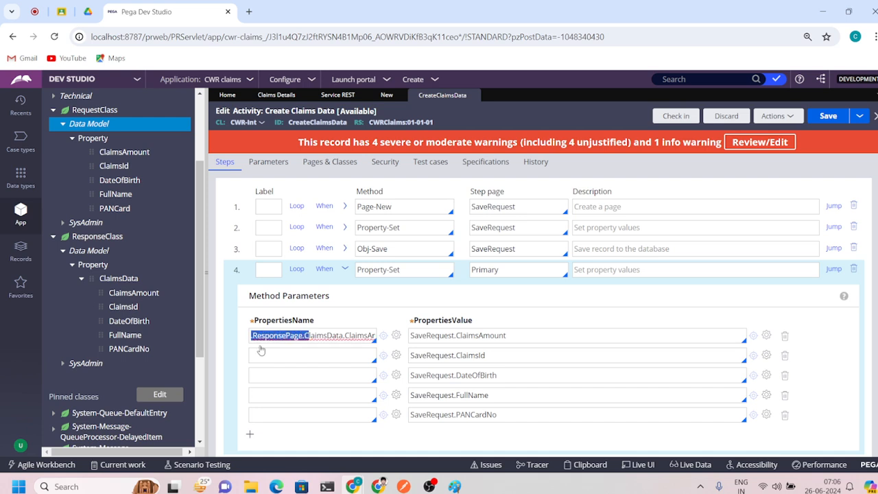
key(shift+Right)
key(shift+Right)
key(shift+Right)
key(shift+Right)
key(shift+Right)
key(ctrl+c)
click(263, 355)
key(ctrl+v)
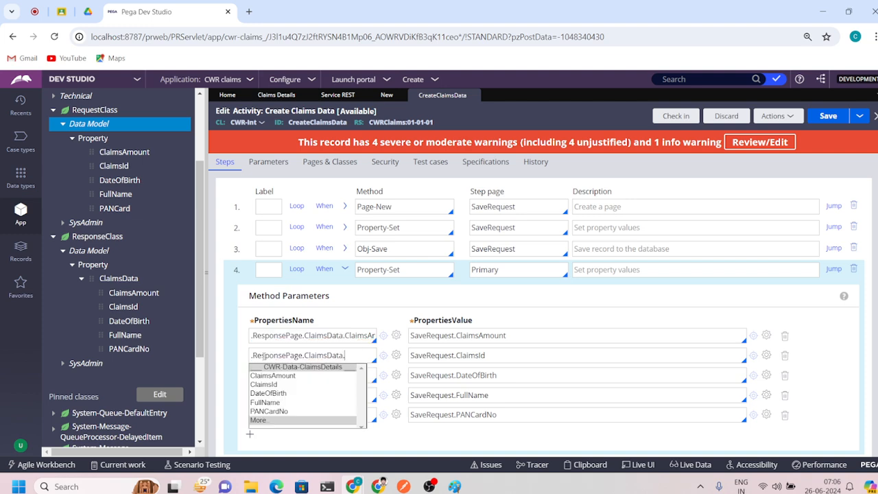
key(Down)
key(Down)
key(Return)
- Set the property name in the SaveRequest.DateOfBirth row to .ResponsePage.ClaimsData.DateOfBirth
click(258, 377)
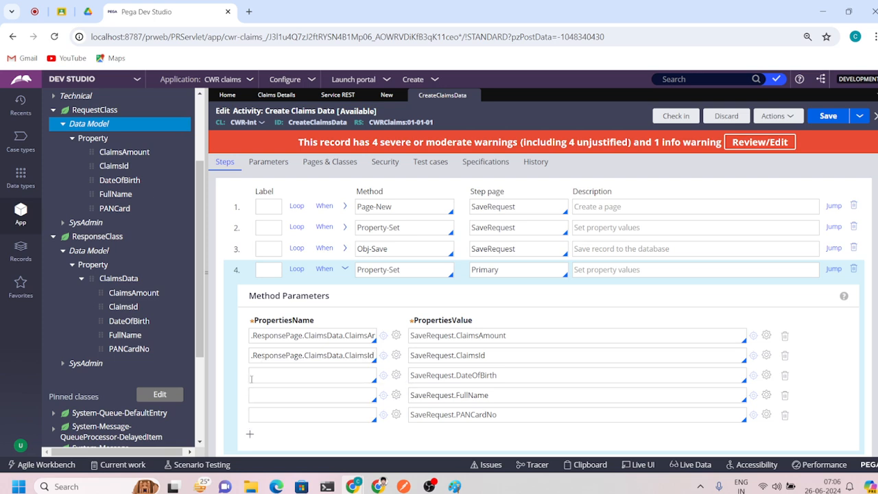
key(ctrl+v)
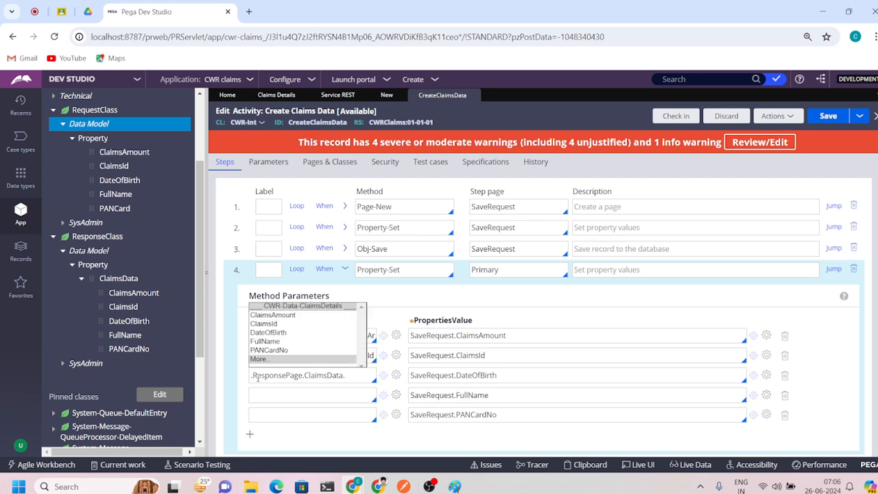
key(Down)
key(Down)
key(Down)
key(Return)
- Set the property name in the SaveRequest.FullName row to .ResponsePage.ClaimsData.FullName
click(261, 395)
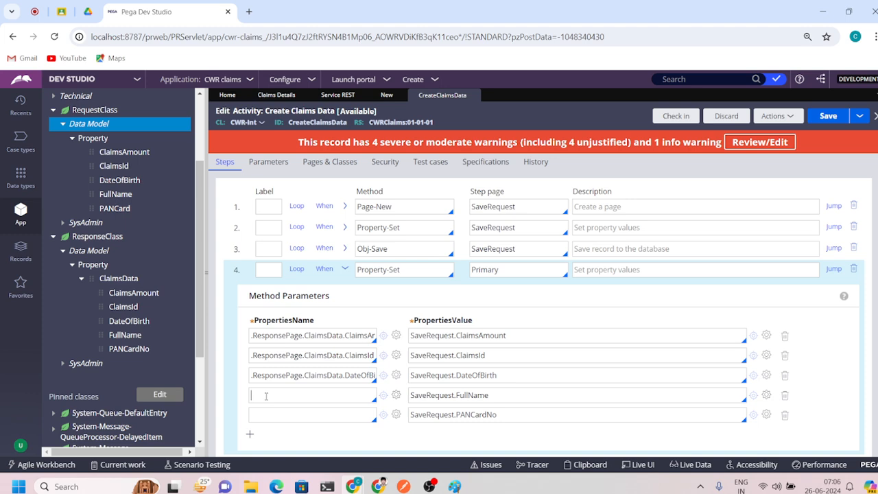
key(ctrl+v)
key(Down)
key(Down)
key(Down)
key(Down)
key(Return)
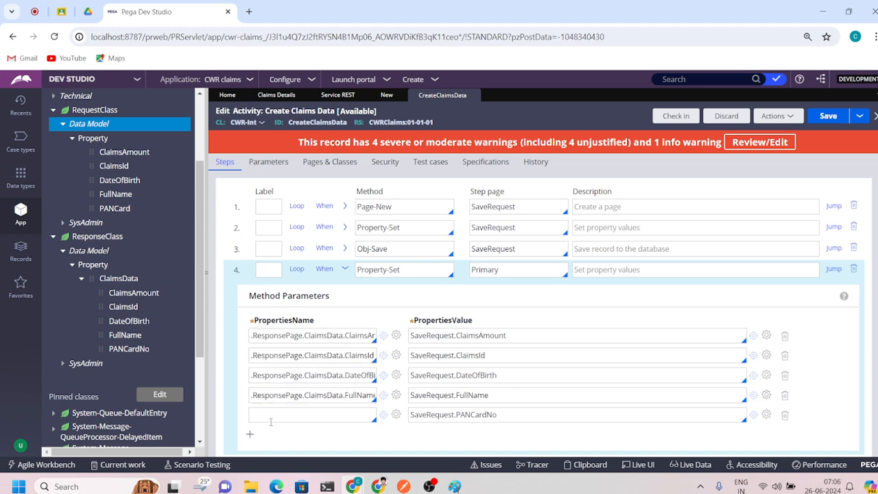
- Set the property name in the SaveRequest.PANCardNo row to .ResponsePage.ClaimsData.PANCardNo and save the activity
click(271, 419)
key(ctrl+v)
key(Down)
key(Down)
key(Down)
key(Down)
key(Down)
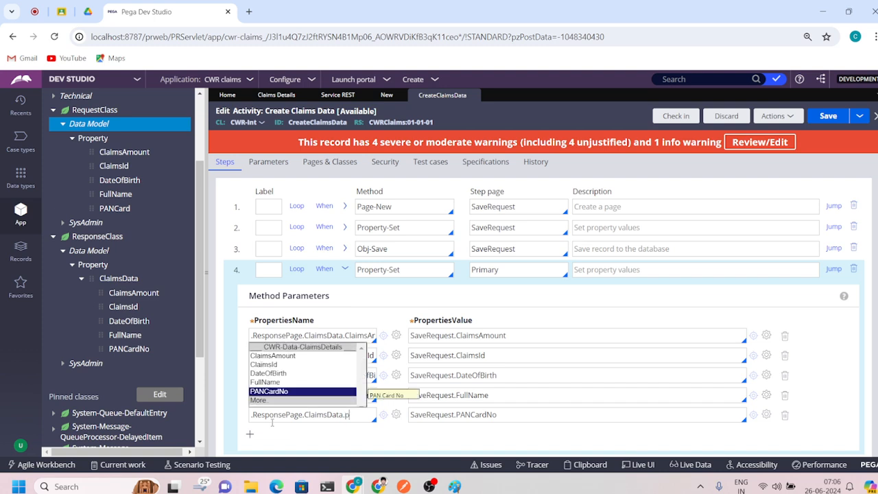
key(Return)
click(828, 120)
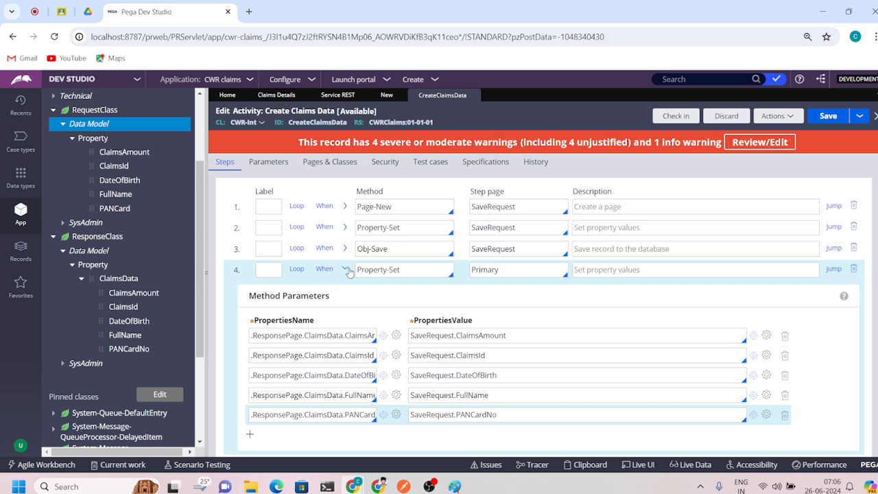
- Collapse the parameters of the fourth activity step and save the CreateClaimsData activity
click(347, 270)
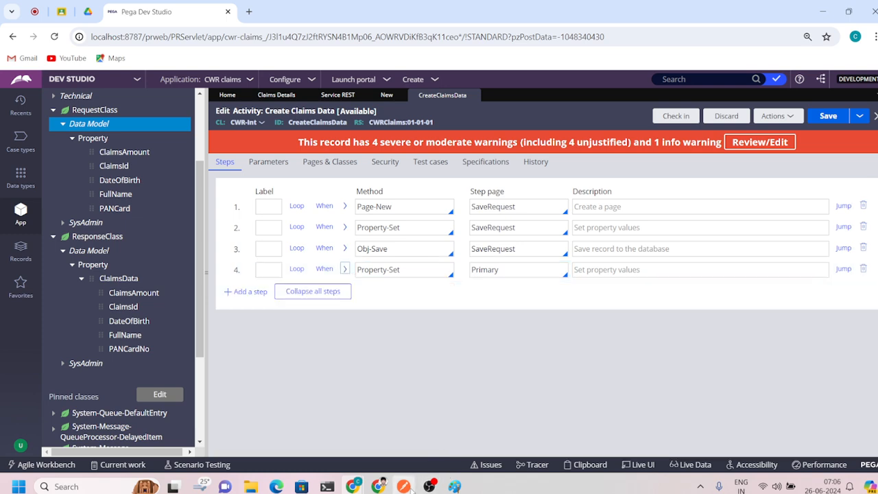
click(403, 486)
click(823, 15)
click(827, 116)
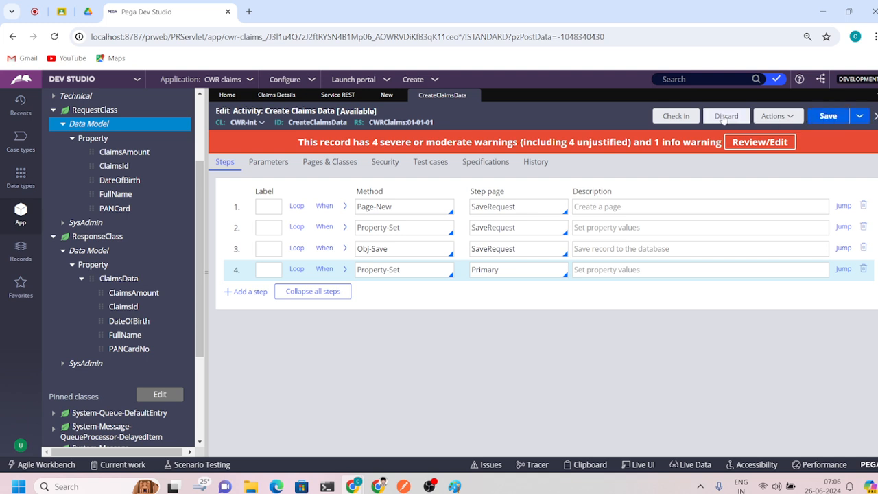
- Set the POST method's implementation activity to CreateClaimsData in the Create Claims Service REST rule
click(382, 97)
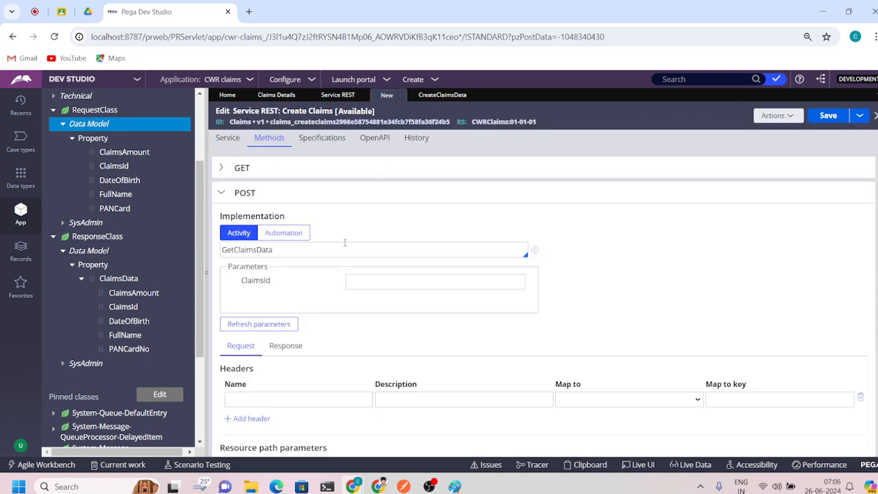
click(304, 249)
key(Up)
key(Return)
- Check the CreateClaimsData activity for defined parameters, return to its steps and save it again
click(423, 95)
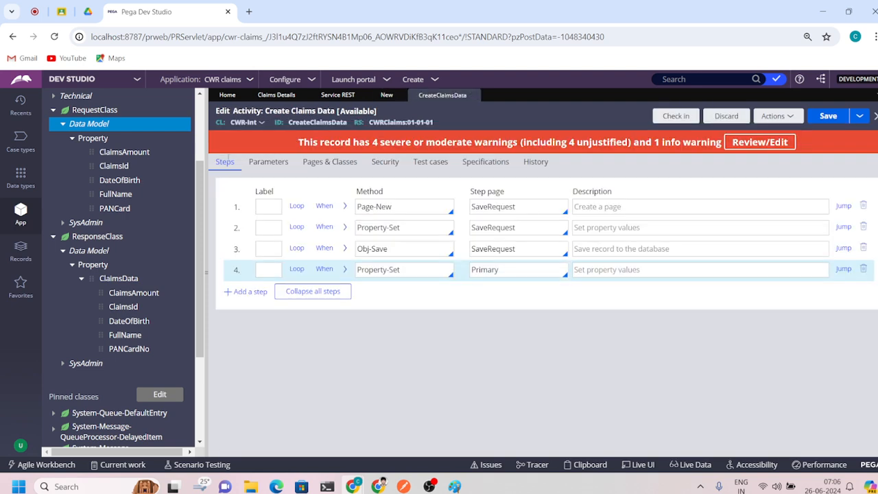
click(268, 162)
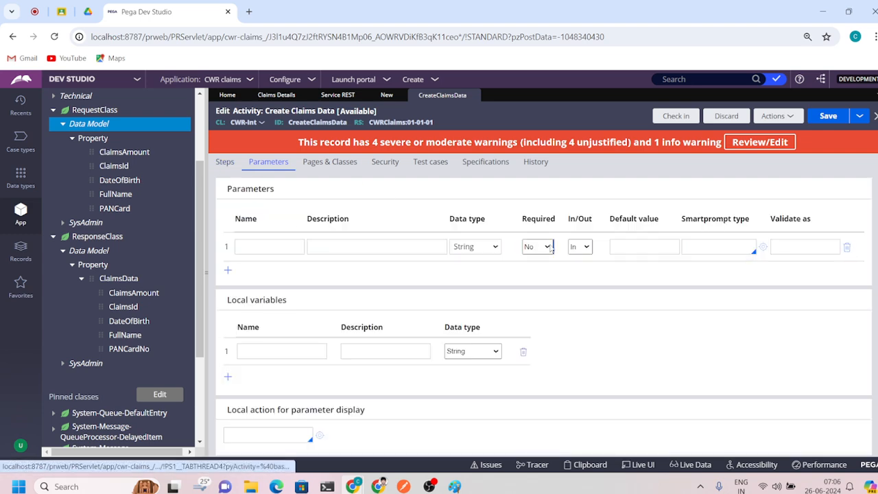
click(225, 162)
click(828, 116)
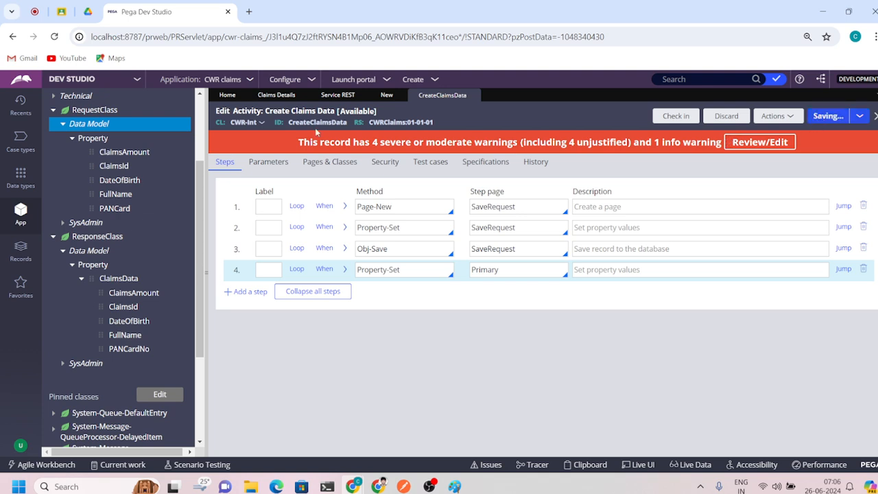
- Reselect CreateClaimsData as the POST activity to refresh its parameters and save the service rule
click(387, 96)
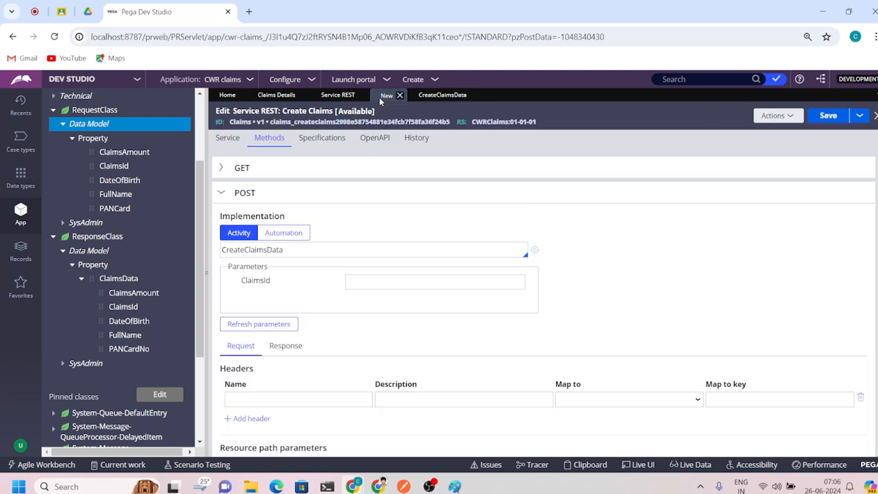
click(291, 249)
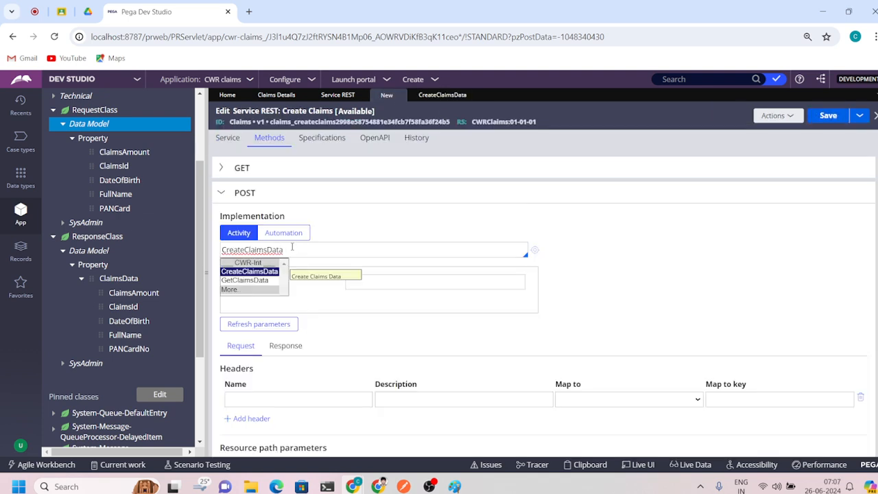
key(Return)
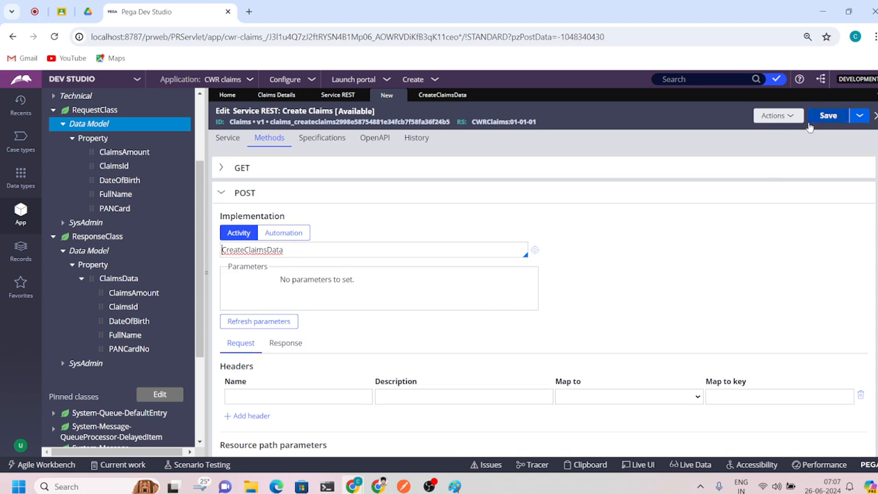
click(828, 116)
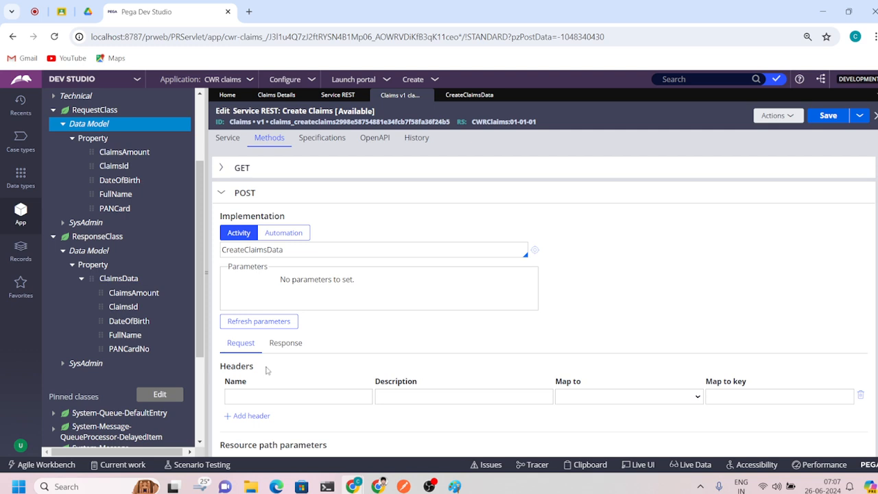
- Check out the Create Claims Service REST rule for editing
scroll(277, 341, down, 1)
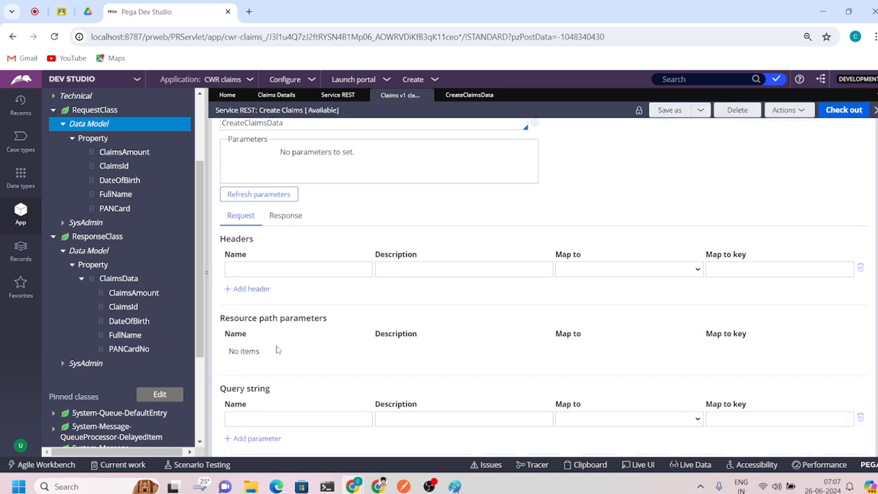
scroll(245, 306, down, 3)
scroll(258, 356, down, 2)
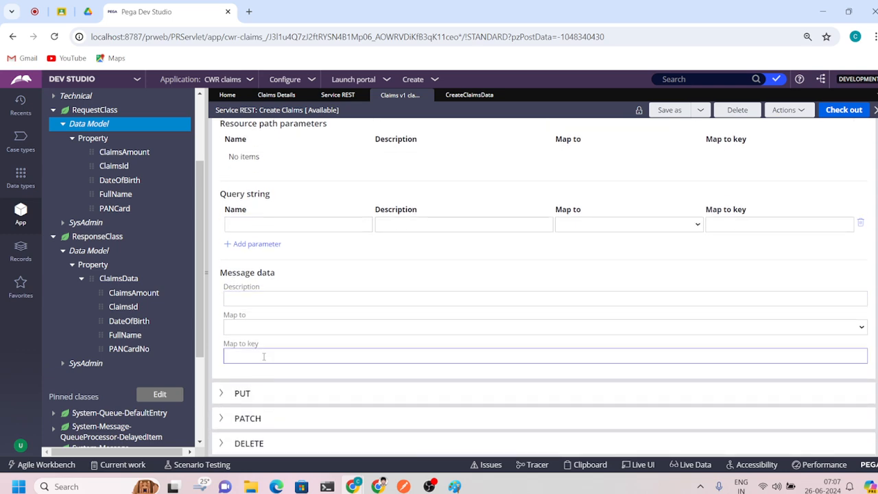
click(843, 109)
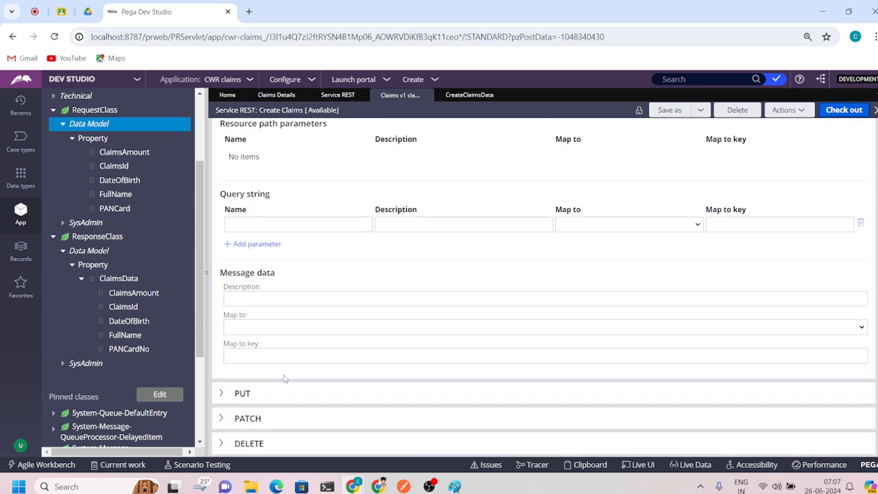
- Map the POST request's message data to Clipboard with the key .RequestPage and save the service rule
click(278, 327)
click(262, 195)
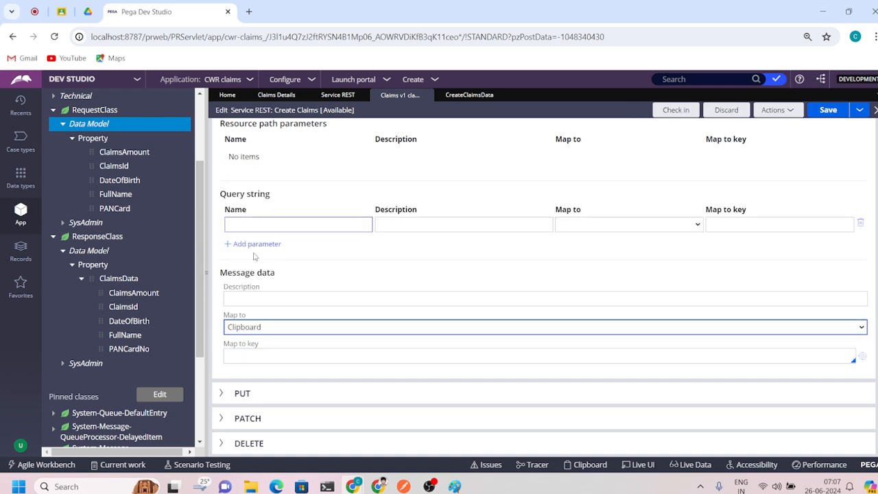
click(250, 355)
text(.)
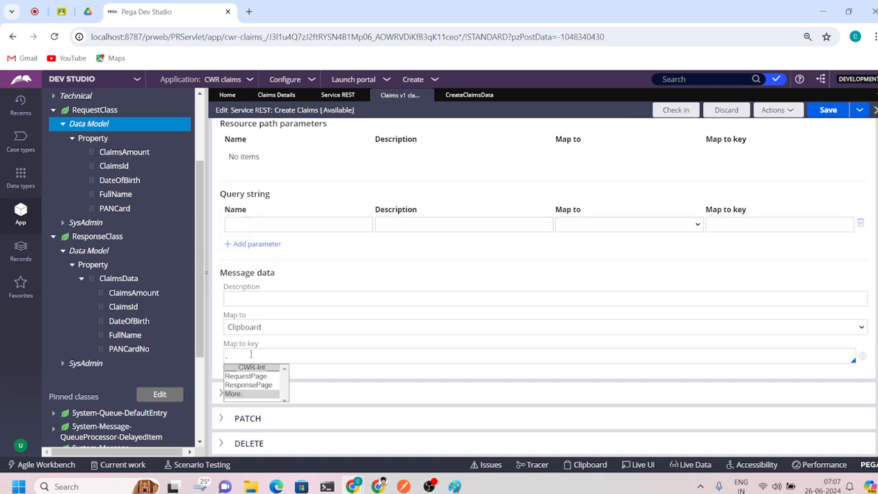
click(246, 376)
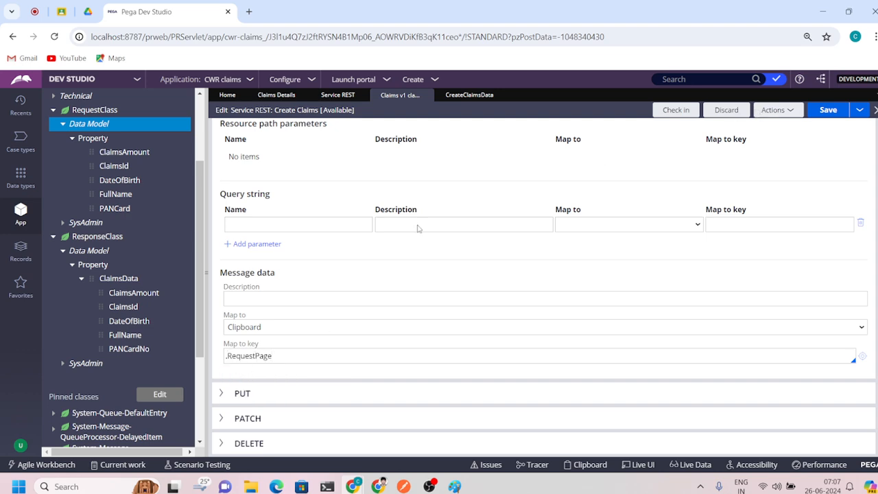
scroll(271, 322, up, 2)
click(823, 111)
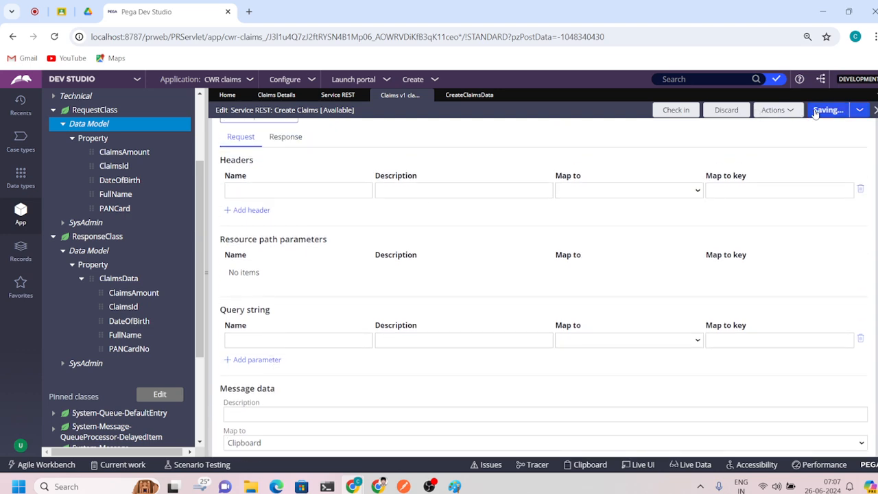
- Map the default POST response's message data from Clipboard with the key .ResponsePage.ClaimsData and save the rule
click(285, 137)
scroll(258, 267, up, 3)
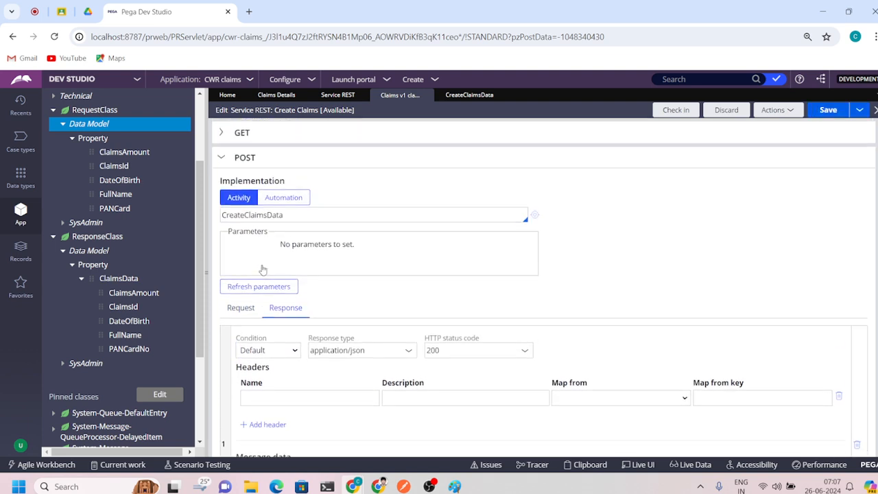
scroll(315, 349, down, 3)
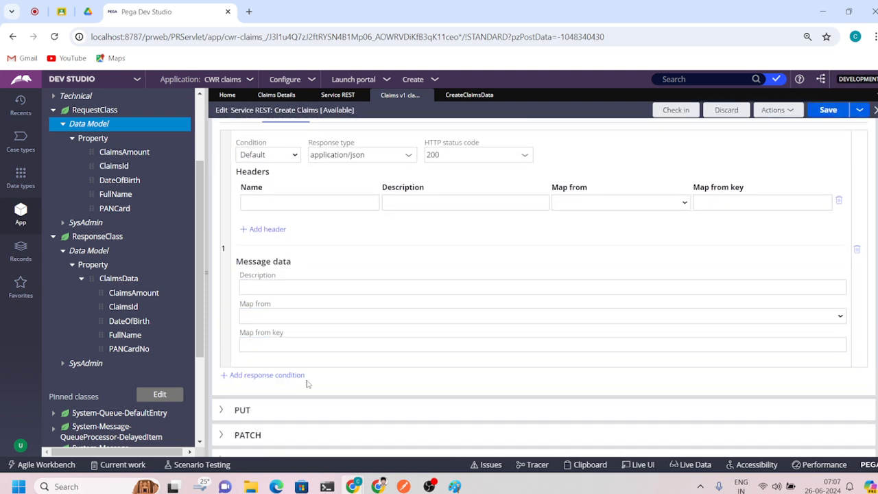
click(277, 300)
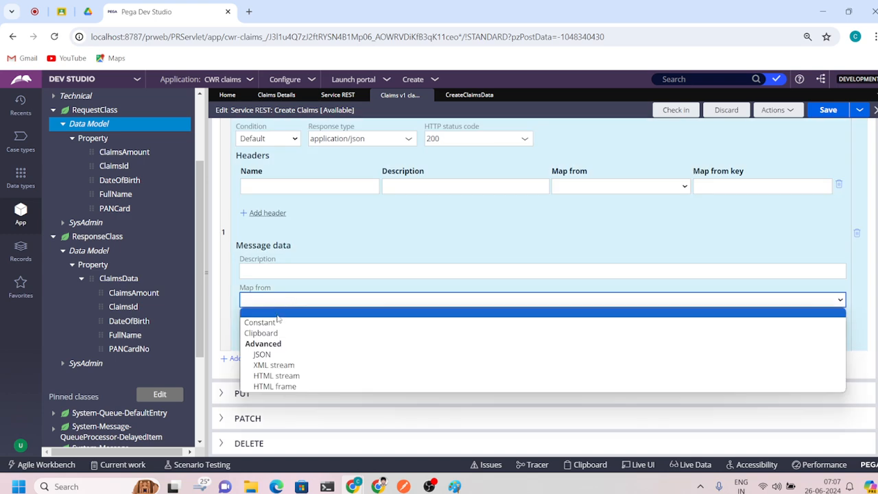
click(266, 333)
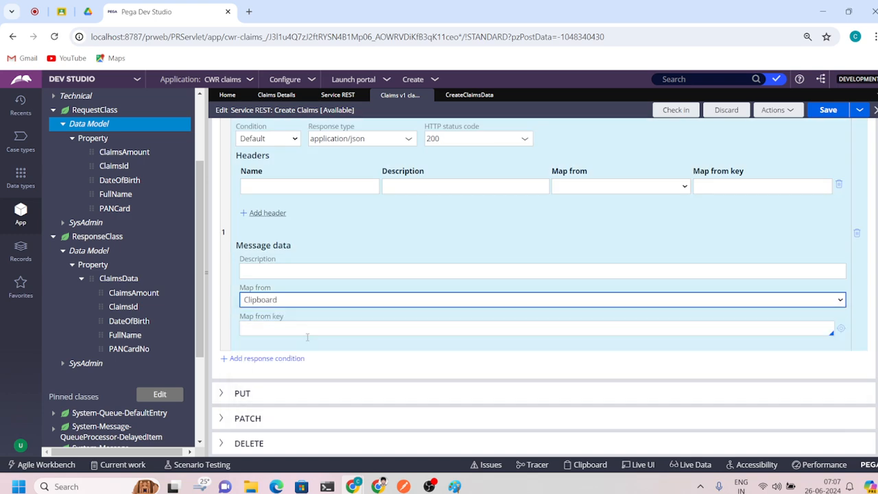
click(266, 329)
text(.)
click(265, 358)
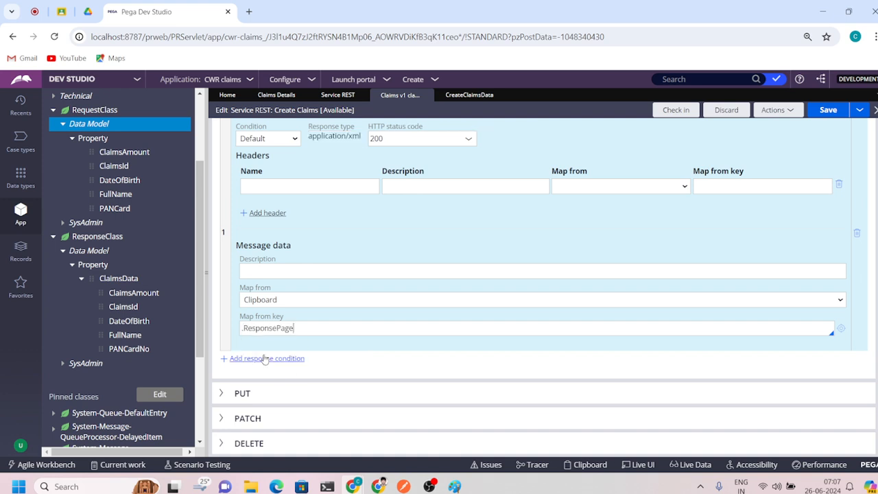
click(266, 348)
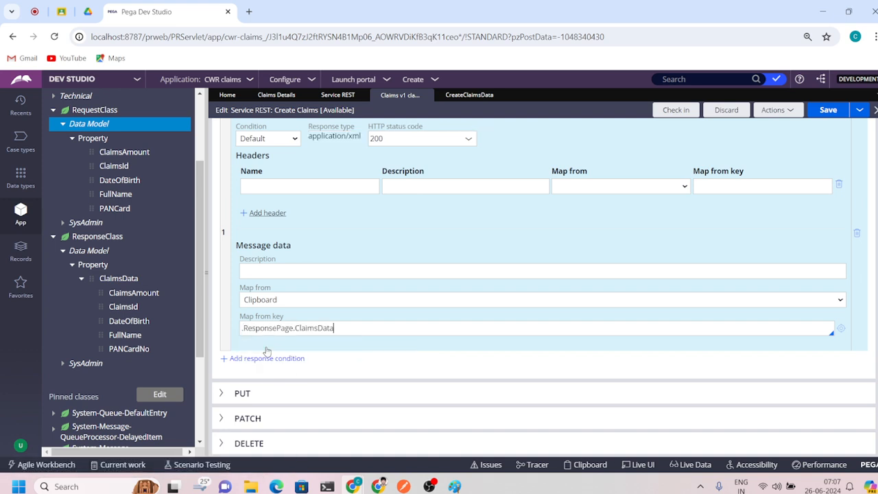
click(827, 111)
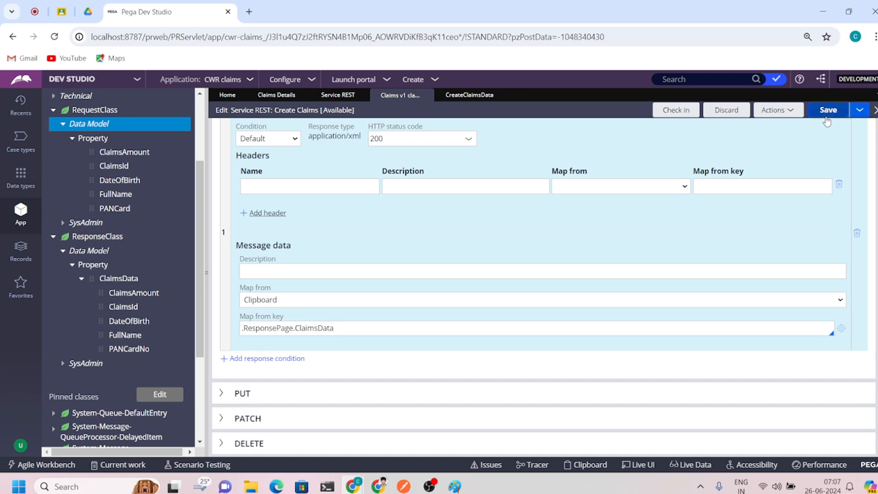
- Recheck the POST implementation and the request's message data mapping, keep the key .RequestPage and save the rule again
scroll(437, 258, up, 2)
scroll(437, 258, up, 3)
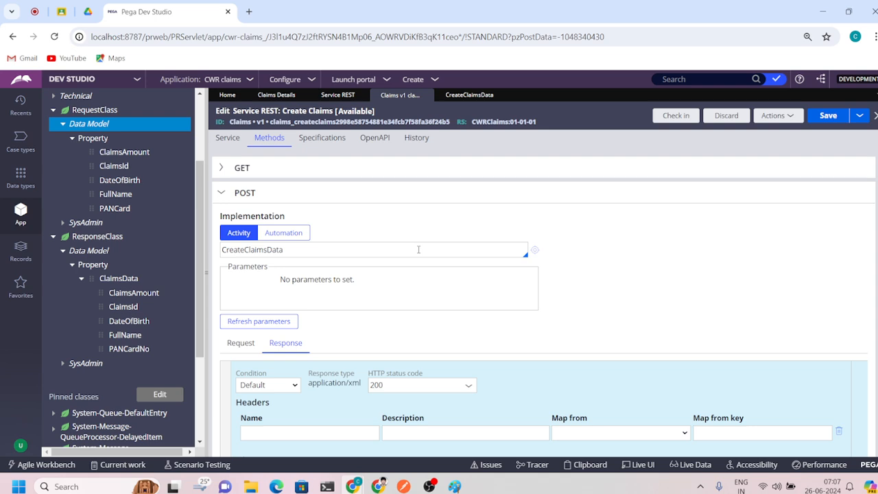
scroll(391, 296, down, 3)
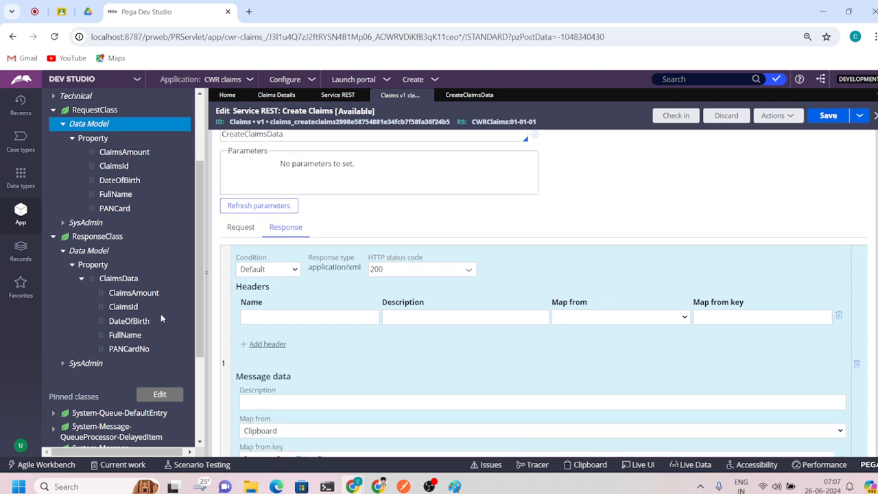
click(252, 215)
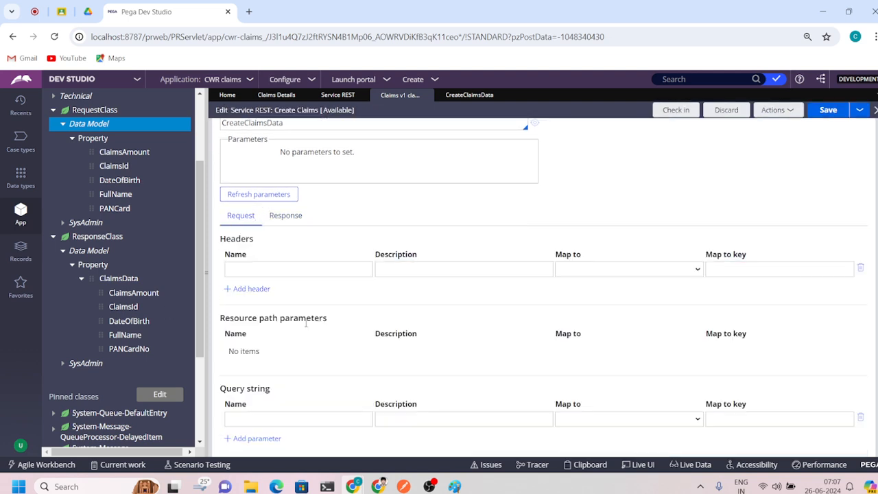
scroll(306, 327, down, 3)
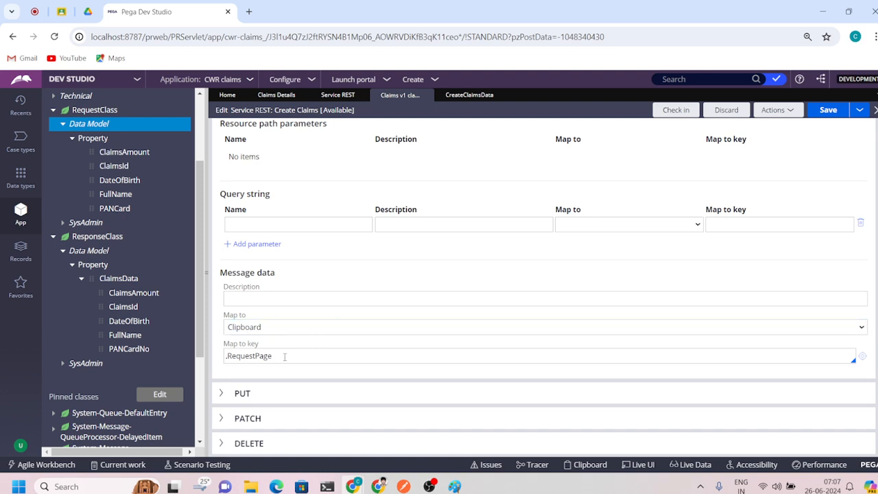
click(291, 355)
text(.)
key(BackSpace)
click(815, 112)
- Copy the service endpoint URL from the Create Claims rule's resource properties
scroll(337, 353, up, 1)
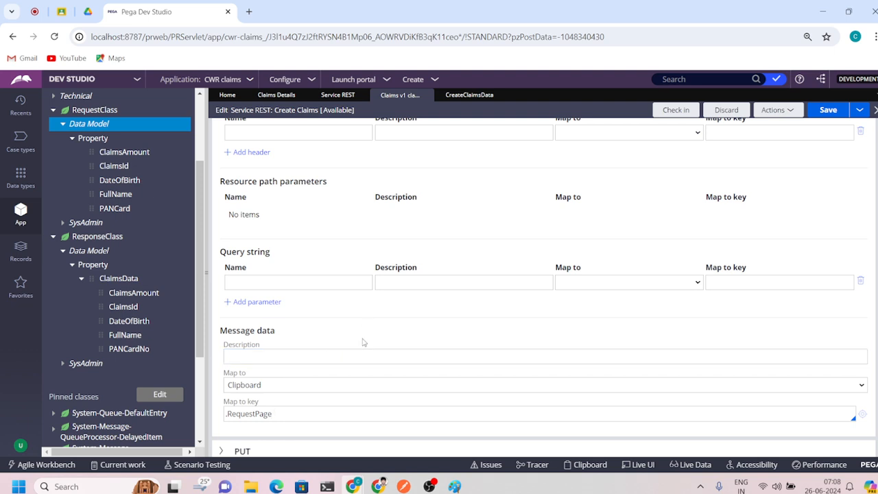
scroll(361, 333, up, 5)
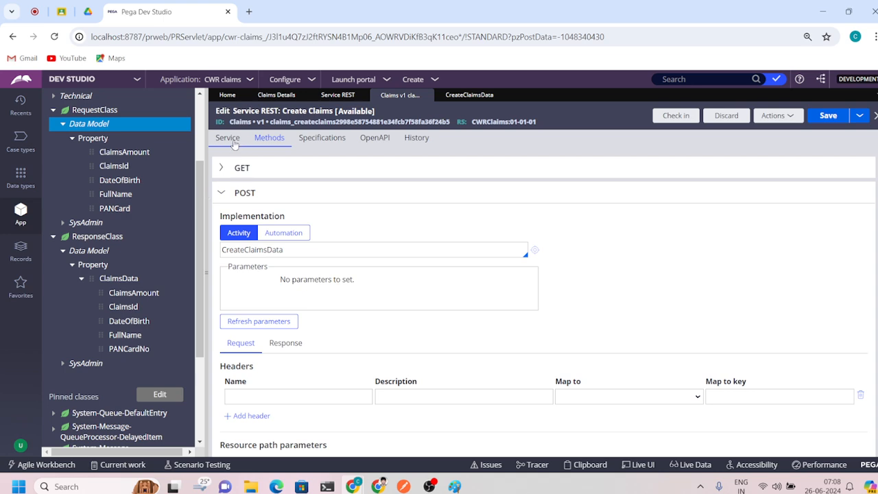
click(228, 138)
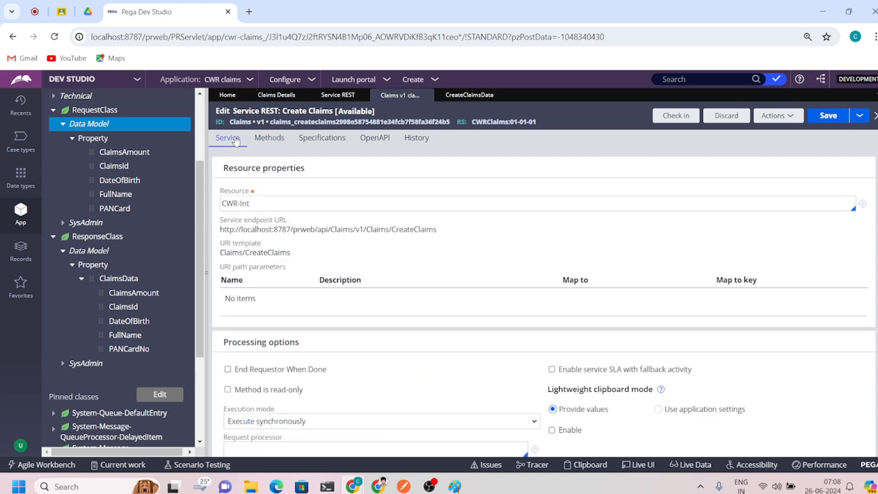
triple_click(345, 228)
right_click(347, 229)
click(357, 241)
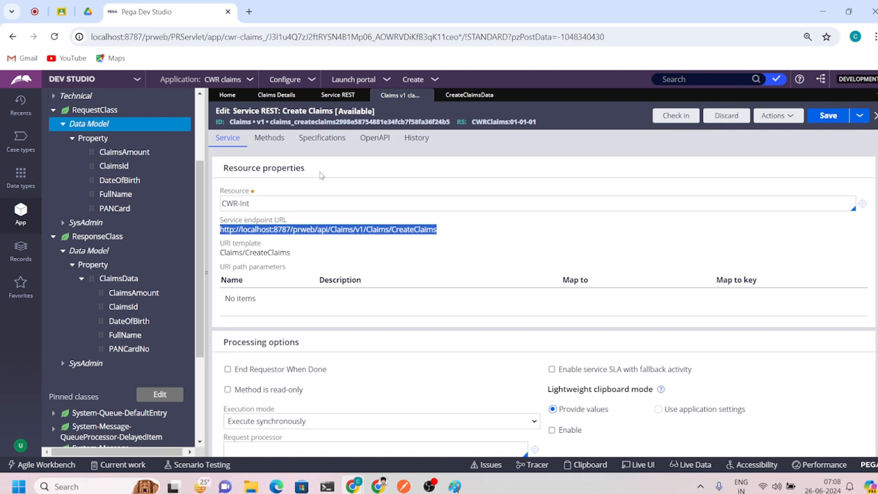
- Review the POST method's response message mapping and its request settings
click(269, 138)
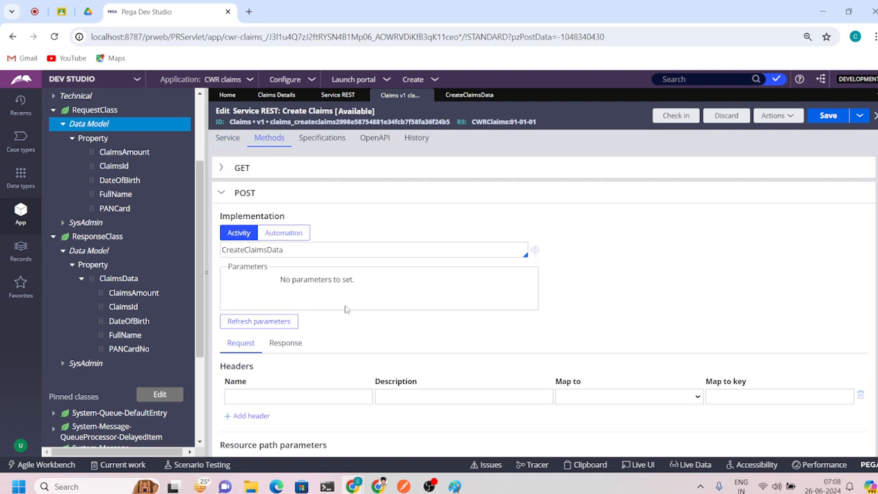
click(285, 343)
scroll(355, 382, down, 3)
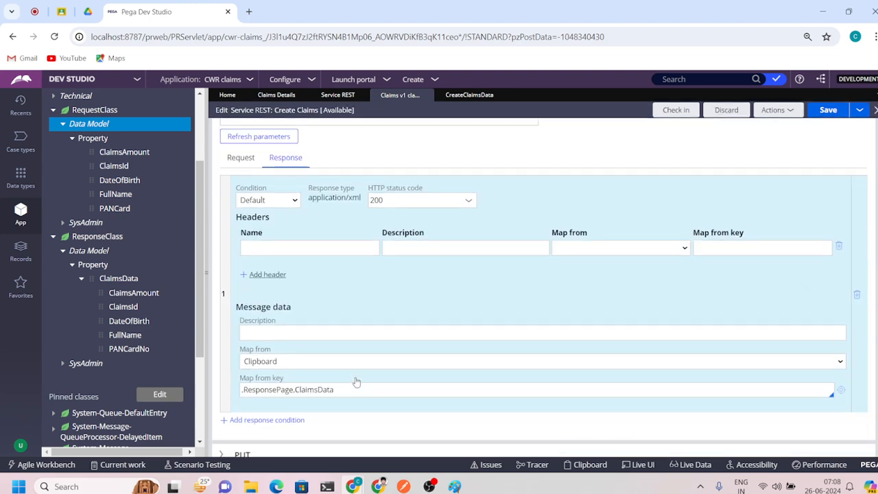
click(242, 161)
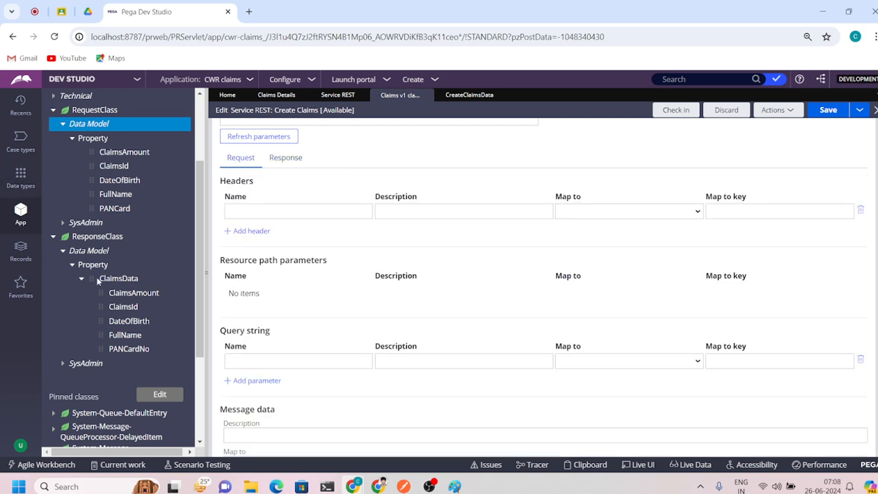
- Save the Create Claims rule and copy its service endpoint URL from the resource properties
click(827, 110)
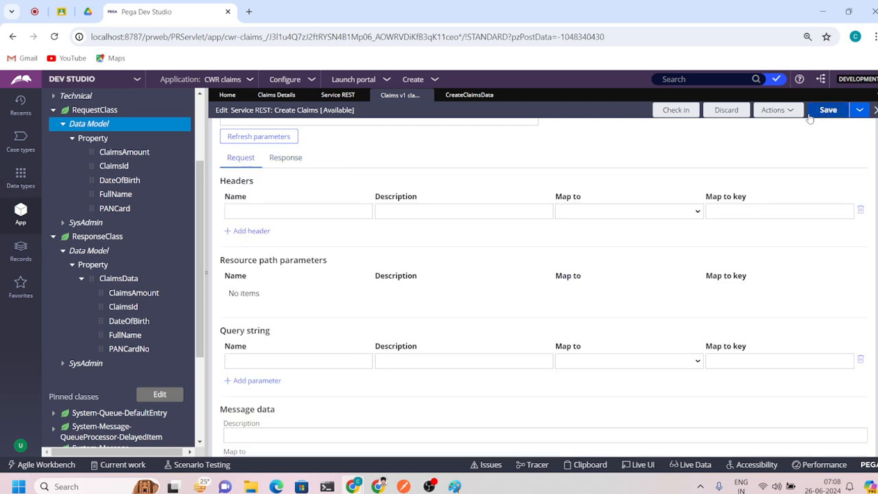
click(403, 487)
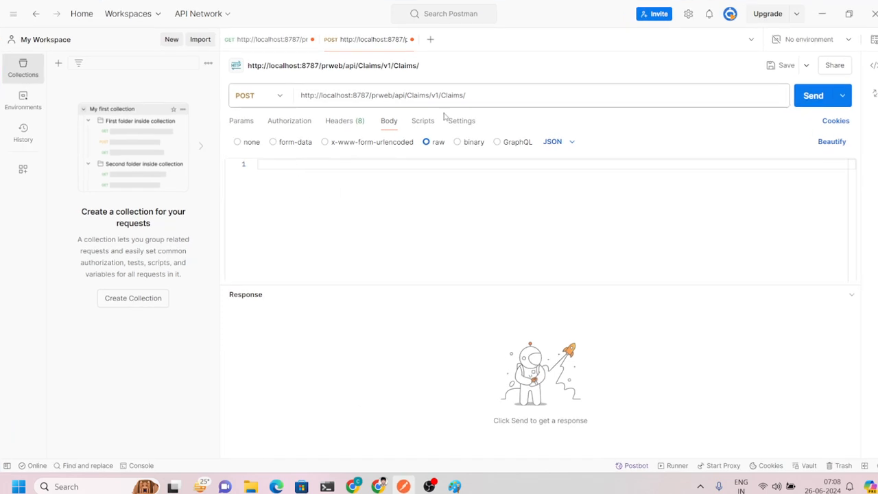
triple_click(381, 92)
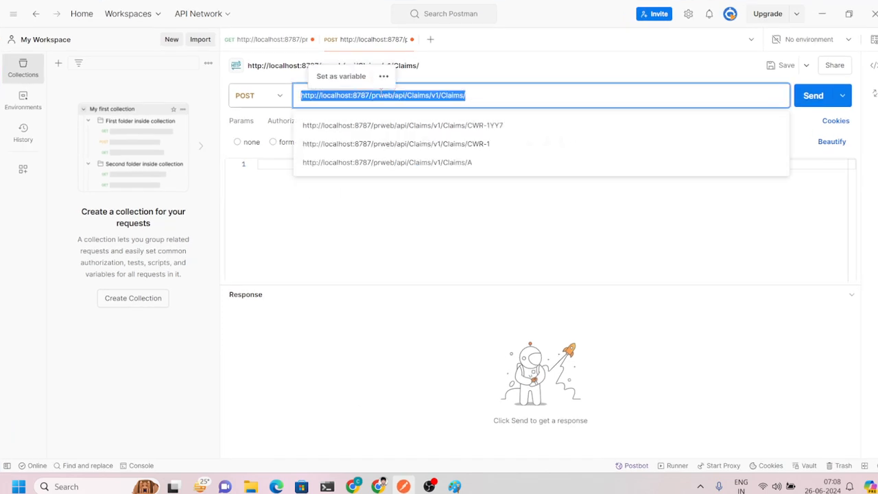
click(823, 11)
scroll(233, 139, up, 5)
click(229, 137)
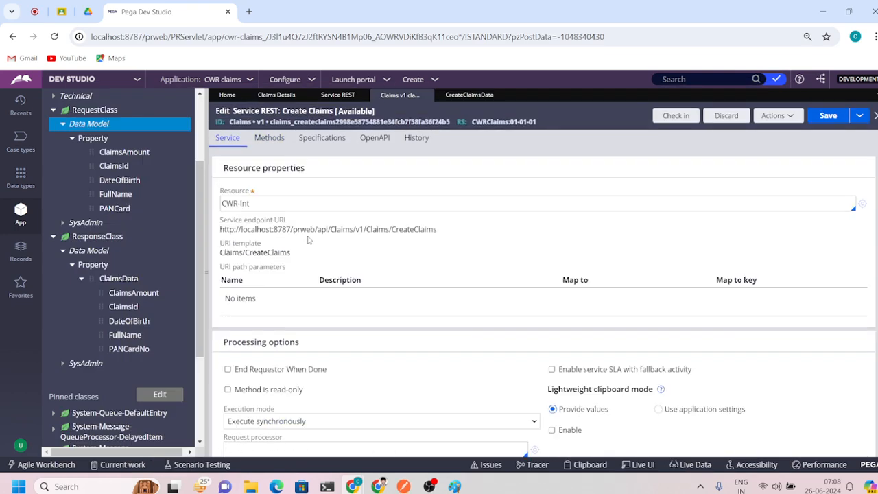
triple_click(302, 229)
right_click(313, 231)
click(334, 240)
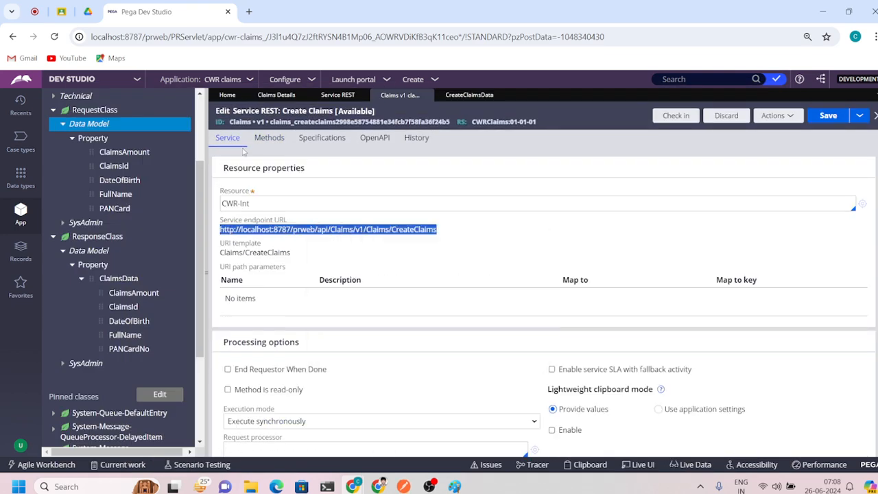
click(269, 137)
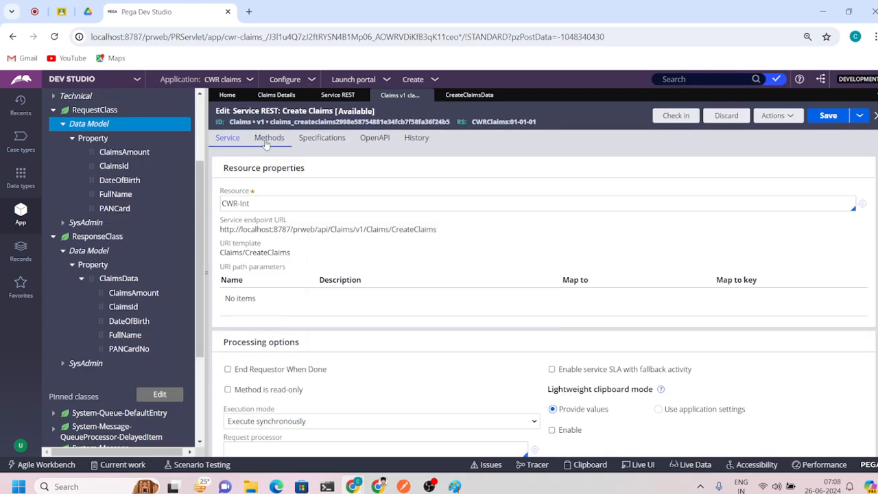
click(403, 486)
click(336, 100)
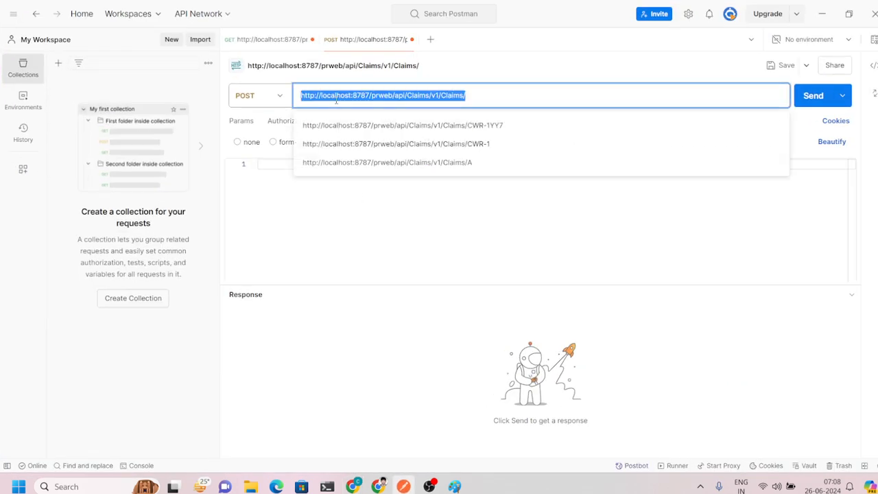
key(ctrl+v)
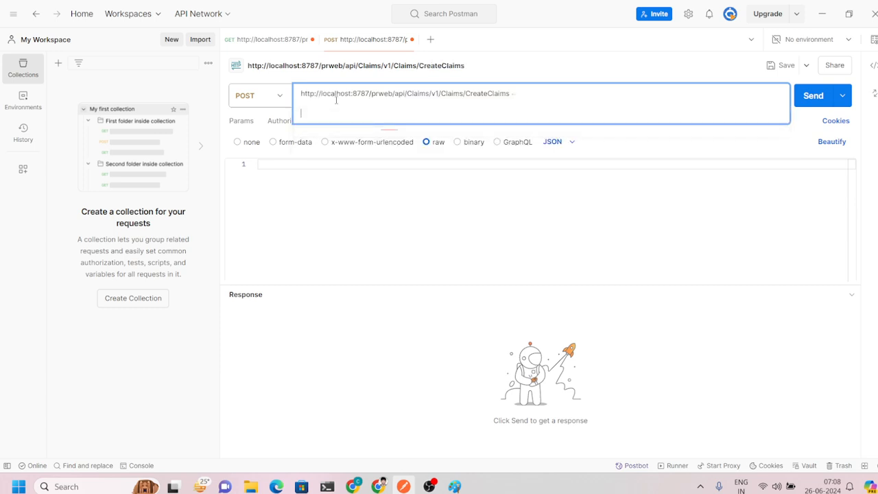
key(BackSpace)
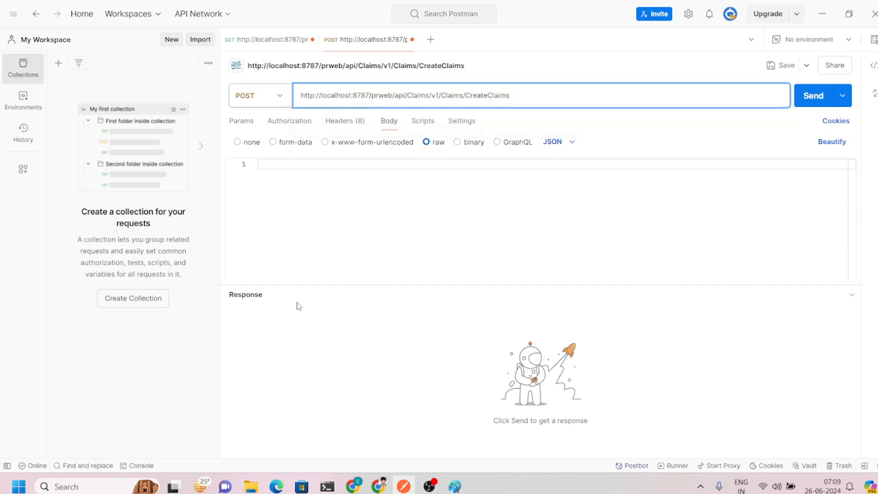
click(346, 341)
- Set the POST request's authorization type to Basic Auth and return to its raw JSON body
click(244, 124)
click(282, 123)
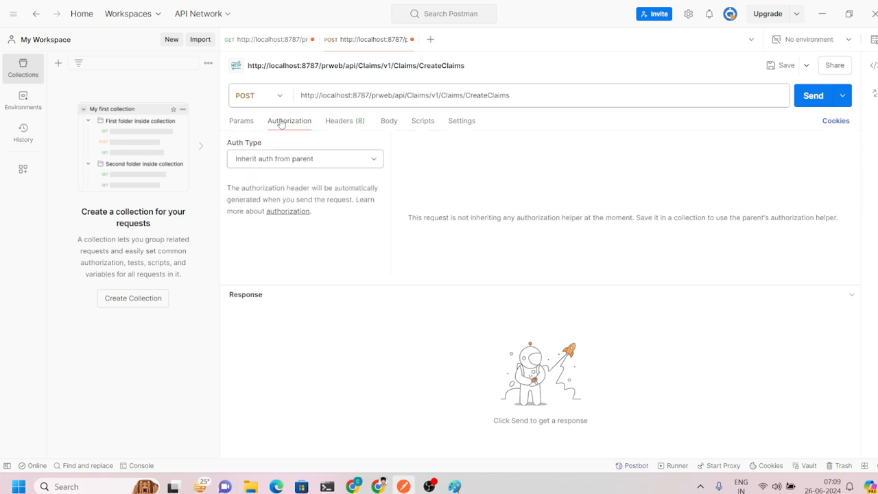
click(307, 160)
click(274, 215)
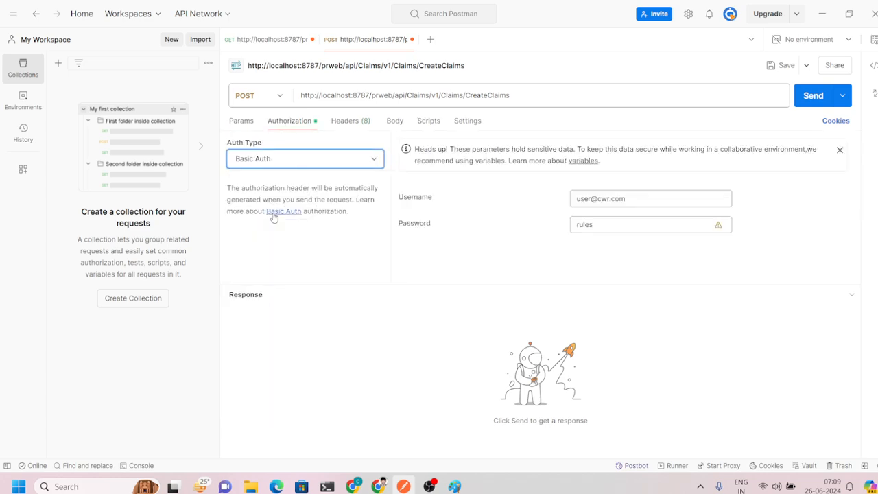
click(394, 123)
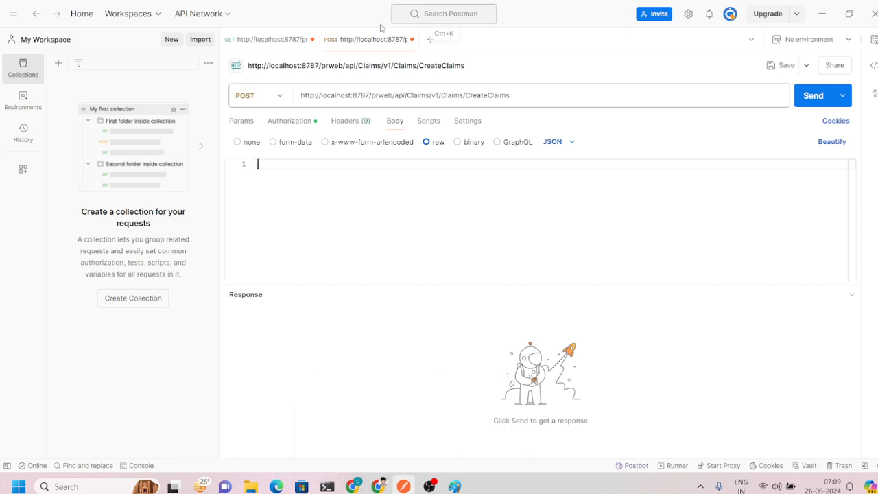
- Append cwr-1 to the GET request's URL and send the request
click(273, 40)
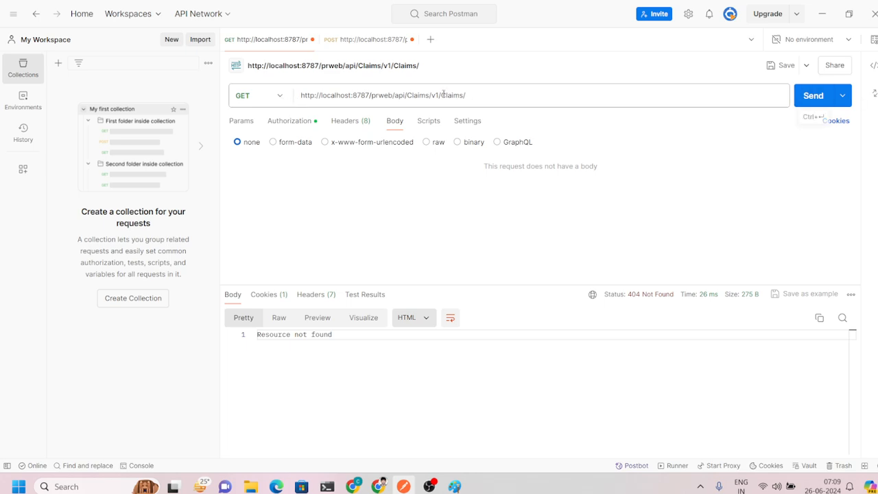
triple_click(499, 98)
click(499, 97)
text(c)
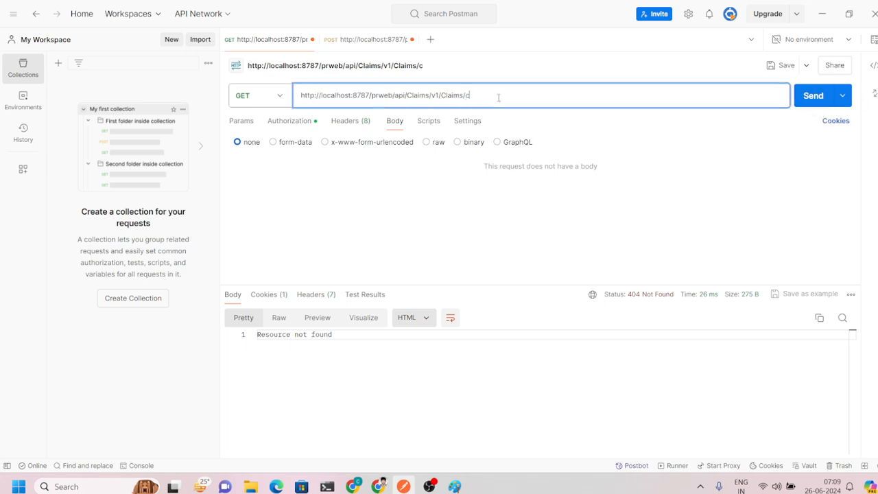
text(wr-1)
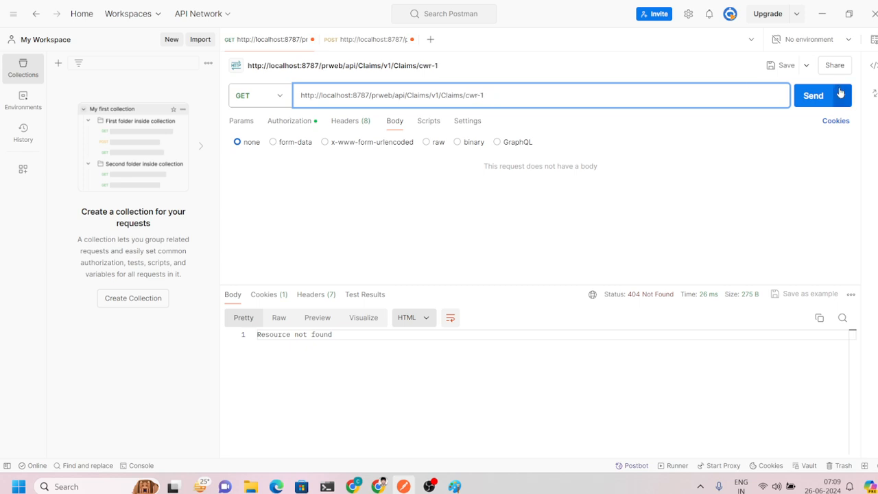
click(814, 98)
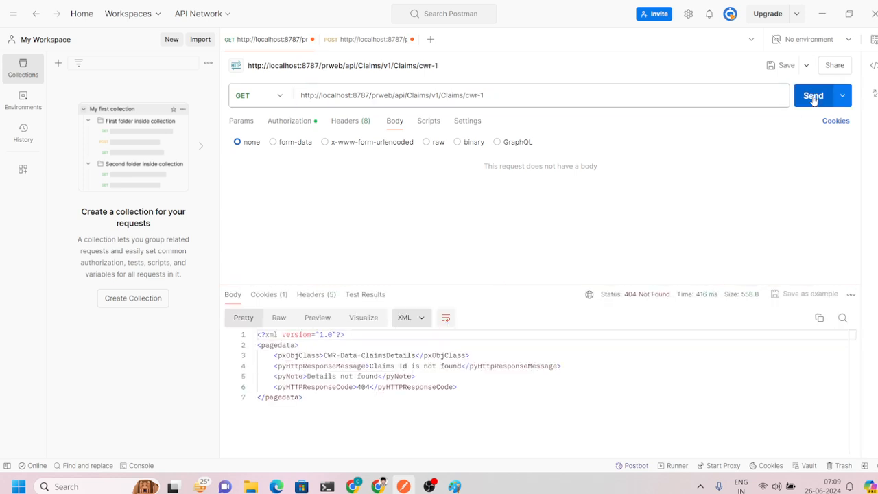
- Change the claim ID in the GET request's URL to CWR-1 and resend the request
double_click(471, 95)
text(CWR)
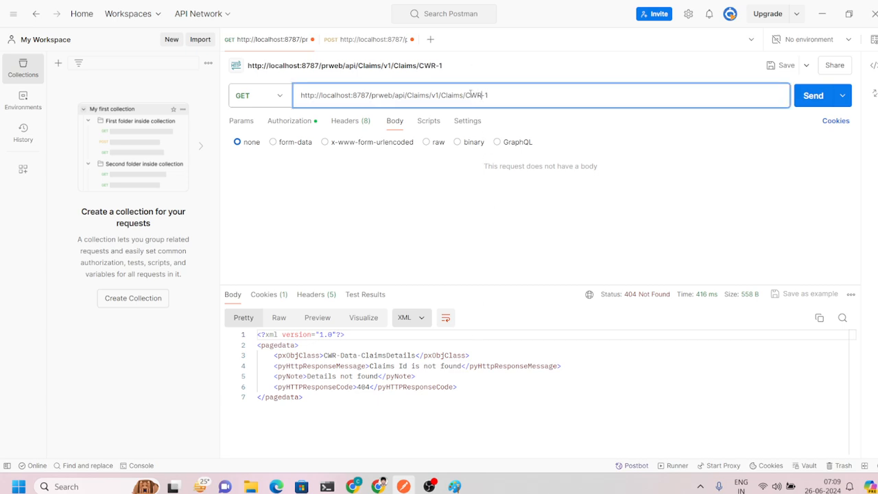
click(812, 96)
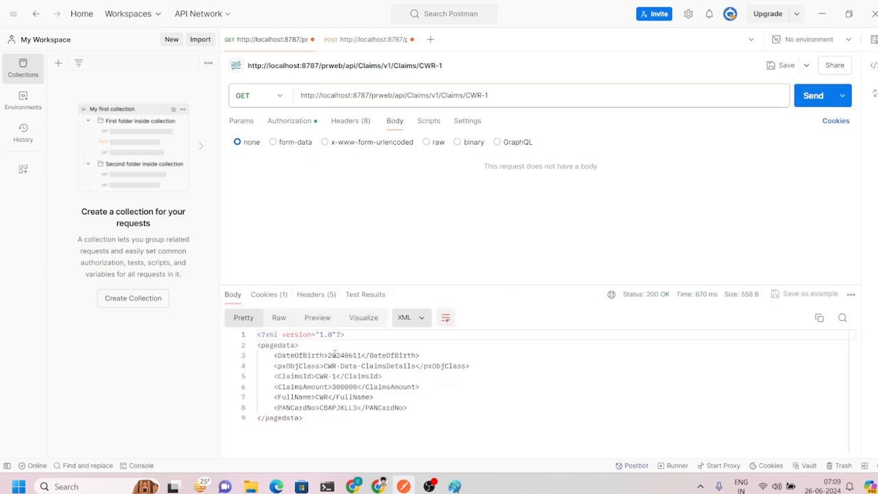
- Copy the XML elements from DateOfBirth through PANCardNo in the GET response body
drag(313, 419, 273, 355)
click(312, 409)
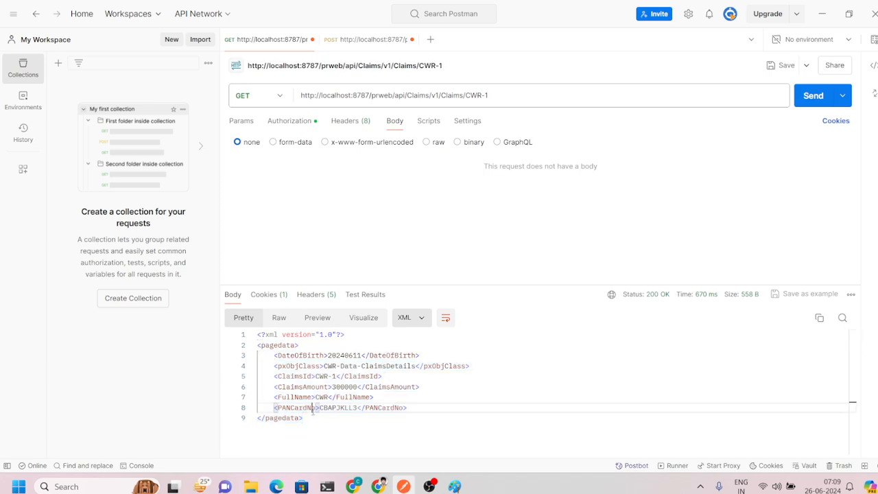
click(410, 407)
drag(407, 407, 274, 356)
key(ctrl+c)
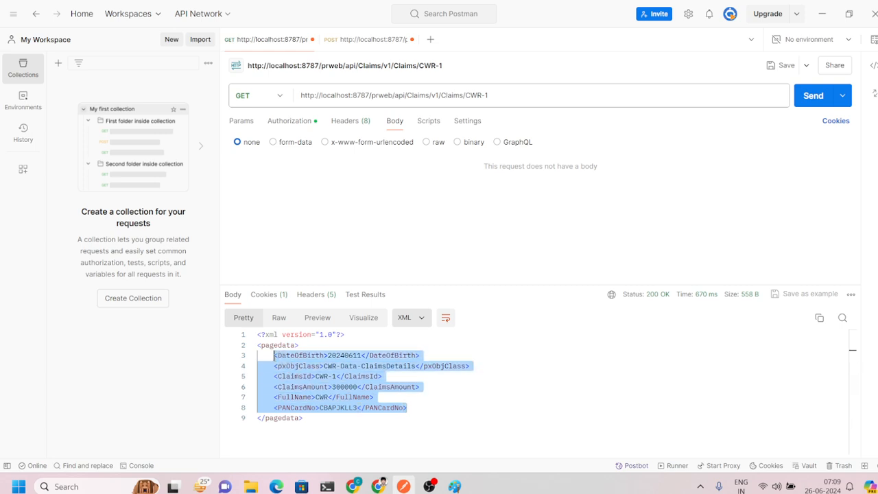
- Switch to Chrome and search the web for "xml to json converter" in a new tab
click(352, 486)
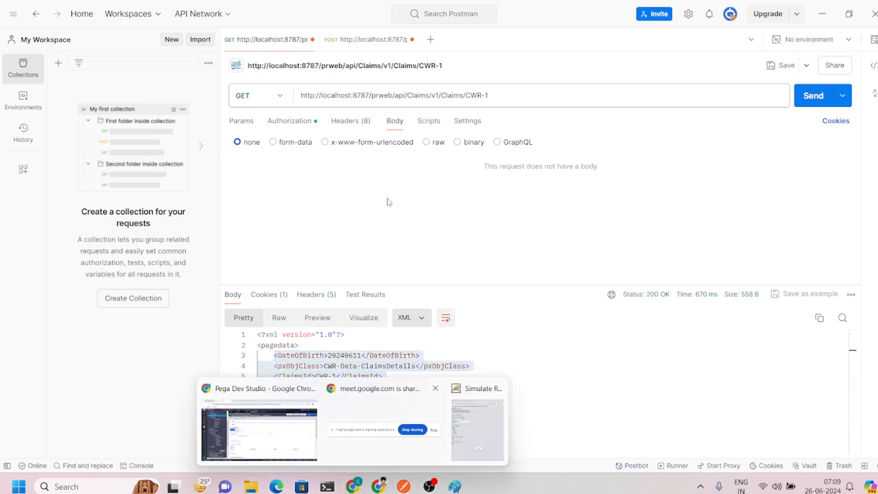
click(265, 434)
key(ctrl+t)
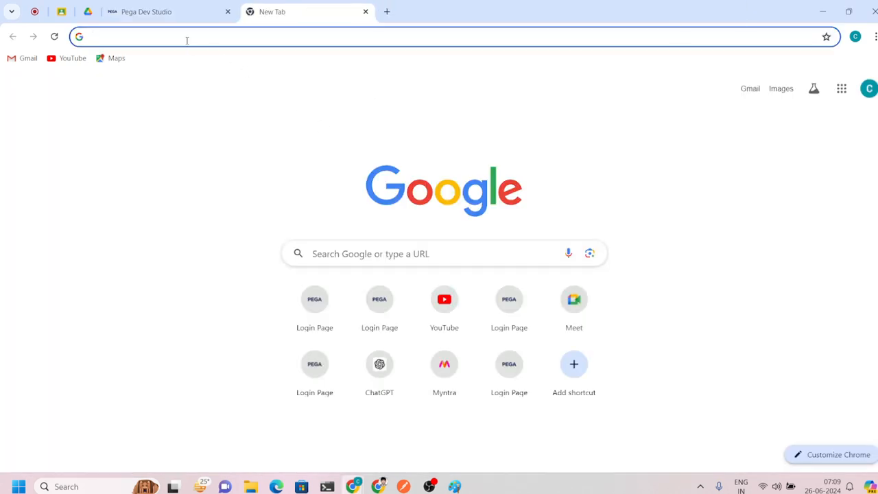
click(404, 483)
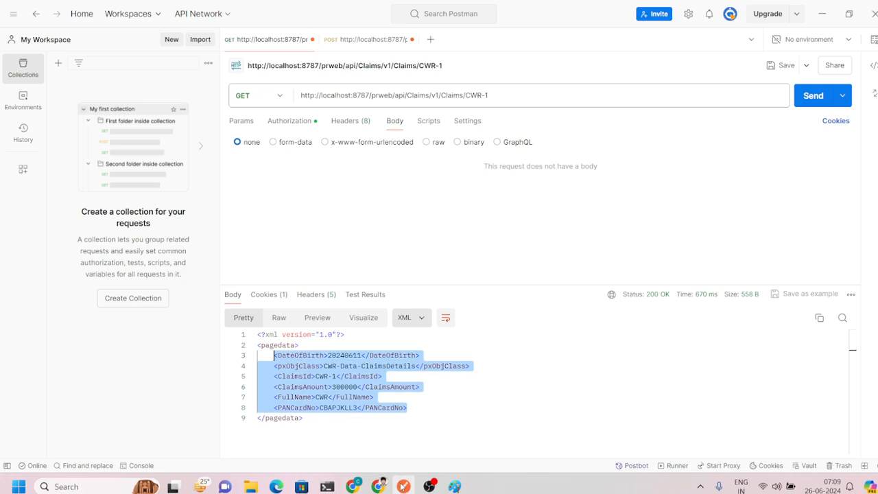
click(404, 486)
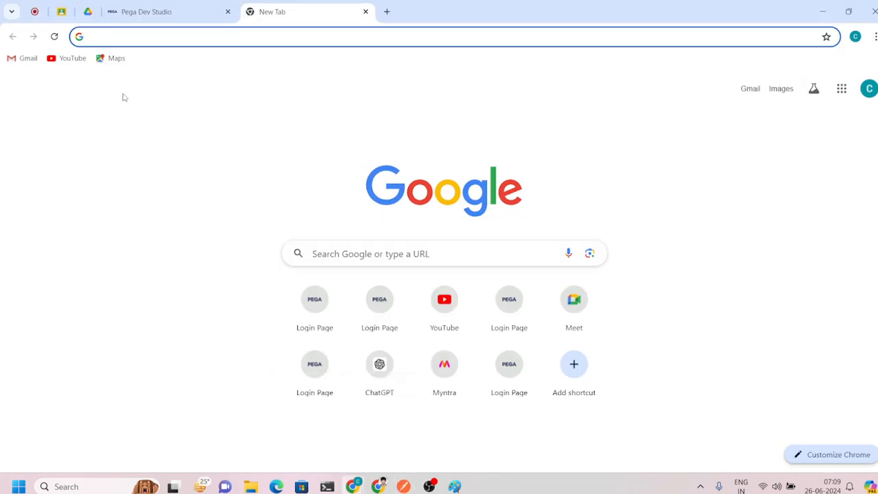
text(XML TO)
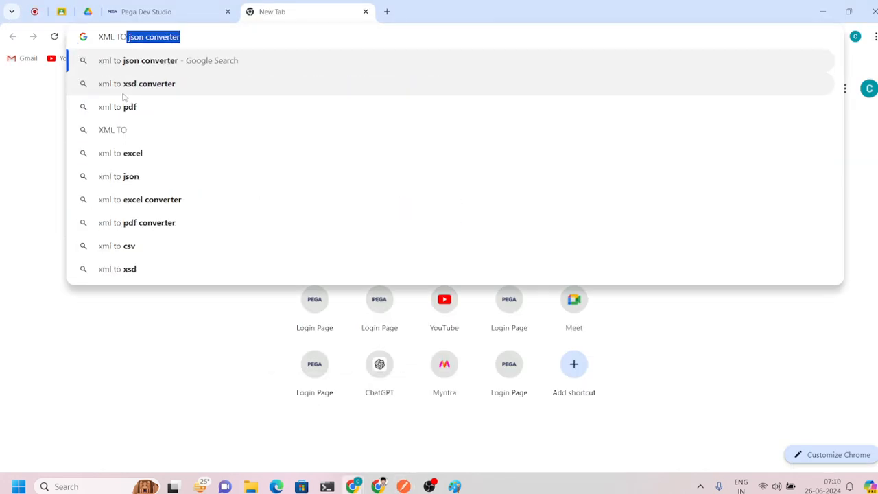
key(Return)
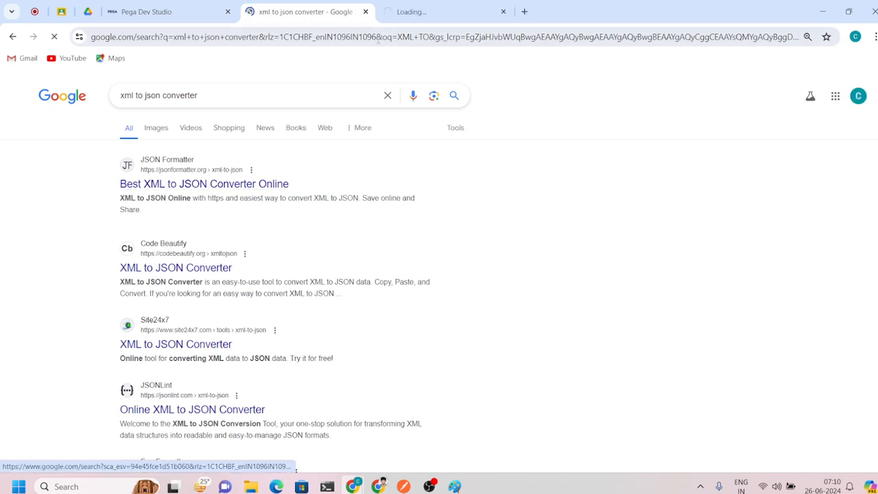
- Paste the copied XML into the JSON Formatter converter and delete its pxObjClass and ClaimsAmount lines
click(405, 13)
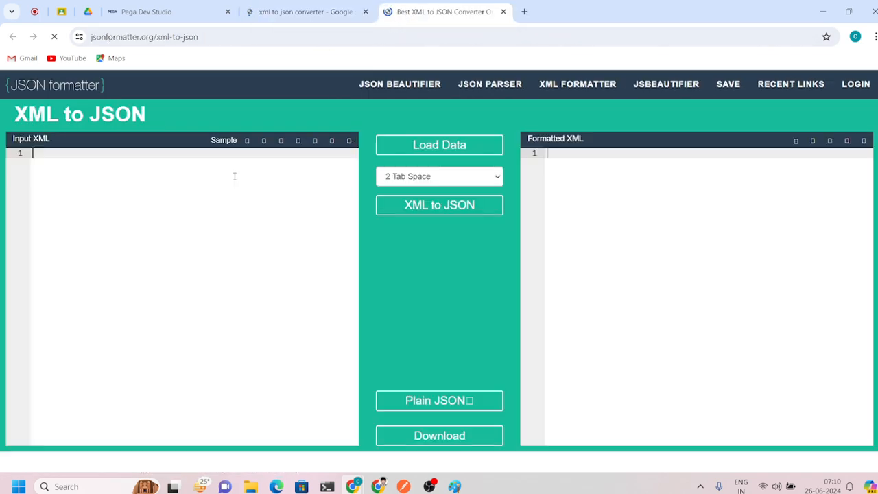
key(ctrl+v)
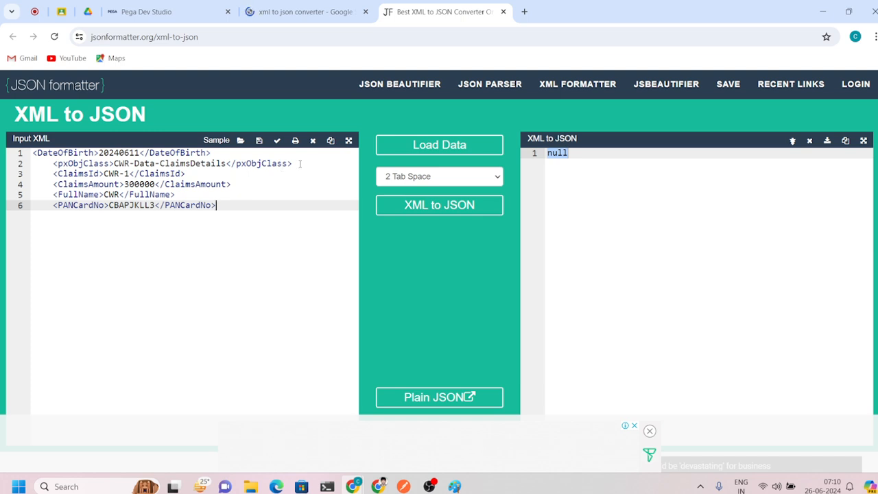
drag(300, 164, 54, 163)
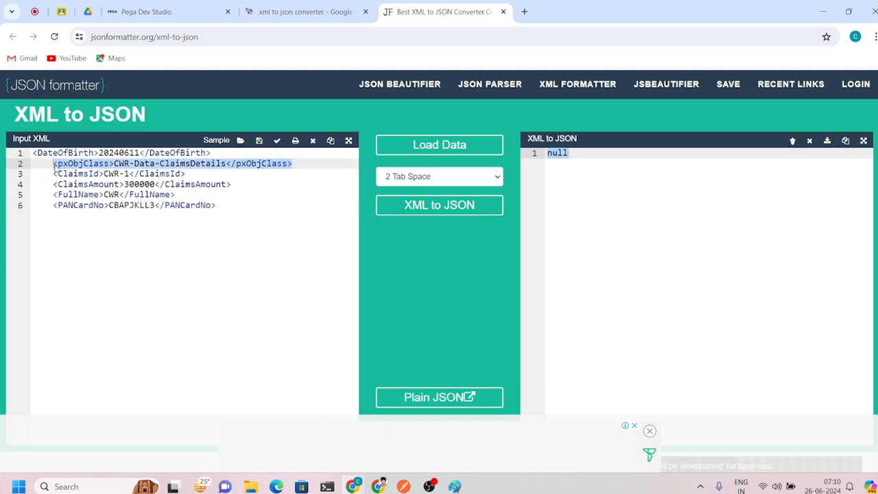
key(BackSpace)
key(BackSpace)
key(BackSpace)
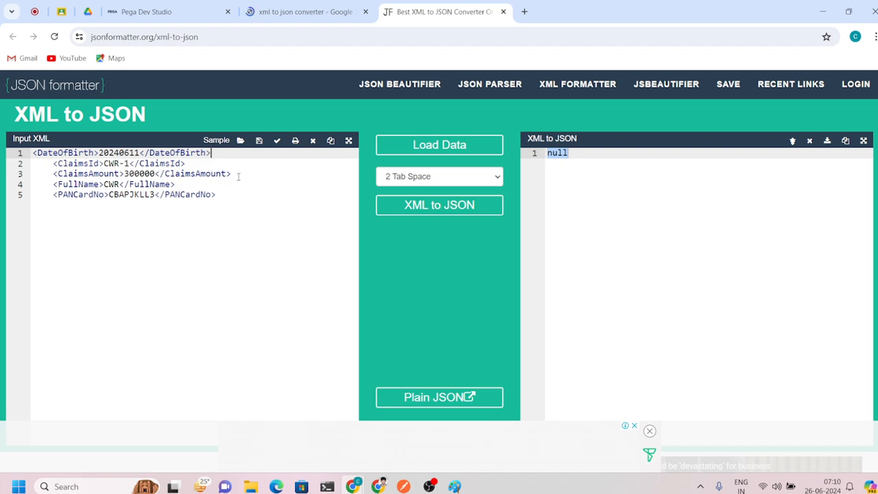
drag(238, 176, 43, 174)
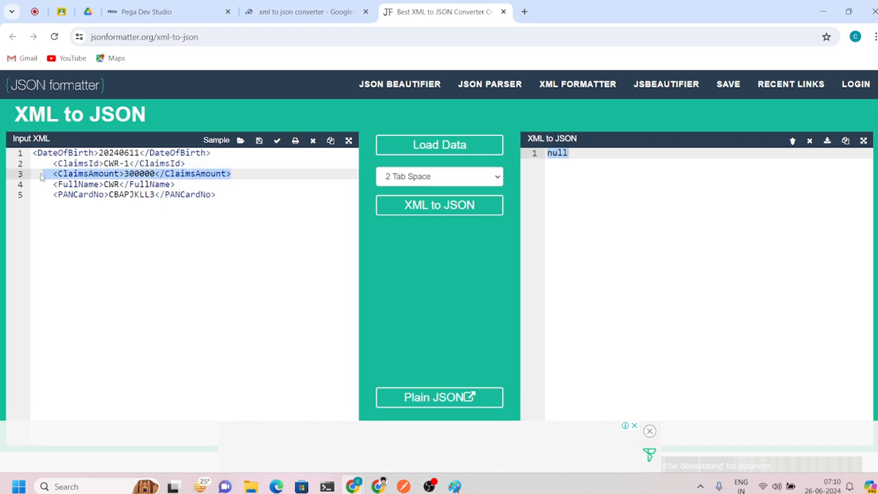
key(BackSpace)
key(BackSpace)
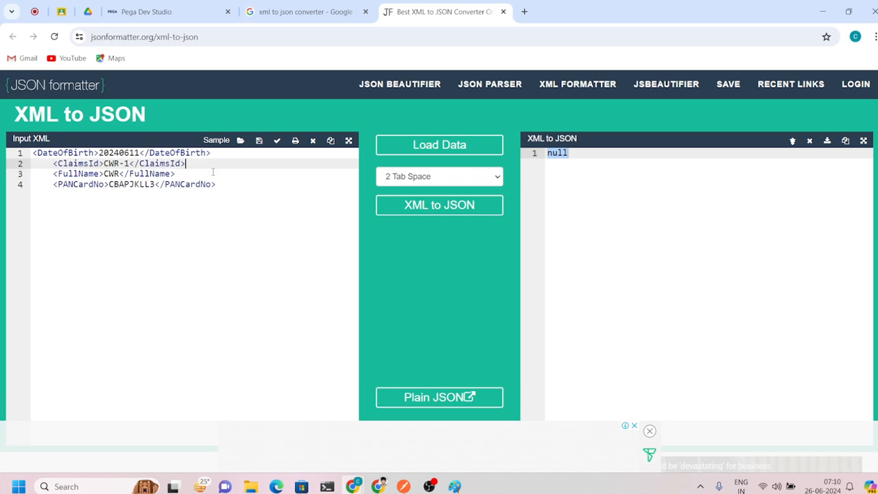
click(655, 240)
scroll(417, 364, down, 3)
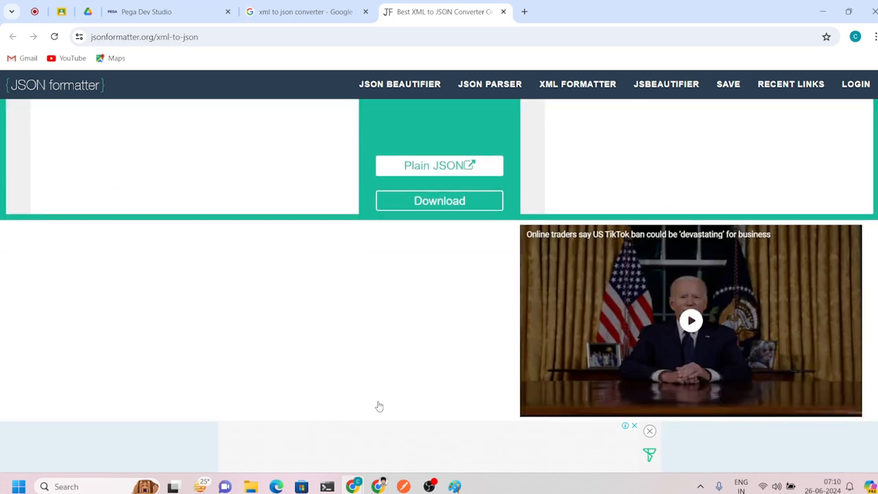
scroll(378, 405, up, 3)
click(429, 152)
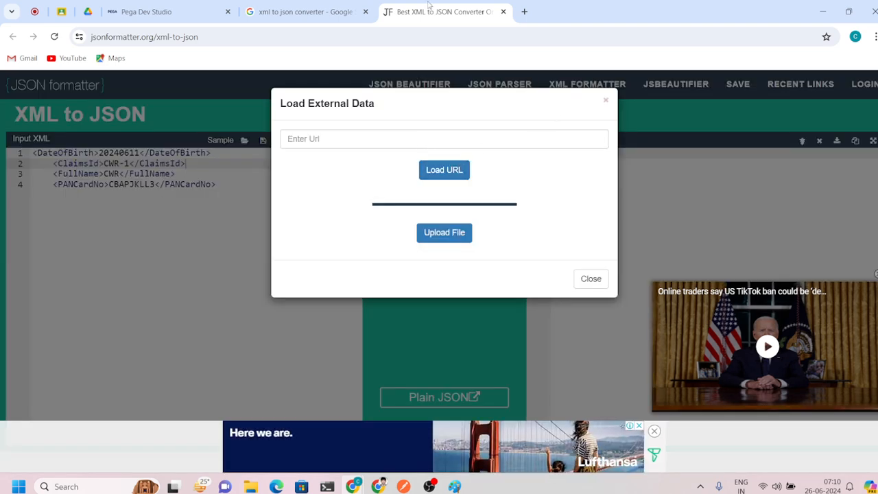
- Close the JSON Formatter page and open Code Beautify's XML to JSON Converter from the search results
key(ctrl+w)
click(163, 268)
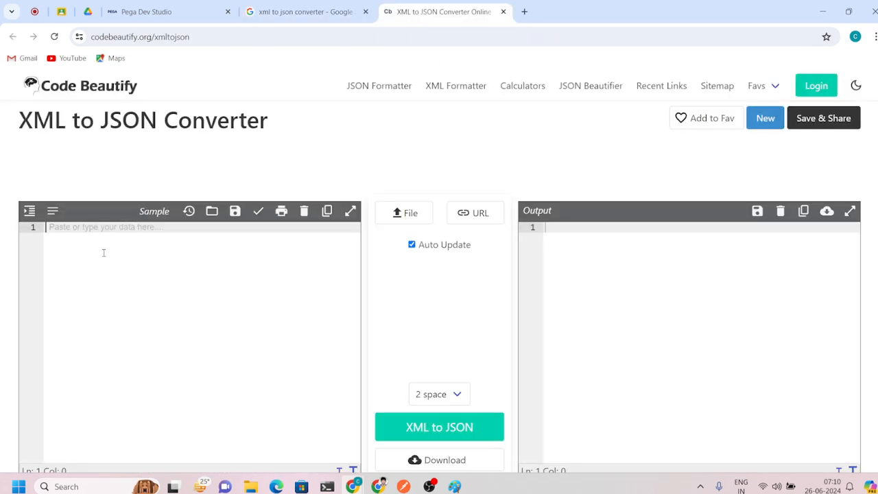
- Paste the copied claim XML into Code Beautify's XML to JSON Converter and copy the whole JSON output
click(104, 251)
text(<DateOfBirth>20240611</DateOfBirth>     <pxObjClass>CWR-Data-ClaimsDetails</pxObjClass>     <ClaimsId>CWR-1</ClaimsId>     <ClaimsAmount>300000</ClaimsAmount>     <FullName>CWR</FullName>     <PANCardNo>CBAPJKLL3</PANCardNo>)
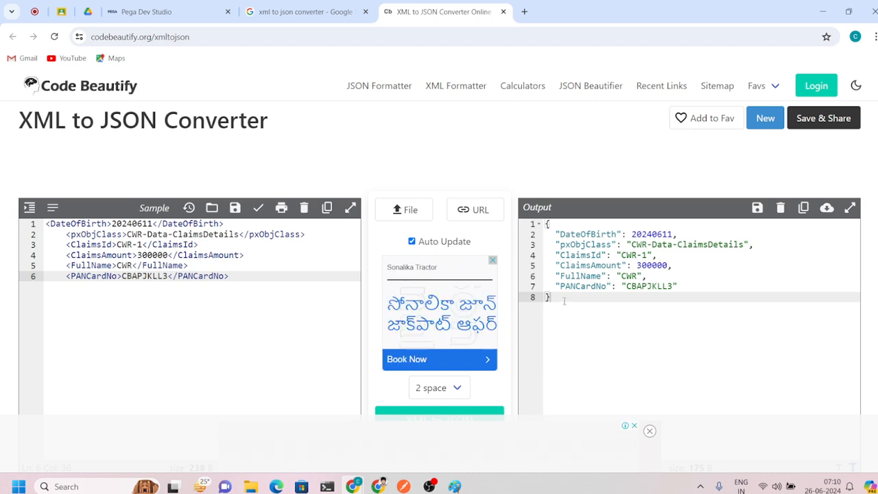
drag(551, 297, 546, 224)
key(ctrl+c)
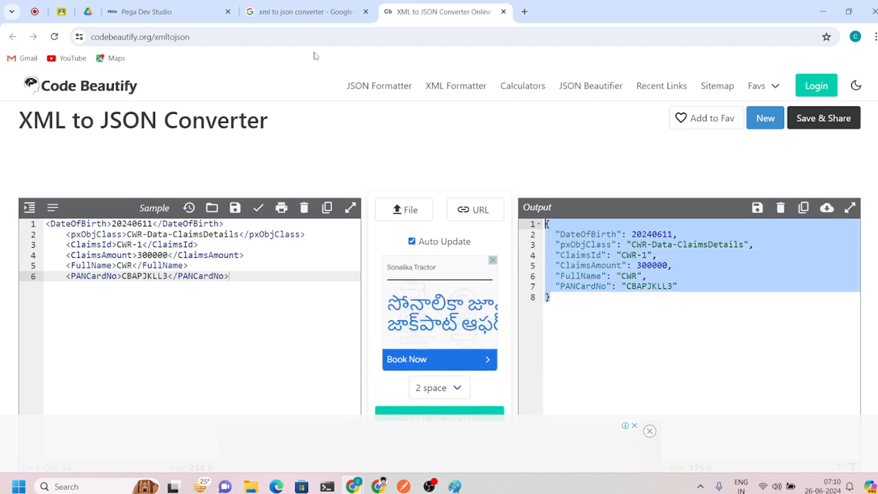
- Switch to Postman and paste the copied JSON as the raw body of the CreateClaims POST request
click(172, 12)
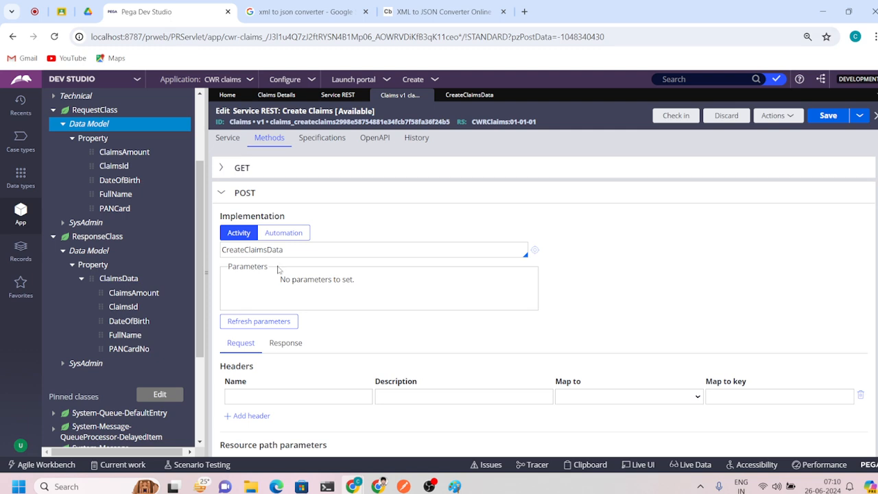
click(403, 486)
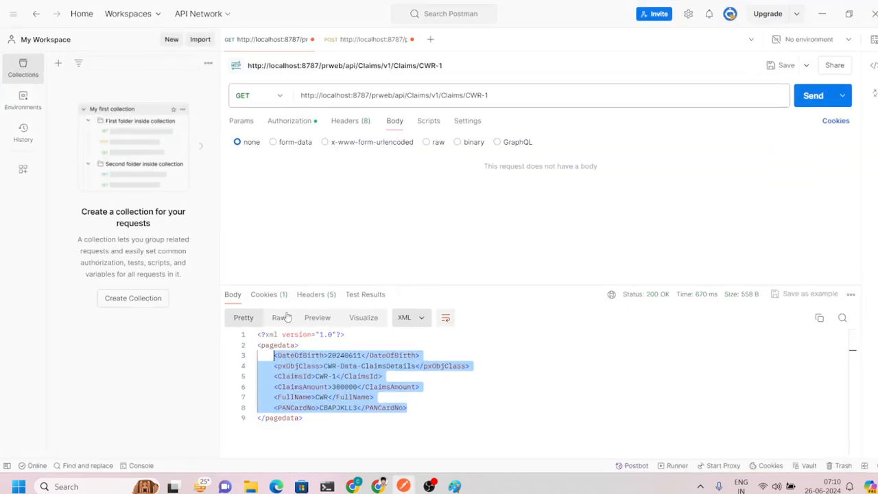
click(428, 144)
click(426, 142)
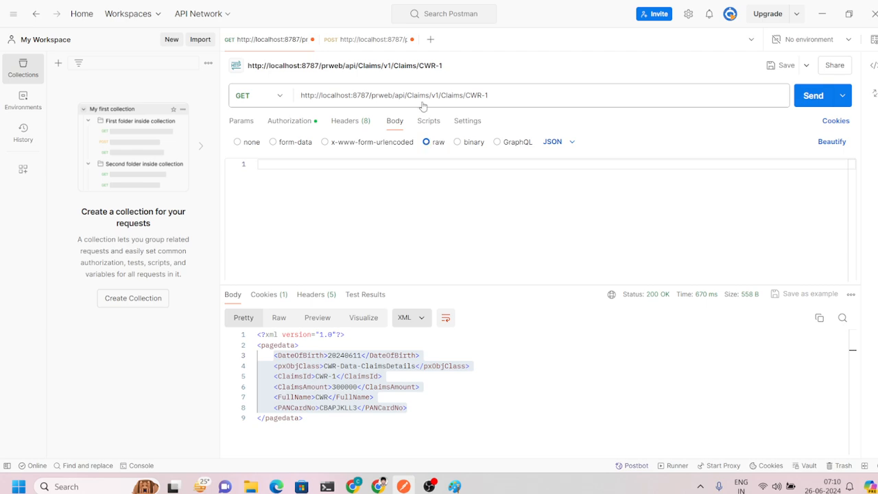
key(ctrl+Tab)
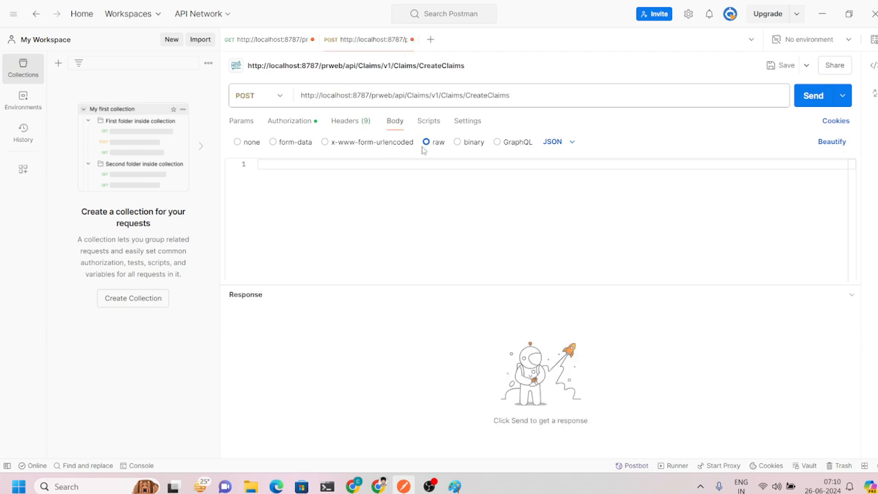
key(ctrl+v)
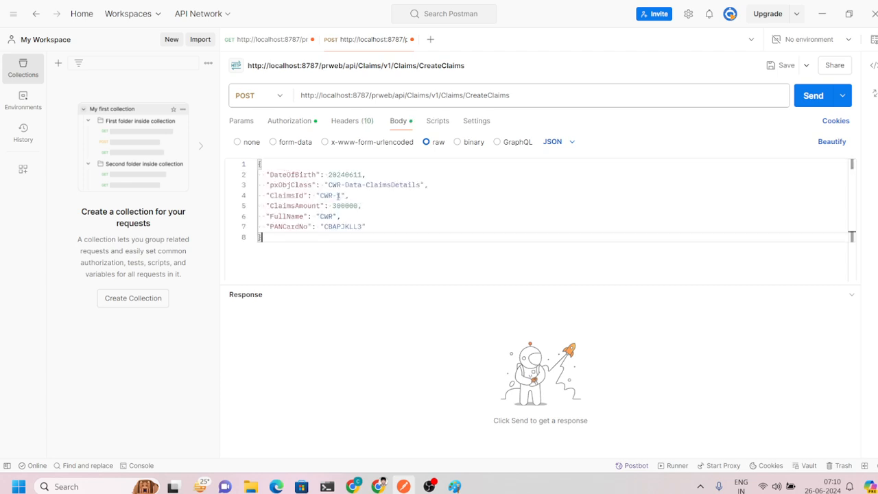
- Delete the ClaimsId and pxObjClass lines from the JSON body of the POST request
drag(355, 194, 266, 196)
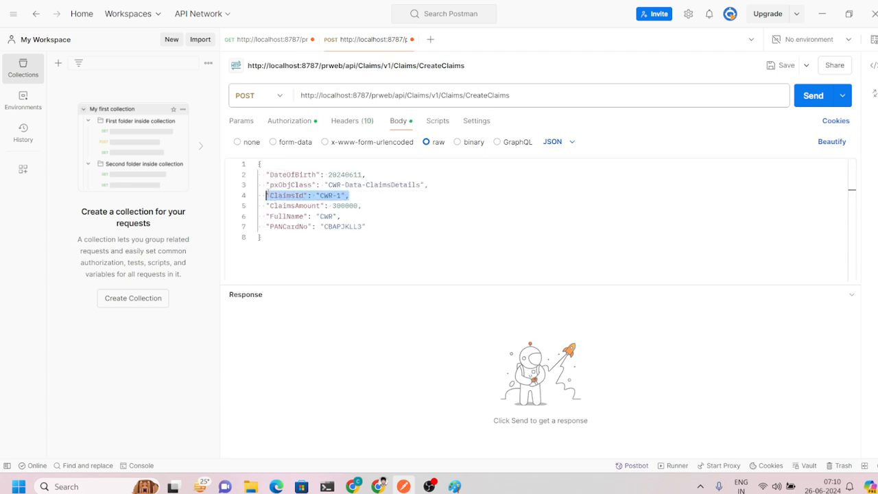
key(BackSpace)
key(BackSpace)
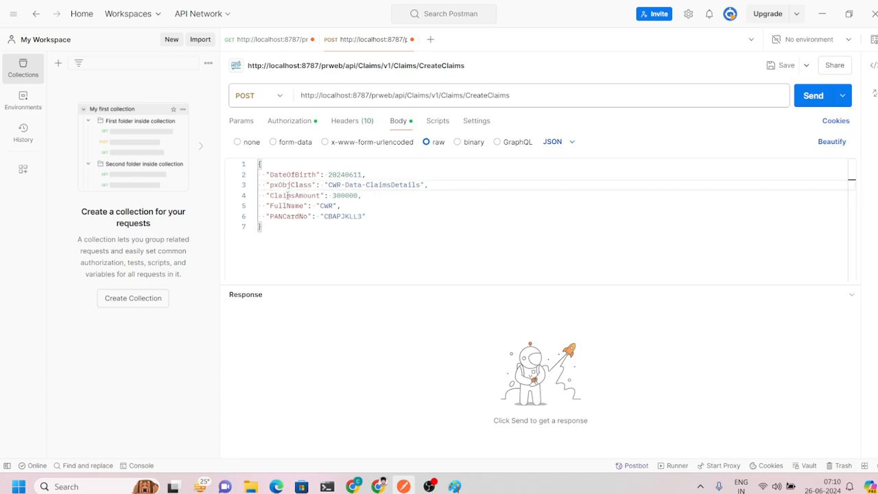
drag(429, 185, 266, 185)
key(BackSpace)
key(BackSpace)
key(BackSpace)
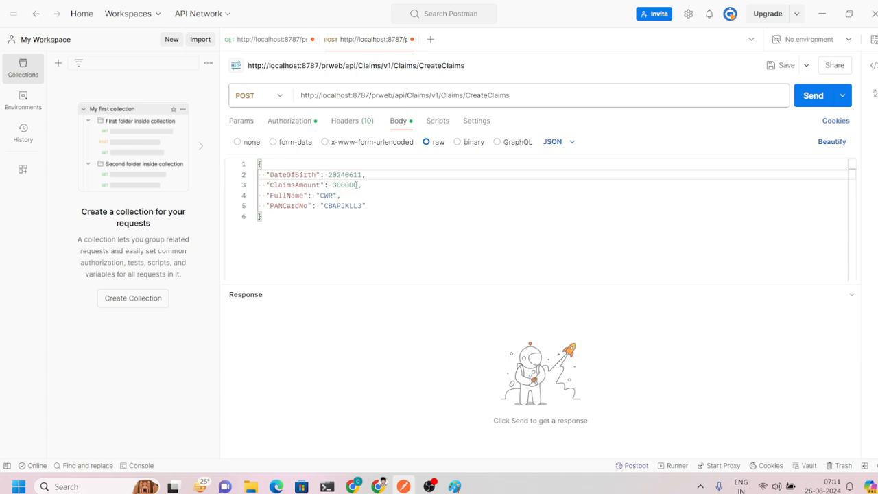
- Set ClaimsAmount to 020202 in the JSON body and replace the PANCardNo value with a new PAN card number
double_click(356, 185)
text(0202)
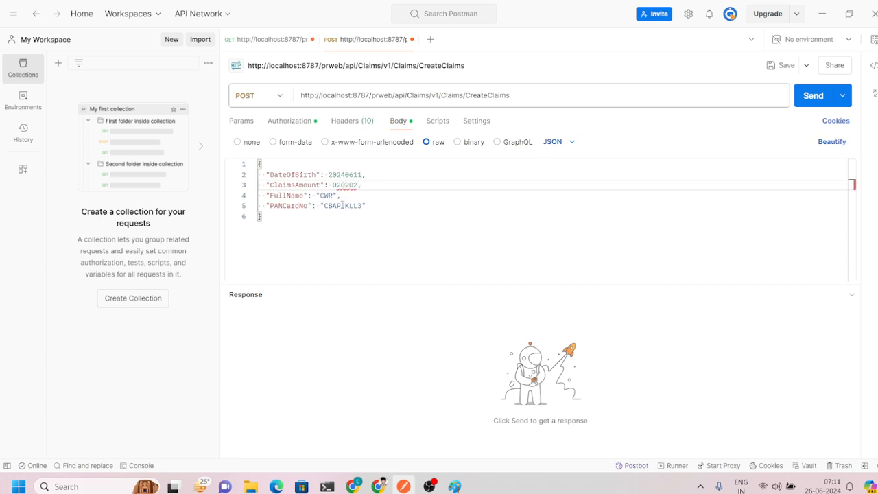
double_click(354, 206)
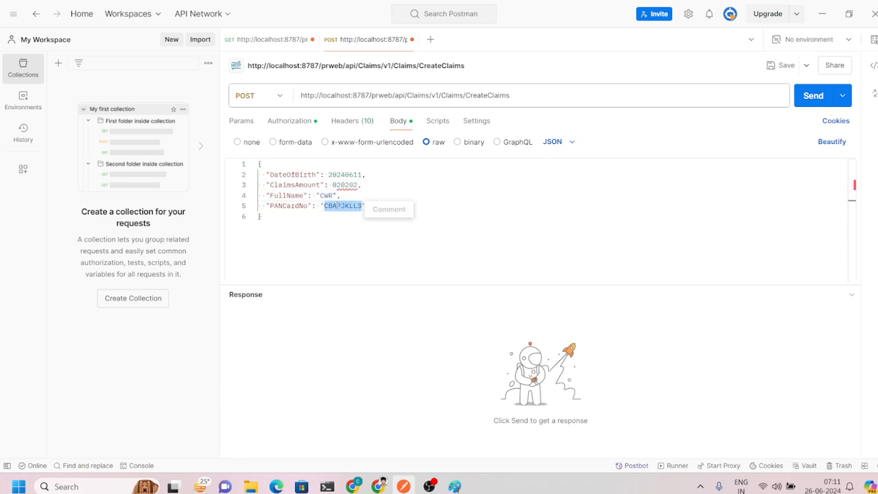
text(ABC)
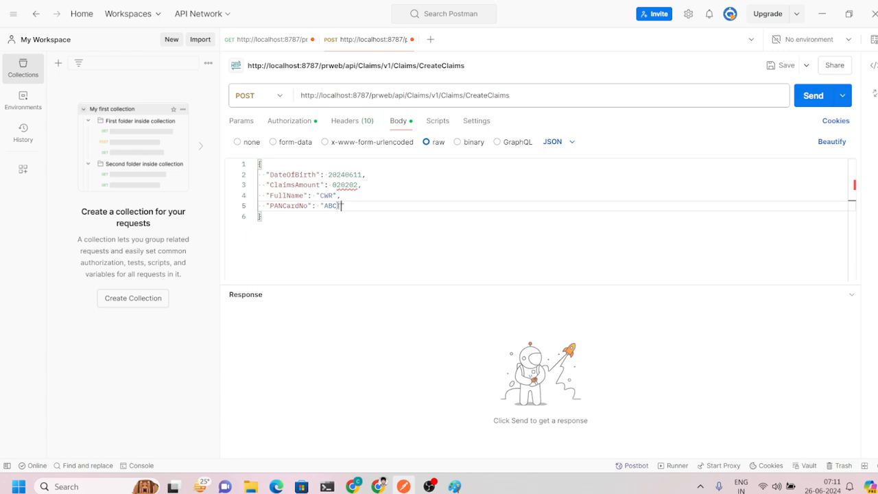
text(Y567)
click(352, 194)
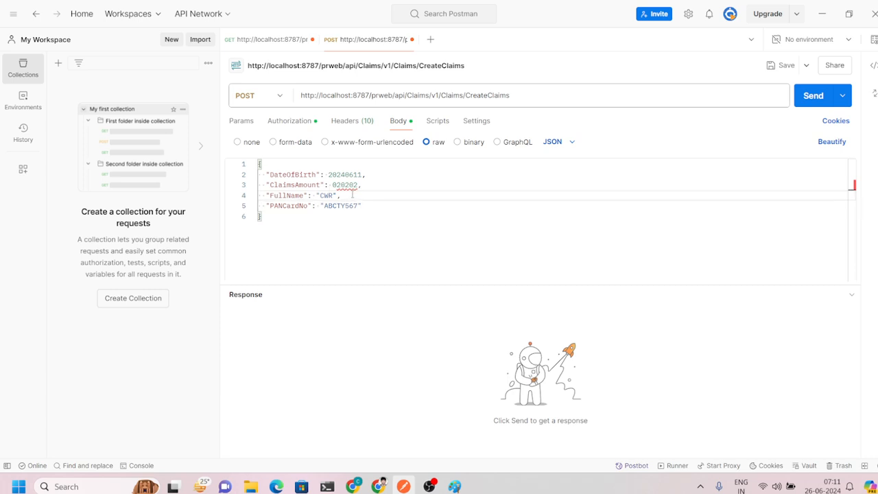
- Copy the complete JSON body and send the CreateClaims POST request
key(ctrl+a)
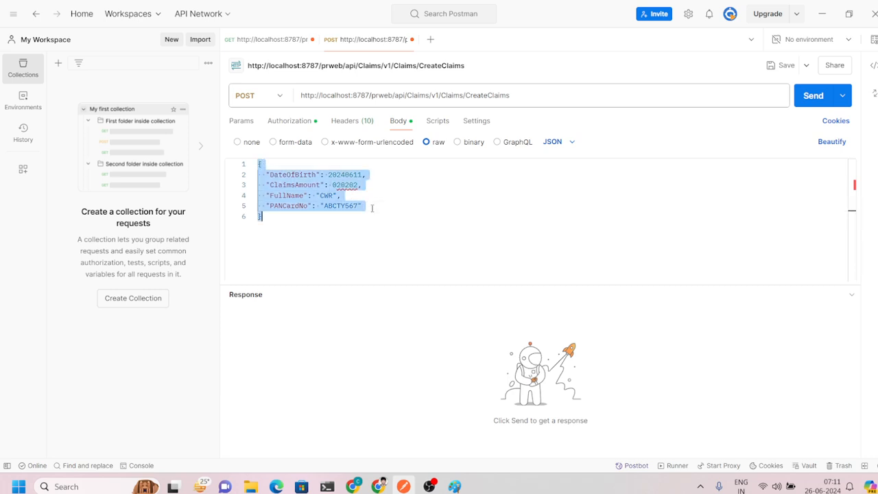
key(Right)
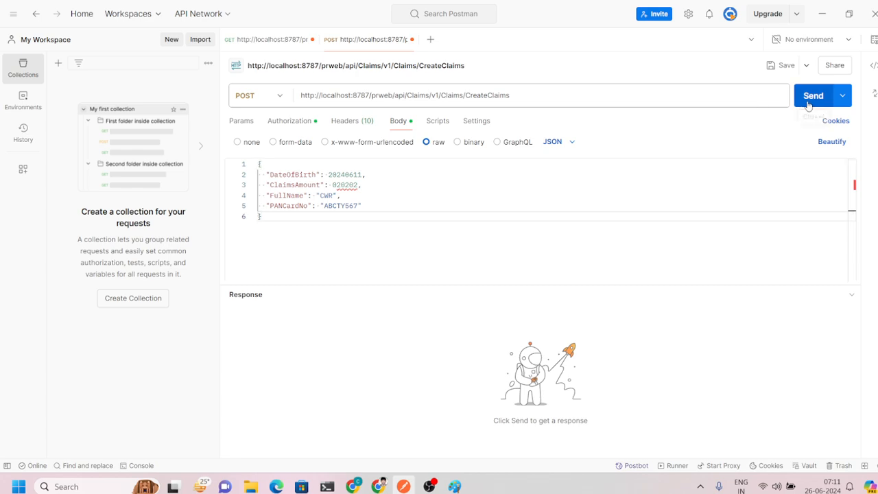
click(808, 103)
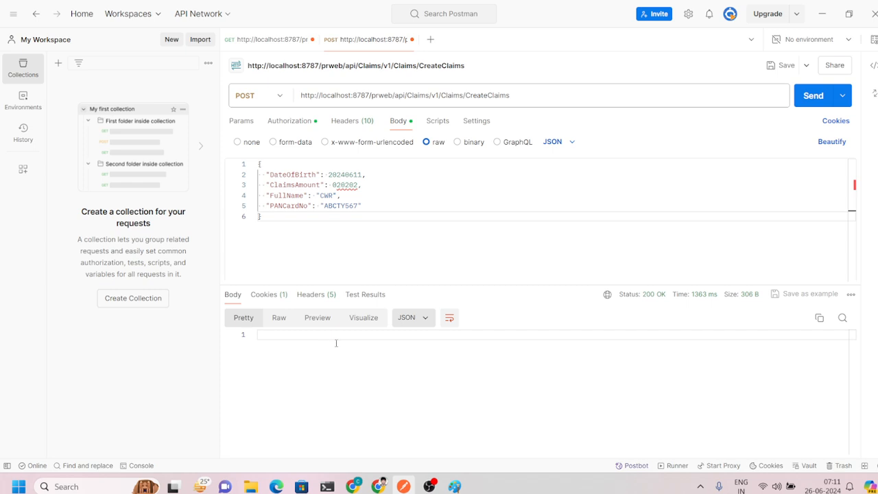
- Switch to Pega Dev Studio in Chrome, save the Create Claims Service REST rule and review the POST request's message data mapping
mouse_move(353, 485)
click(276, 446)
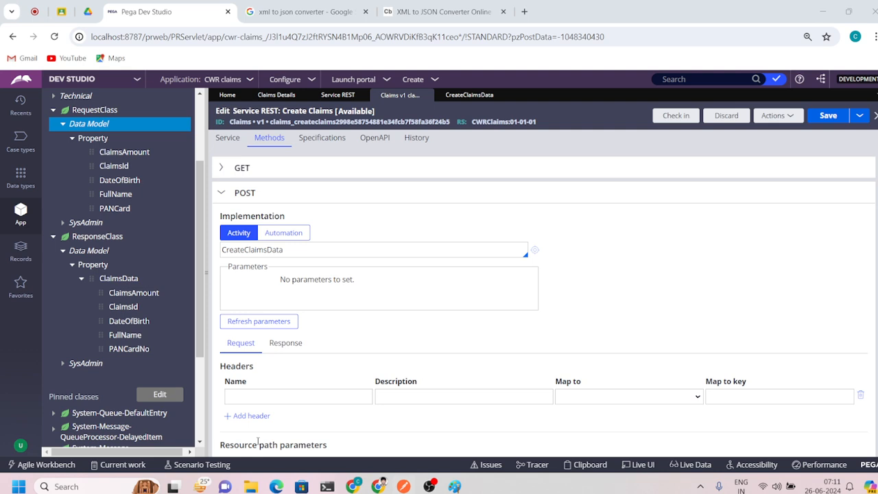
click(828, 115)
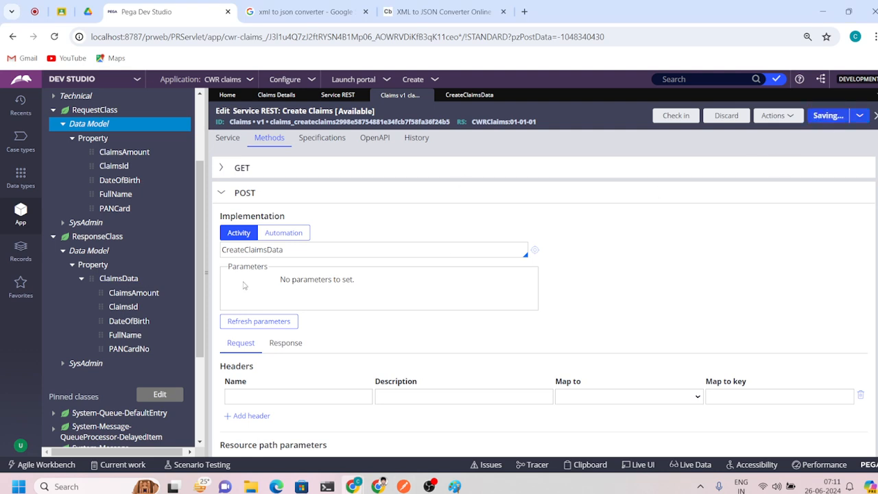
scroll(284, 373, down, 3)
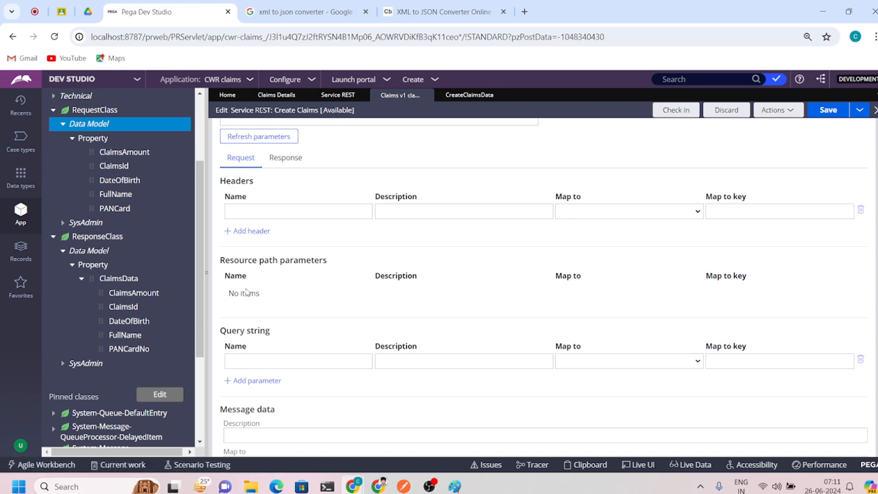
scroll(264, 381, down, 2)
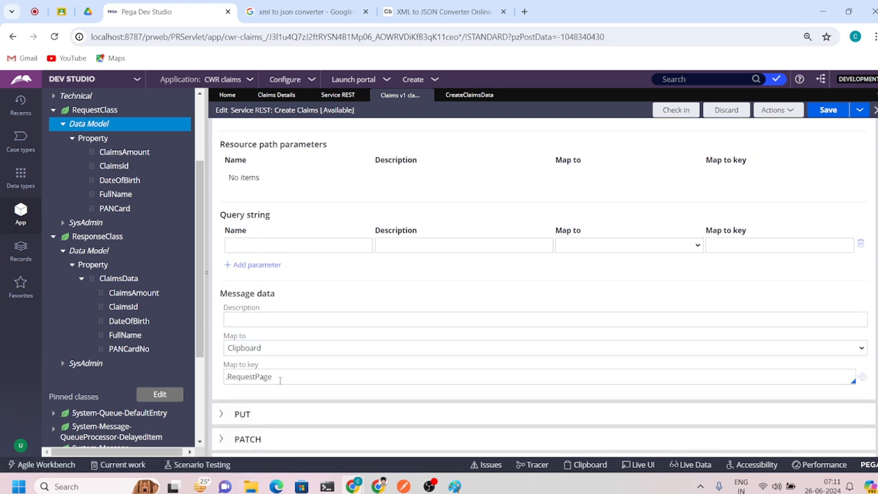
scroll(282, 371, up, 3)
- Map the POST response's message data from JSON, with the mapping method Use fast processing
click(285, 217)
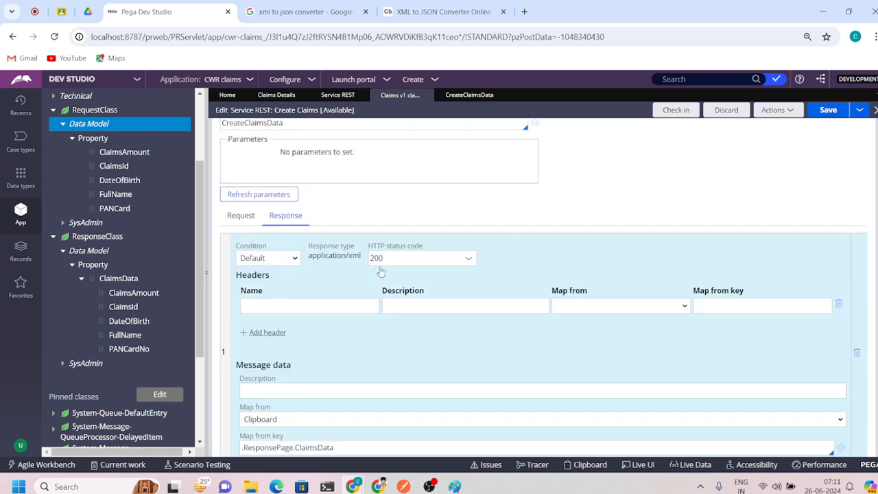
scroll(315, 386, down, 1)
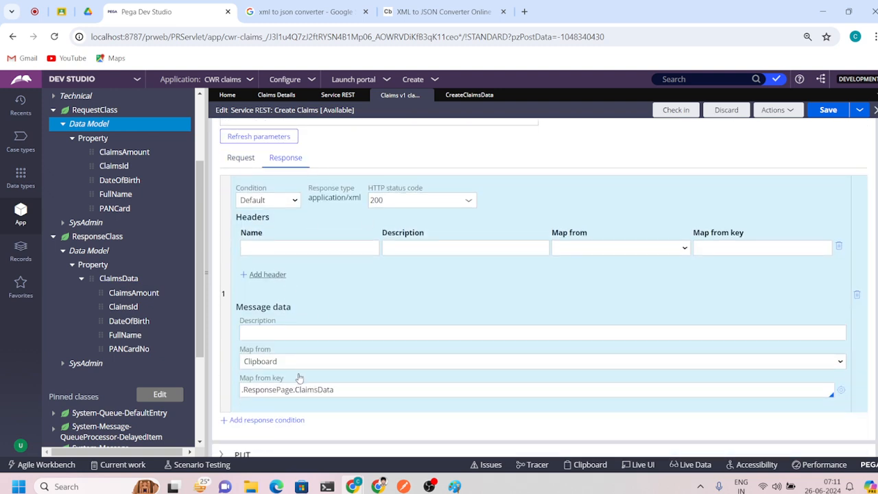
click(295, 364)
click(294, 416)
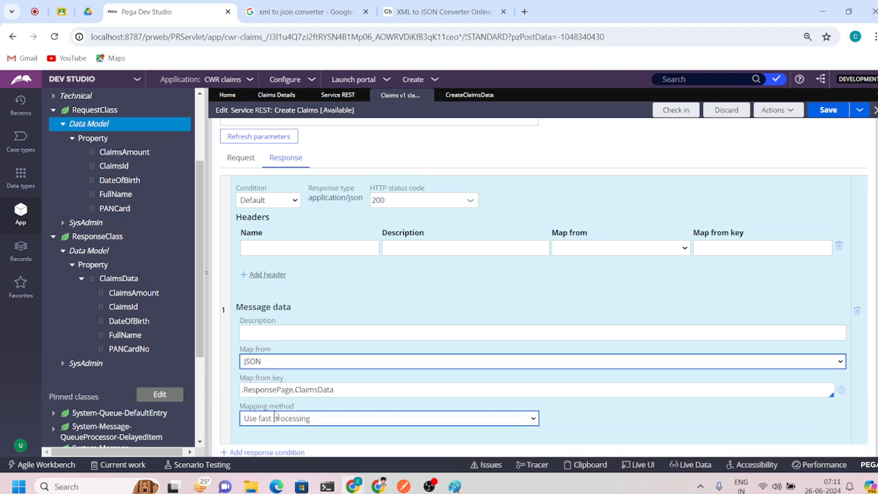
scroll(293, 384, down, 1)
click(304, 361)
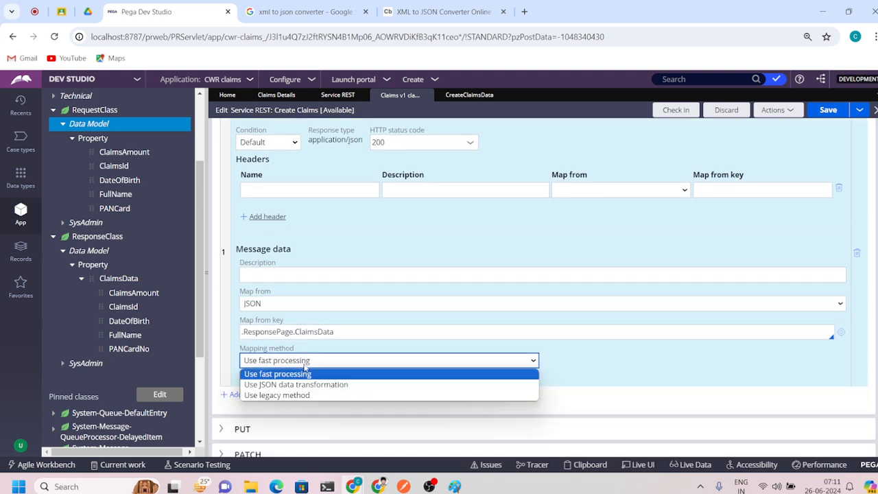
click(305, 372)
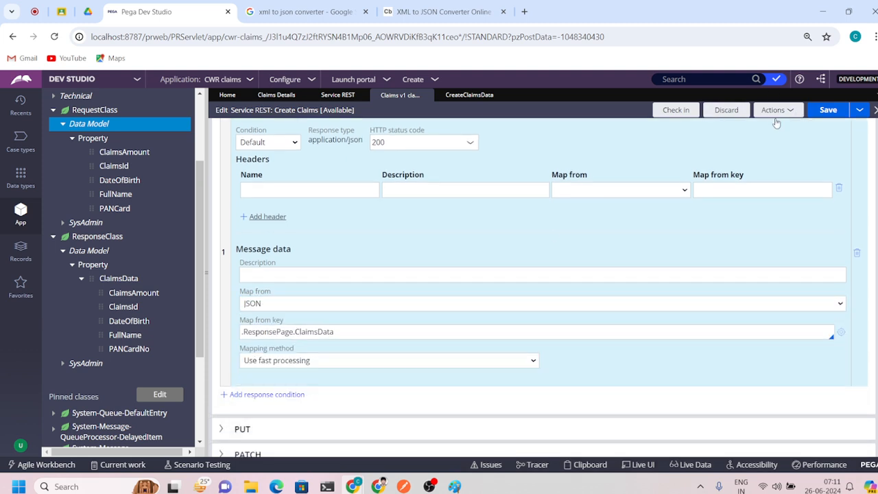
- Save the Create Claims rule, then switch to Postman and resend the CreateClaims POST request
click(828, 110)
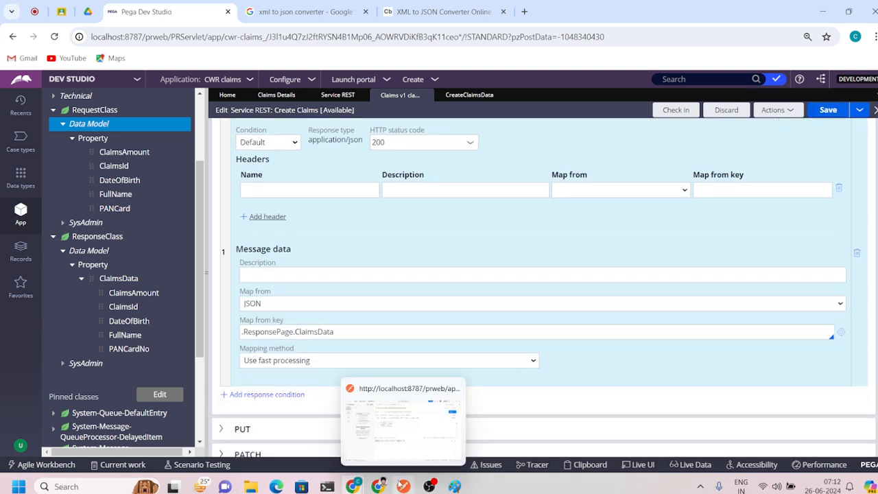
click(401, 486)
click(812, 103)
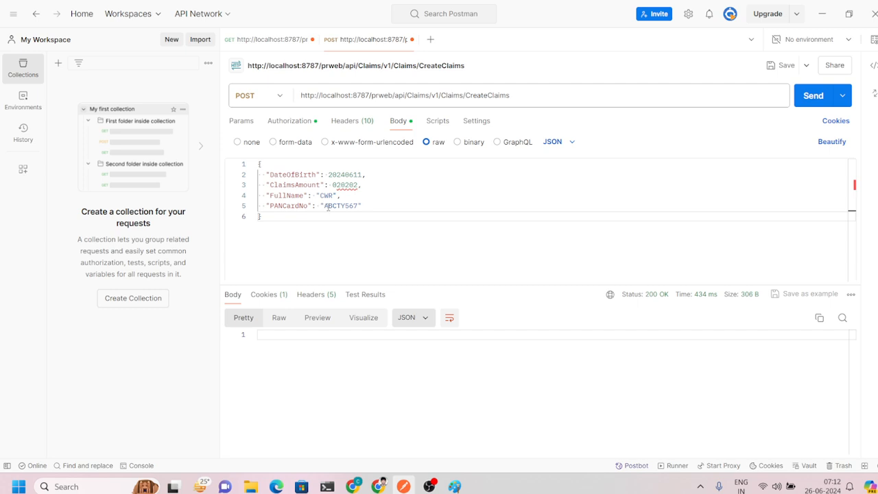
- Return to Pega Dev Studio, start tracing the Create Claims service rule and open its REST service simulation
mouse_move(353, 486)
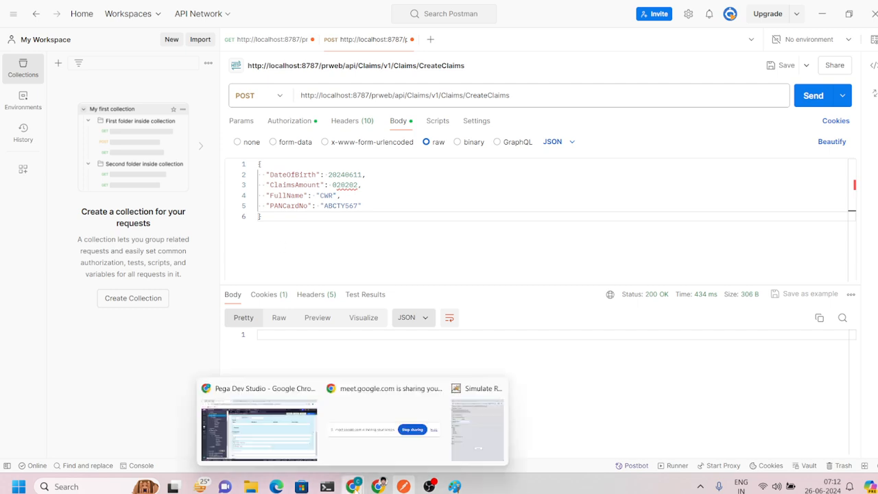
click(257, 429)
click(778, 110)
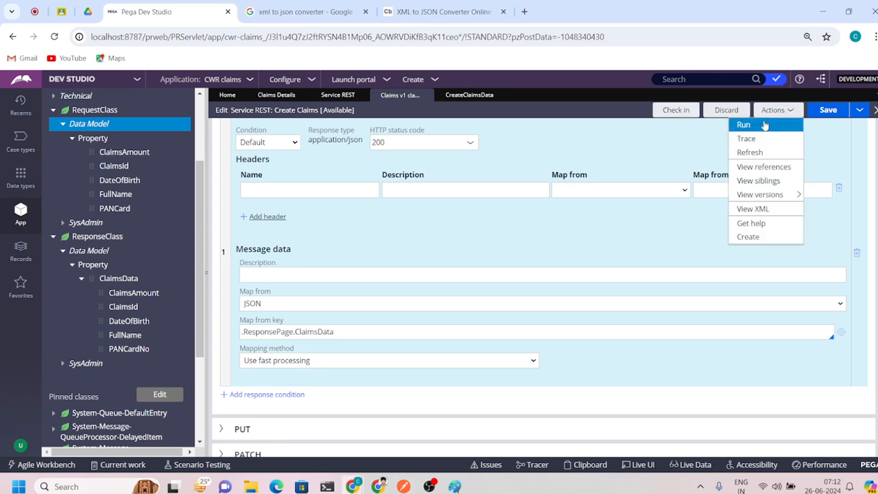
click(751, 138)
click(513, 9)
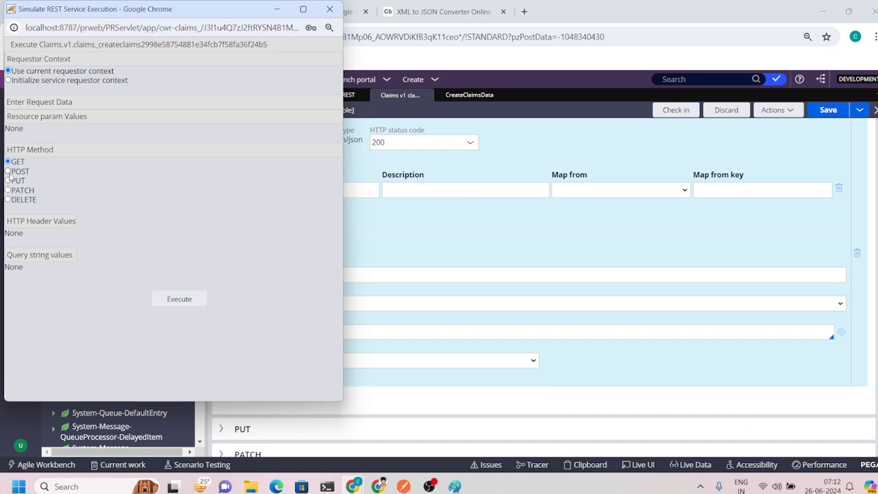
- Execute the service simulation with the POST method and the copied claim JSON, including the PAN card number, as message buffer
click(9, 171)
click(36, 320)
text({   "DateOfBirth": 20240611,   "ClaimsAmount": 020202,   "FullName": "CWR",   "PANCardNo": "ABCTY567" })
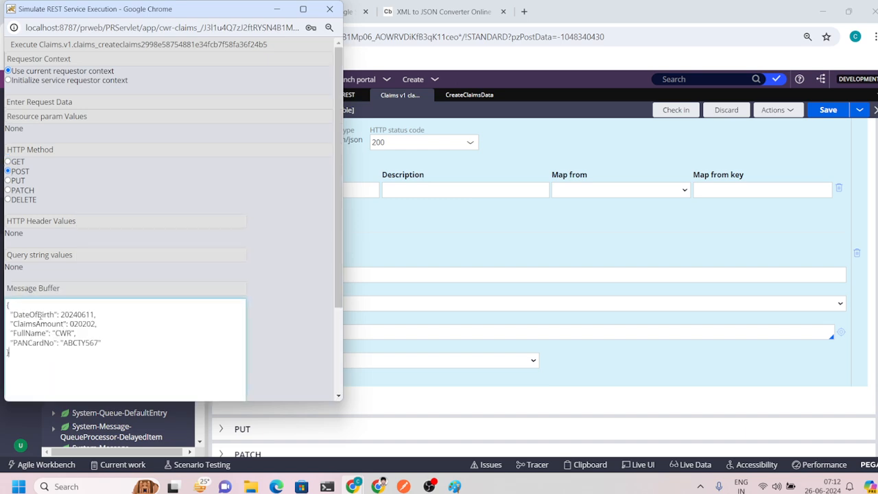
scroll(134, 276, down, 1)
scroll(163, 278, down, 1)
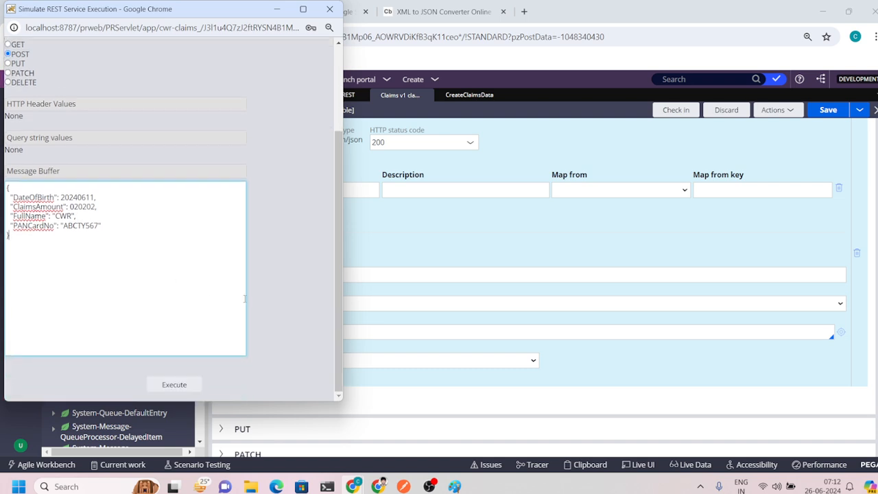
click(173, 384)
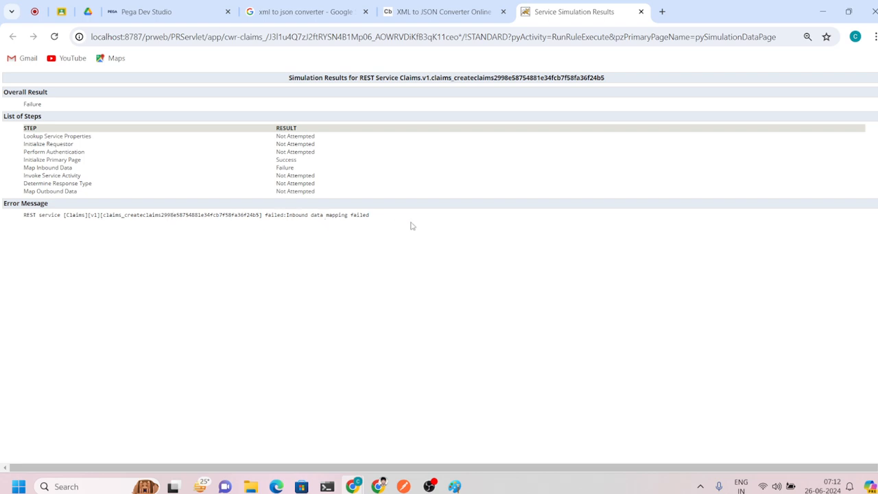
- Close the simulation results, bring up the Tracer window and examine the details of the line 3 event
middle_click(578, 15)
click(164, 13)
mouse_move(328, 484)
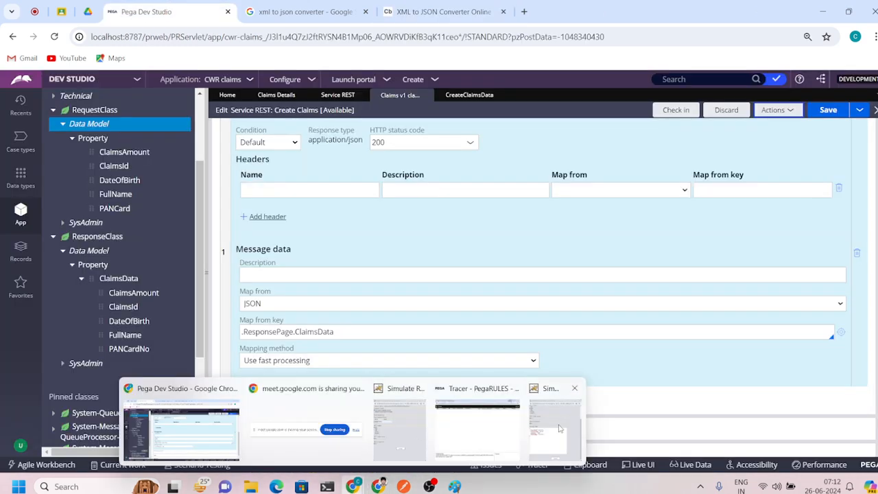
click(500, 431)
click(391, 121)
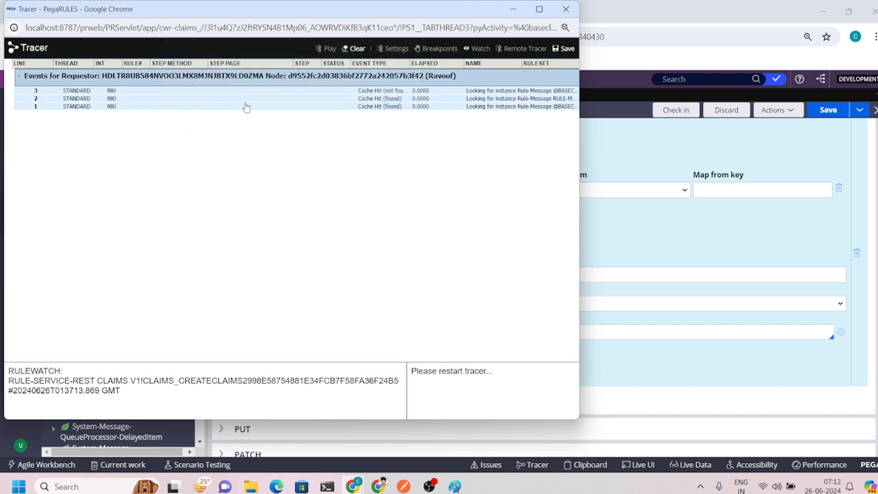
click(113, 91)
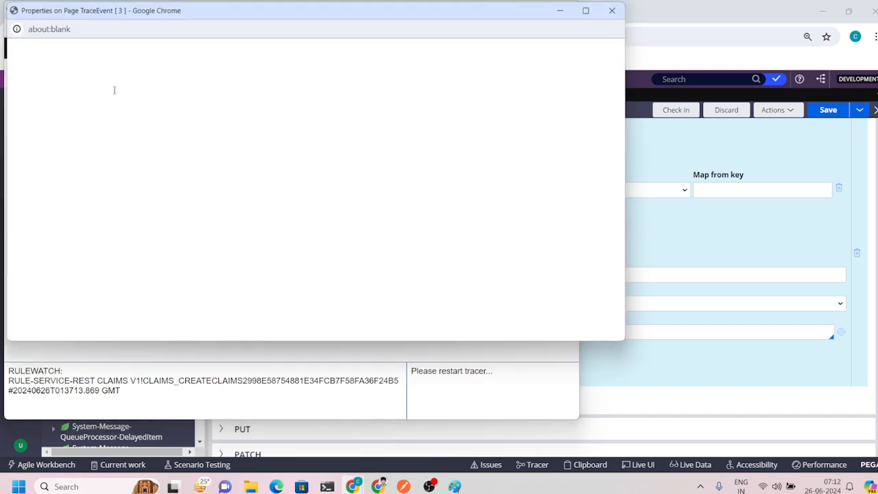
drag(121, 255, 453, 258)
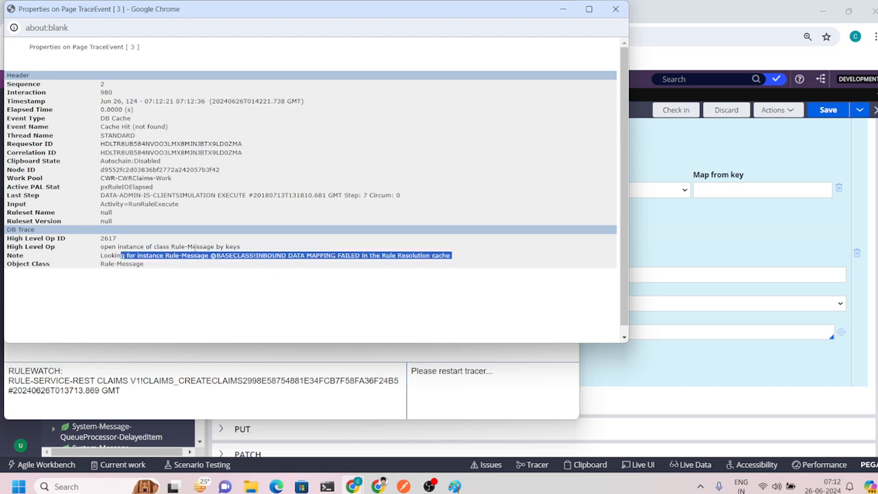
drag(195, 247, 216, 247)
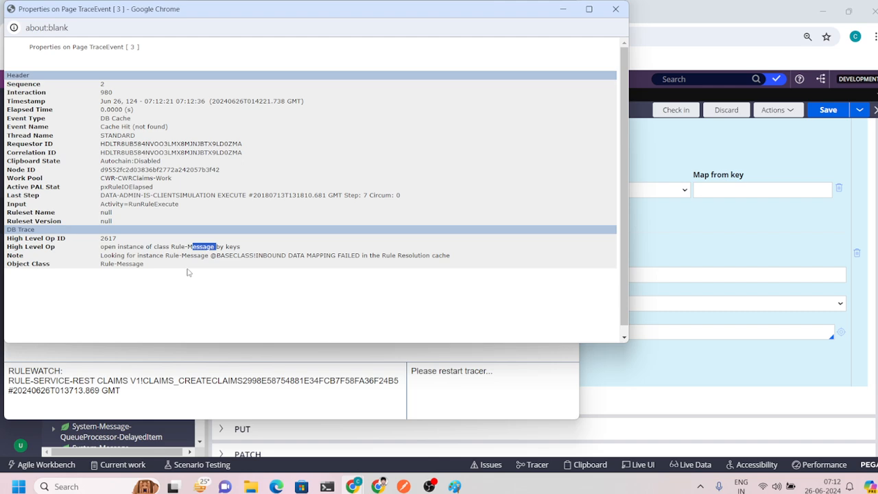
click(615, 8)
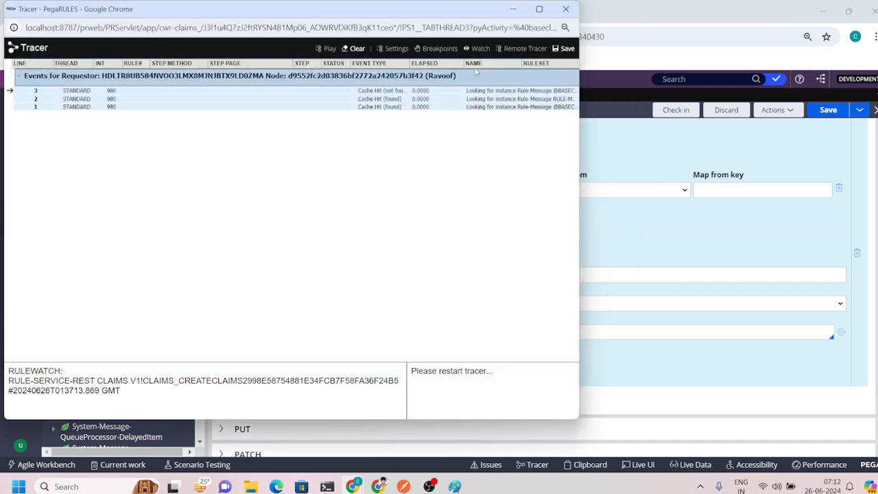
- Close the Tracer window and refresh the CWR-Int class in the class tree
click(566, 10)
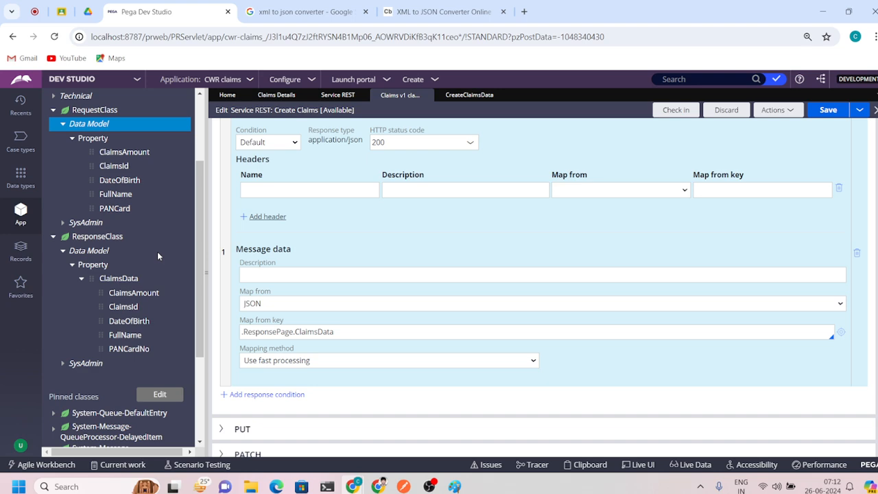
scroll(66, 232, up, 3)
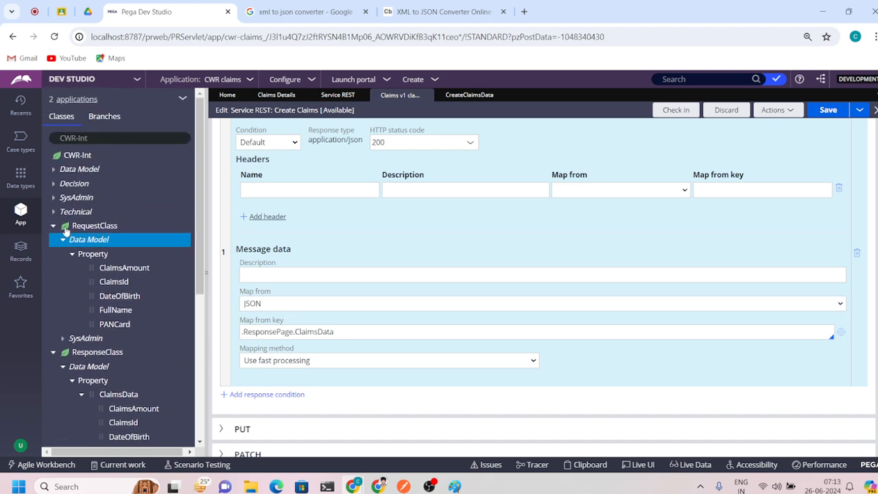
click(54, 226)
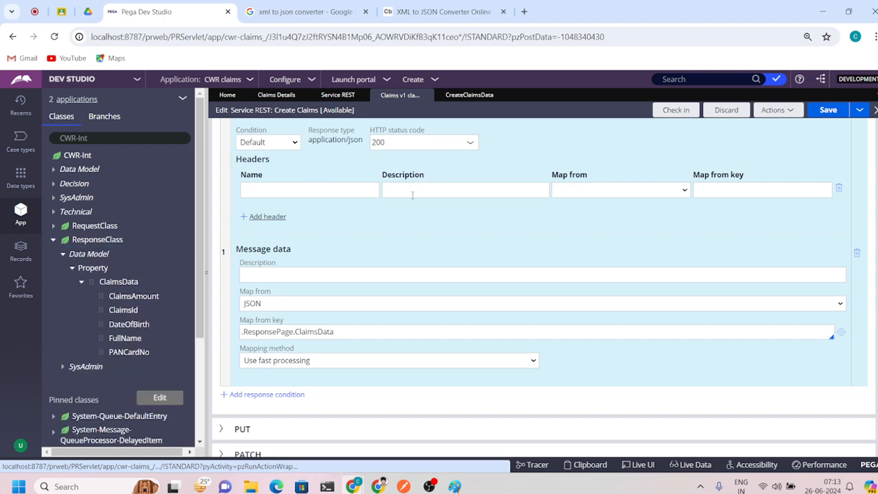
scroll(412, 195, up, 4)
key(ctrl+s)
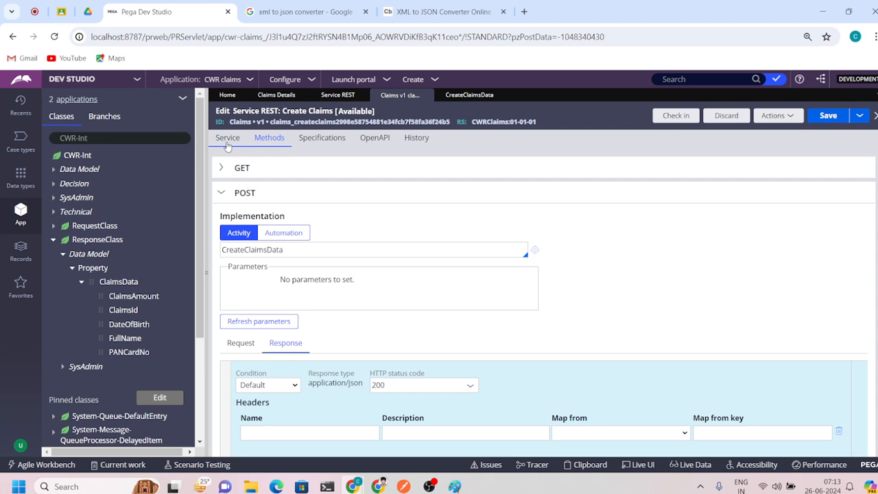
click(227, 143)
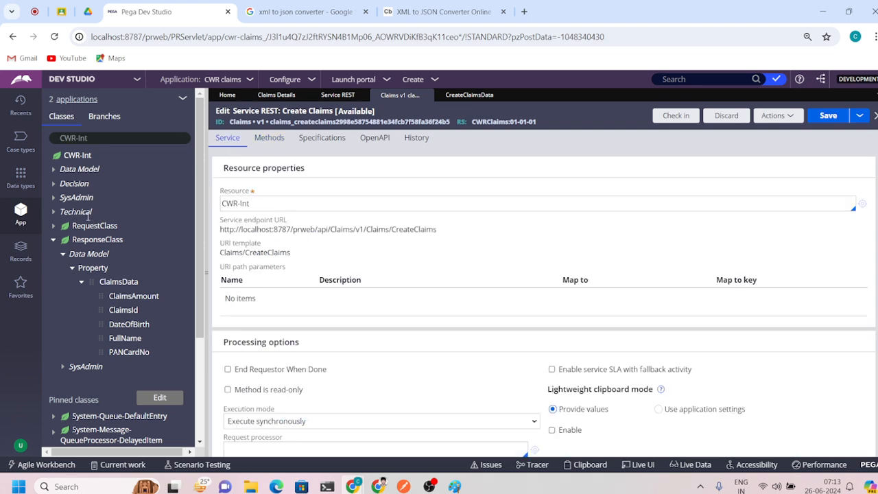
right_click(77, 161)
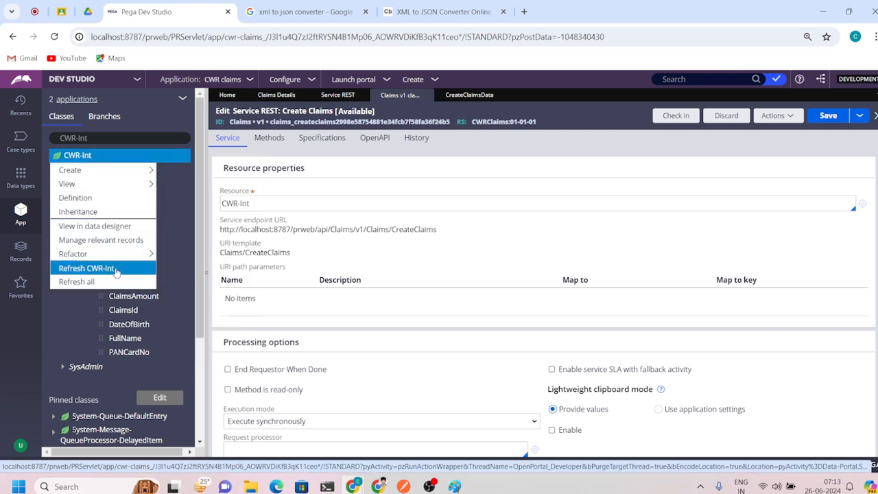
click(93, 269)
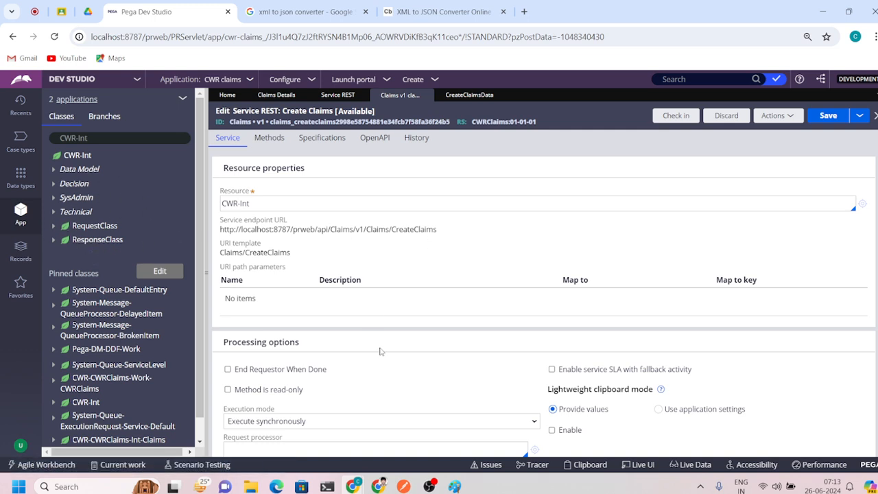
- Map the POST method's request message data to JSON in the Create Claims service
scroll(382, 352, down, 1)
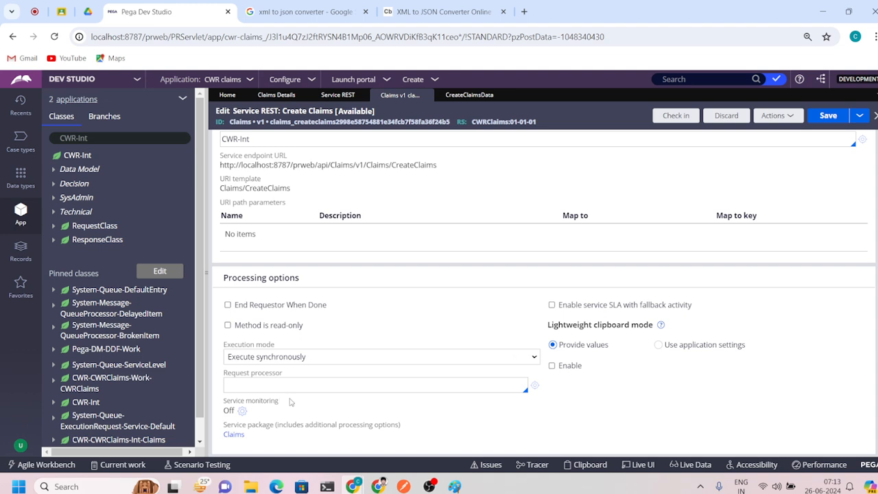
scroll(291, 402, up, 1)
click(268, 141)
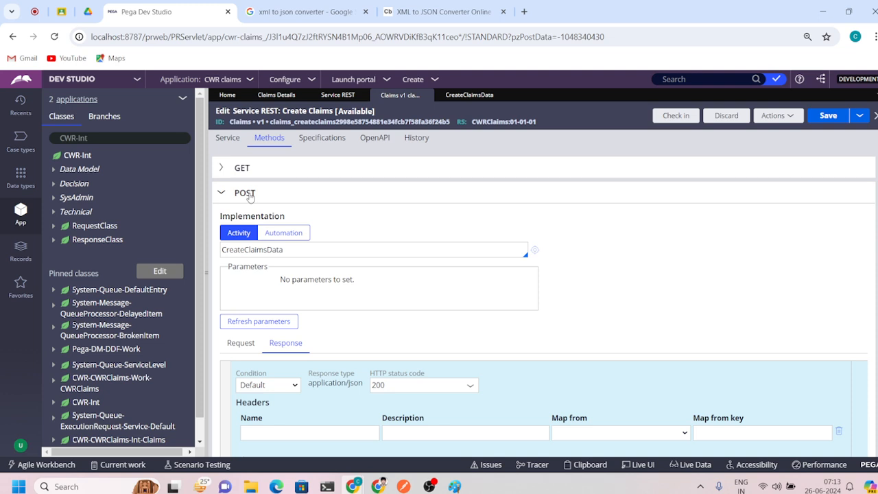
click(242, 344)
scroll(306, 358, down, 2)
scroll(307, 360, down, 3)
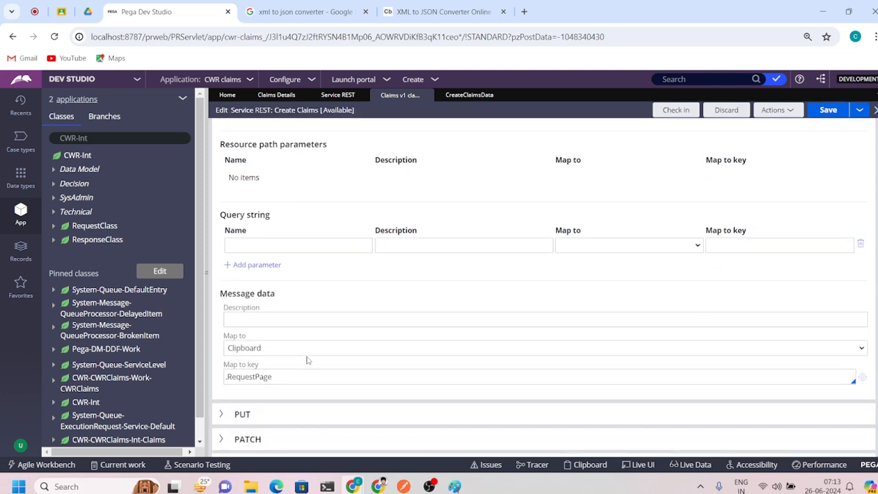
click(270, 349)
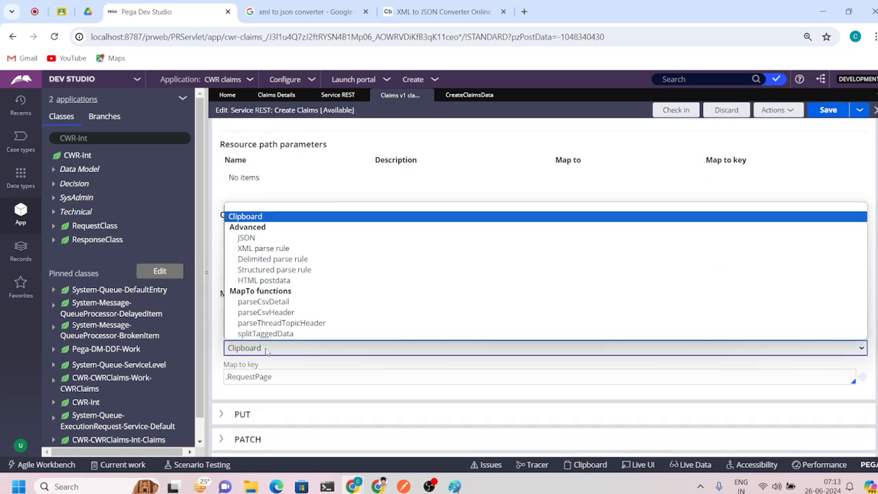
click(254, 238)
scroll(278, 377, down, 1)
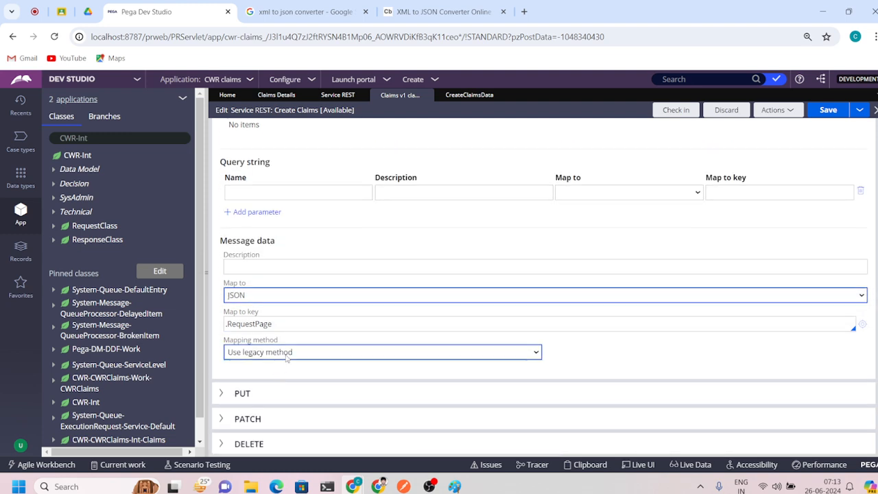
text(.)
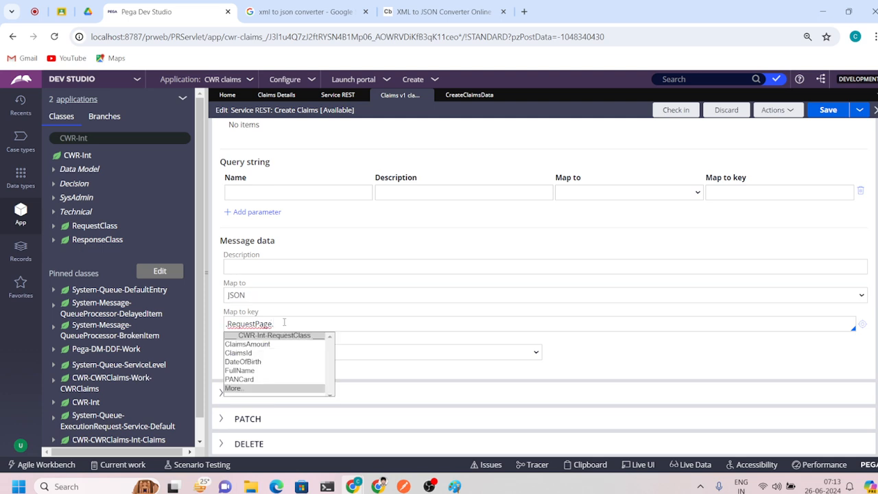
key(Escape)
key(BackSpace)
- Set the request mapping method to Use fast processing and save the service rule
click(278, 352)
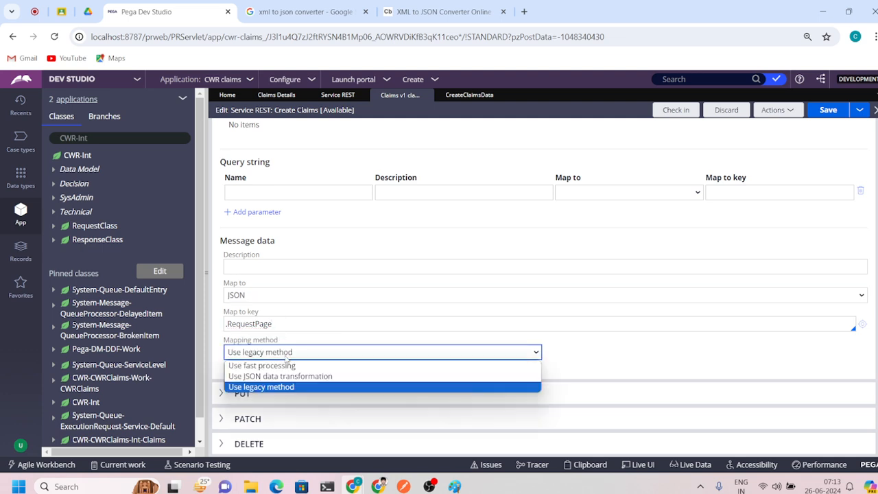
click(277, 366)
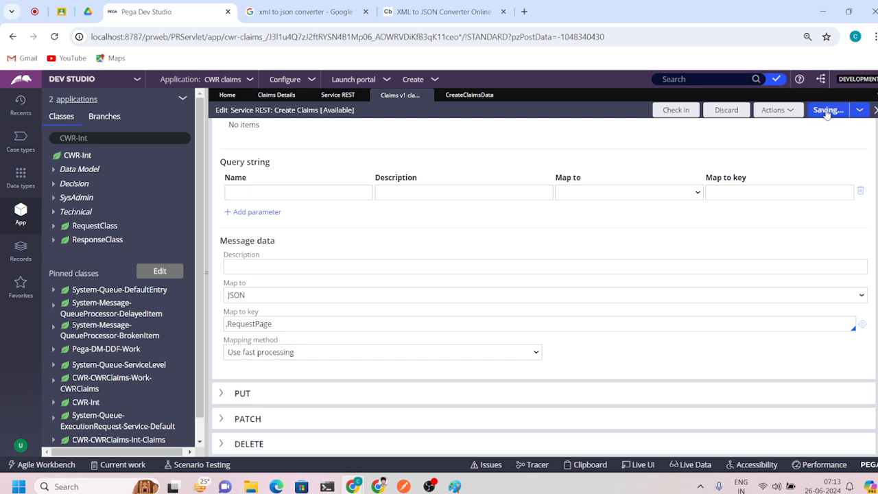
- Switch to Postman, send the CreateClaims POST request and resend it with the response format set to XML
click(404, 486)
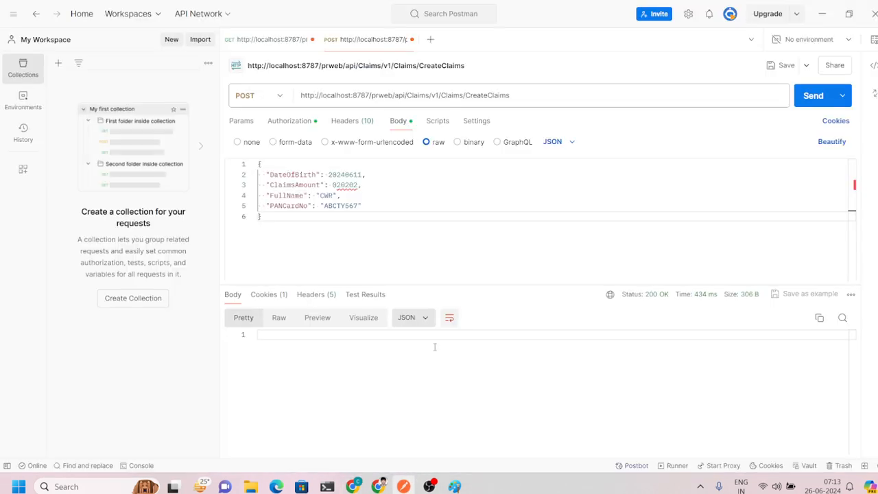
click(808, 95)
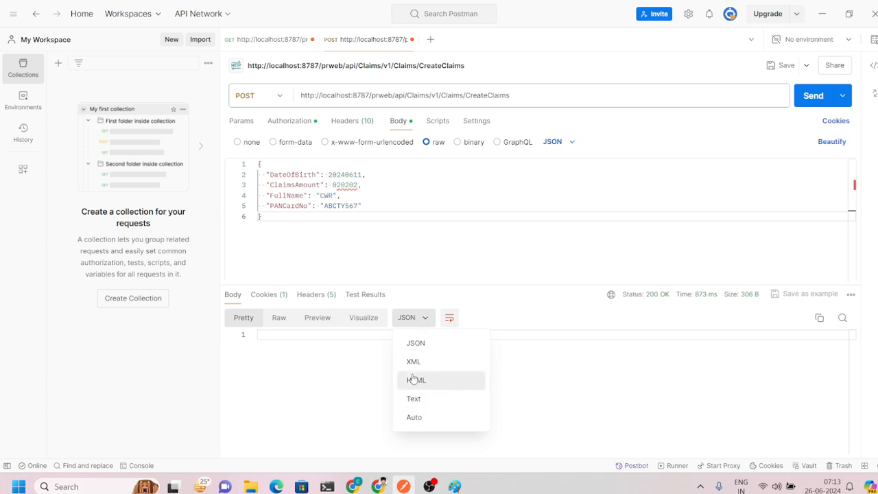
click(799, 97)
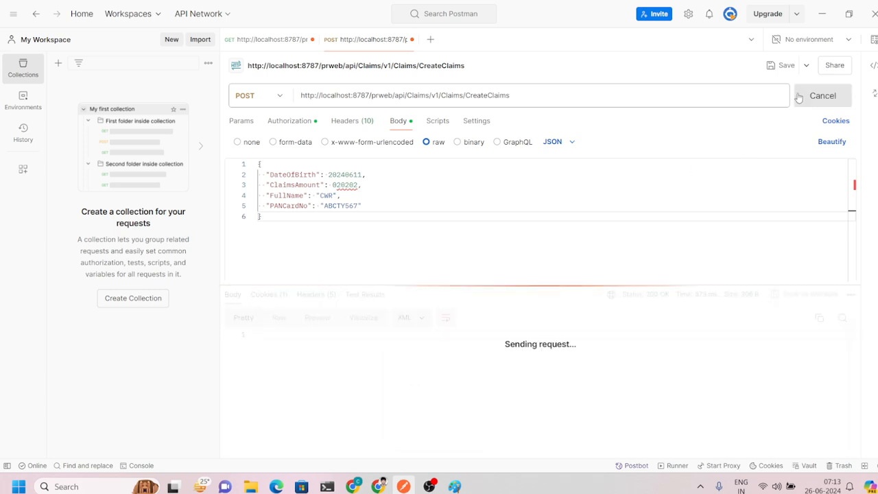
- Switch back to Pega Dev Studio and examine the POST method's request and response message data mappings
key(alt+Tab)
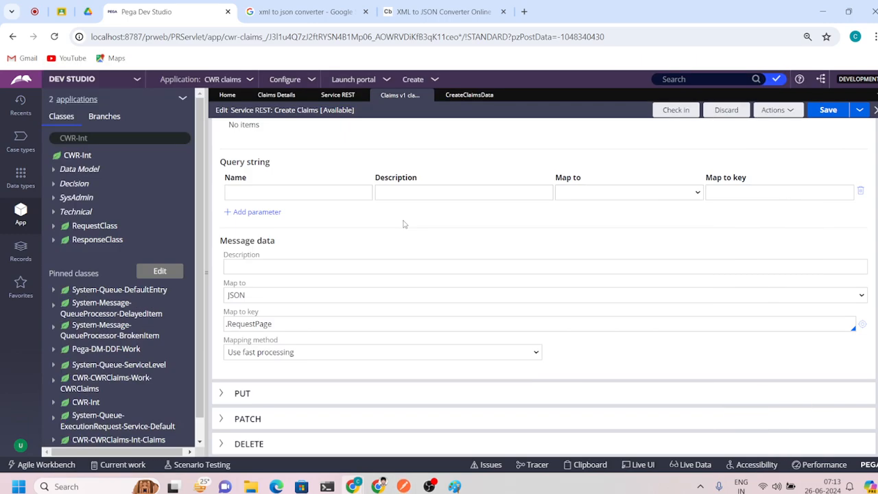
scroll(370, 248, up, 4)
scroll(358, 288, down, 3)
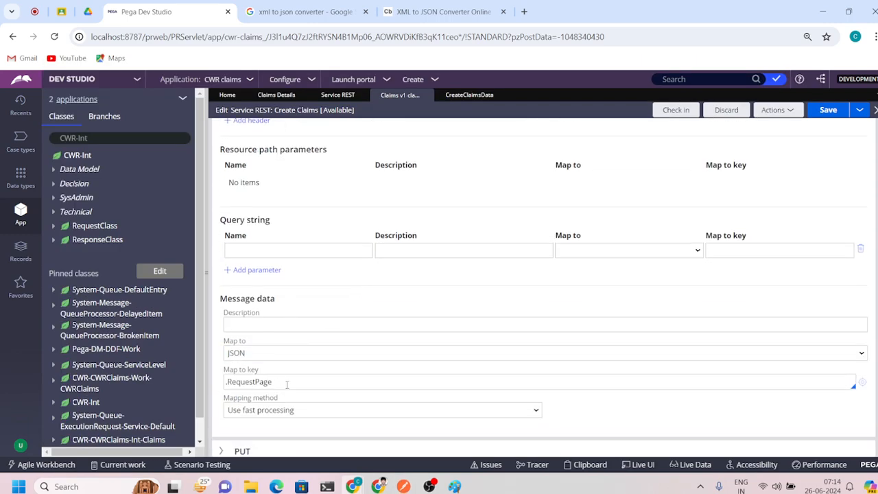
scroll(274, 343, up, 2)
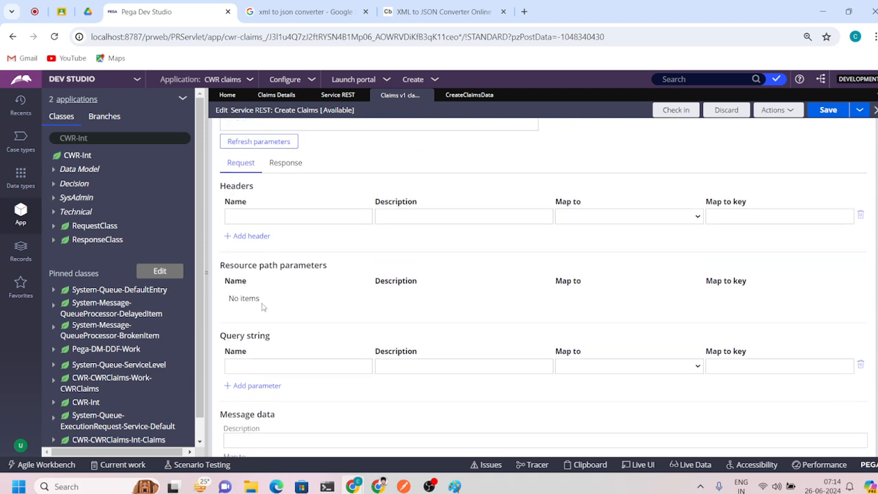
click(285, 163)
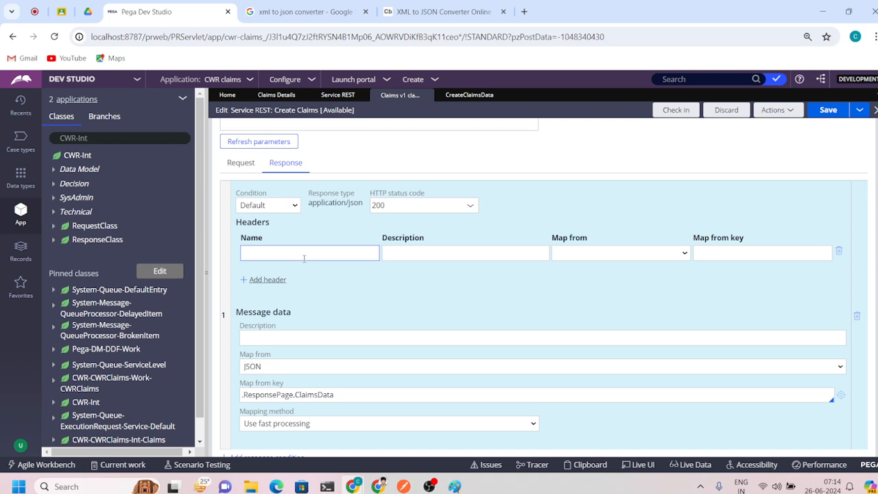
click(283, 373)
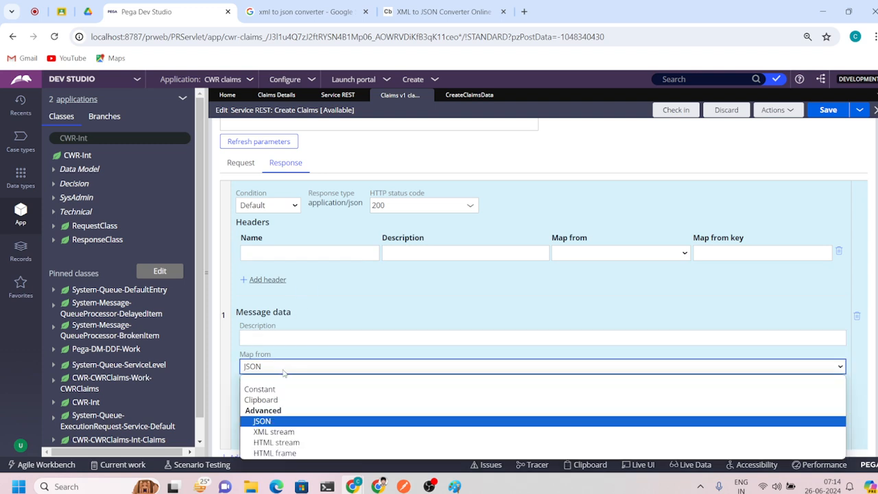
click(283, 372)
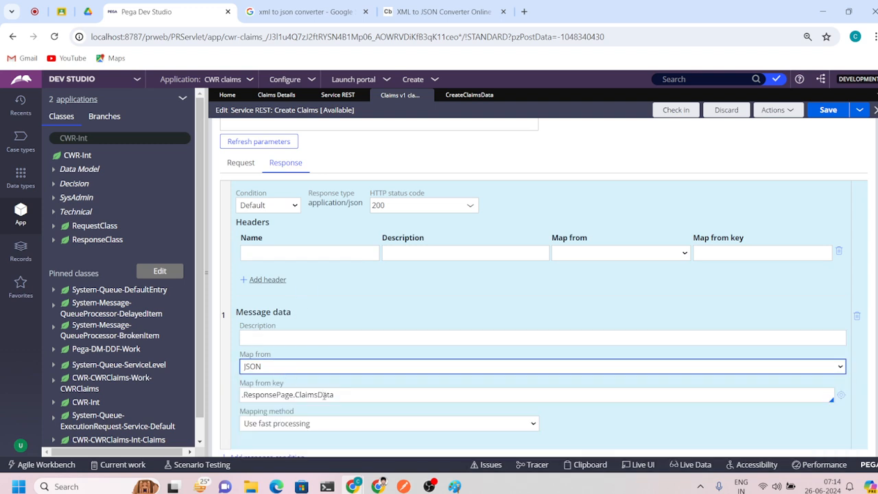
scroll(322, 388, down, 1)
click(311, 369)
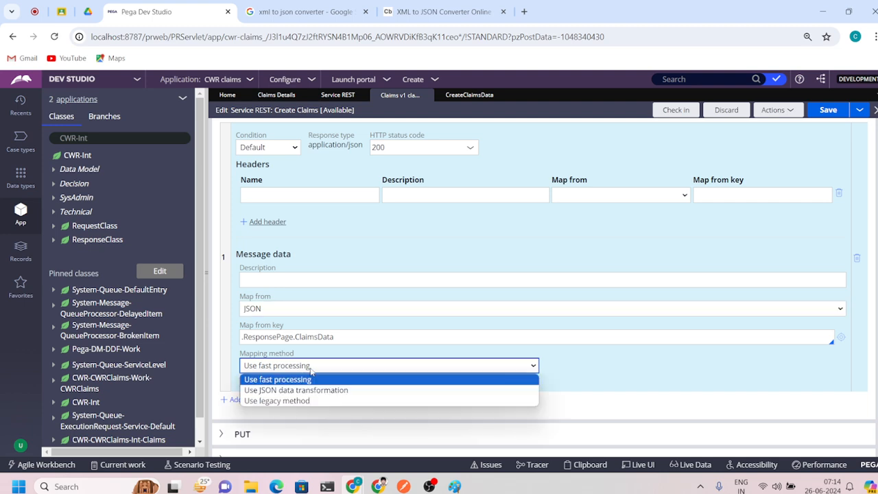
click(310, 371)
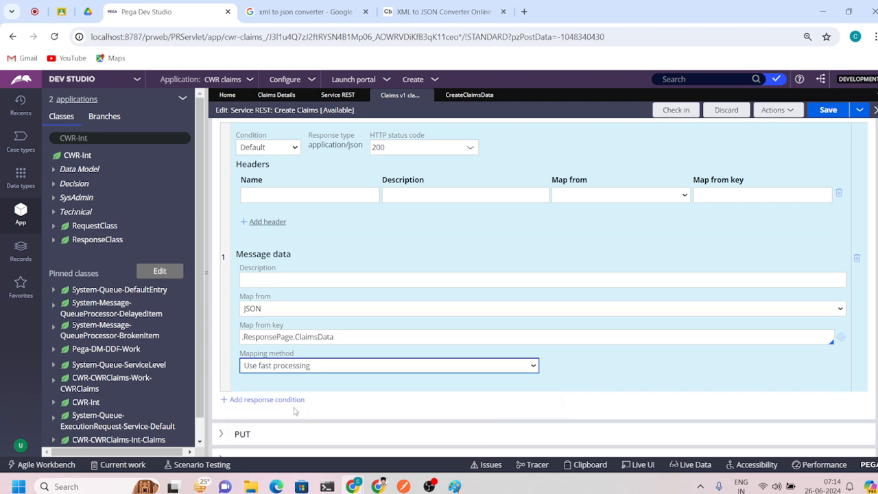
- Save the Create Claims service rule and the CreateClaimsData activity
click(828, 111)
scroll(360, 278, up, 3)
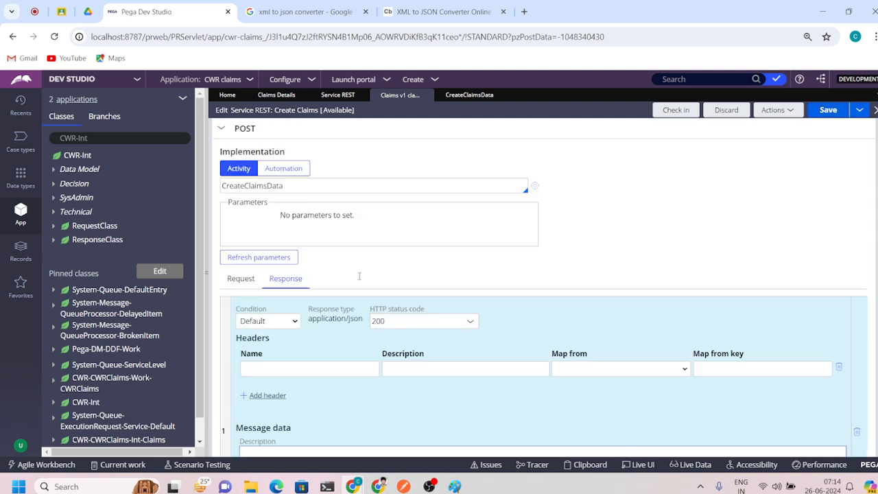
scroll(360, 280, up, 1)
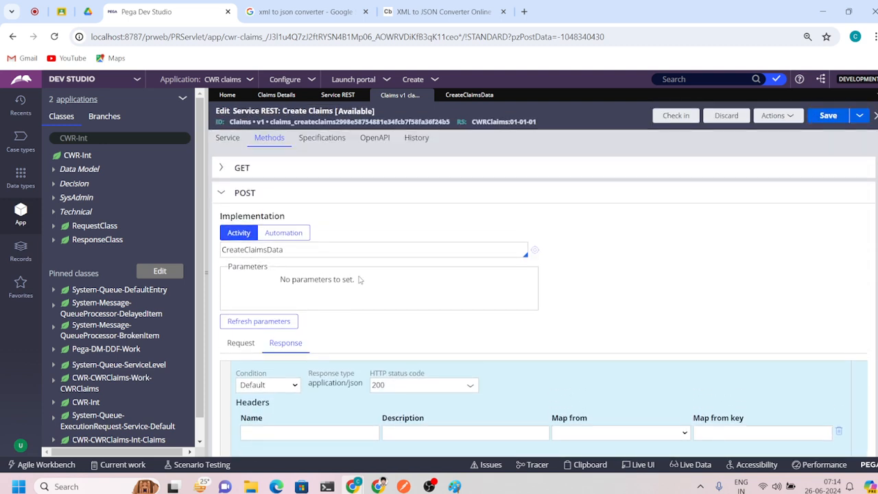
click(240, 166)
click(471, 97)
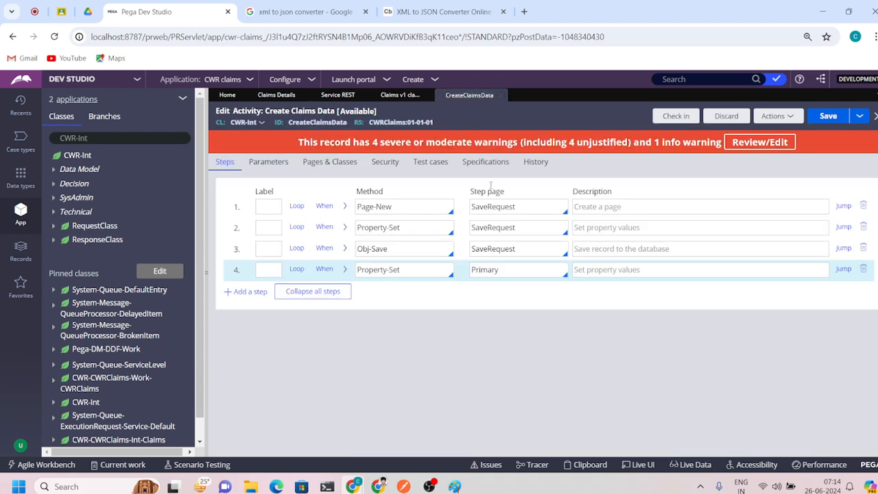
click(822, 117)
- Examine the method parameters of the Page-New, Property-Set and Obj-Save steps in the CreateClaimsData activity
click(345, 248)
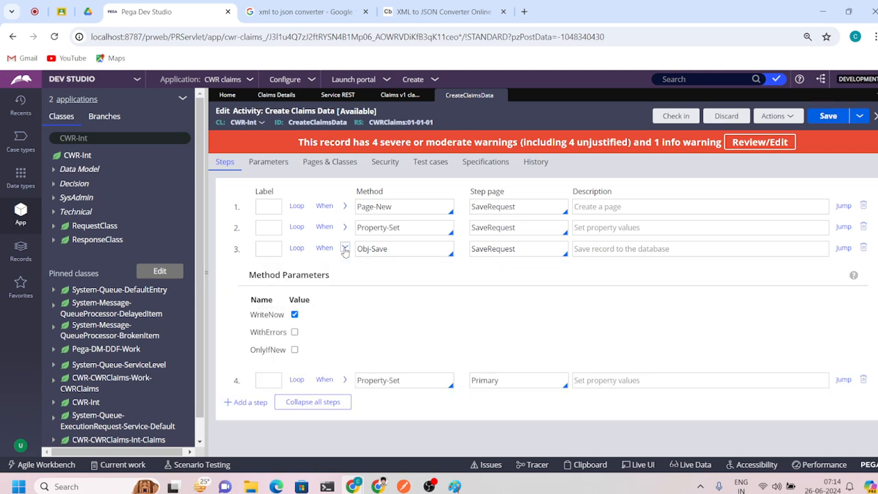
click(345, 249)
click(345, 227)
click(345, 227)
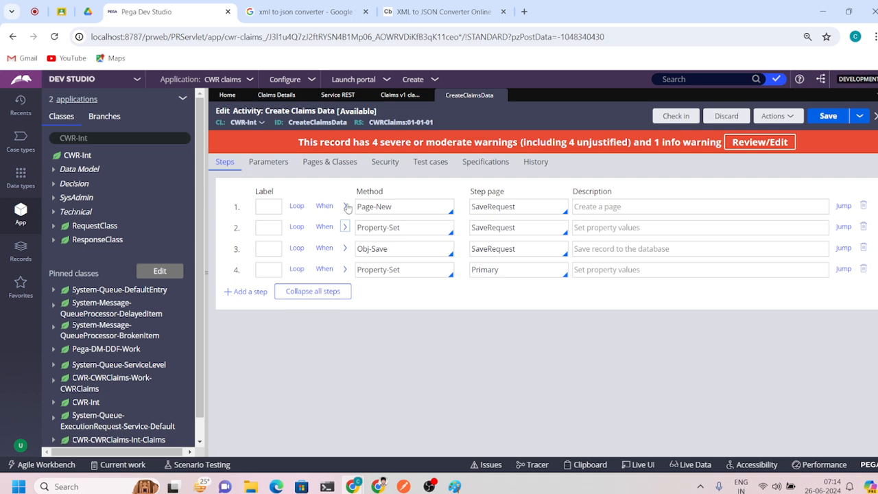
click(345, 206)
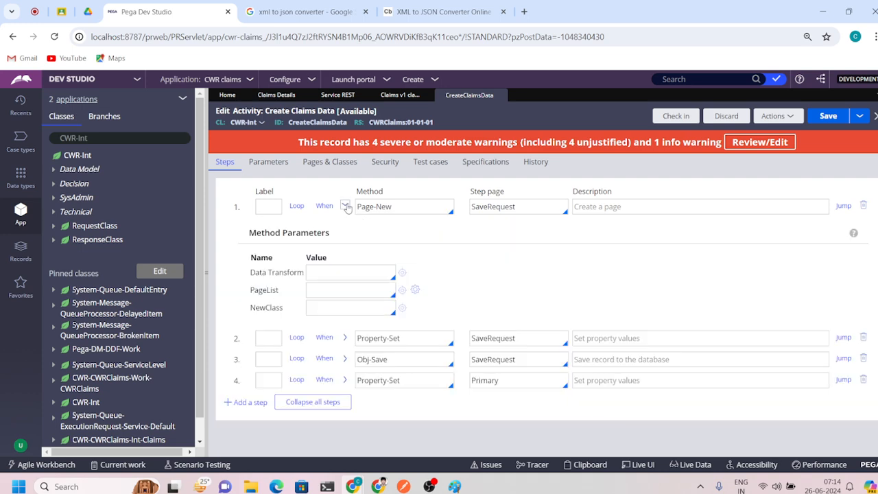
click(345, 206)
click(345, 269)
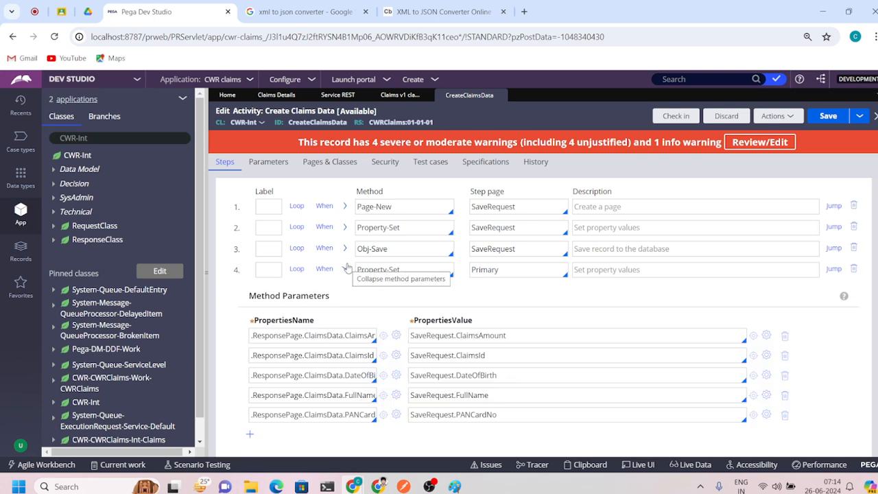
click(346, 269)
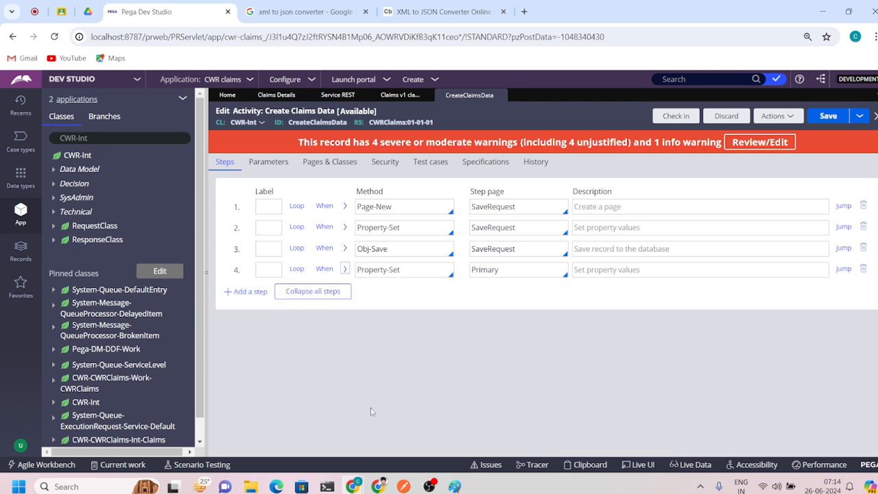
click(346, 269)
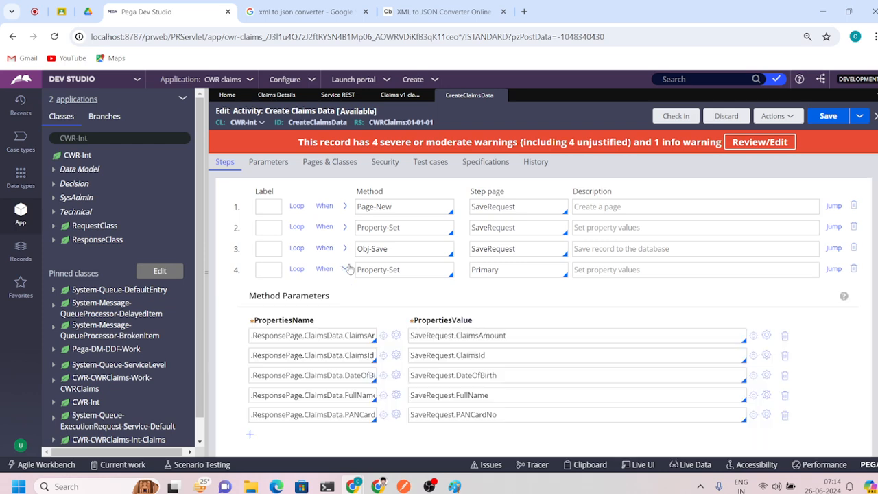
- Collapse the fourth step of the CreateClaimsData activity, switch to Postman and resend the CreateClaims POST request
click(346, 269)
click(403, 486)
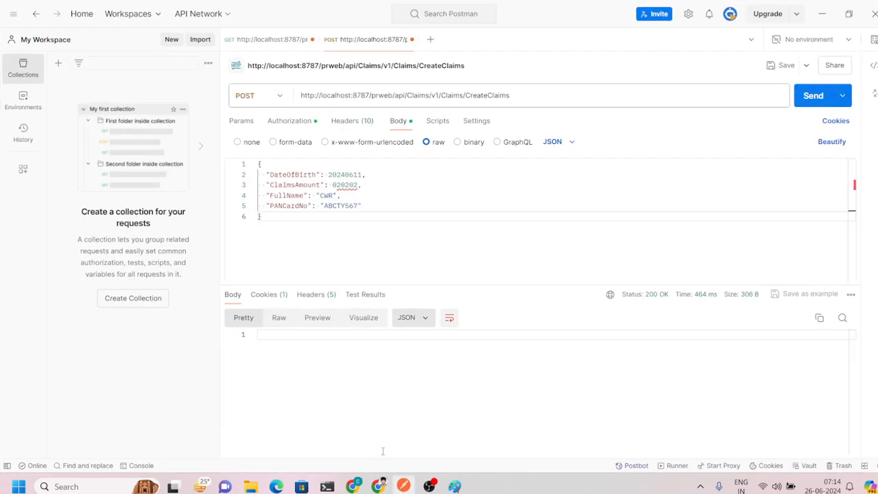
click(812, 98)
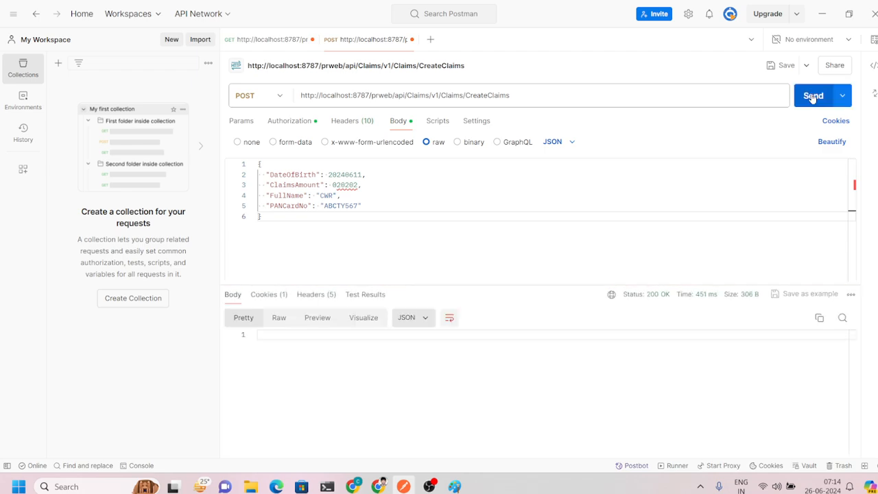
- Switch back to Pega Dev Studio and refresh the records of the Claims Details data type
click(823, 13)
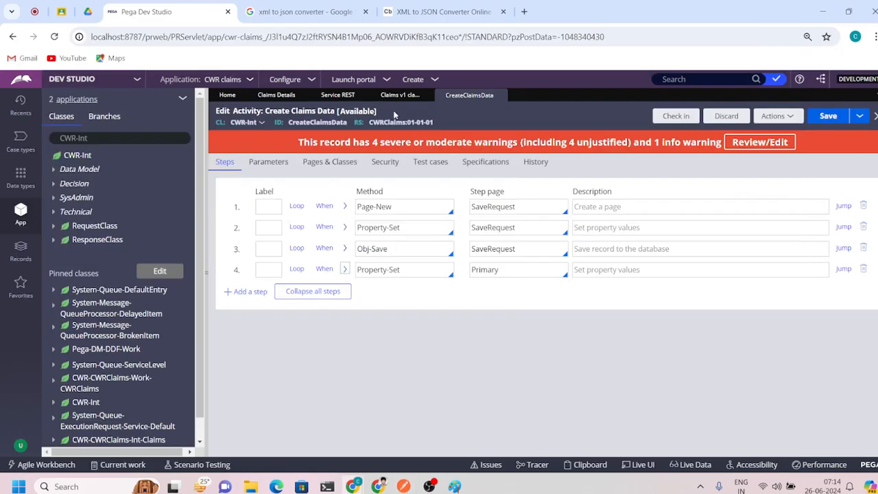
click(400, 95)
click(282, 95)
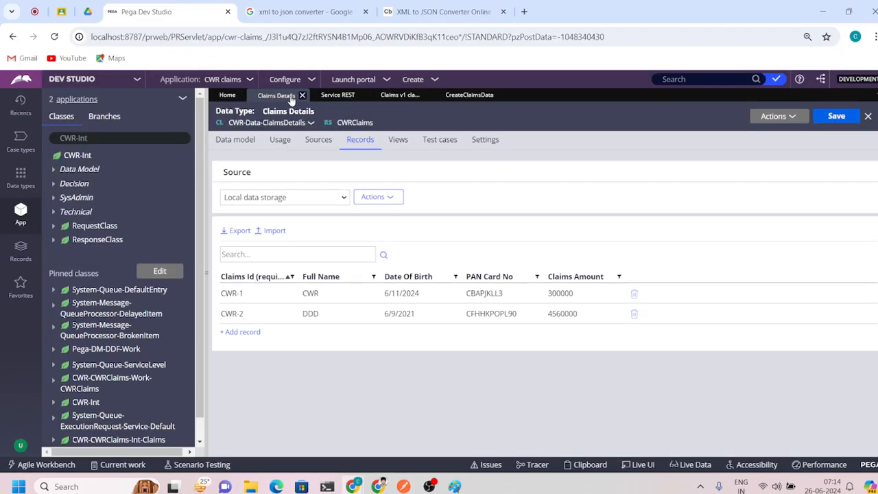
click(774, 120)
click(775, 132)
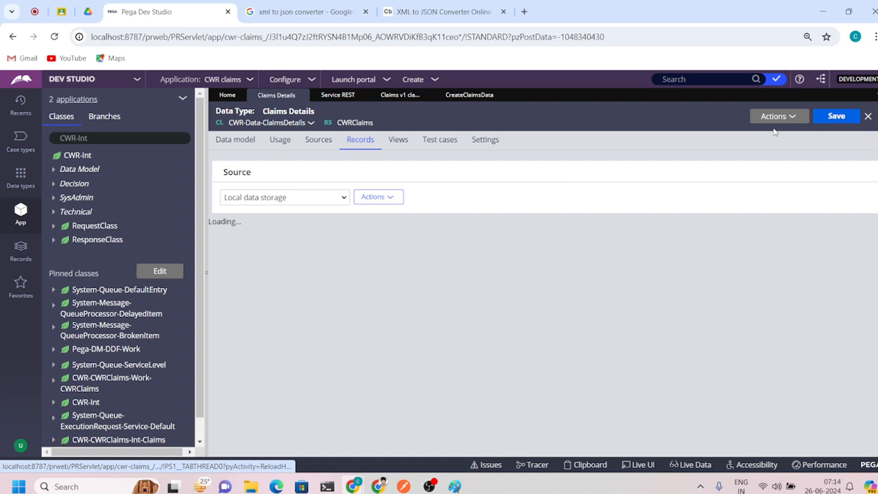
click(774, 118)
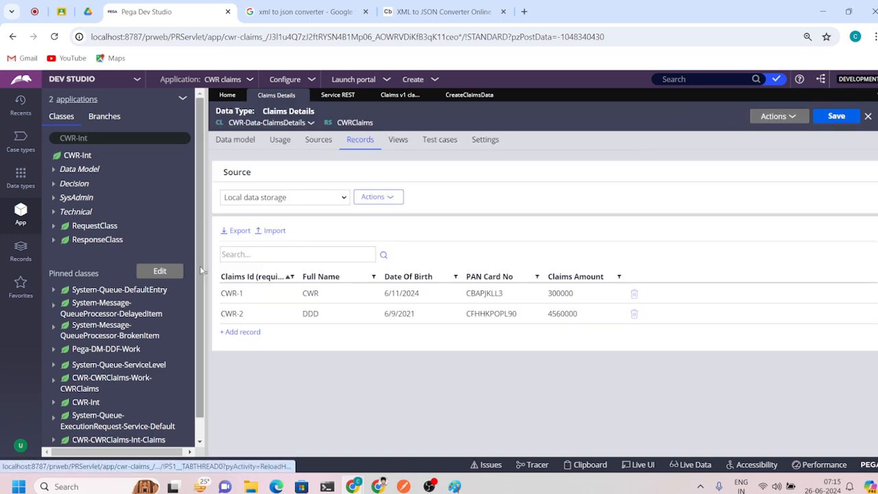
- Begin checking in the CreateClaimsData activity and justify its four severe and moderate warnings with CWR
click(460, 96)
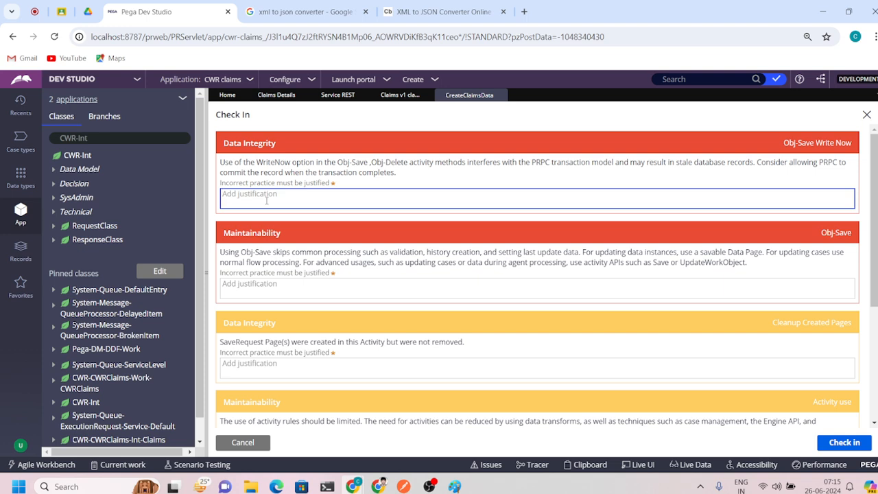
text(CWR)
key(ctrl+a)
key(ctrl+c)
click(274, 288)
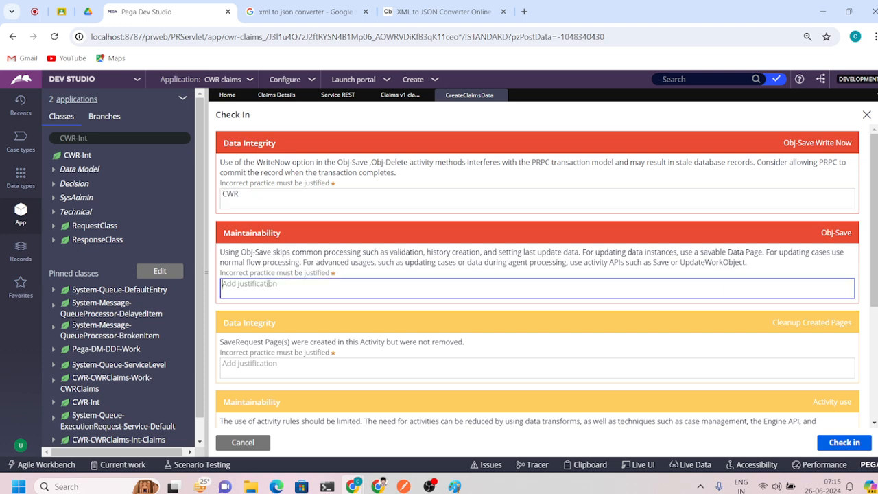
key(ctrl+v)
click(260, 366)
key(ctrl+v)
scroll(262, 362, down, 3)
click(275, 286)
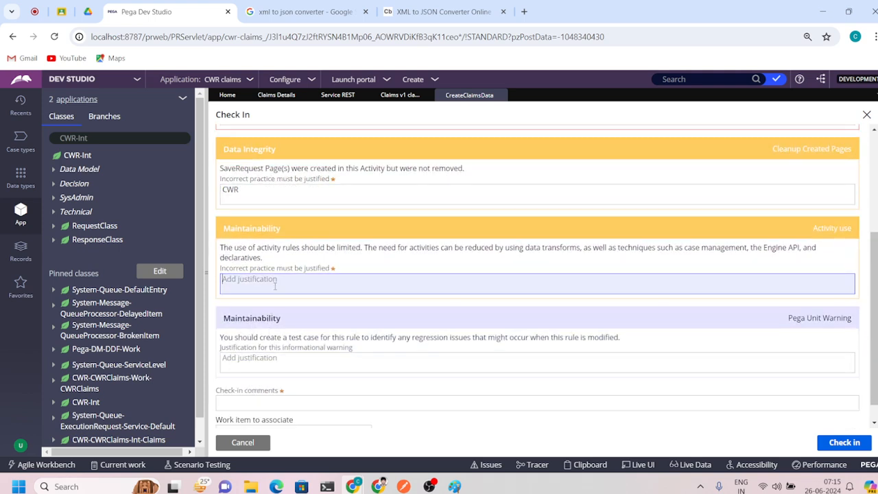
key(ctrl+v)
- Enter CWR as the check-in comment and check in the CreateClaimsData activity
click(263, 407)
key(ctrl+v)
click(845, 443)
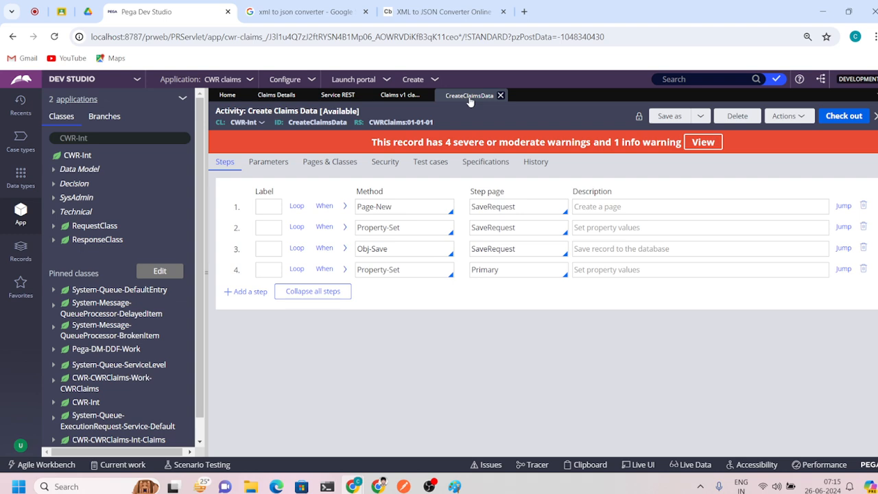
- Save the Create Claims service rule and check it in with the comment CWR
click(402, 97)
click(814, 121)
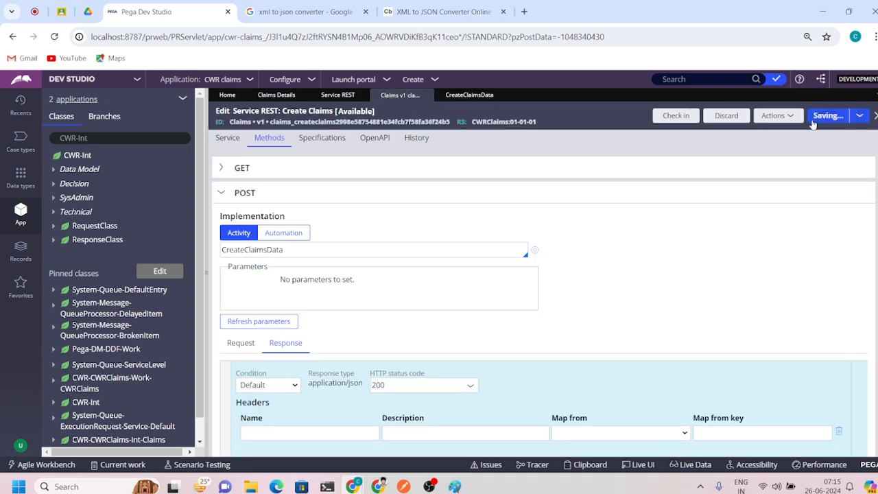
click(687, 120)
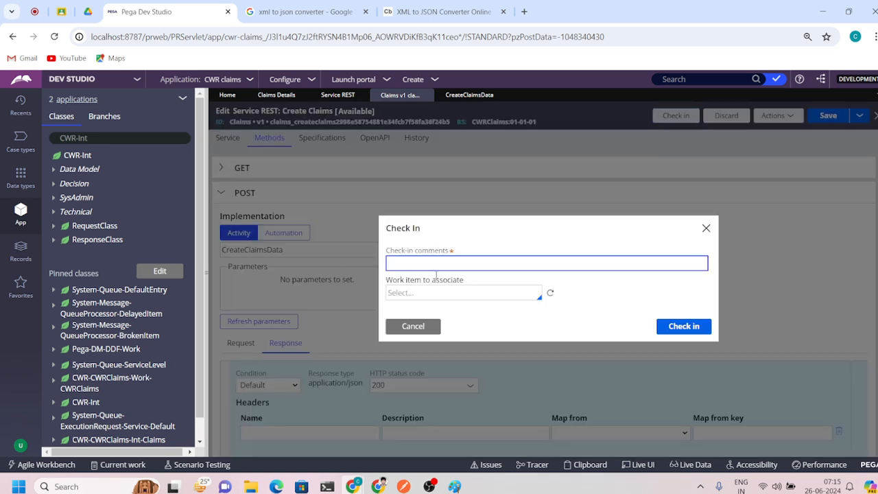
text(CWR)
click(662, 326)
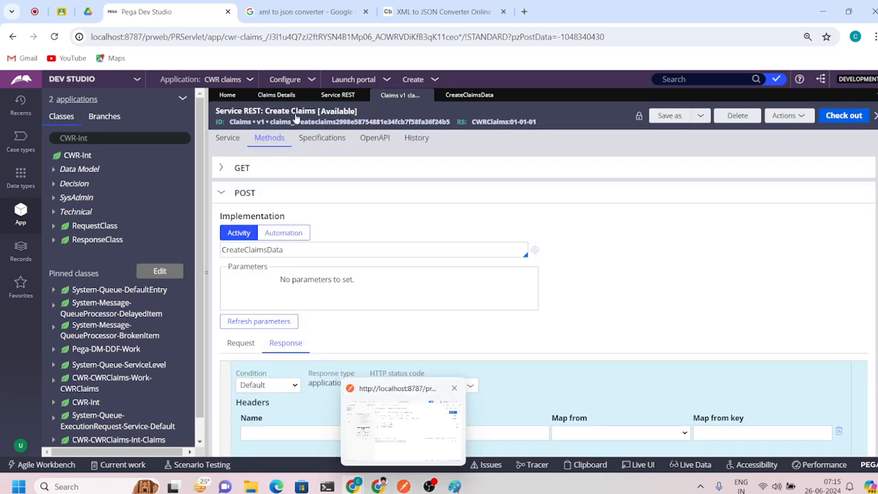
- Refresh the Claims Details records, then switch to Postman and resend the CreateClaims POST request
click(276, 96)
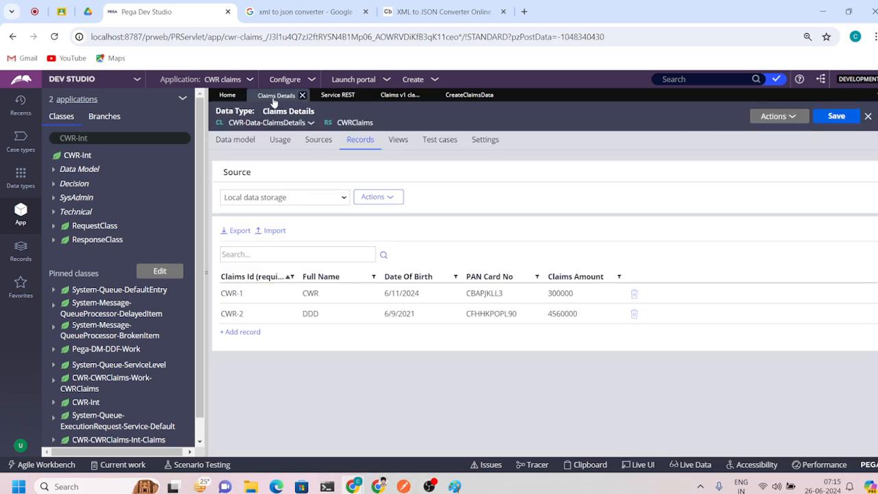
click(773, 116)
click(404, 486)
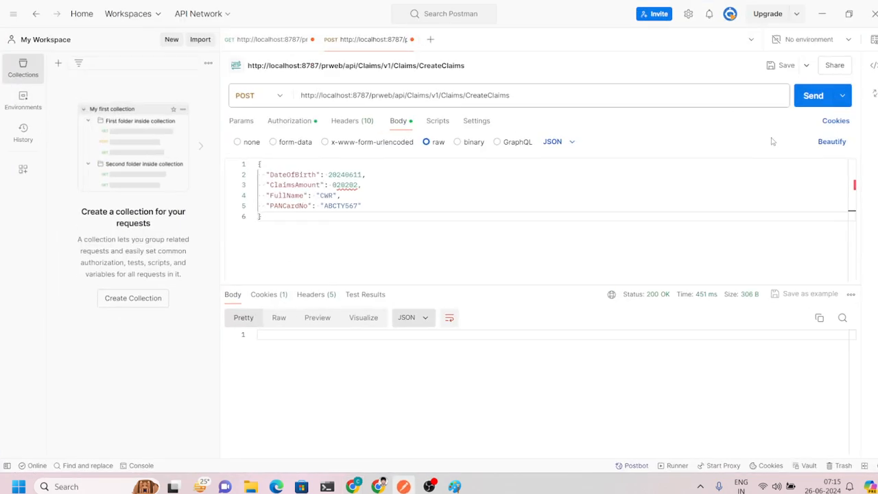
click(798, 104)
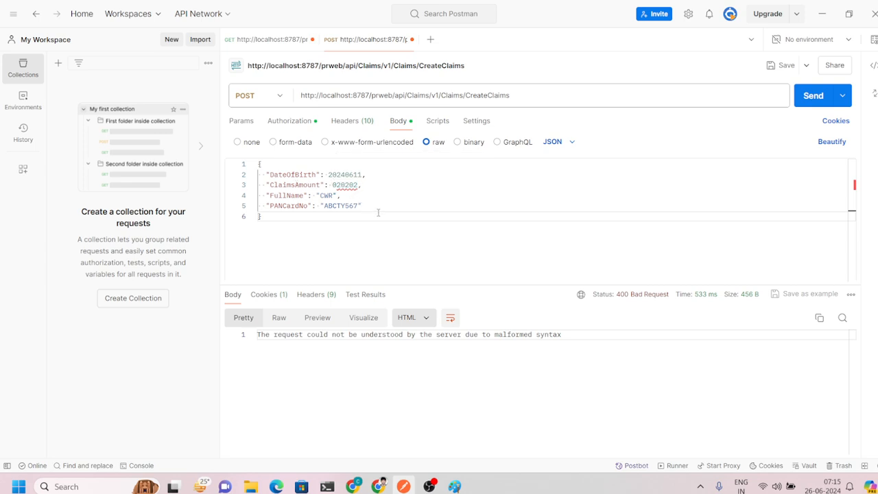
- Enclose the DateOfBirth value in the JSON request body in double quotes
click(329, 174)
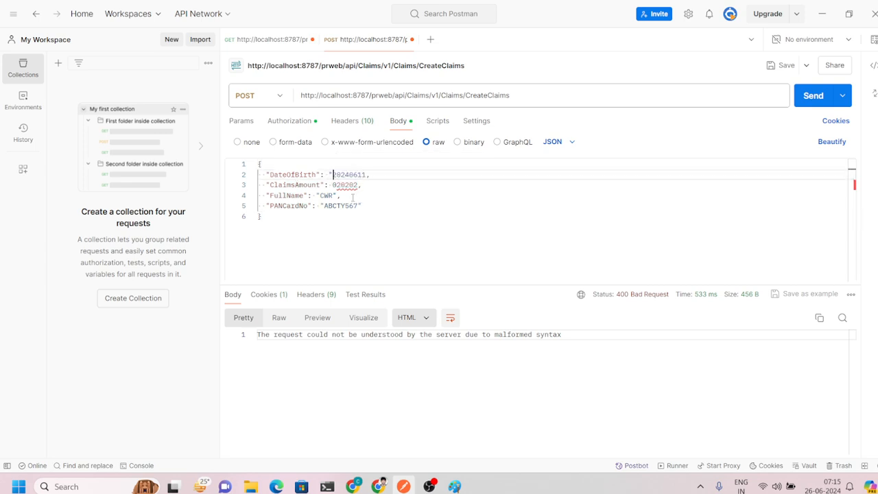
text(")
click(368, 175)
text(",)
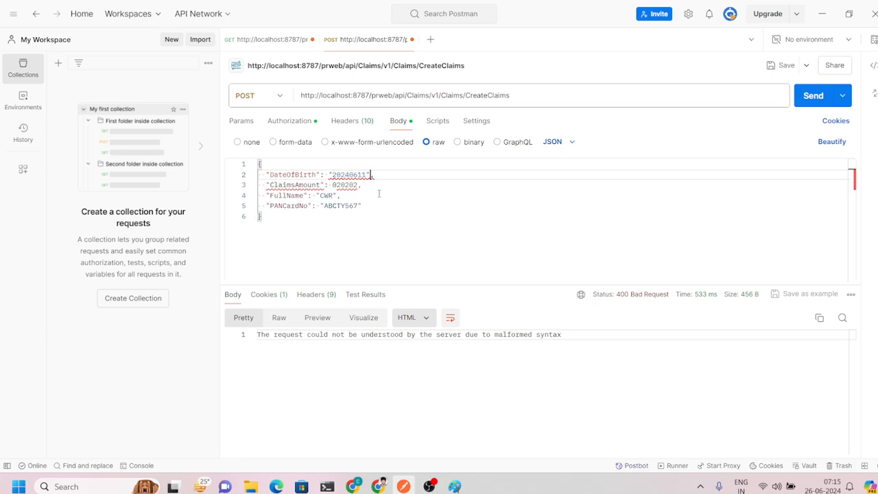
- Enclose the ClaimsAmount value 020202 in double quotes and send the CreateClaims POST request
double_click(333, 185)
text(")
key(Right)
key(Right)
key(Right)
key(Right)
key(Right)
key(Right)
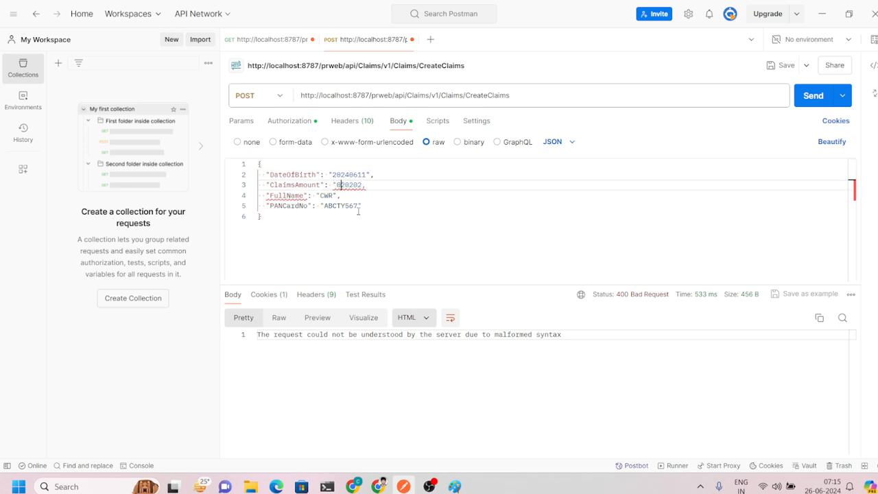
text(",)
click(810, 97)
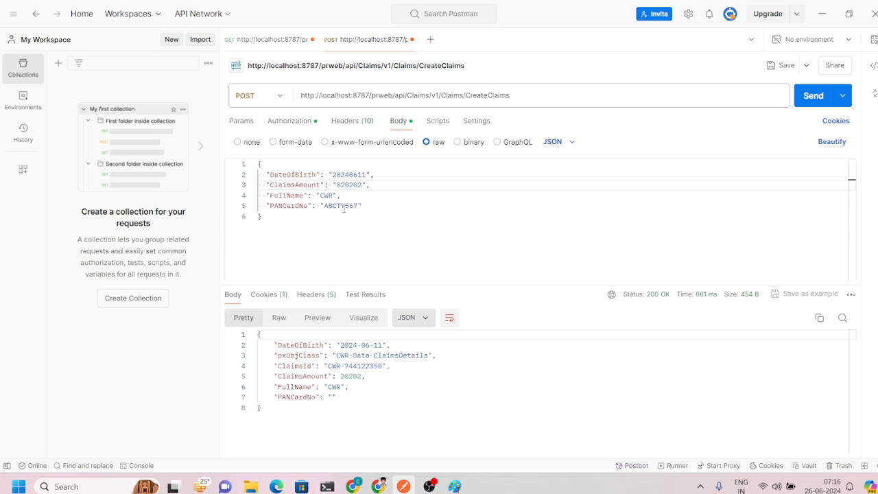
- Switch back to Pega Dev Studio, refresh the Claims Details records and open the CreateClaimsData activity from the POST method
click(817, 15)
click(788, 116)
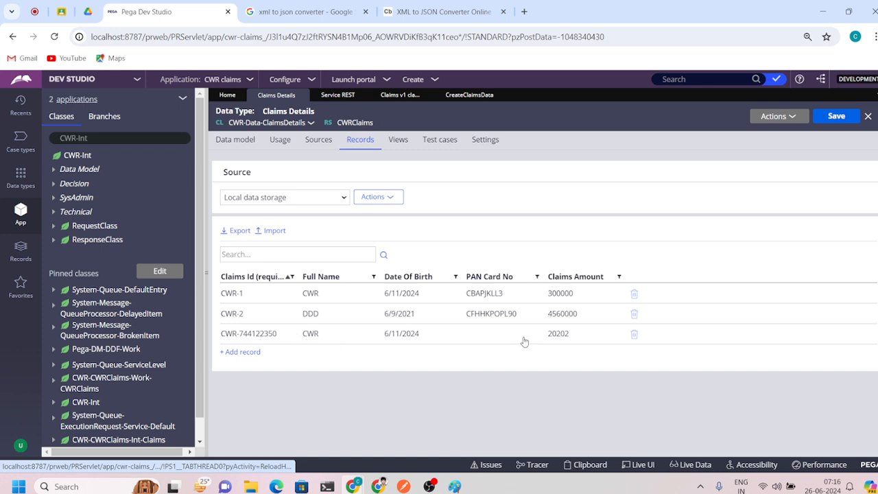
click(392, 96)
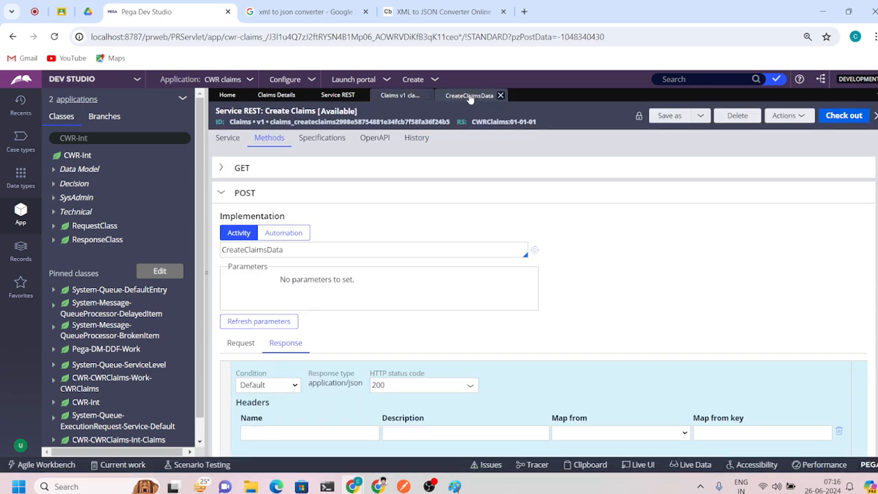
click(535, 251)
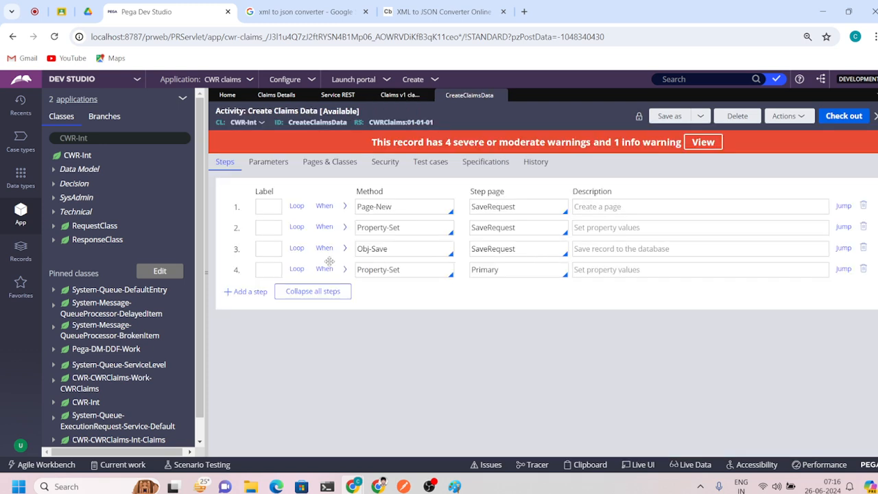
- Examine the PANCardNo mapping in the SaveRequest Property-Set step and the parameters of the Obj-Save step
click(345, 227)
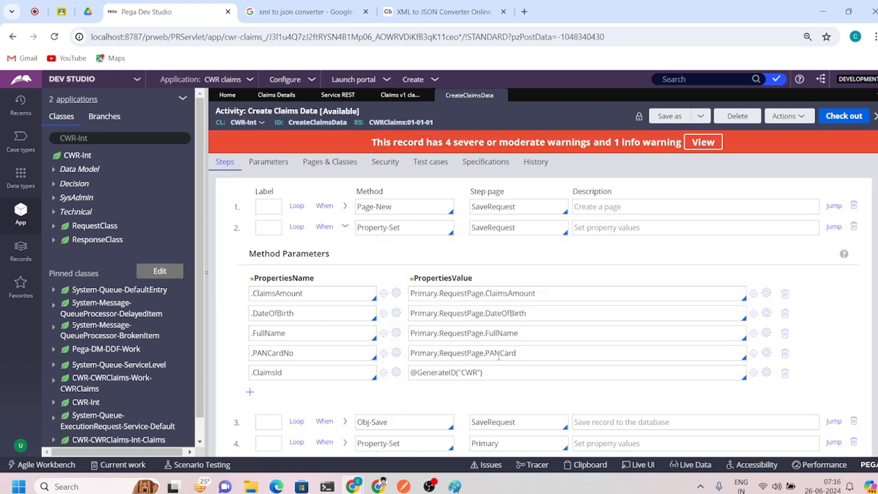
click(539, 349)
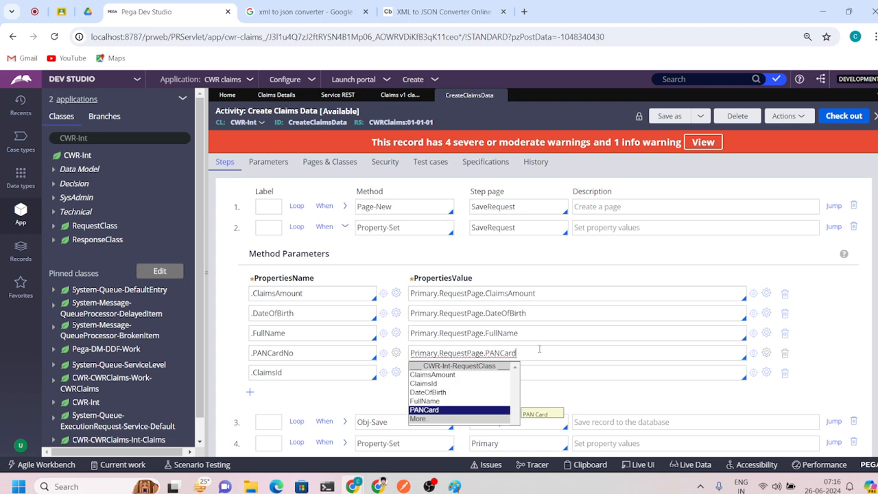
click(301, 353)
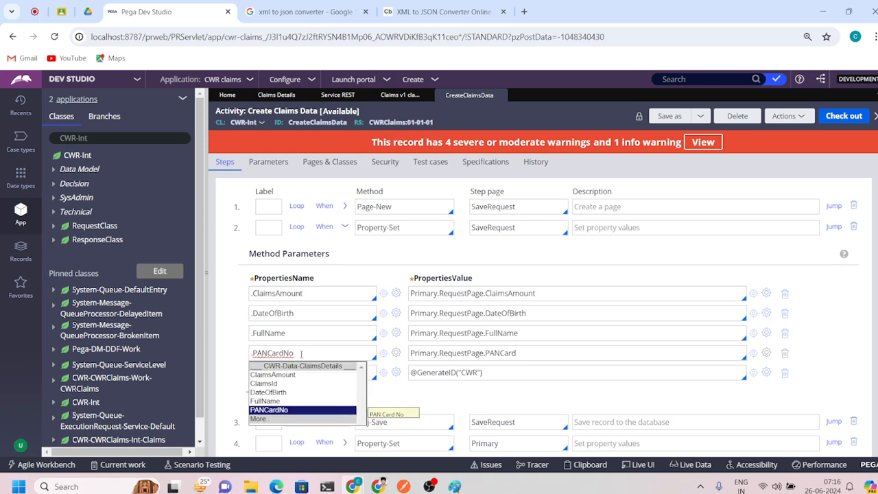
click(541, 355)
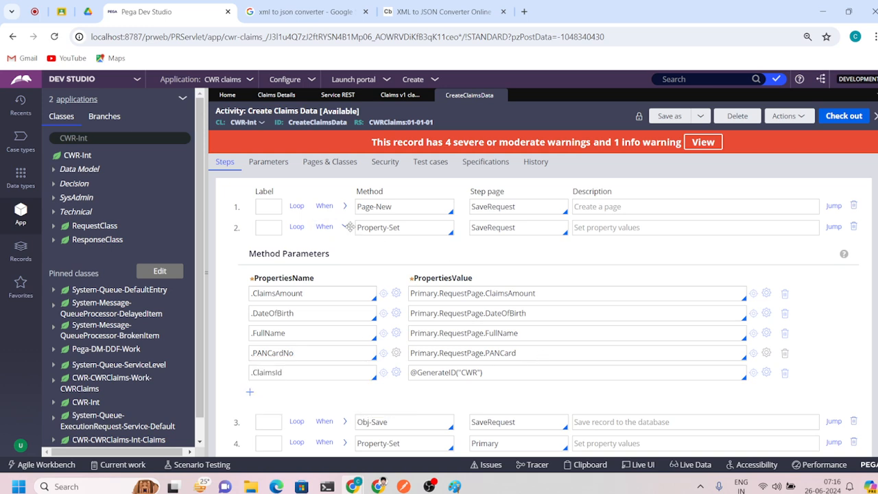
click(345, 227)
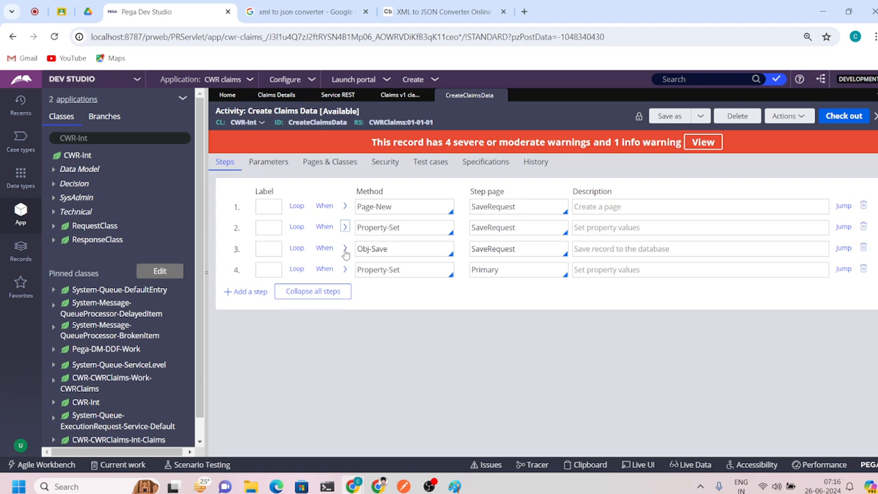
click(345, 248)
click(346, 248)
- Check the response's PANCardNo mapping in the Property-Set step on the Primary page, and refresh the activity
click(344, 270)
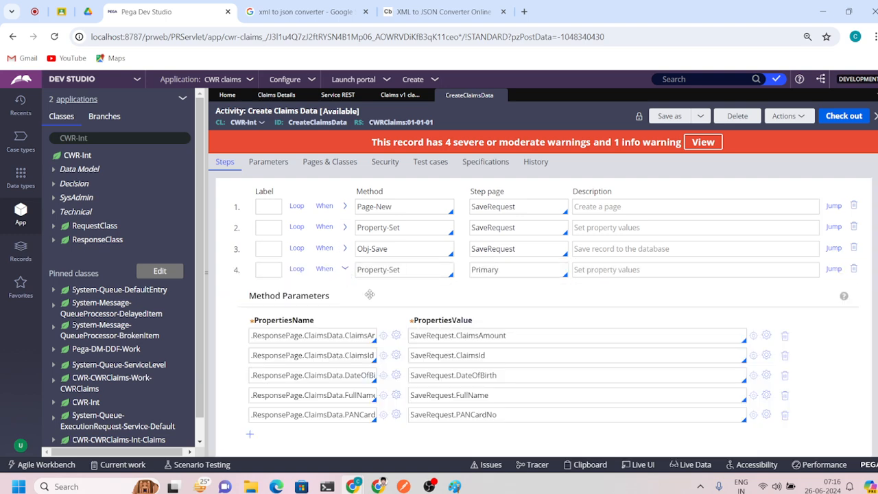
click(506, 411)
click(354, 417)
text(No)
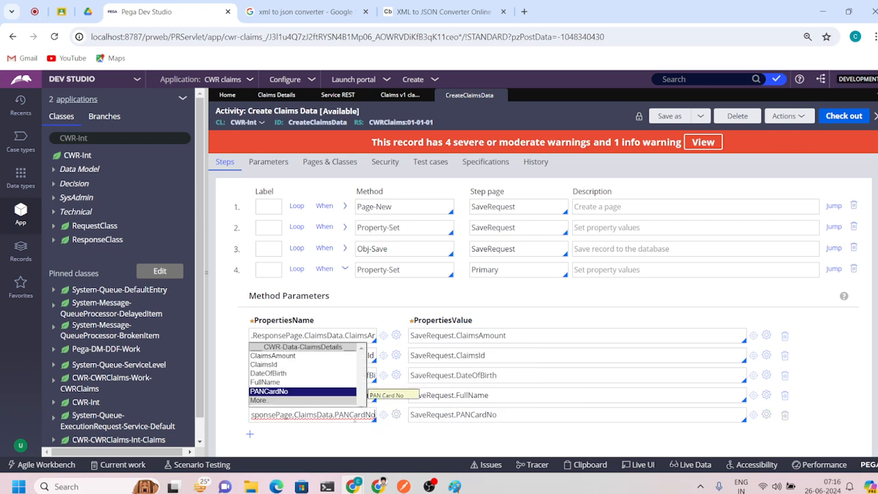
key(Return)
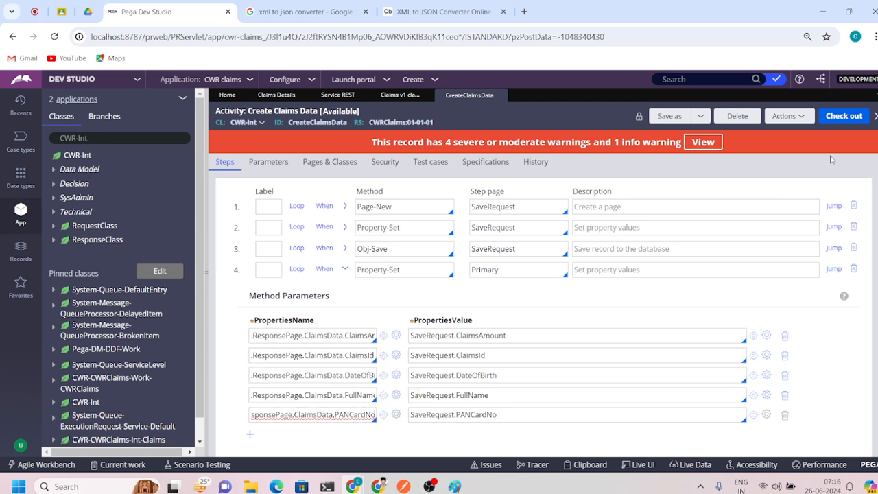
click(786, 121)
click(755, 172)
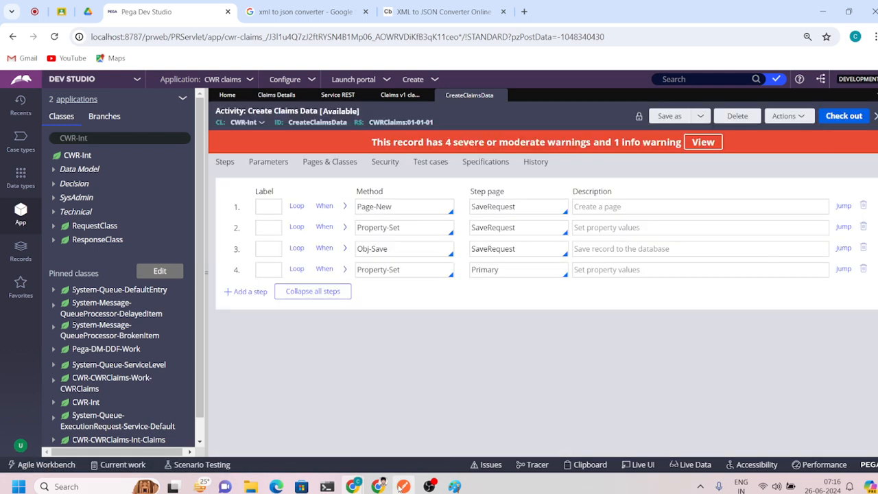
- Switch to Postman, rename the PANCardNo key in the request body to PANCard, and send the CreateClaims POST request
click(404, 486)
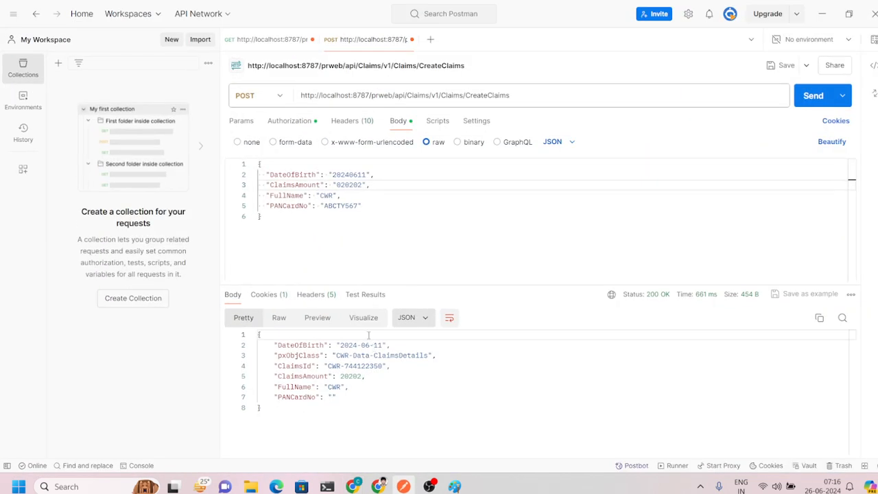
click(312, 206)
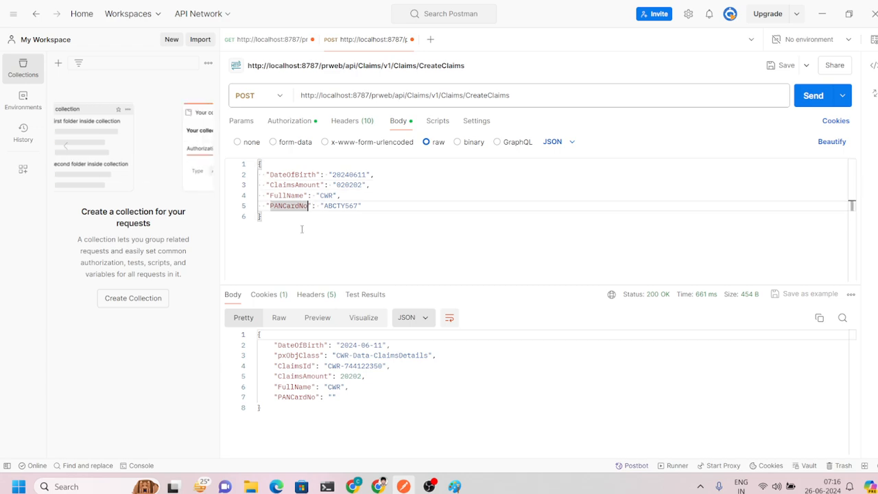
key(BackSpace)
key(BackSpace)
key(BackSpace)
key(BackSpace)
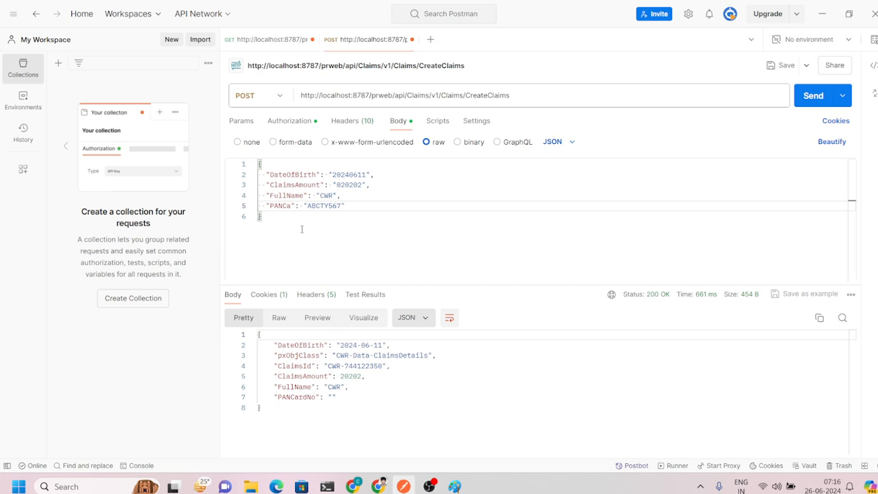
text(rd)
click(811, 102)
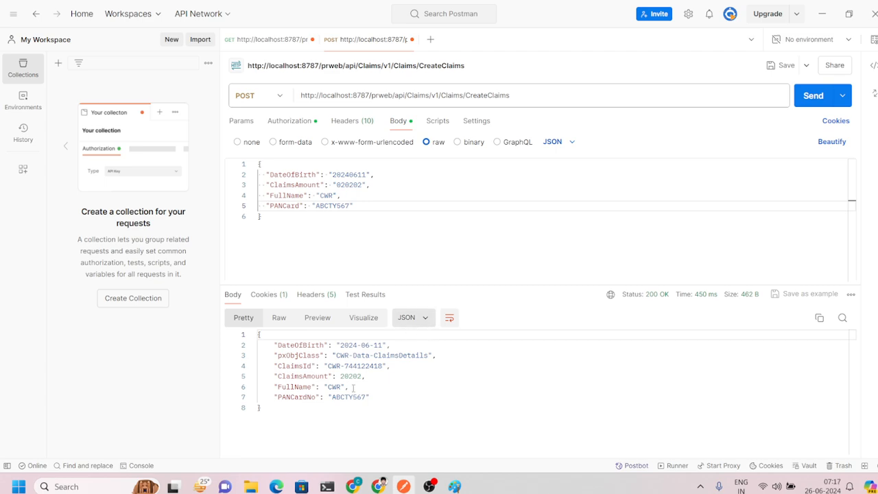
- Switch back to Pega Dev Studio, refresh the Claims Details records and check the PAN card number in the newest record
mouse_move(357, 480)
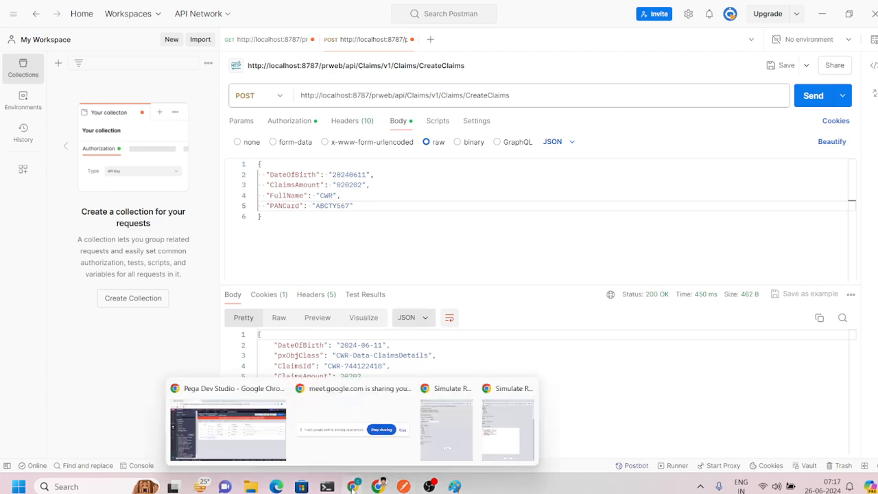
click(288, 430)
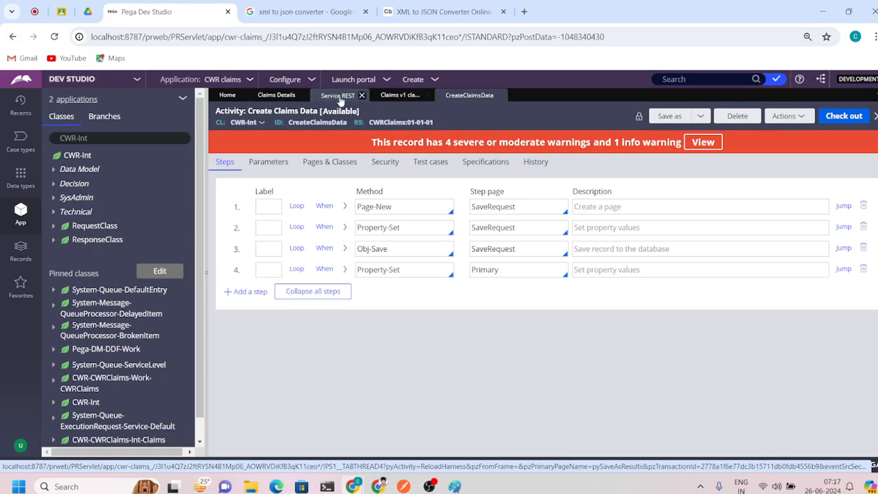
click(264, 98)
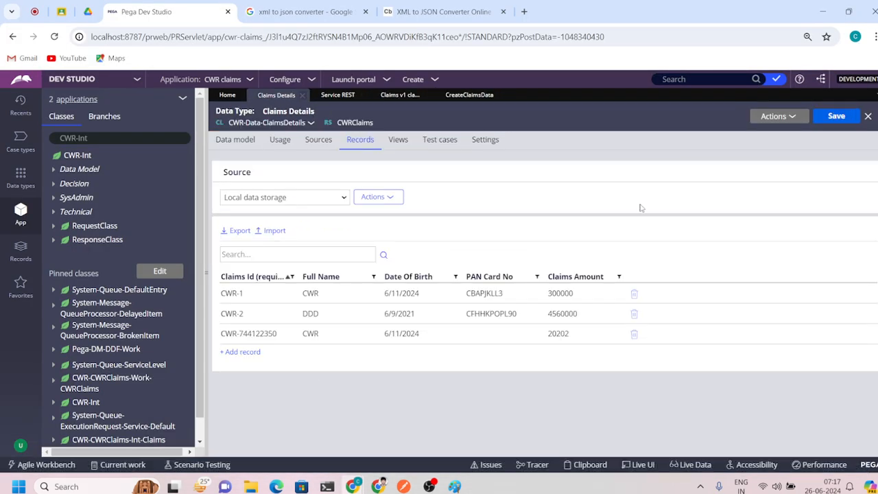
click(779, 131)
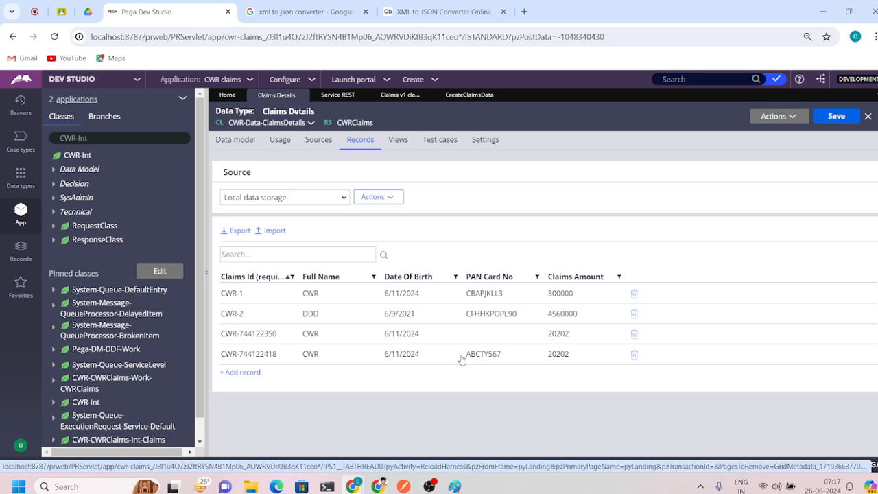
drag(463, 359, 572, 359)
click(536, 388)
- Delete the claim record that has no PAN card number and save the Claims Details data type
click(632, 336)
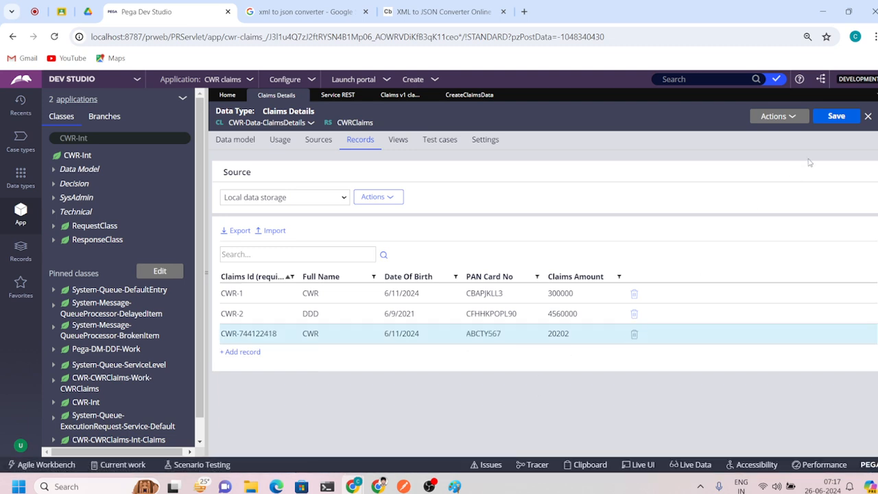
click(834, 116)
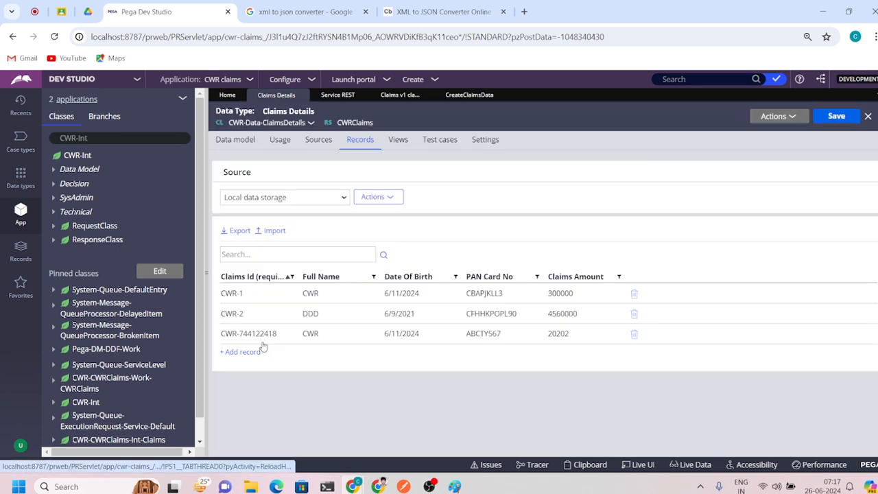
drag(281, 336, 219, 338)
click(344, 411)
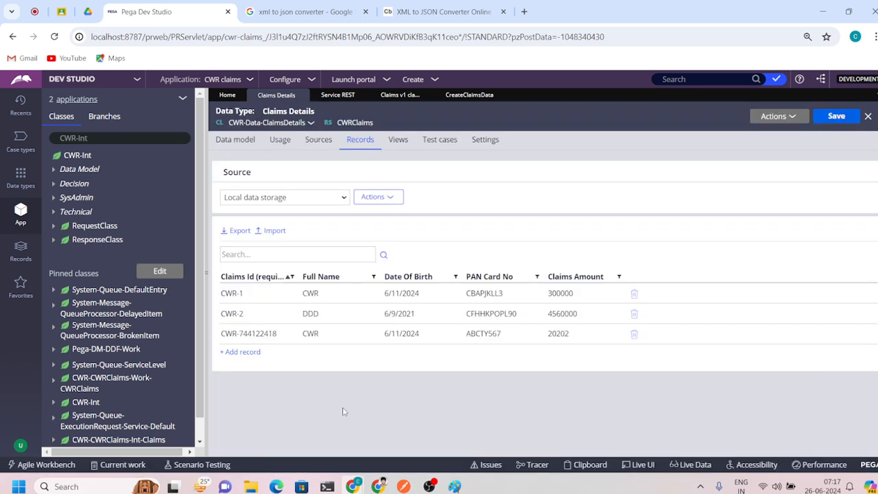
- Switch to Postman, show the response as XML, then send the CreateClaims POST request again and compare the request body with the returned ClaimsId
click(404, 486)
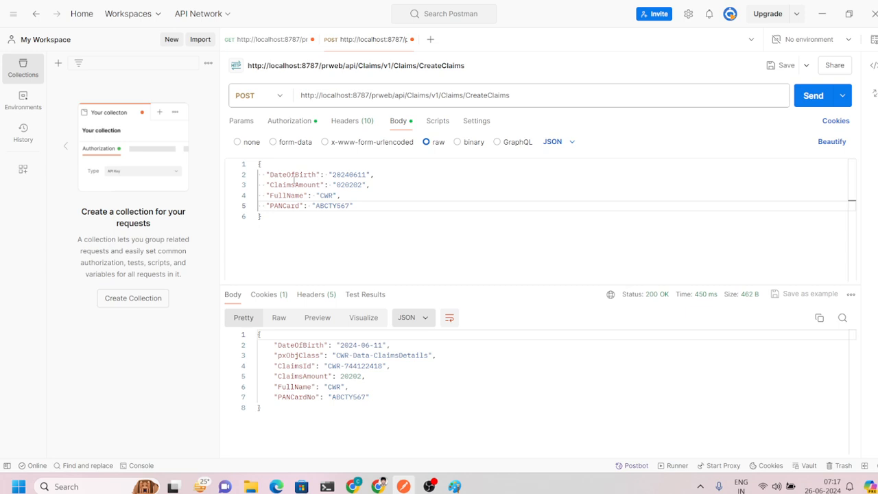
click(425, 318)
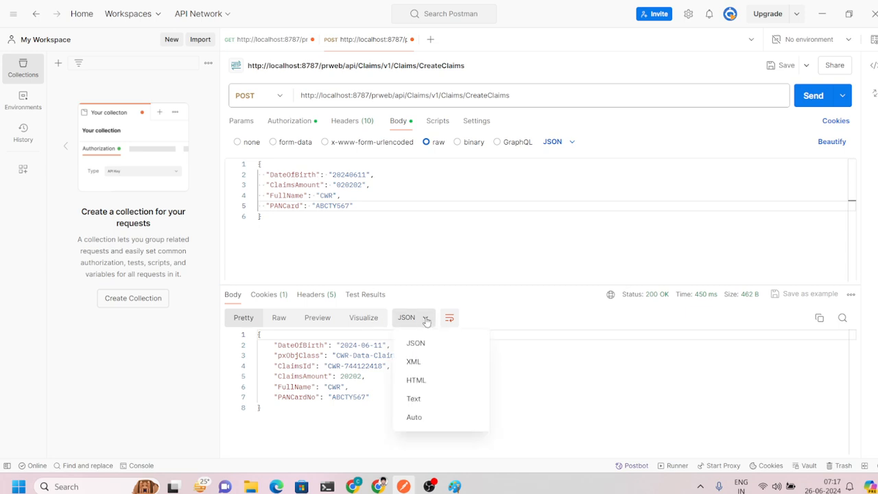
click(413, 364)
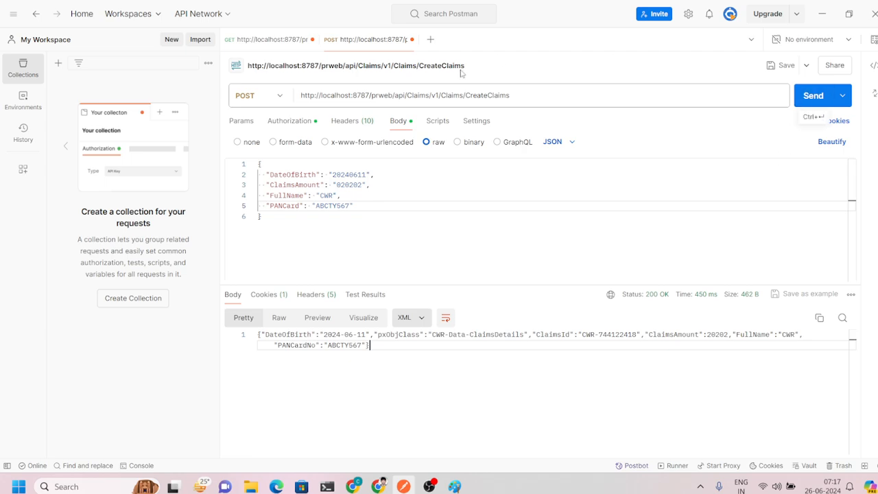
click(529, 93)
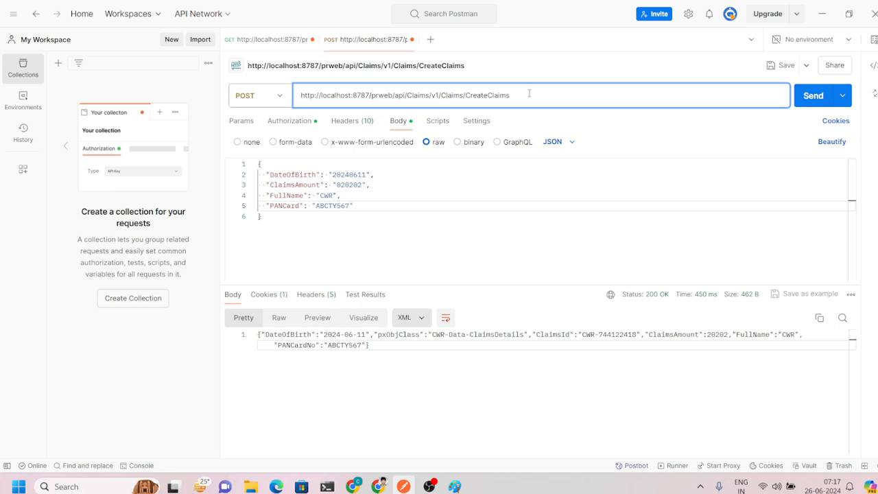
key(ctrl+Return)
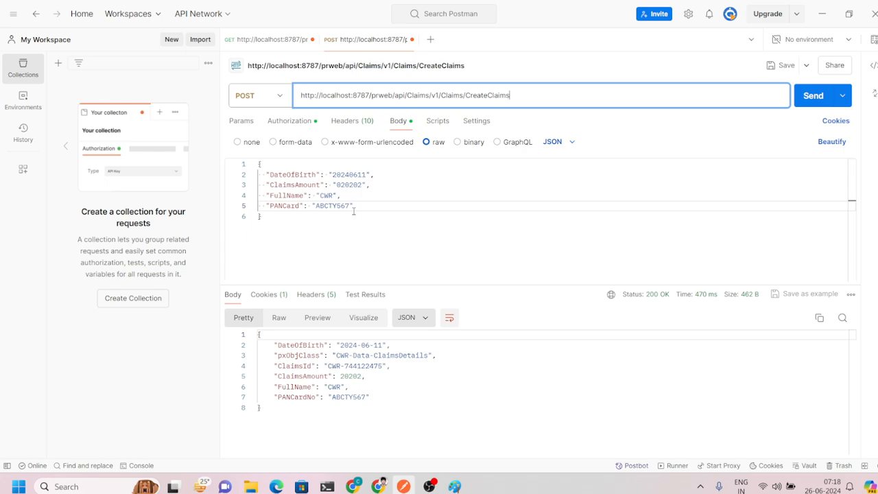
drag(270, 217, 259, 164)
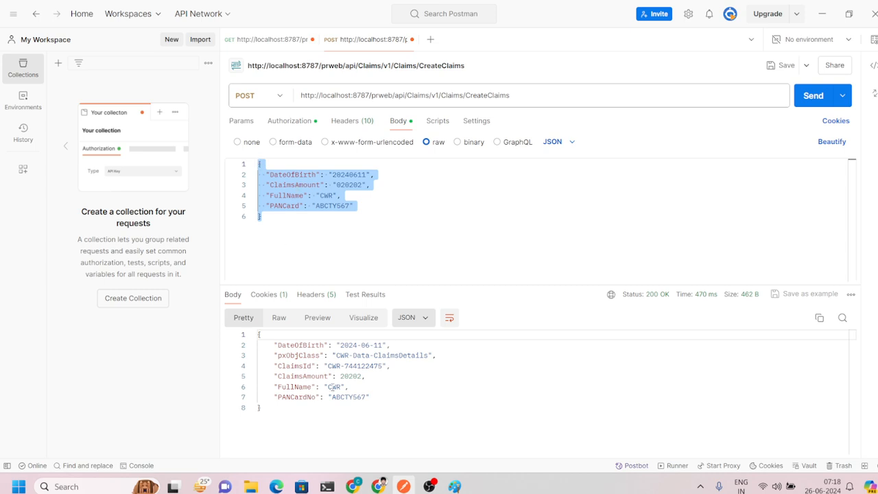
drag(391, 366, 271, 366)
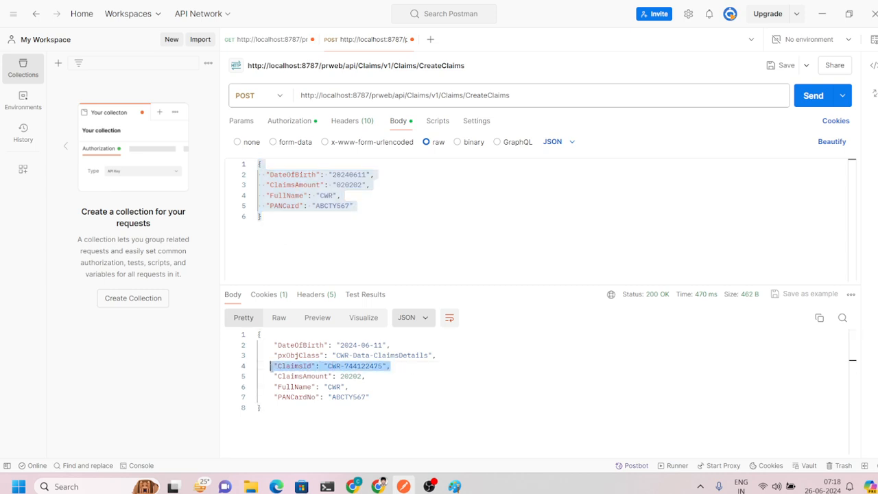
- Switch back to Pega Dev Studio and close the Service REST instances list
mouse_move(353, 486)
click(227, 422)
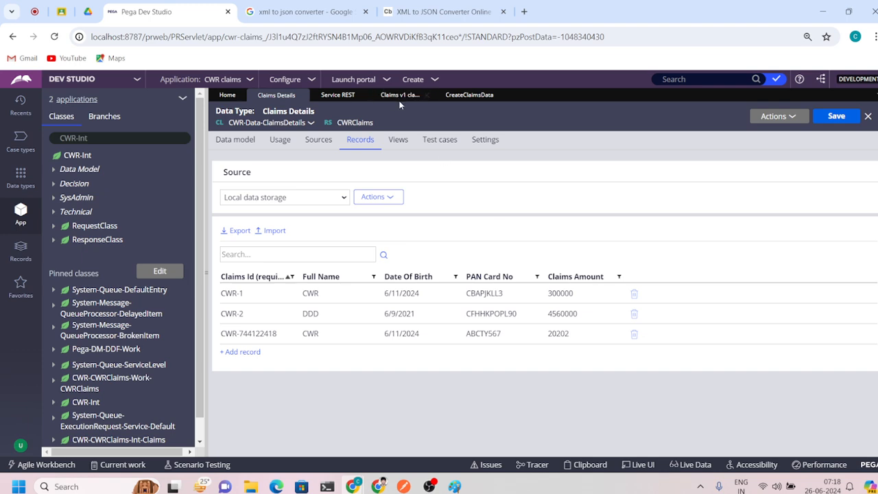
click(776, 118)
click(341, 96)
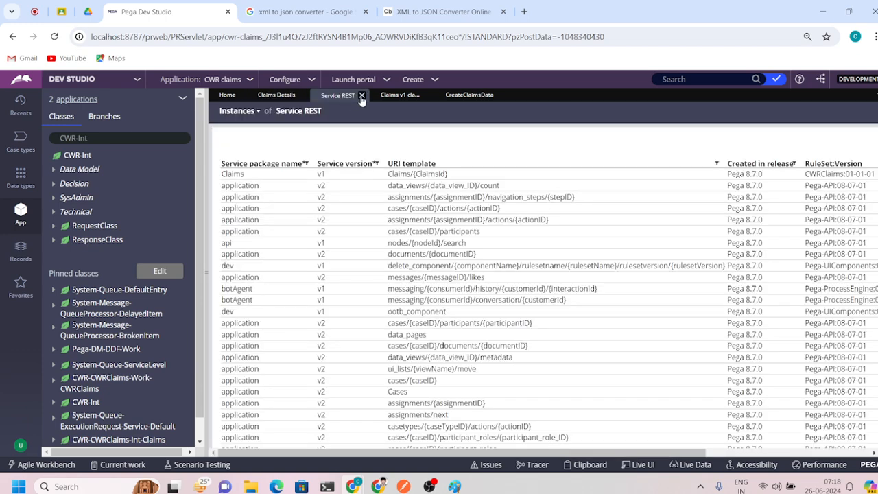
click(361, 96)
- Copy the service endpoint URL from the Create Claims Service REST rule
click(341, 97)
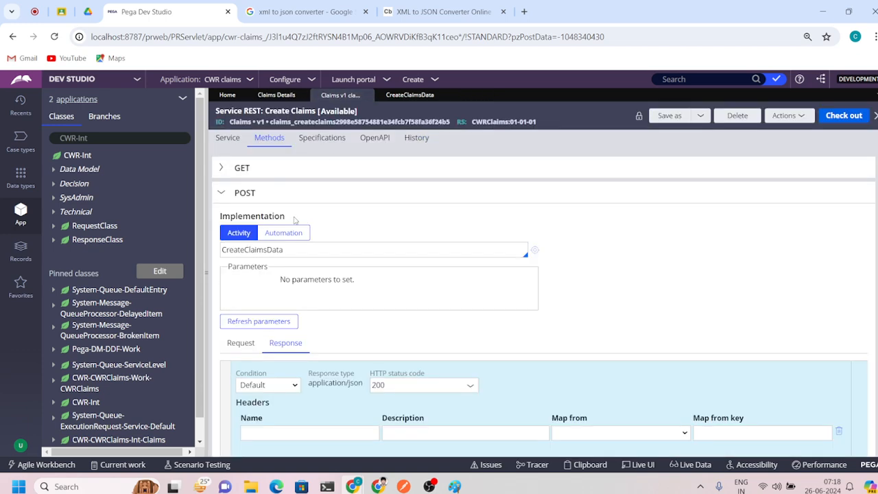
click(230, 138)
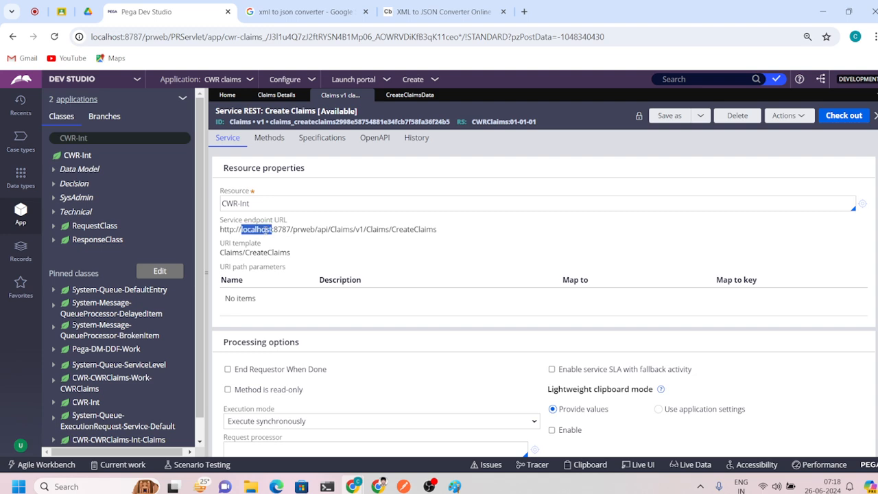
triple_click(259, 230)
right_click(264, 231)
click(284, 244)
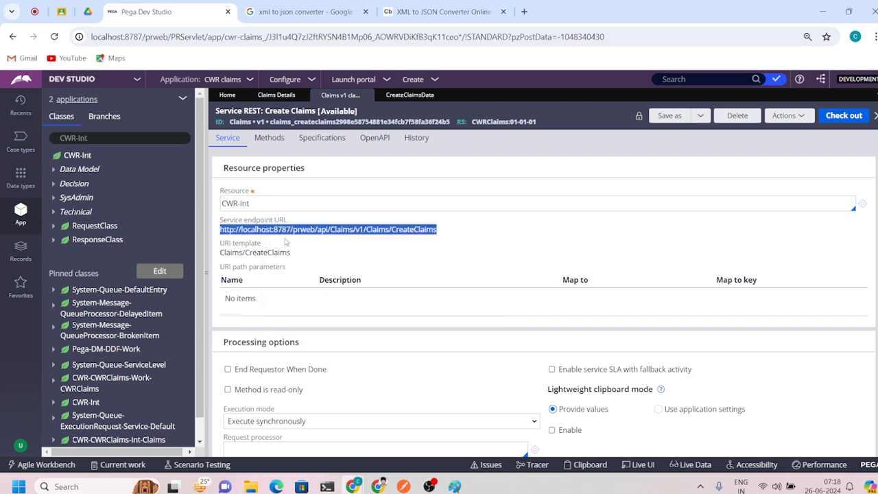
click(448, 231)
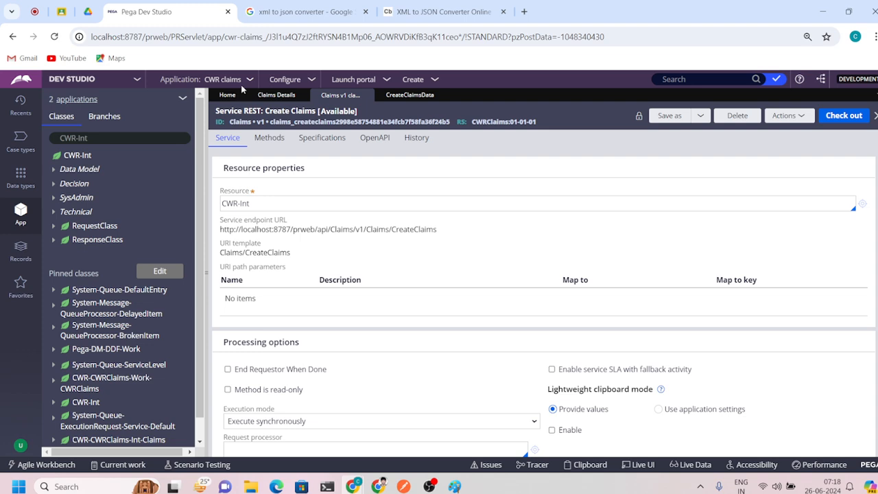
click(315, 80)
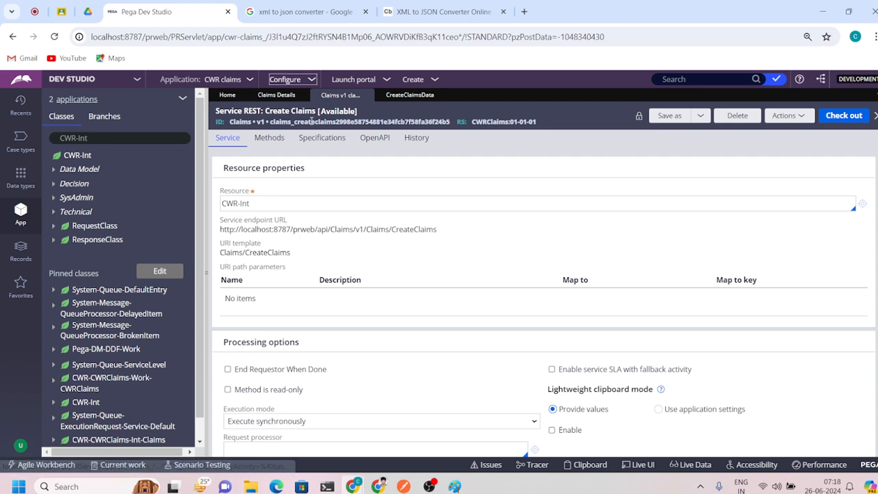
mouse_move(264, 191)
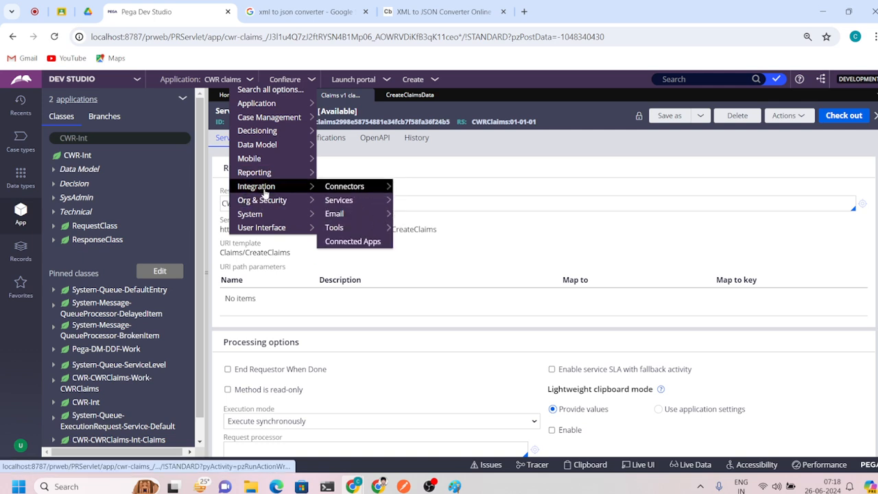
mouse_move(333, 191)
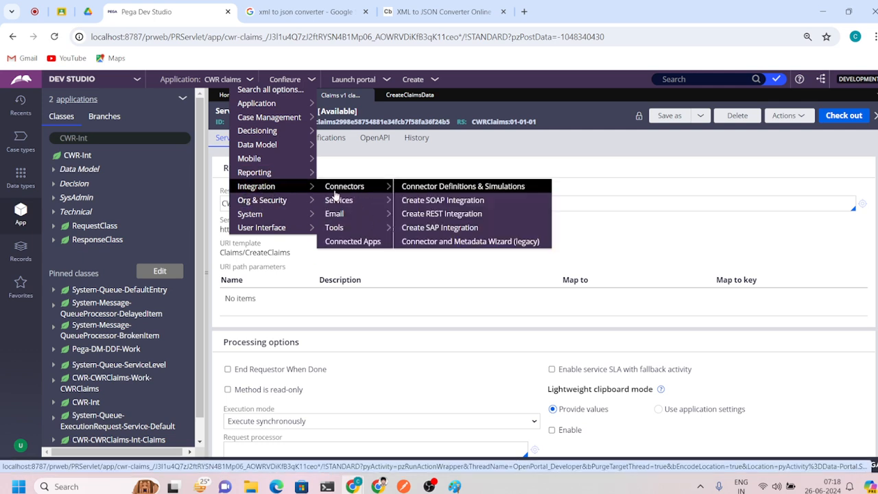
click(430, 214)
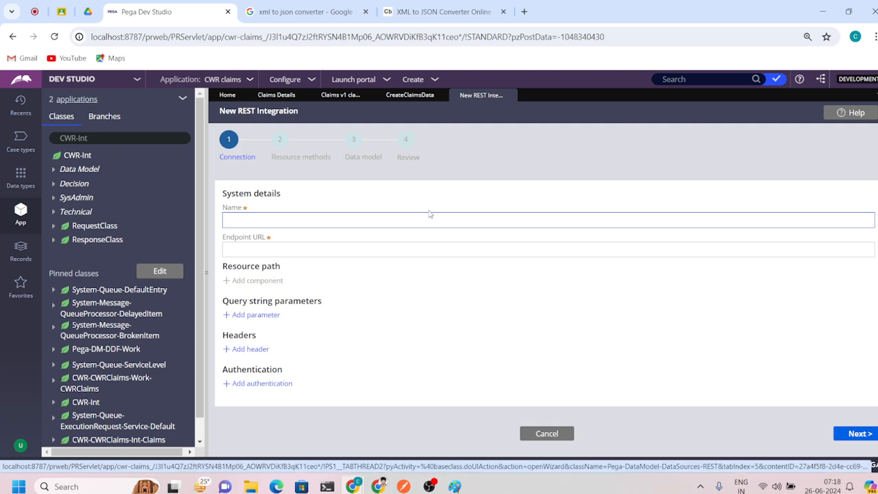
click(260, 220)
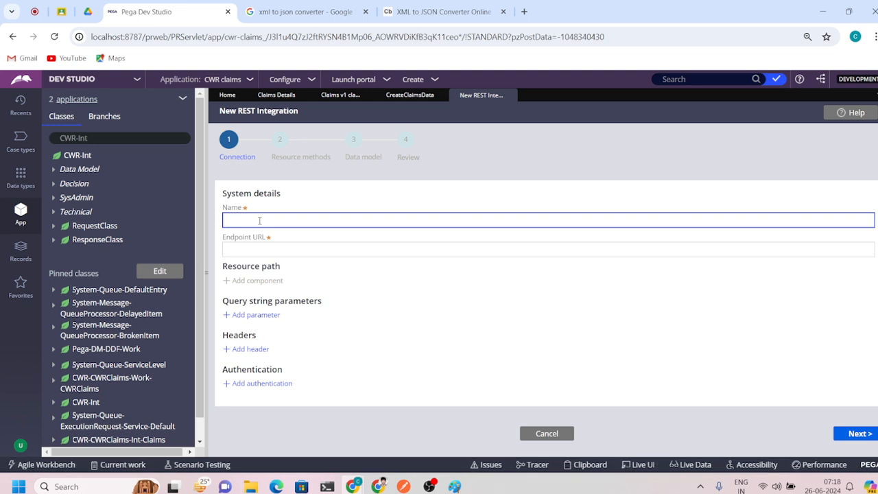
text(Create Claims)
click(245, 251)
key(ctrl+v)
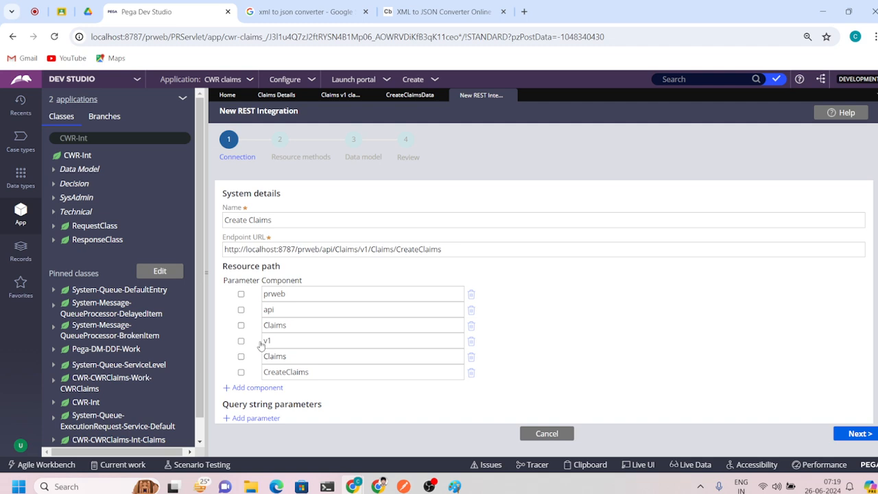
- Add authentication to the connection using the existing profile ConnectClaimsAuthentication, and continue to the resource methods
scroll(335, 324, down, 2)
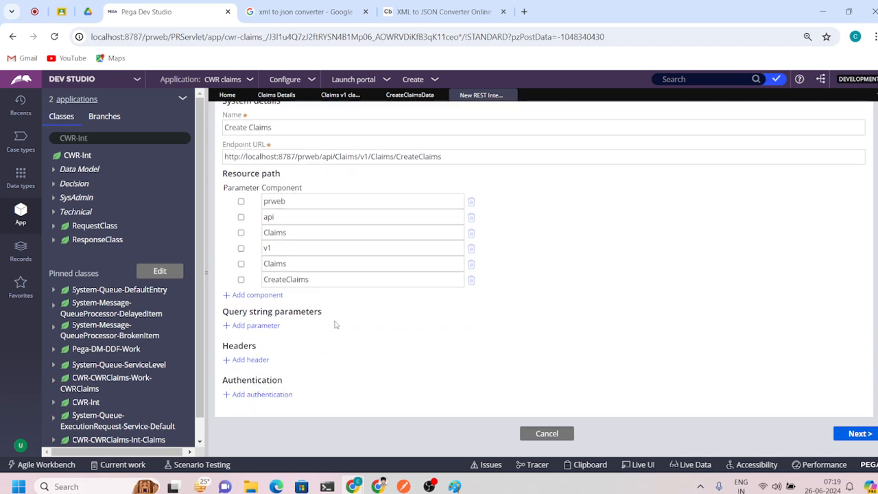
click(245, 396)
scroll(298, 403, down, 1)
click(249, 379)
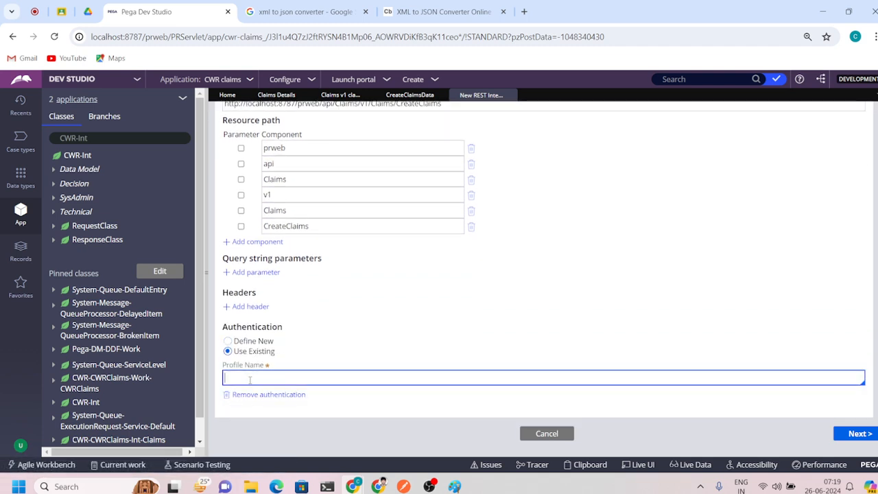
key(Down)
key(Down)
key(Down)
key(Down)
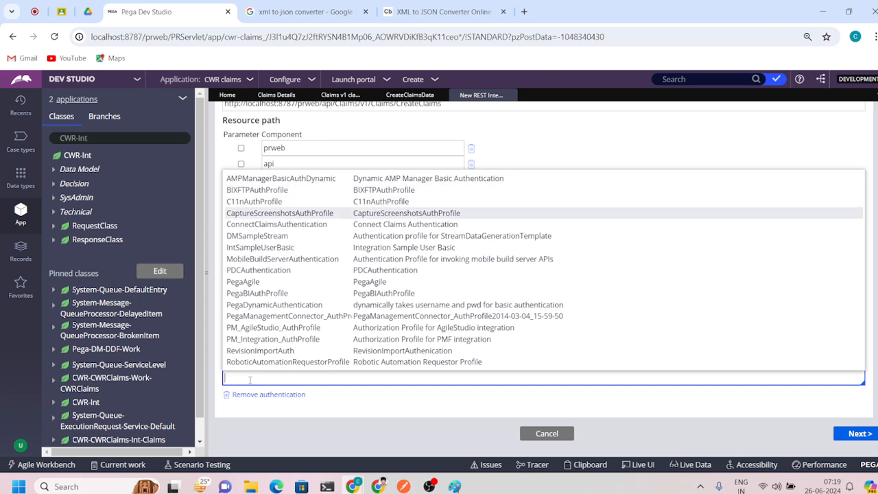
key(Down)
key(Down)
key(Down)
key(Down)
key(Down)
key(Down)
key(Down)
key(Down)
key(Down)
key(Down)
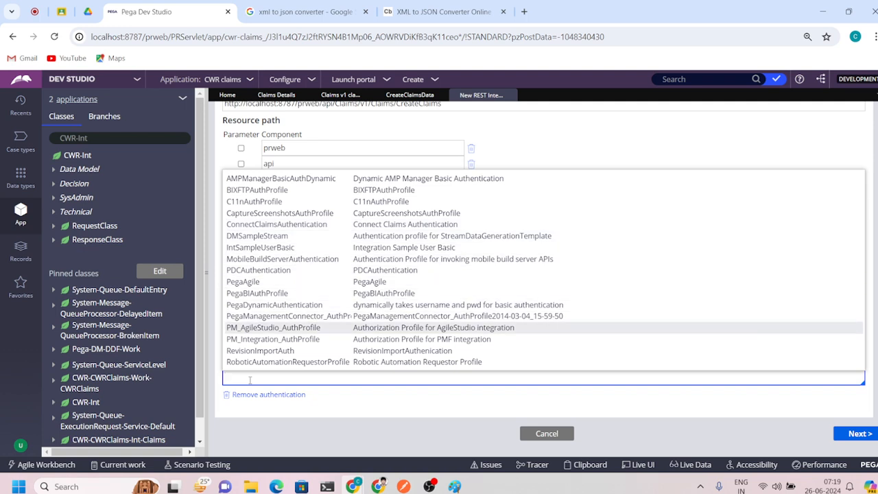
key(Down)
key(Down)
key(Down)
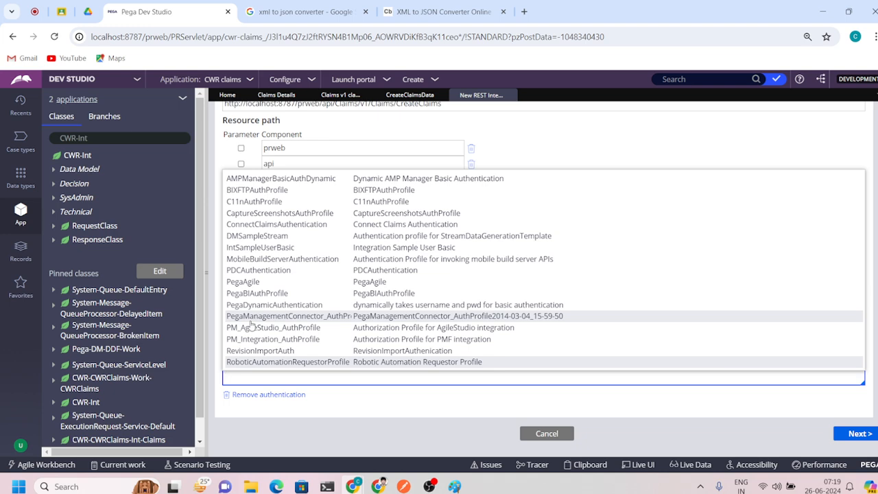
click(278, 231)
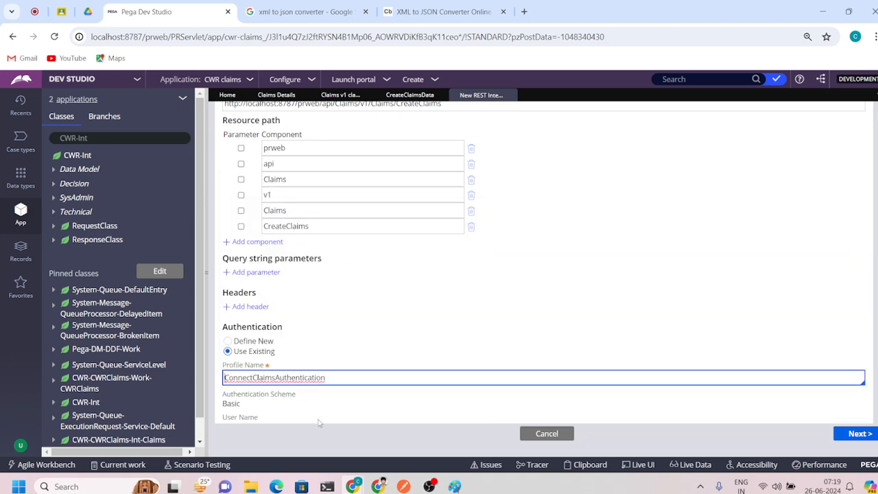
scroll(300, 407, down, 2)
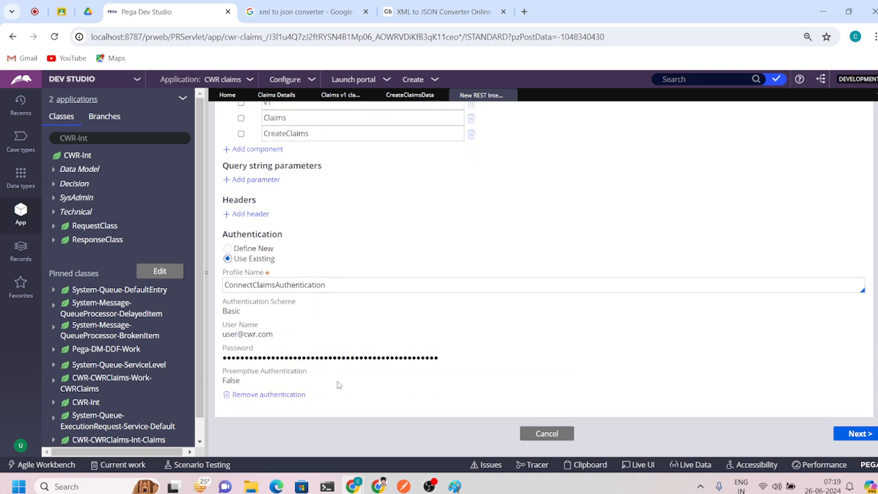
scroll(337, 384, up, 4)
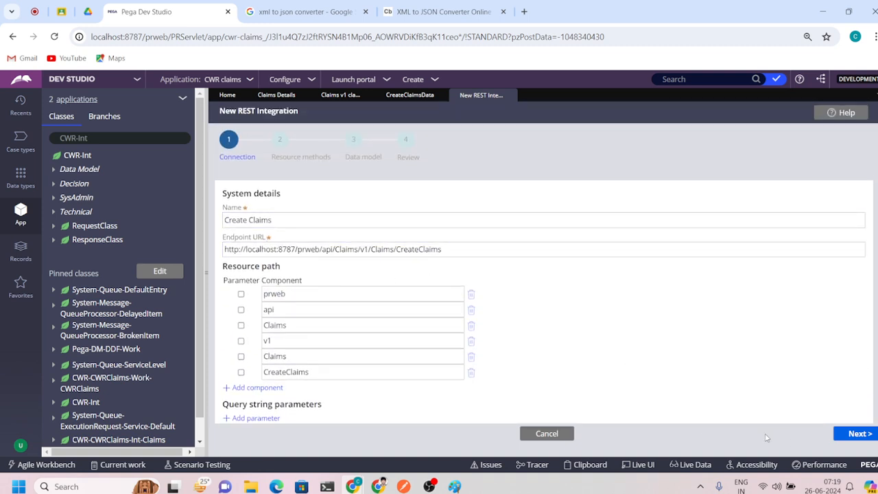
click(845, 434)
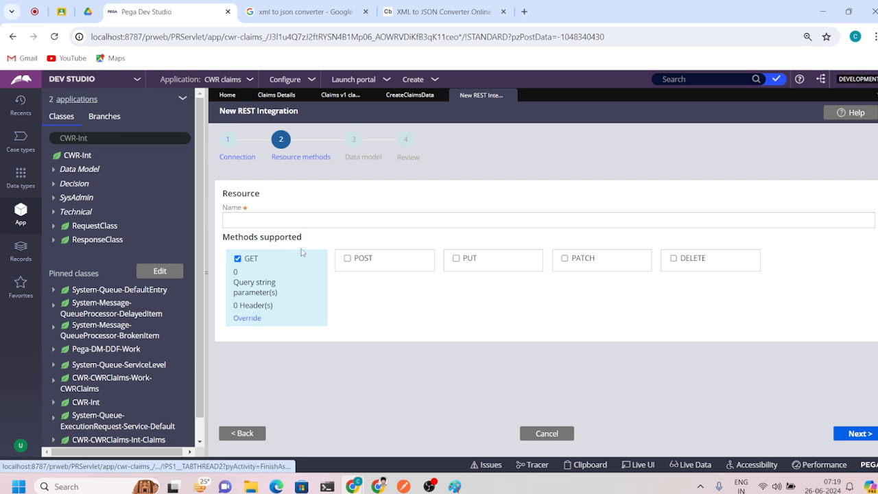
- Support only the POST method, name the resource Create Claims, and continue to the data model
click(348, 259)
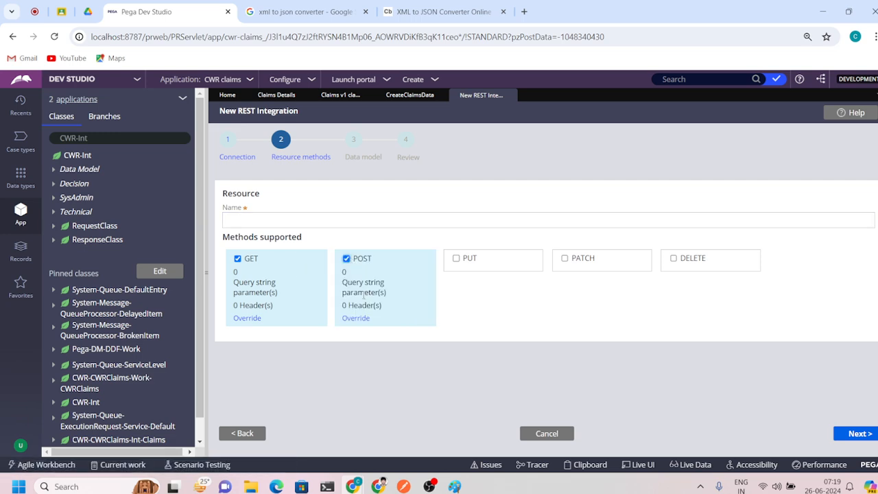
click(238, 259)
click(241, 218)
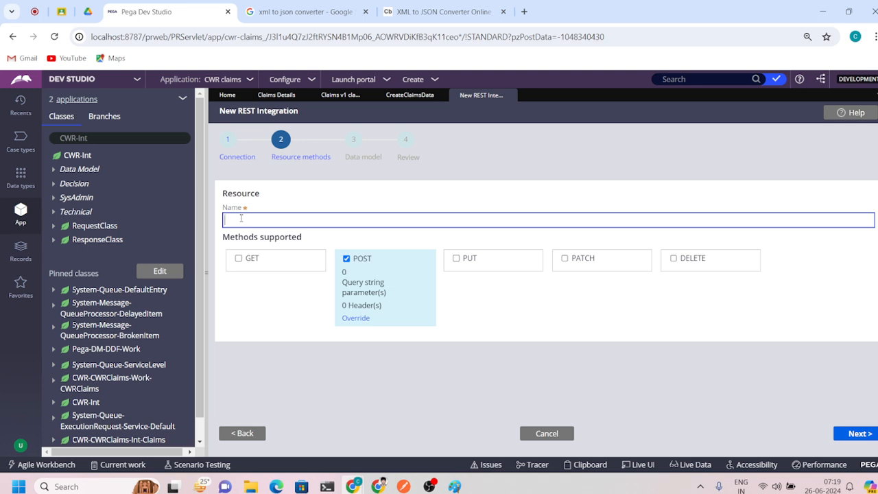
text(Create Claims)
click(854, 435)
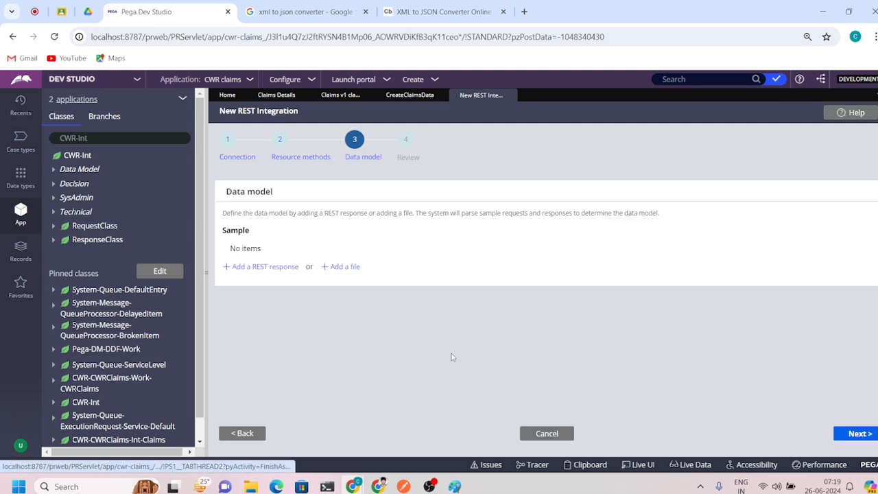
- Start adding a REST response sample for POST and paste the previously copied claims JSON as its request body
click(253, 269)
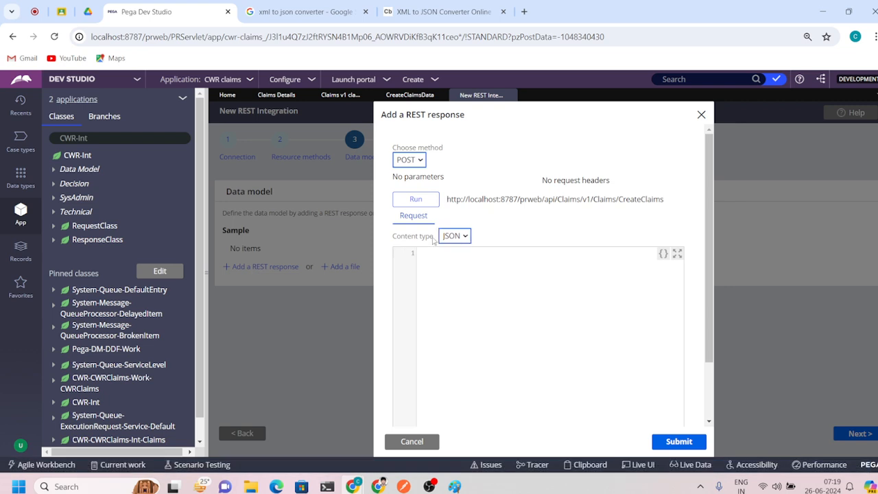
click(444, 270)
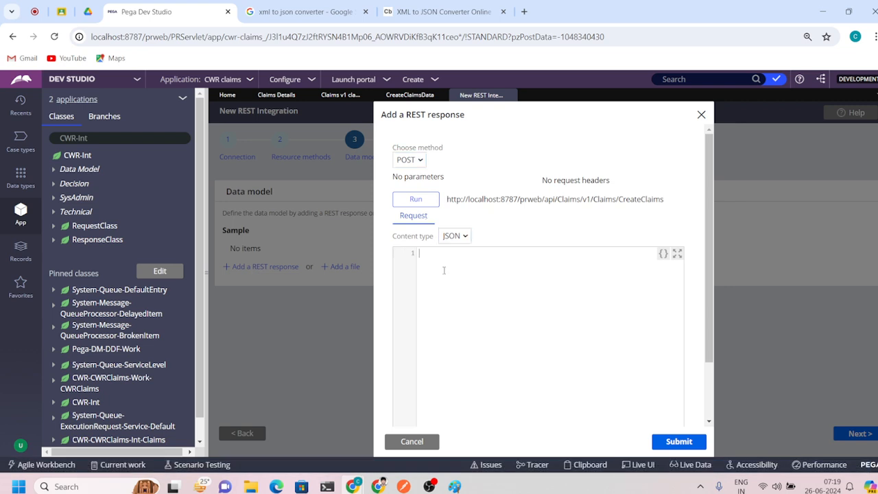
key(super+v)
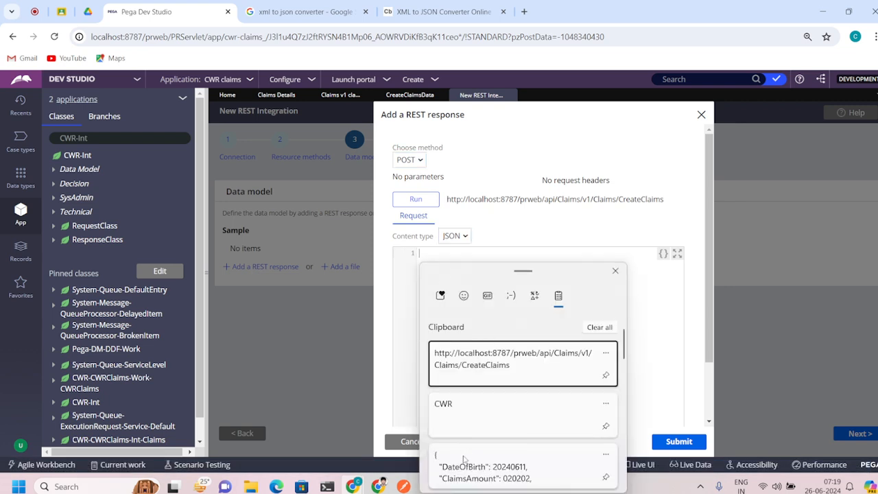
click(464, 459)
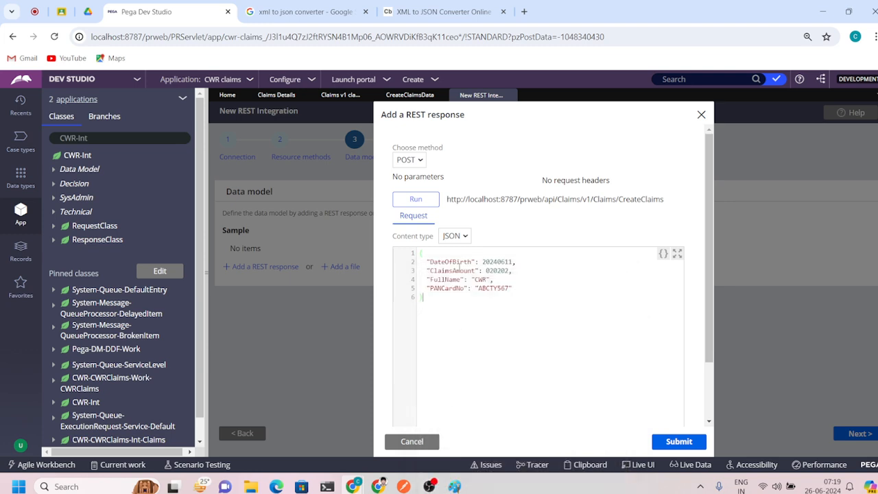
- Try XML as the request's content type, set it back to JSON, and run the POST request
click(454, 236)
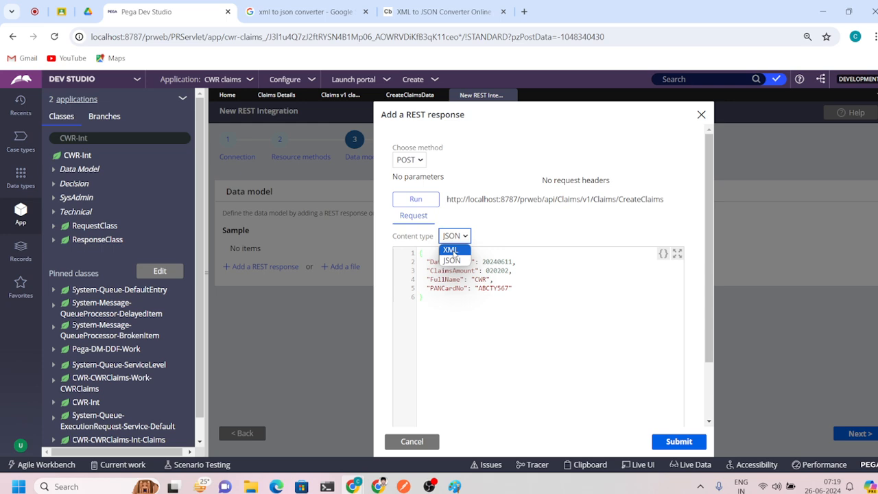
click(452, 250)
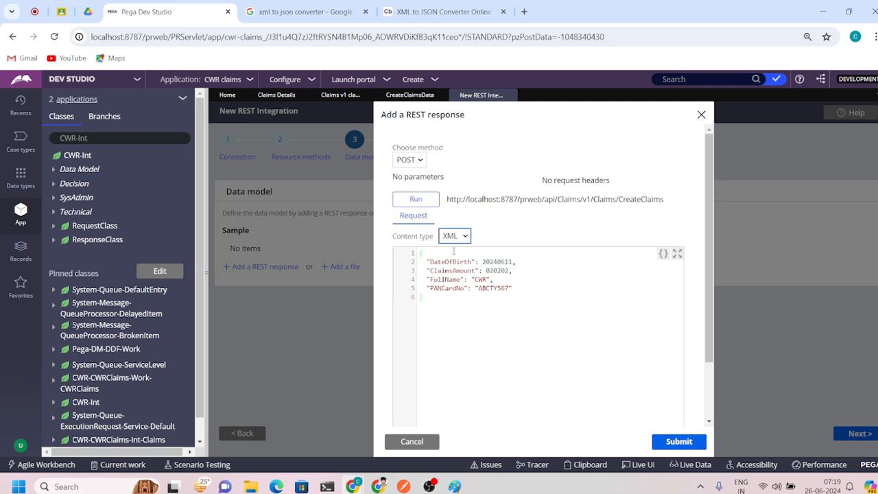
click(461, 239)
click(453, 262)
click(442, 306)
click(421, 205)
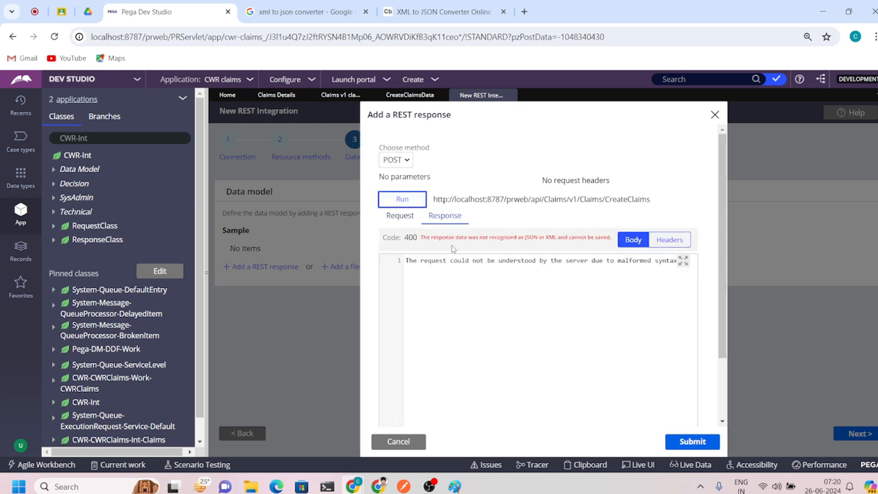
- Switch to Postman, copy the JSON body of the CreateClaims request, and return to Pega Dev Studio
click(404, 484)
drag(275, 221, 246, 163)
key(ctrl+c)
click(820, 14)
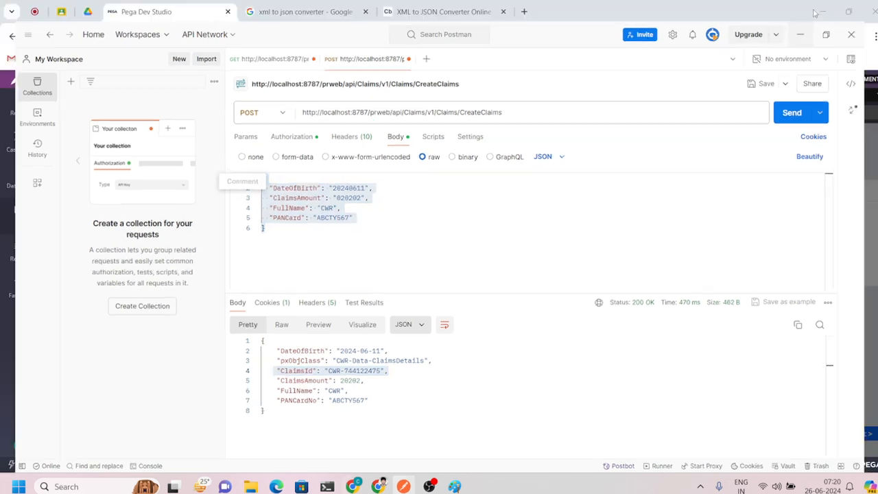
- Replace the sample's request body with the JSON copied from Postman and run the POST request again
click(401, 217)
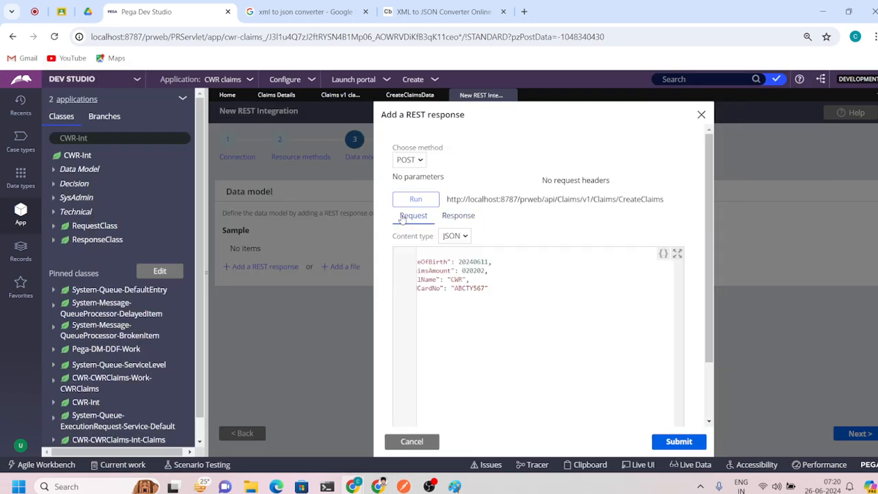
click(445, 301)
key(ctrl+a)
key(ctrl+v)
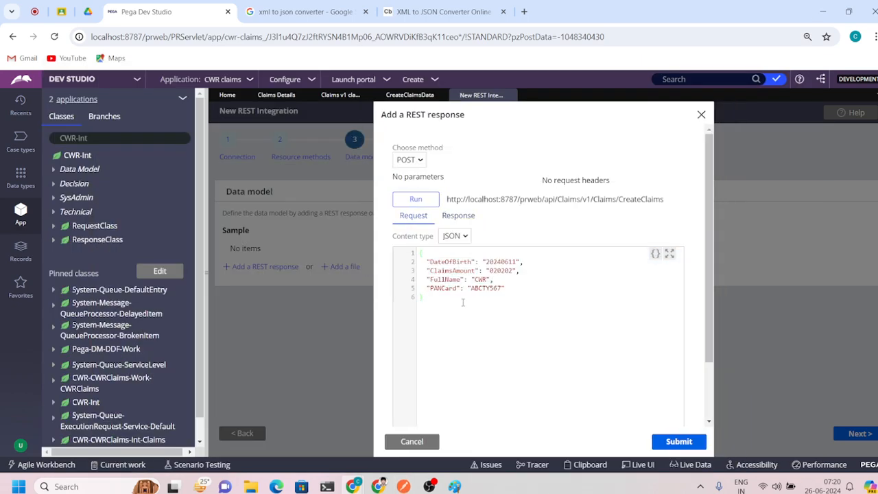
click(415, 199)
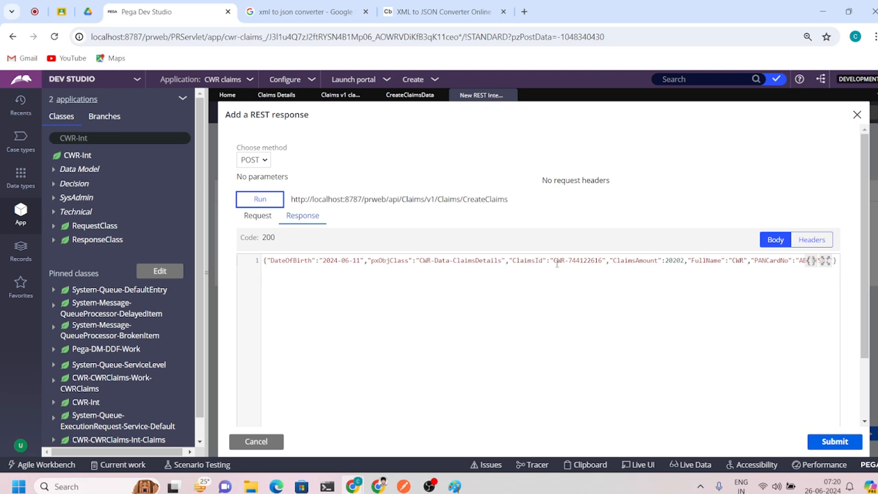
- Check the ClaimsId in the response, submit the POST sample, and continue to the integration review
drag(557, 263, 604, 263)
click(515, 333)
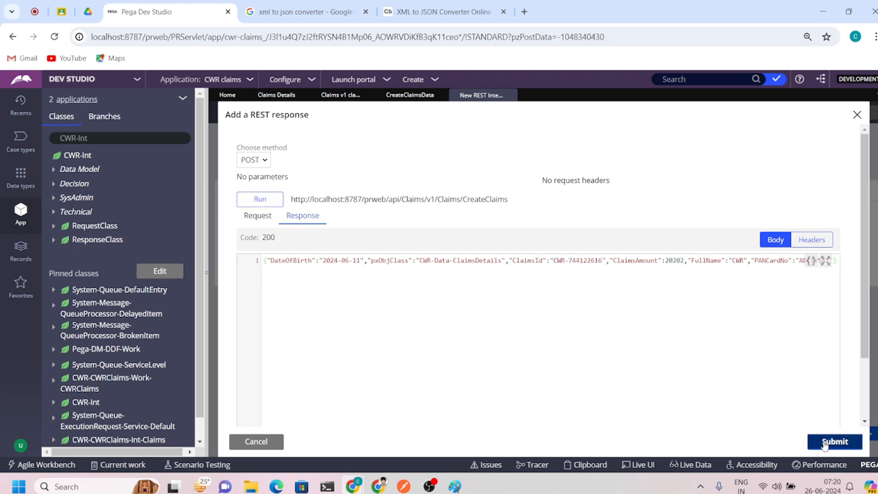
click(826, 444)
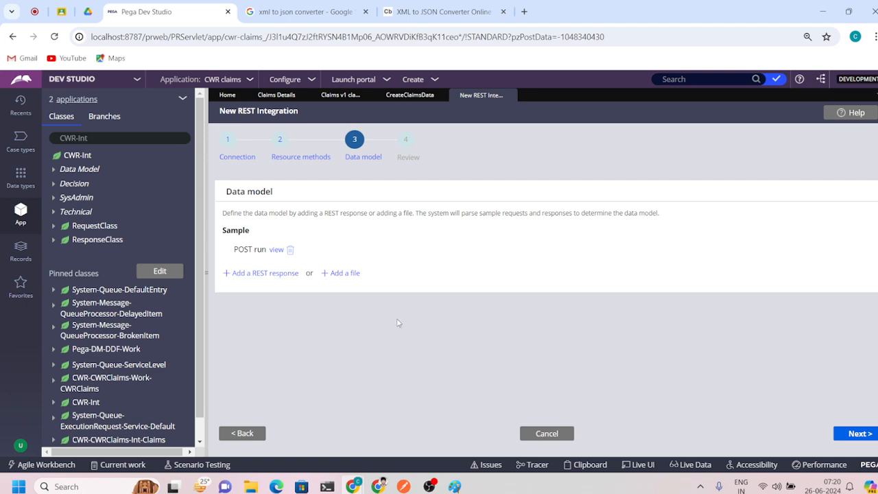
click(852, 433)
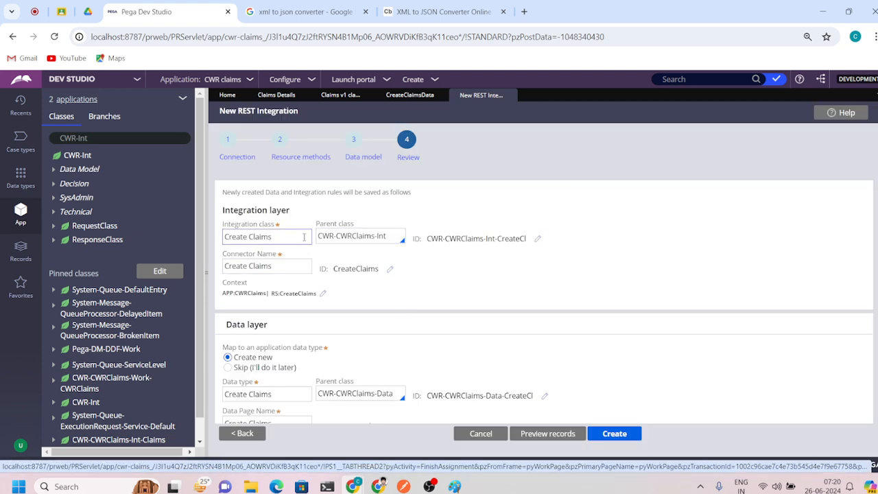
- Set the integration class identifier to CWR-CWRClaims-Int-CreateClaims
click(537, 238)
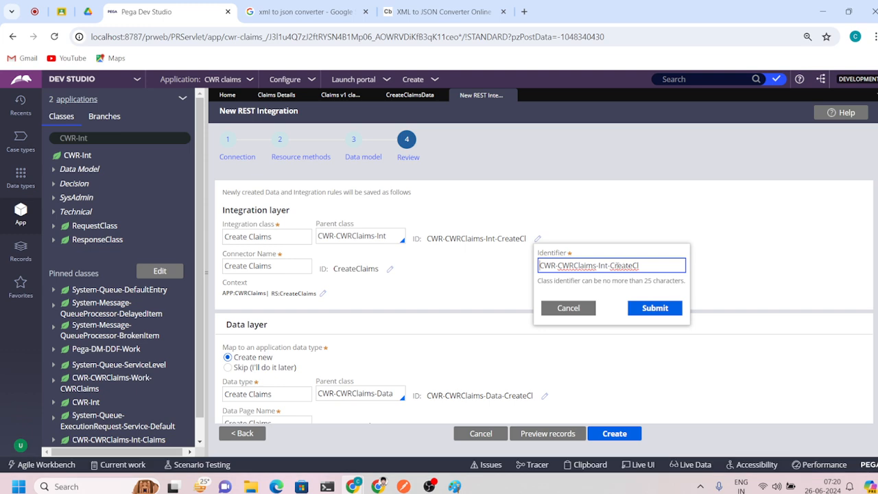
click(646, 264)
text(aims)
click(657, 310)
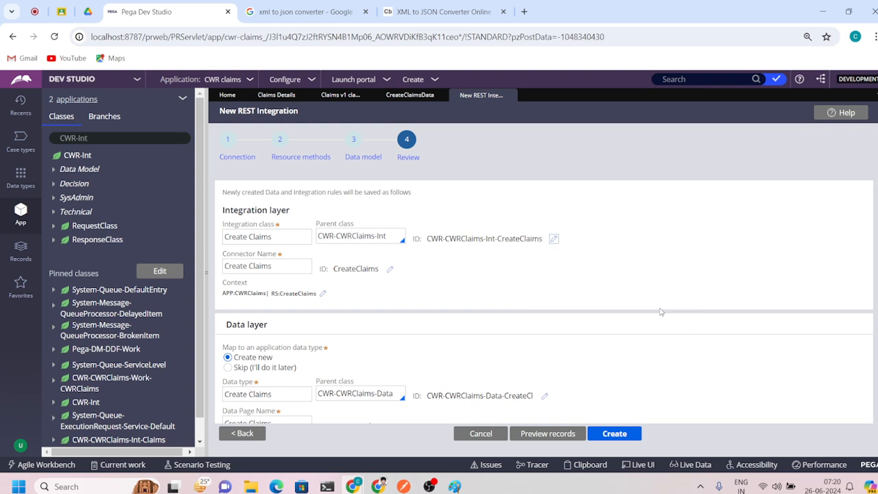
- Set the integration layer's context to the existing ruleset CWRClaimsInt, version 01-01-01
click(323, 294)
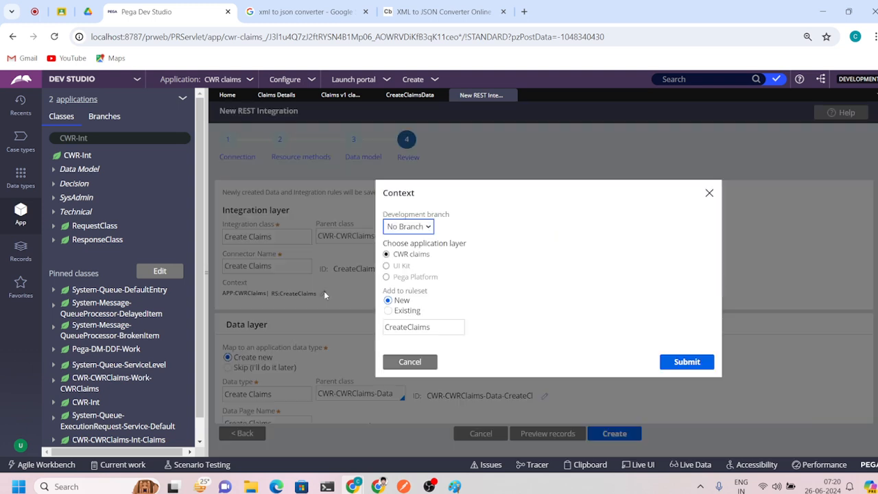
click(389, 310)
click(436, 331)
click(415, 356)
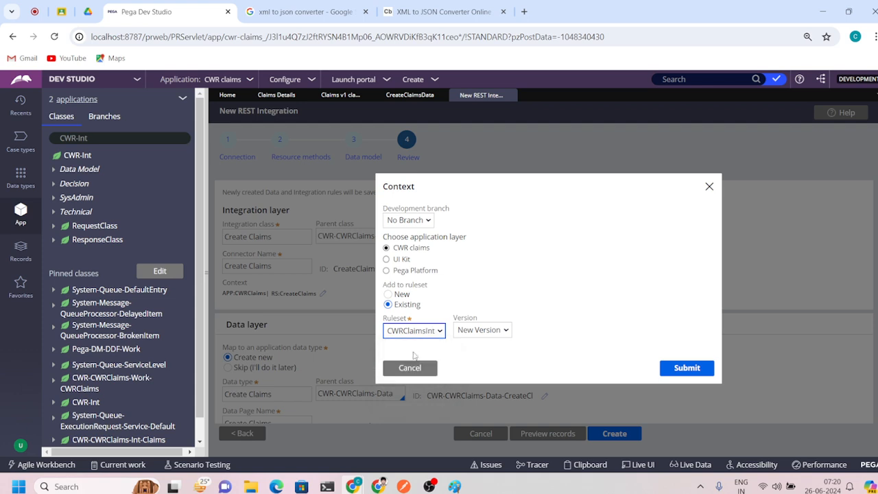
click(479, 332)
click(473, 354)
click(686, 368)
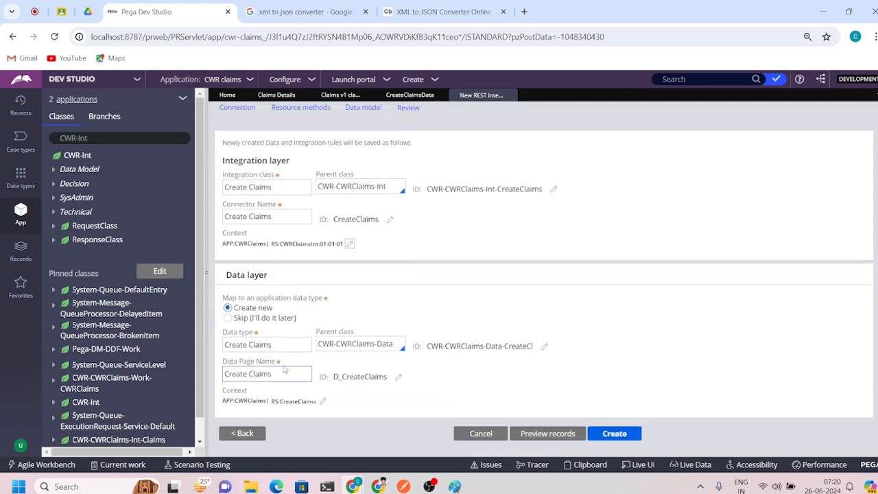
- Set the data type's class identifier in the data layer to CWR-CWRClaims-Data-CreateClaims
scroll(319, 338, down, 1)
click(544, 346)
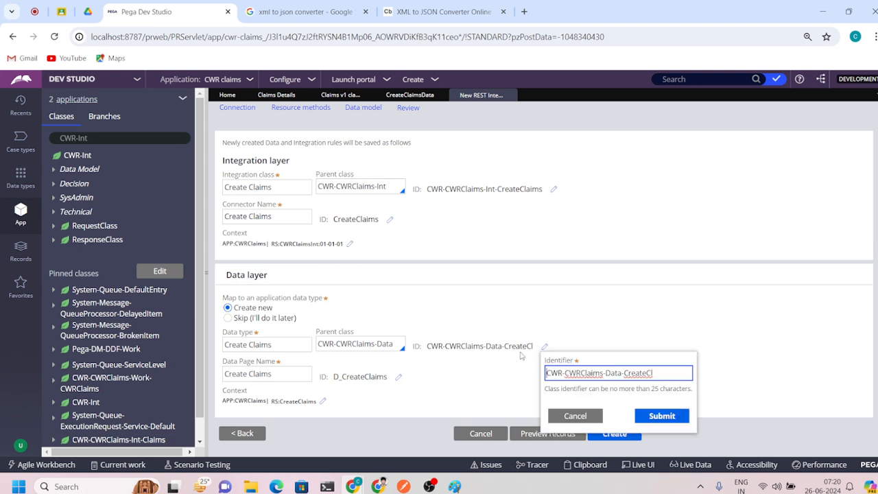
click(660, 373)
text(aims)
click(660, 415)
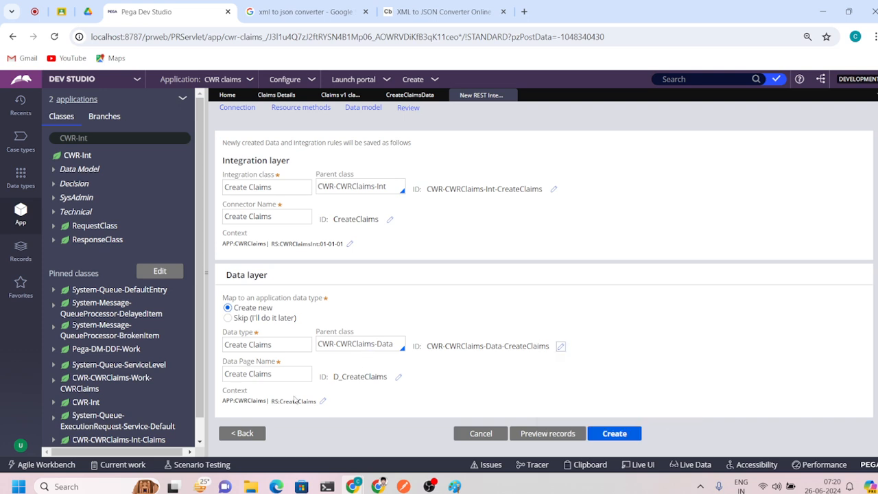
- Set the data layer's context to the existing ruleset CWRClaims, version 01-01-01
click(322, 402)
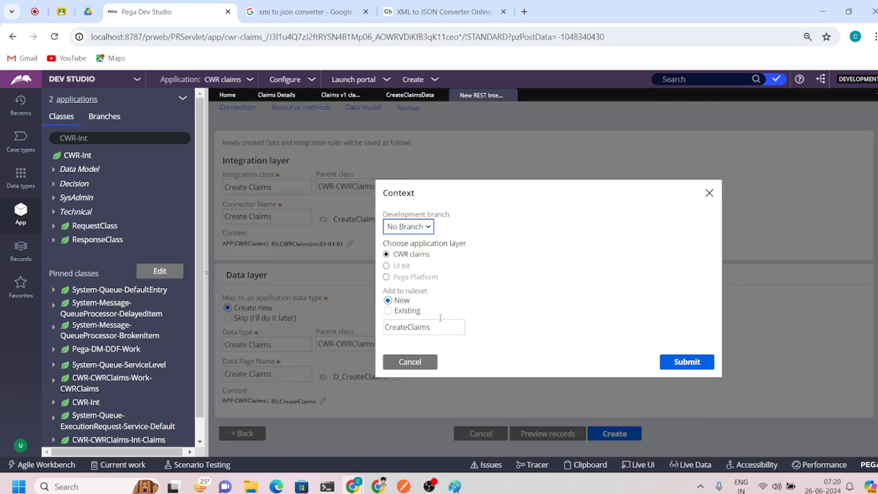
click(388, 304)
click(414, 330)
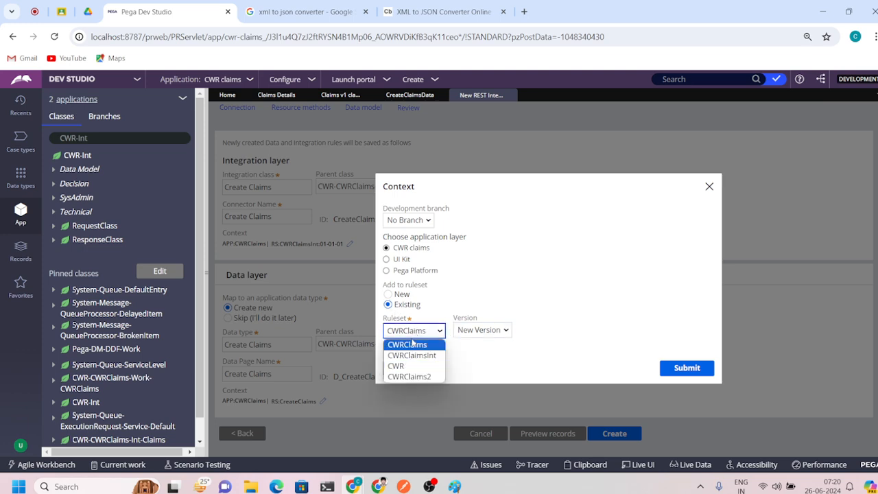
click(482, 330)
click(473, 355)
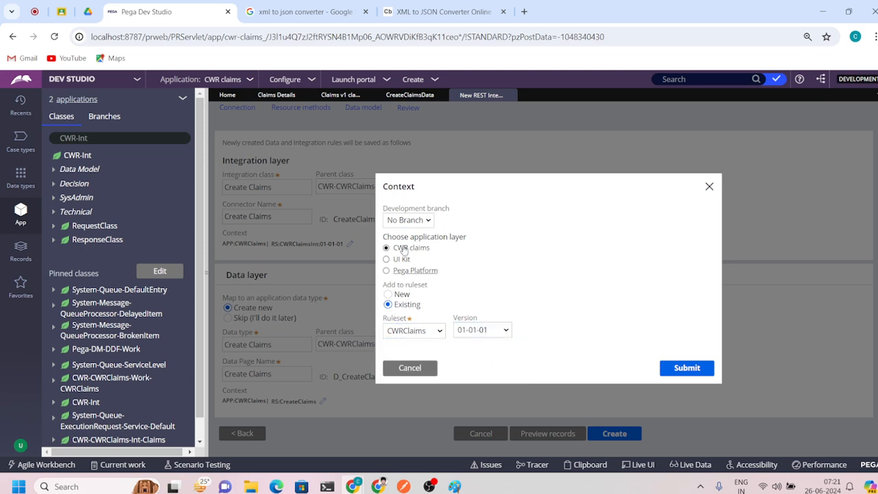
click(665, 371)
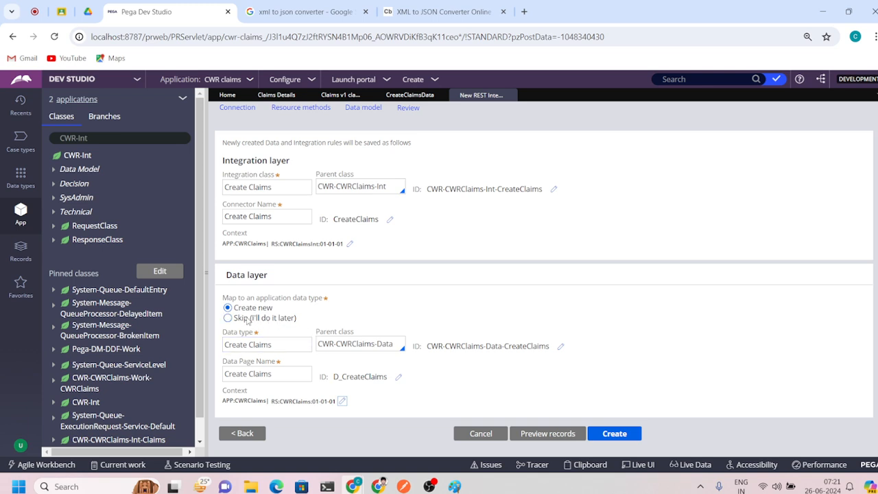
- Preview the counts of records the integration will generate, close the preview and try to create the integration
scroll(256, 318, up, 2)
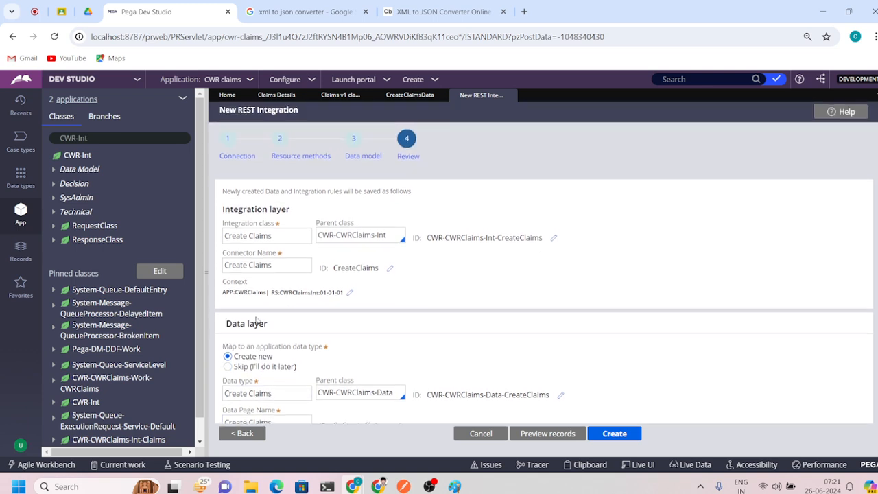
scroll(256, 318, down, 2)
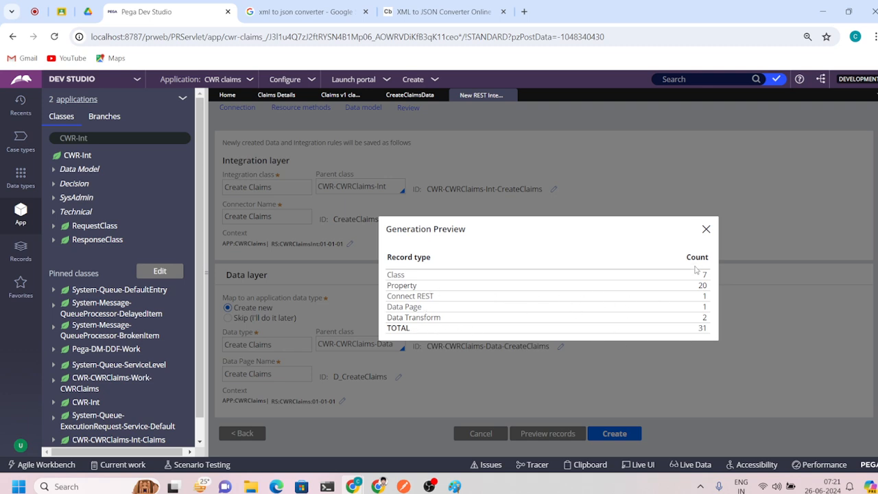
click(706, 229)
click(616, 430)
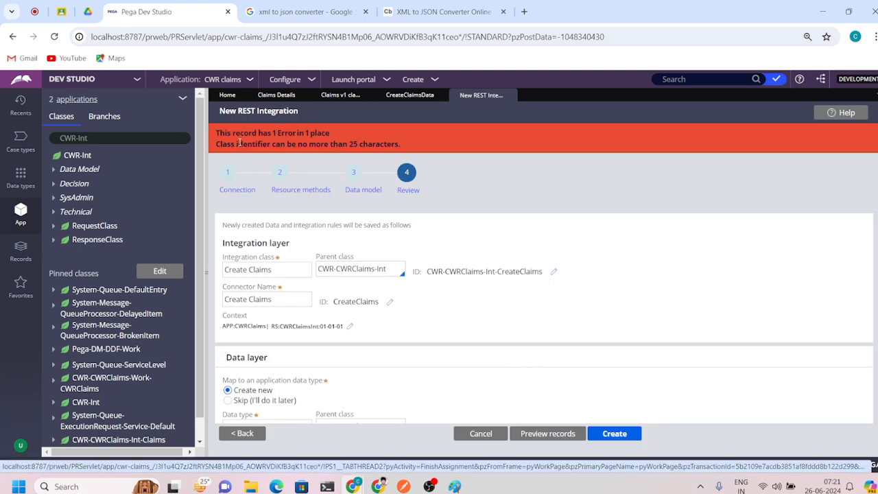
- Shorten the data type's class identifier in the data layer to CWR-CWRClaims-Data-Claims
scroll(471, 336, down, 2)
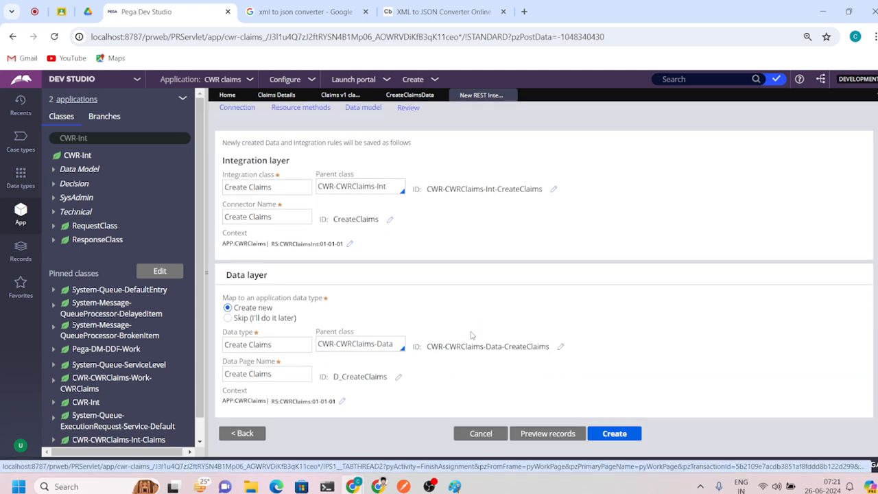
click(559, 347)
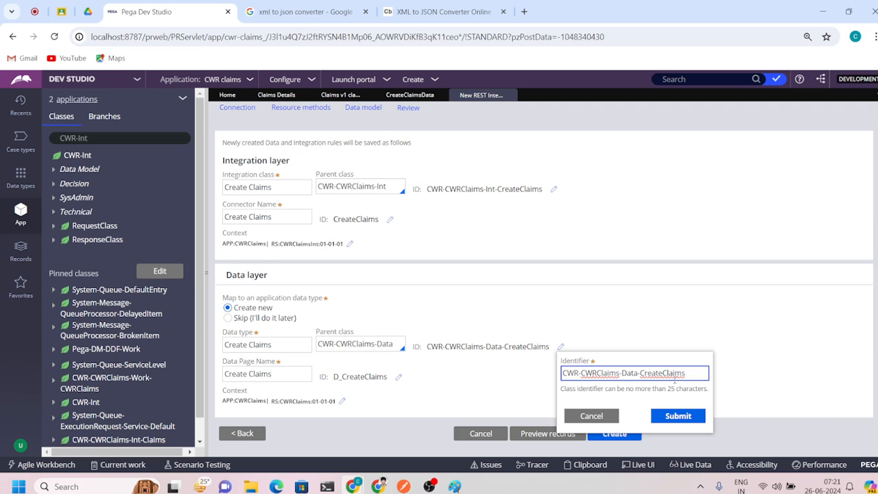
key(BackSpace)
key(BackSpace)
key(BackSpace)
key(BackSpace)
key(BackSpace)
key(BackSpace)
click(676, 416)
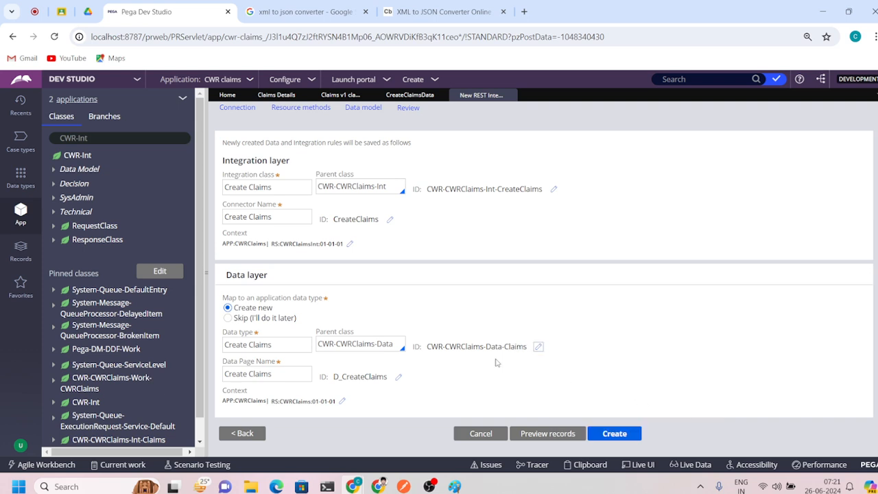
- Shorten the integration class identifier to CWR-CWRClaims-Int-Claims and create the integration records
click(553, 189)
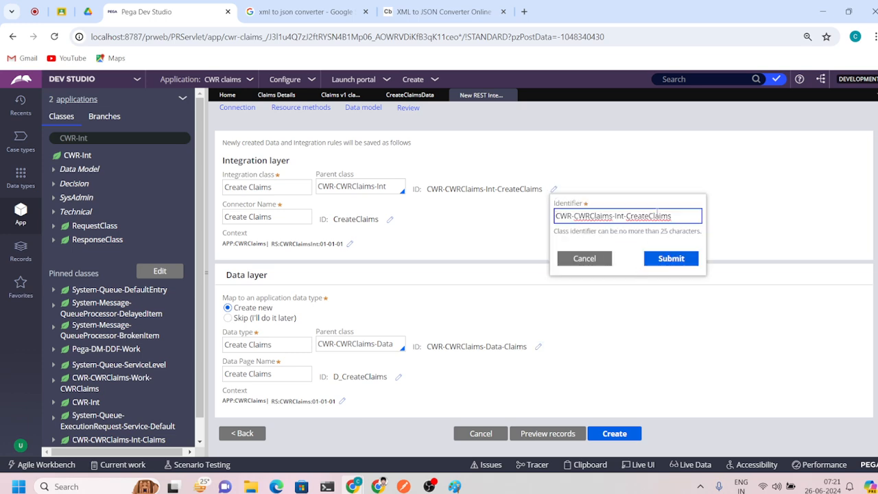
key(BackSpace)
key(BackSpace)
key(BackSpace)
key(BackSpace)
key(BackSpace)
key(BackSpace)
click(672, 256)
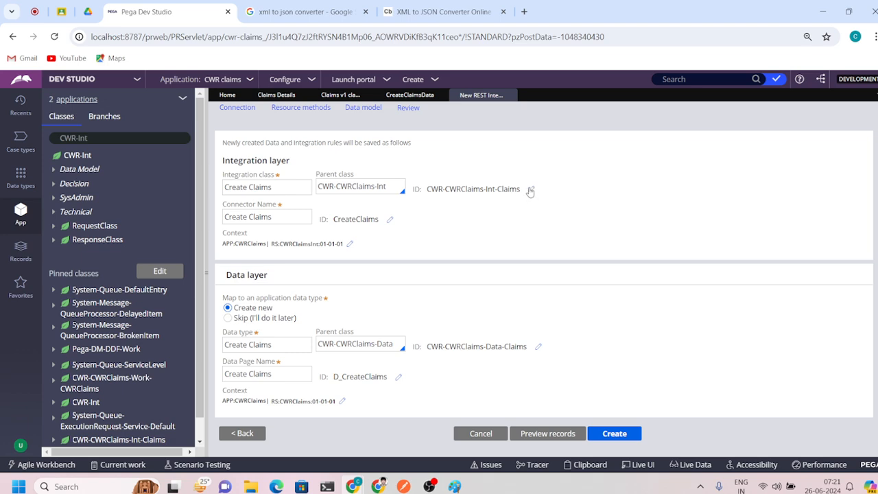
click(617, 432)
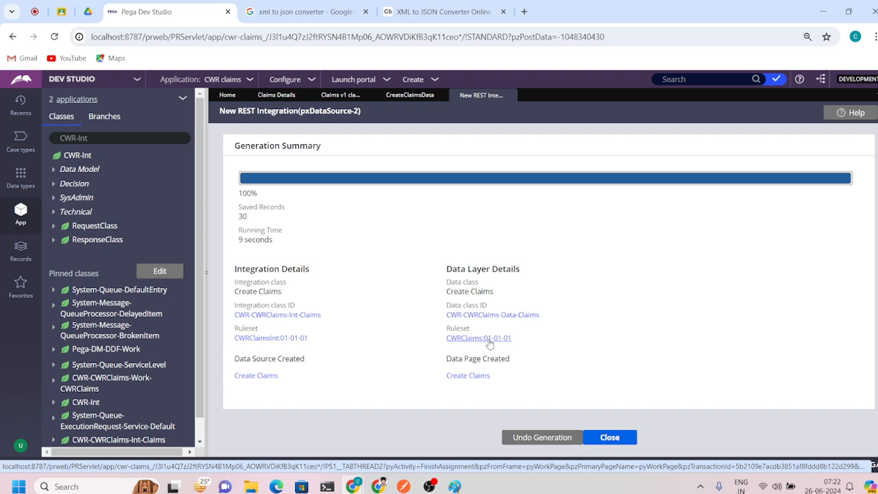
- Open the generated Create Claims data page and examine its connector data source and data transforms
click(468, 376)
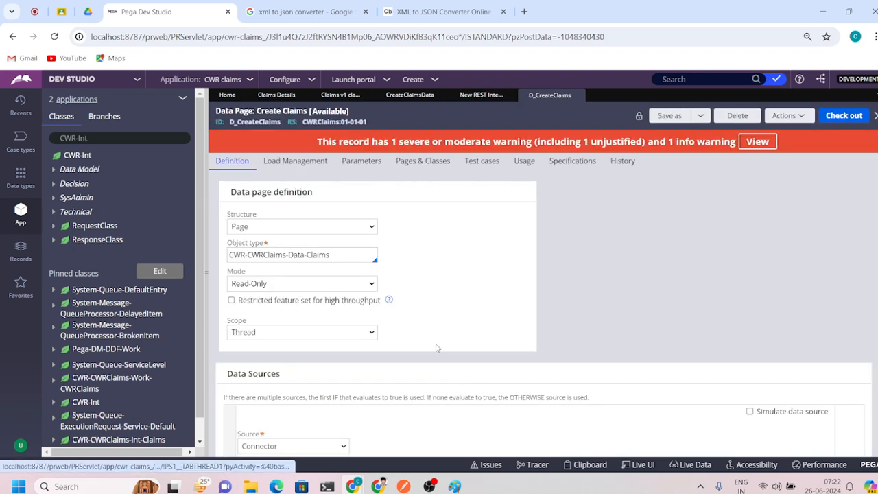
scroll(377, 363, down, 3)
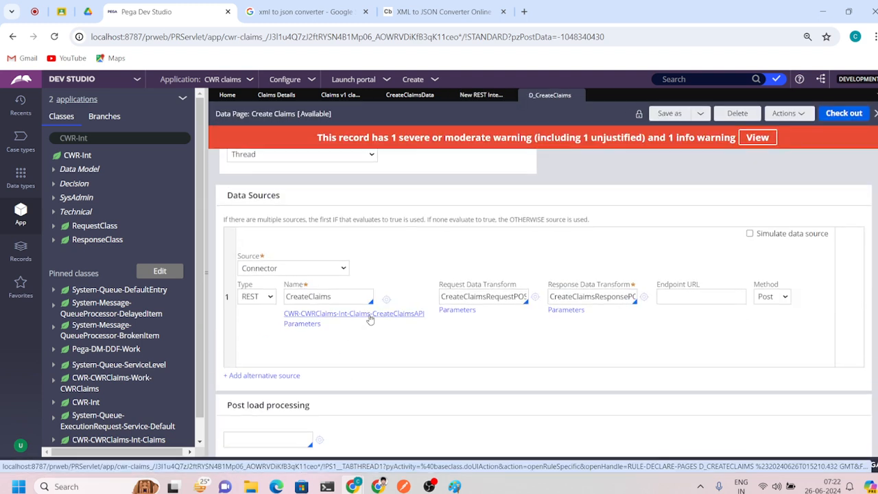
click(303, 323)
click(406, 317)
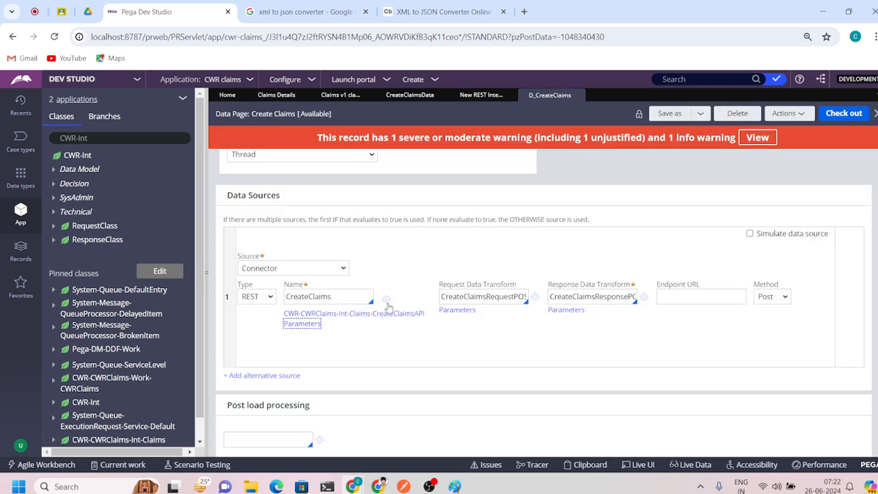
- Open the CreateClaims Connect REST rule from the data source and examine its resource path and authentication profile
click(387, 304)
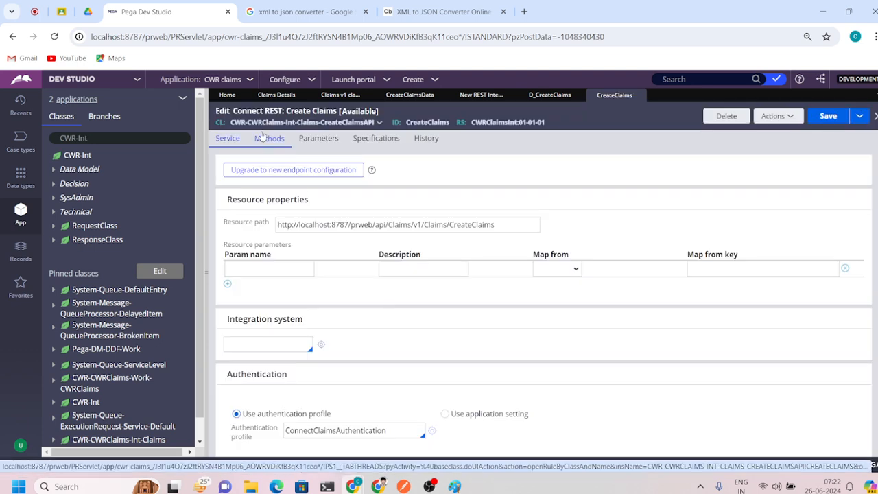
scroll(326, 355, down, 5)
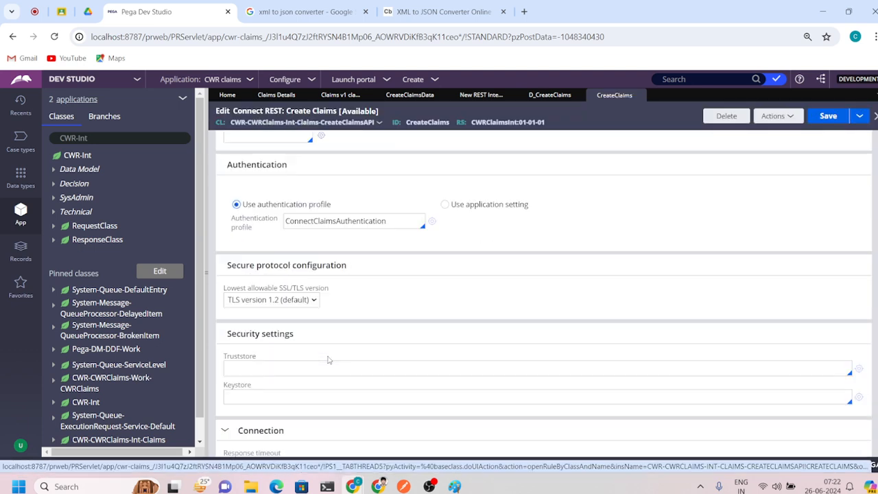
scroll(319, 367, up, 3)
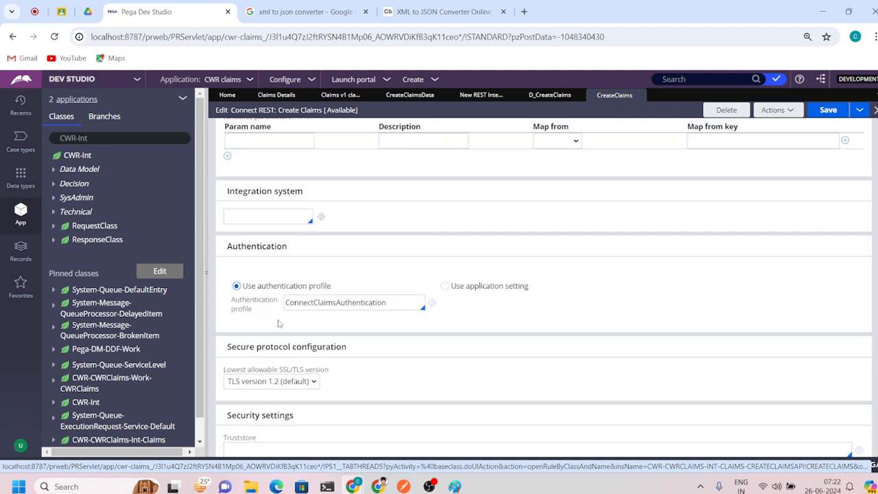
scroll(278, 323, up, 3)
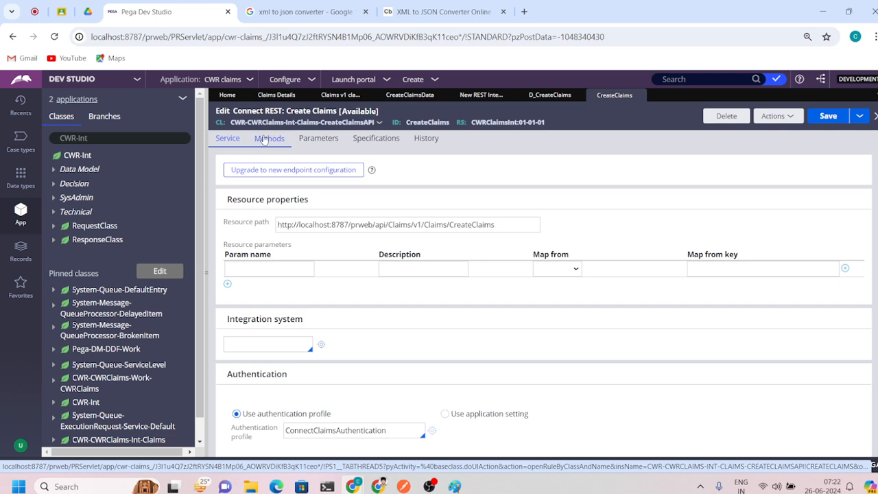
- Examine the connector's Post request settings, including the headers, the JSON message data and its mapping key
click(265, 139)
click(242, 166)
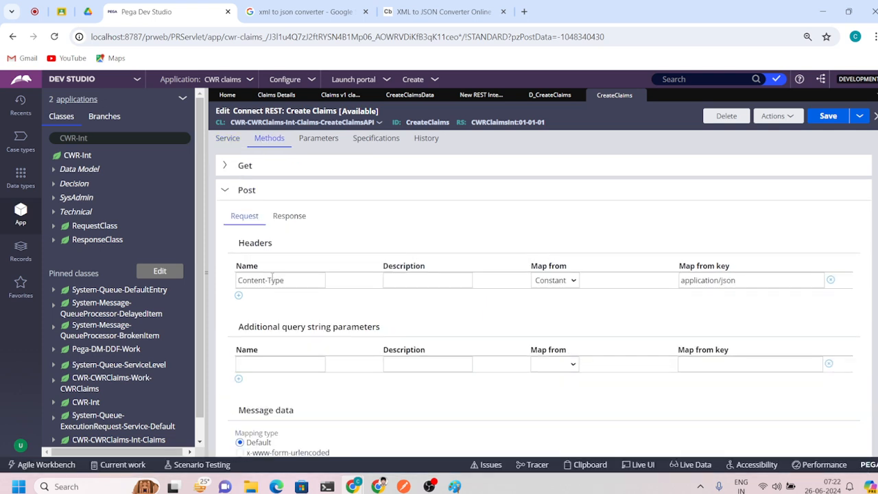
scroll(264, 408, down, 3)
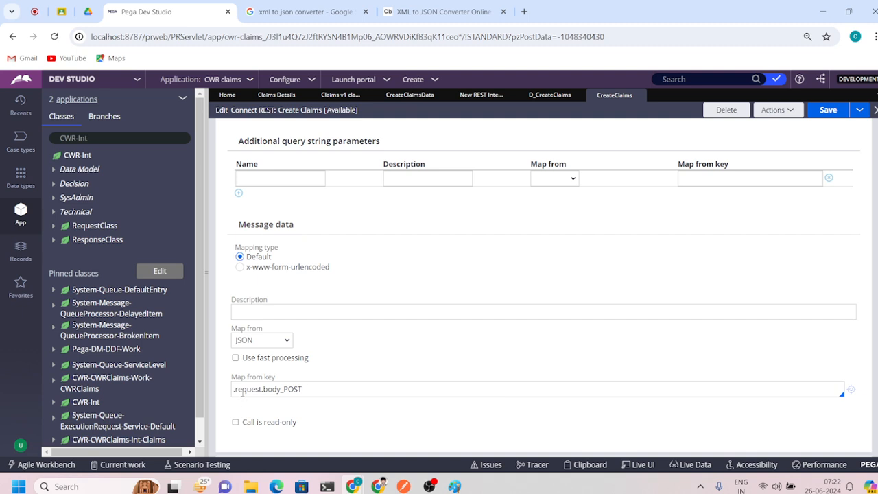
double_click(242, 393)
click(265, 389)
drag(284, 389, 236, 390)
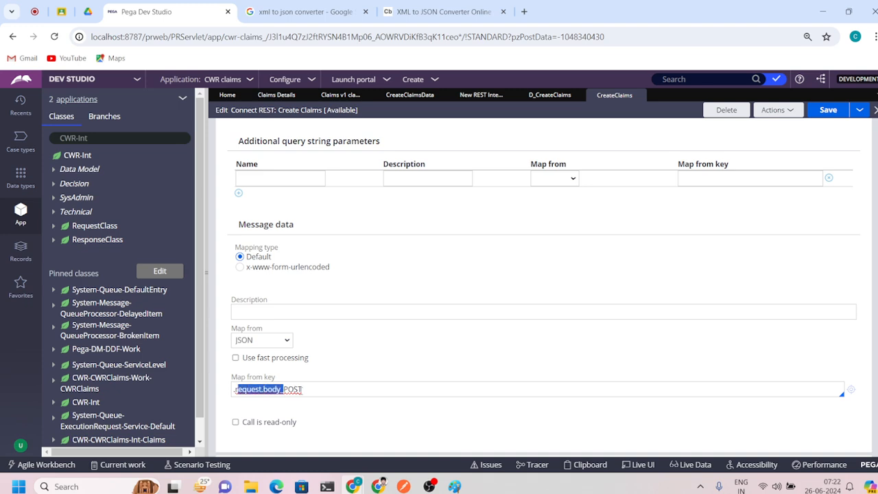
drag(302, 389, 281, 389)
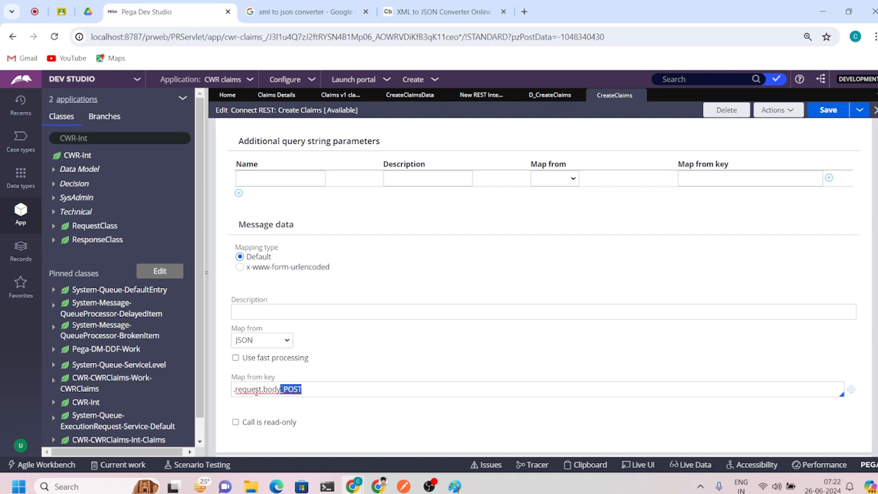
triple_click(256, 390)
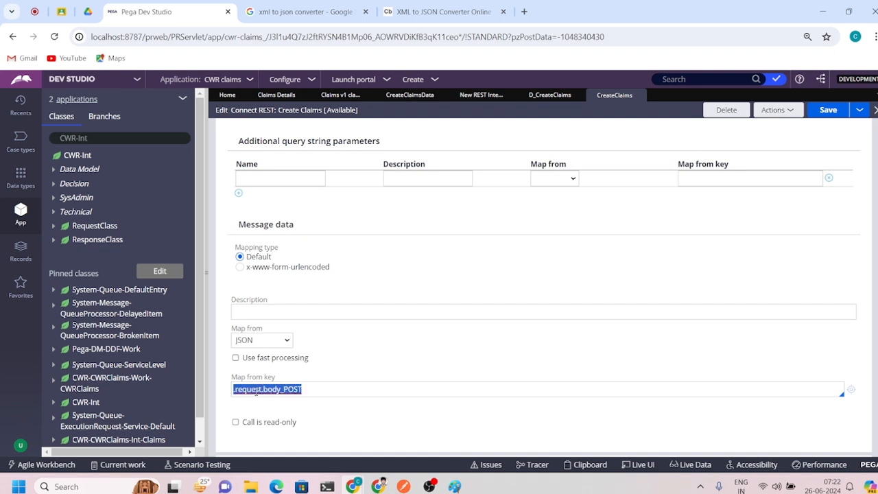
- Examine the Post response's JSON mapping key and compare it with the request's mapping key
scroll(256, 391, up, 5)
click(289, 213)
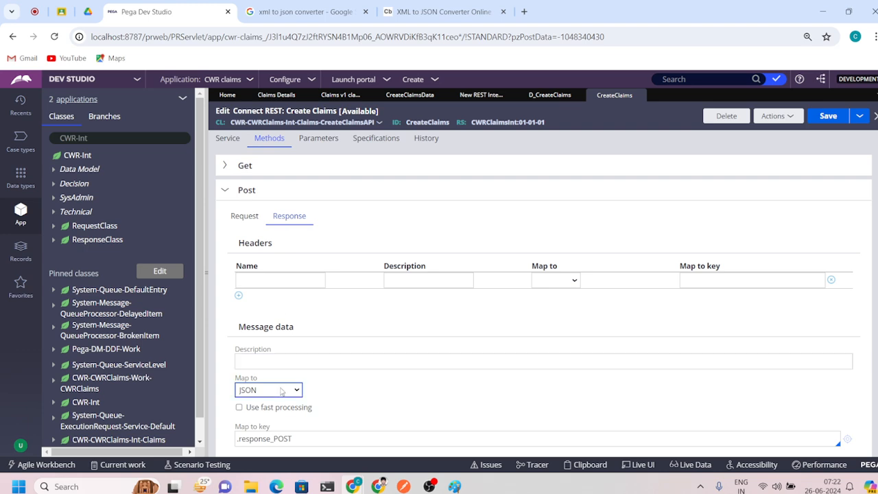
scroll(281, 391, down, 2)
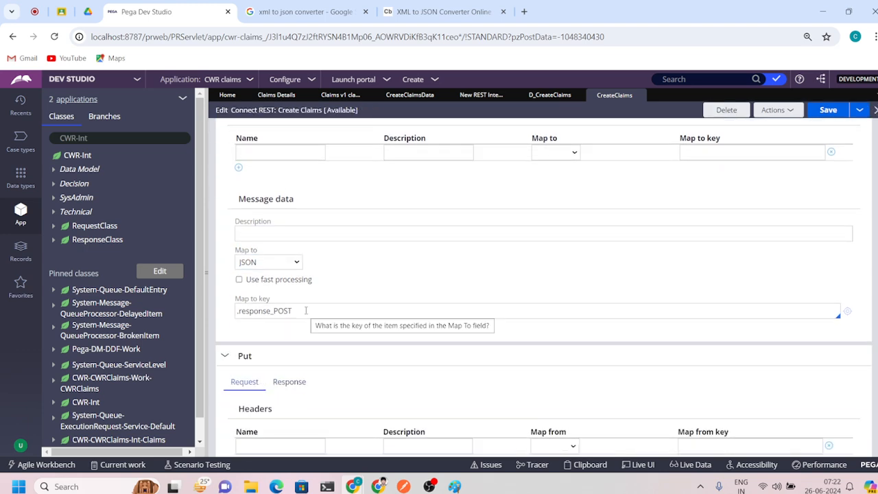
scroll(306, 310, up, 3)
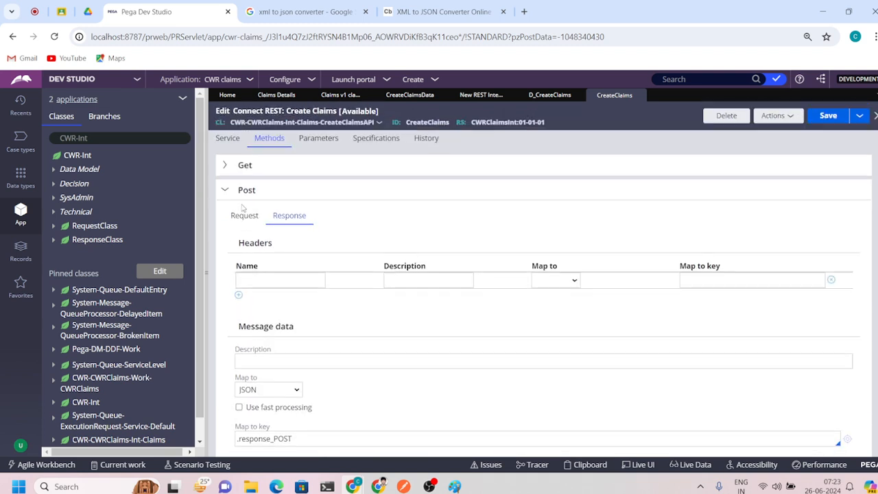
click(245, 214)
scroll(275, 412, down, 3)
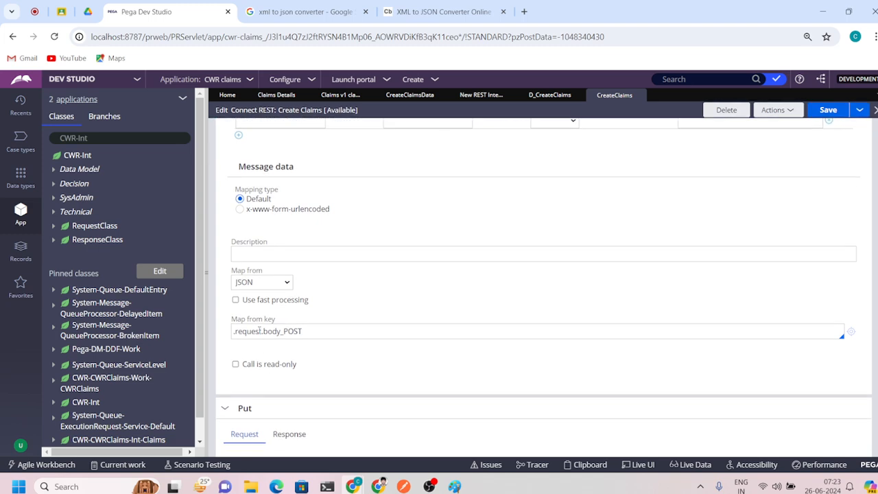
triple_click(255, 331)
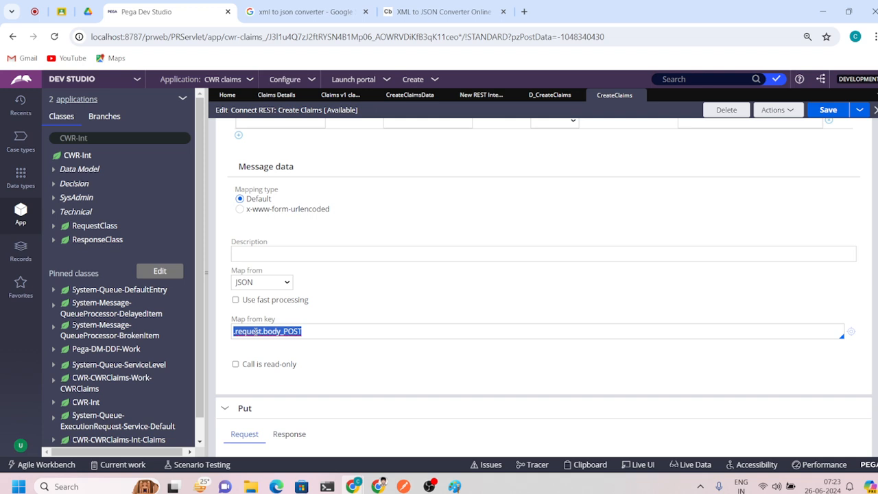
scroll(256, 332, up, 3)
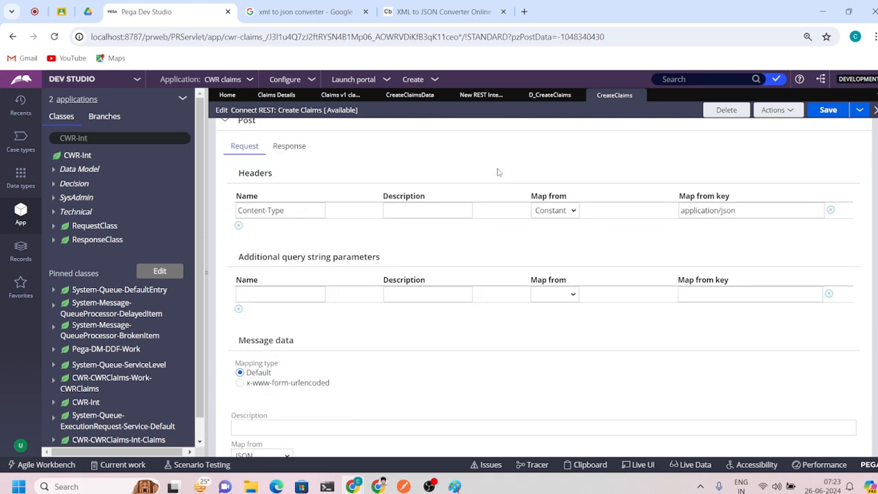
- Return to the integration's generation summary and find the CWR-CWRClaims-Int-Claims class in the class explorer
click(480, 95)
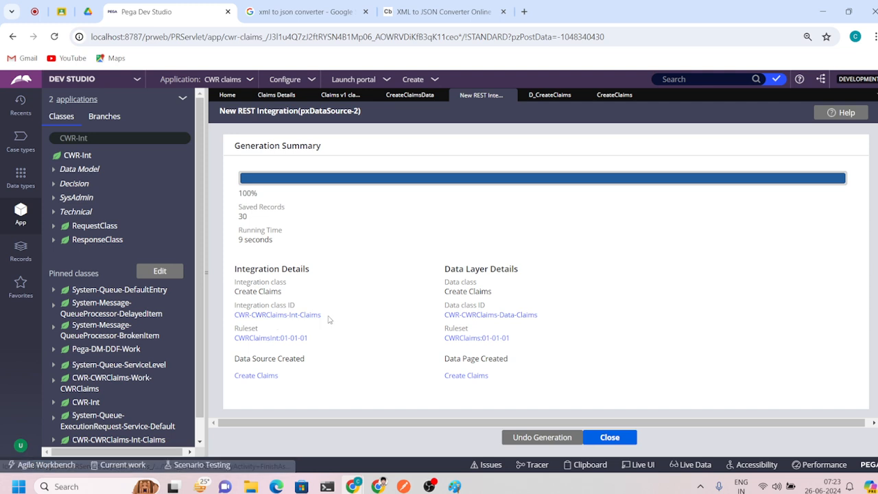
click(108, 137)
key(BackSpace)
key(BackSpace)
key(BackSpace)
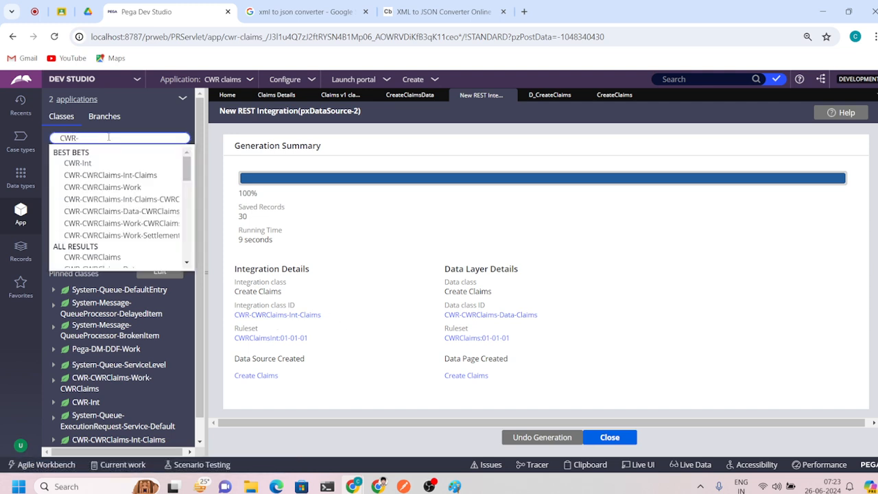
text(cwr)
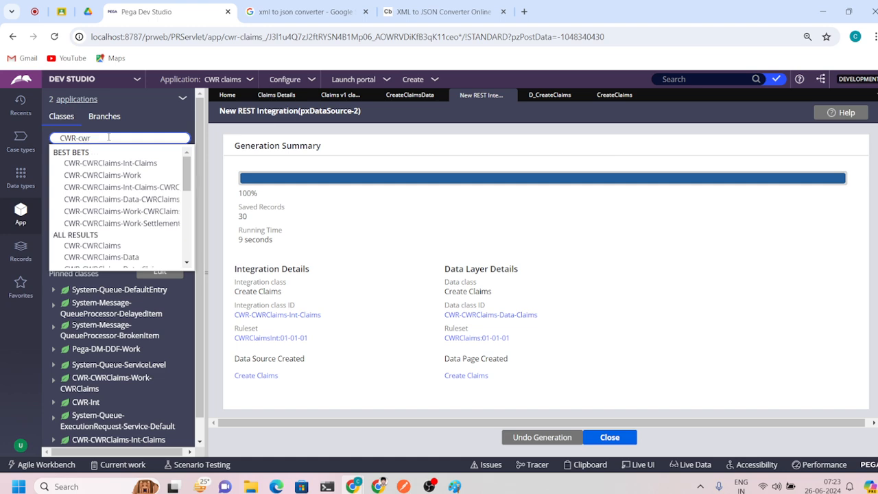
key(Return)
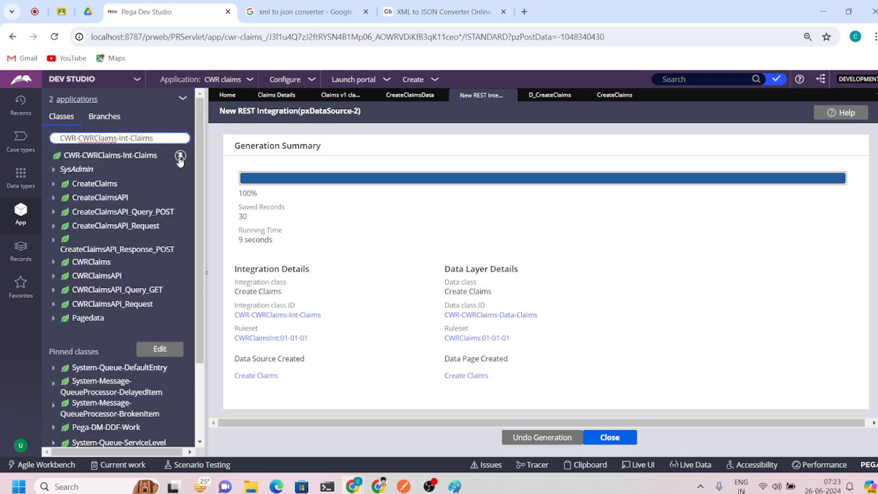
- Examine what the CreateClaimsAPI_Query_POST class contains under CWR-CWRClaims-Int-Claims
click(180, 158)
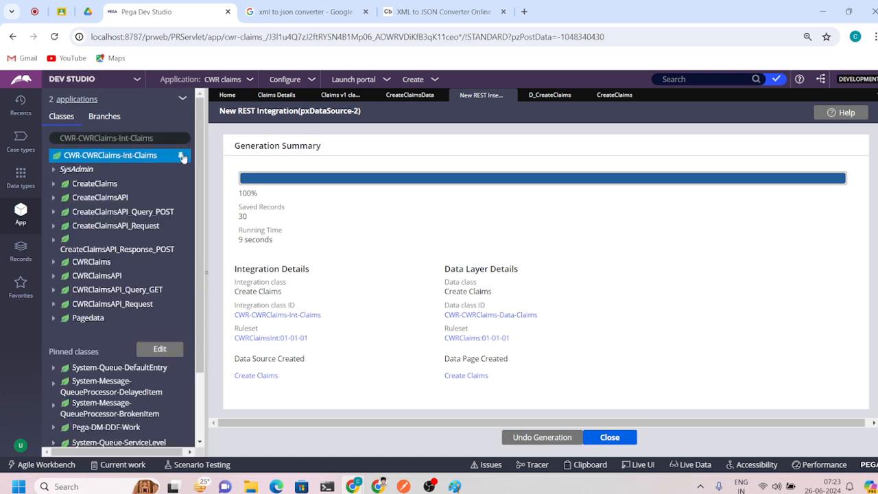
click(180, 155)
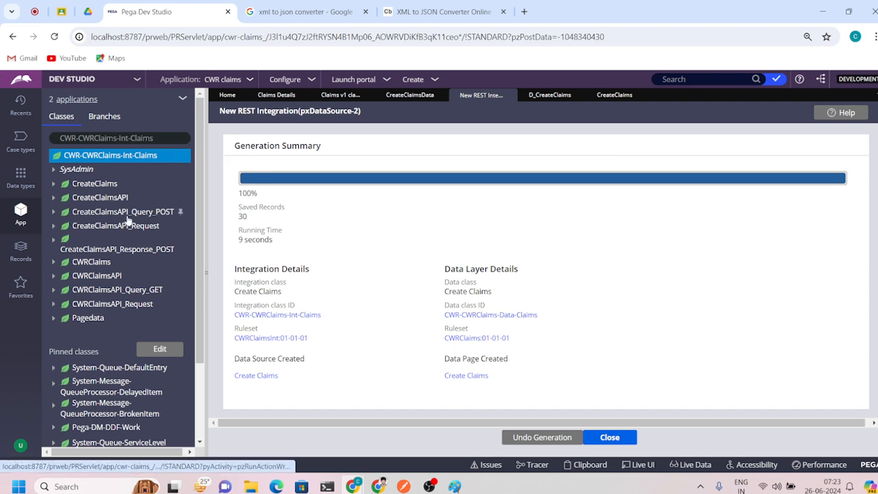
click(55, 214)
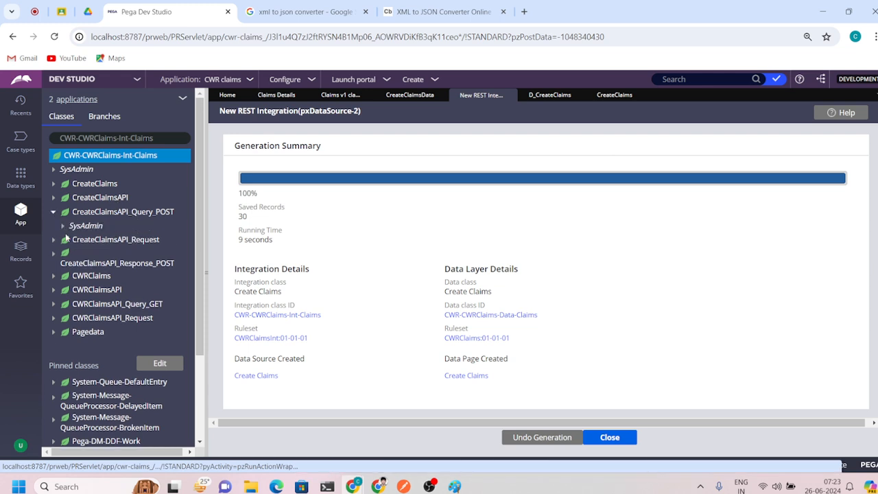
click(55, 214)
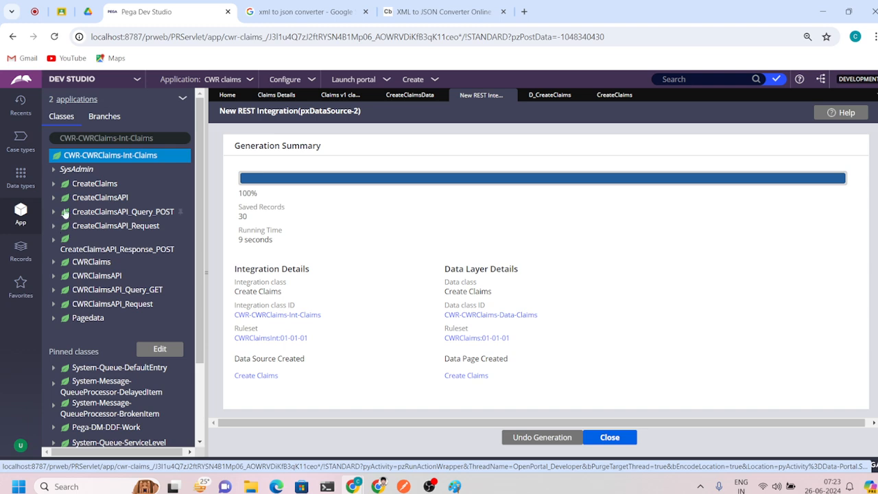
- Examine the request properties in the CreateClaimsAPI data model, including the fields under body_POST
click(55, 198)
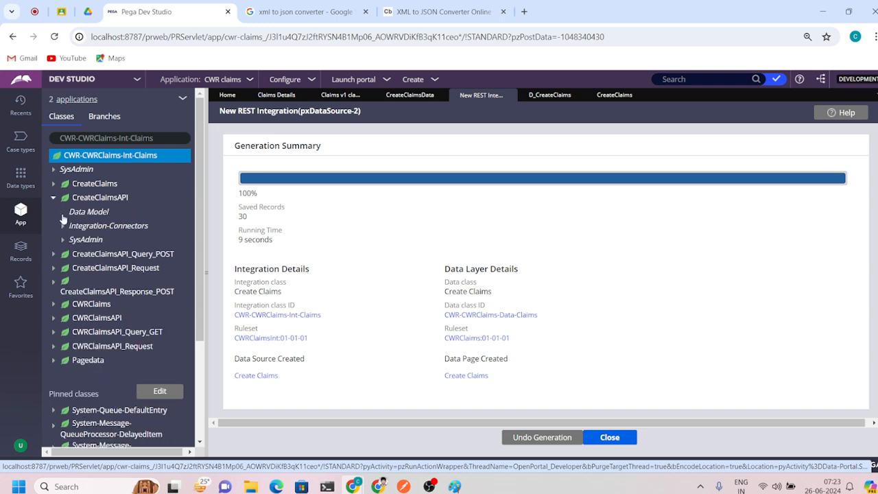
click(63, 214)
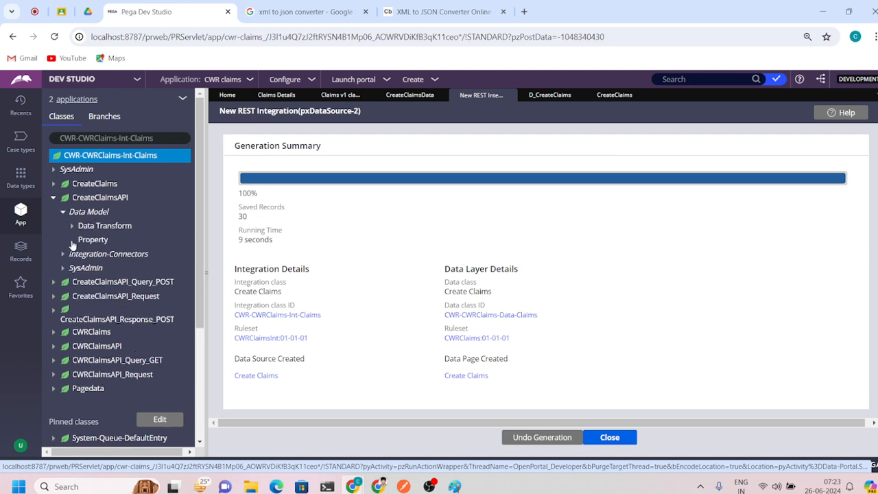
click(72, 241)
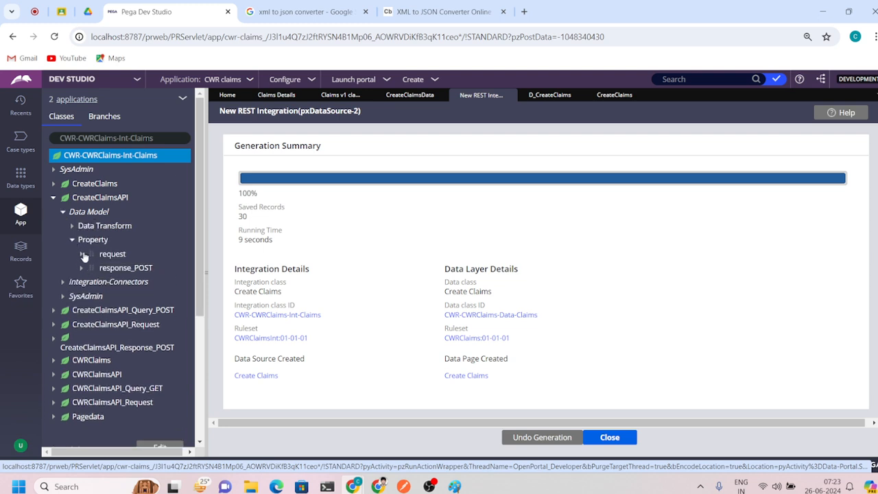
click(82, 254)
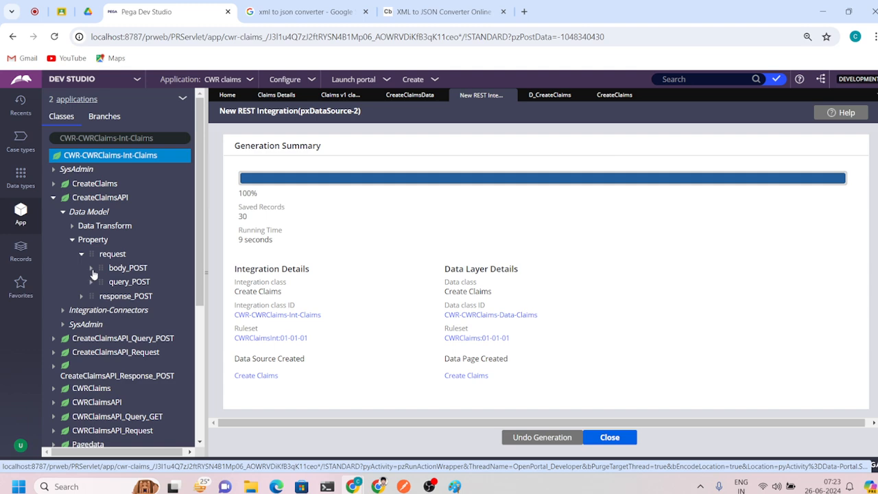
click(92, 269)
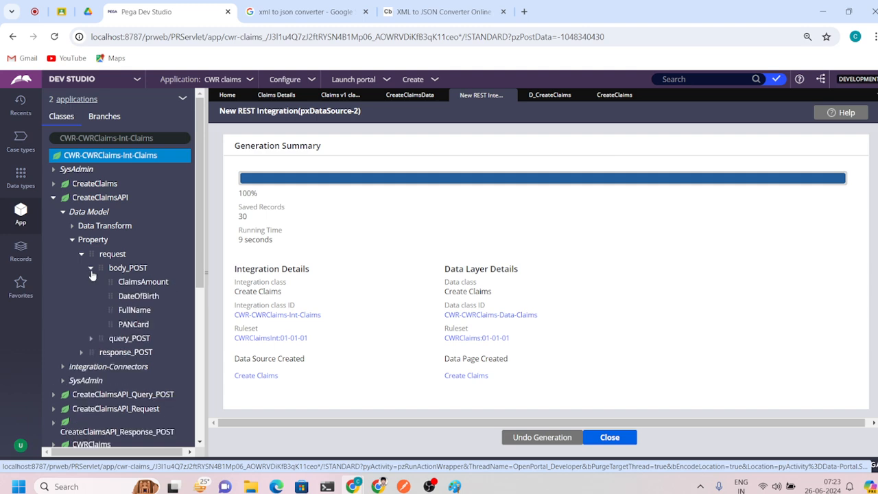
click(92, 269)
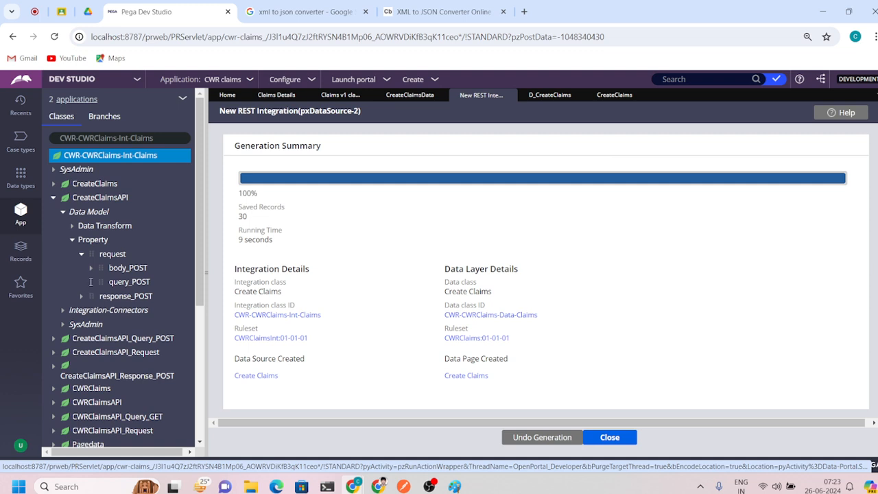
- Examine the response_POST properties of CreateClaimsAPI and compare them with the fields under the request's body_POST
click(82, 253)
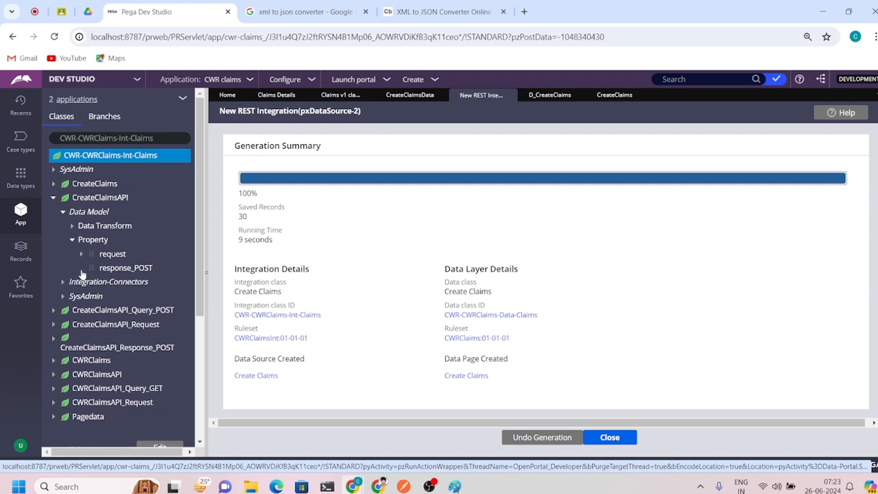
click(81, 269)
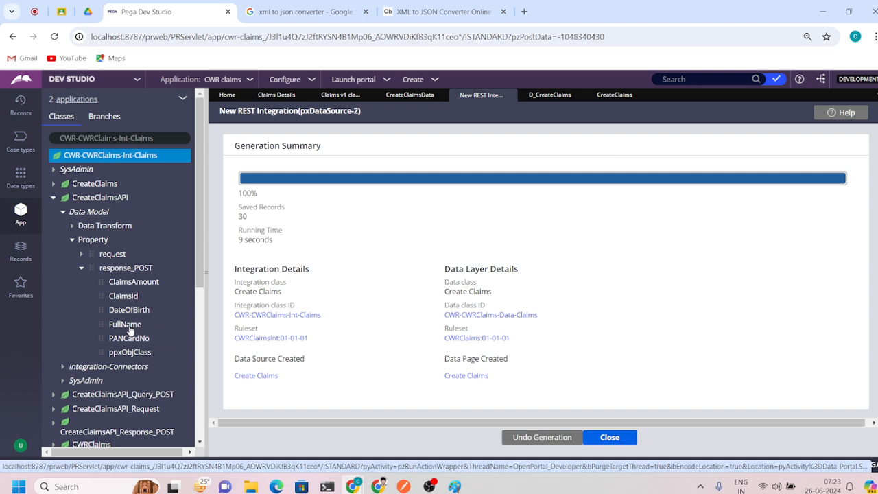
click(80, 268)
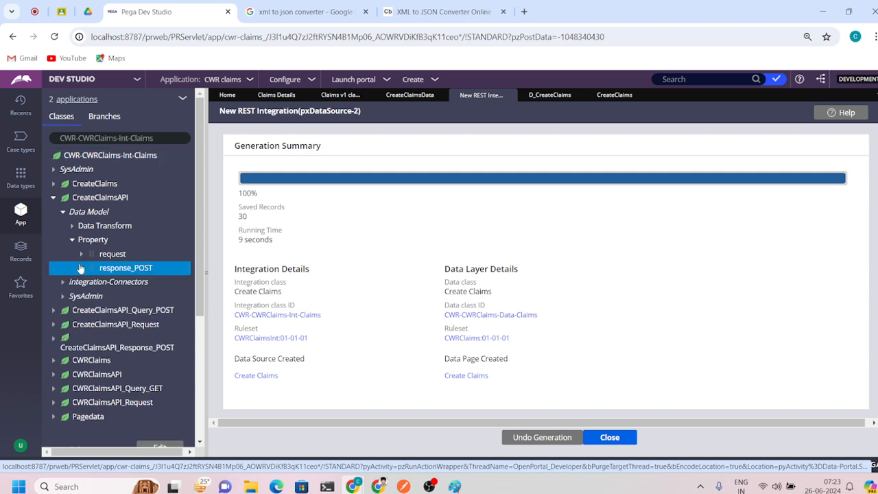
click(82, 254)
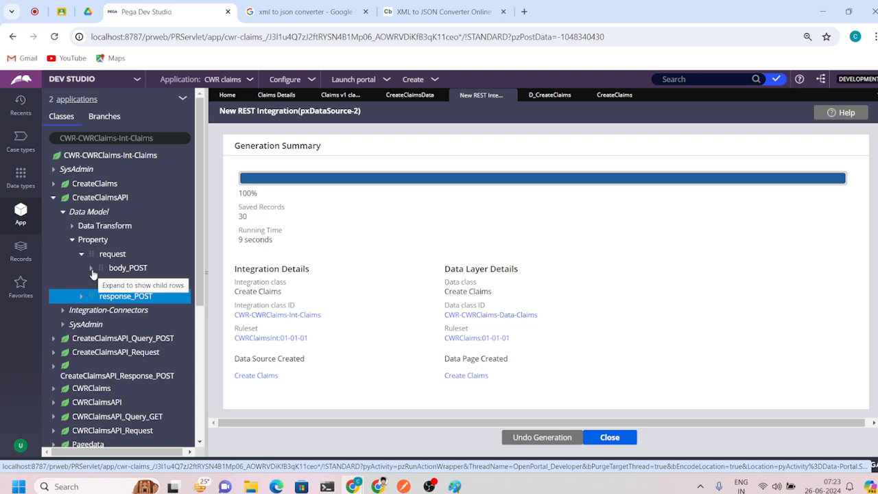
click(91, 269)
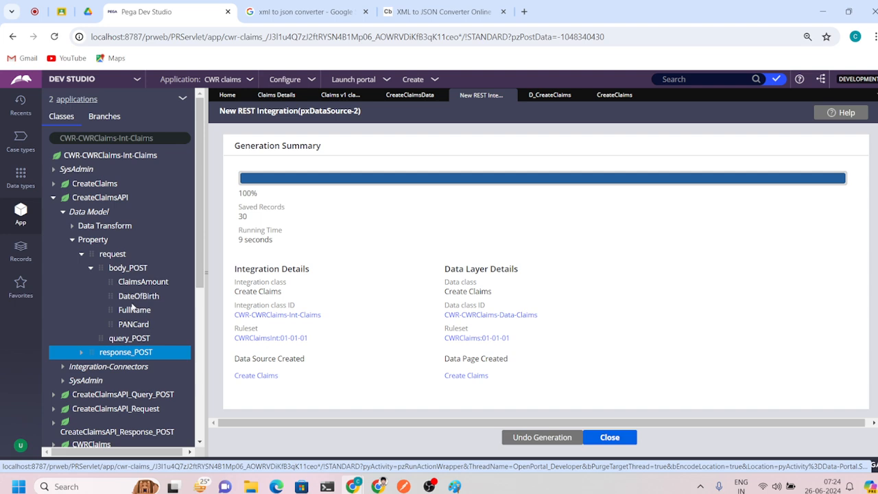
- Open the CreateClaimsRequestPOST data transform from the D_CreateClaims data page and examine the .request.body_POST mappings
click(547, 96)
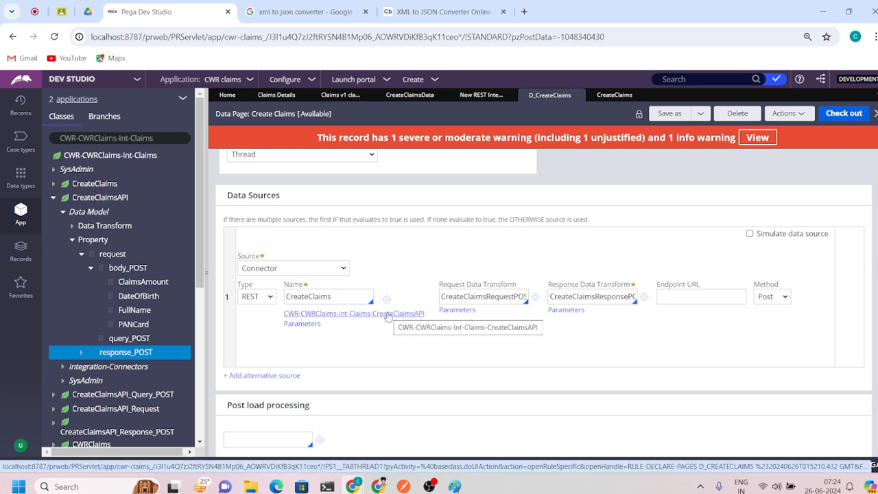
scroll(376, 343, up, 3)
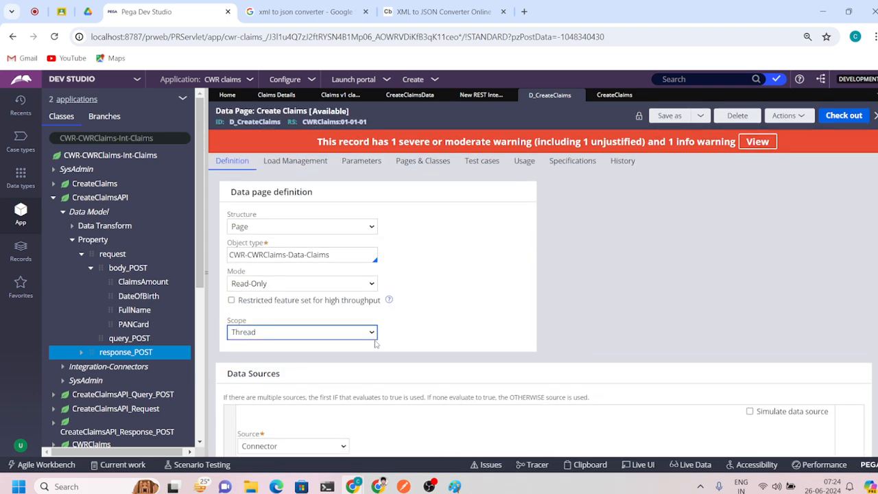
scroll(376, 343, down, 2)
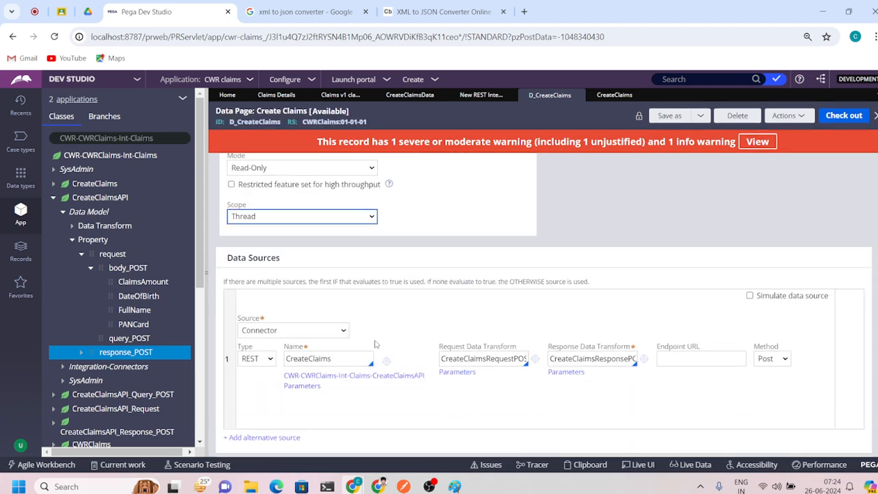
click(533, 356)
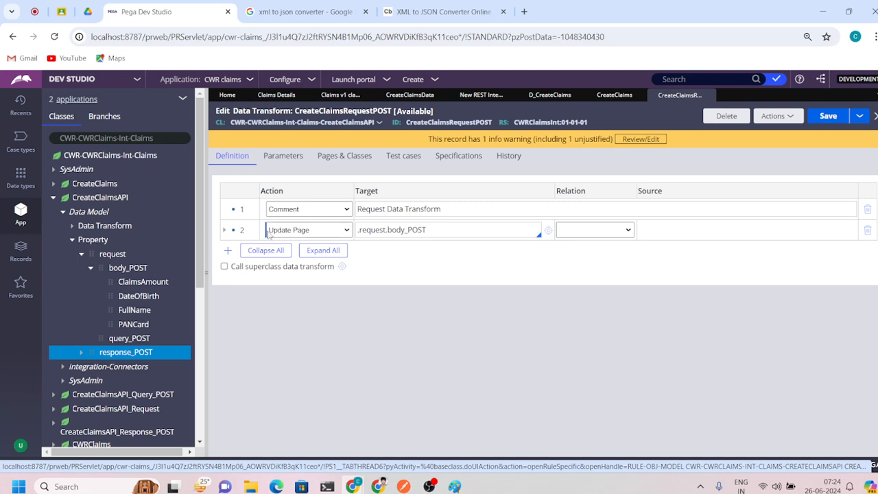
click(223, 230)
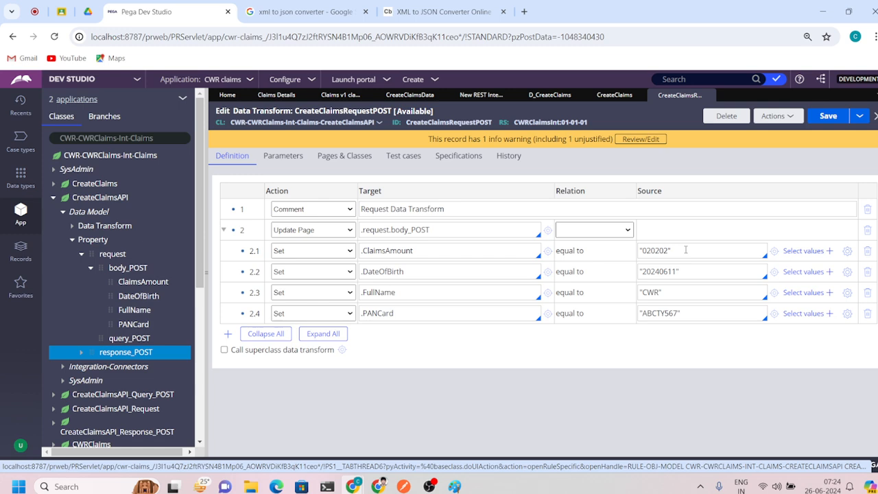
triple_click(685, 250)
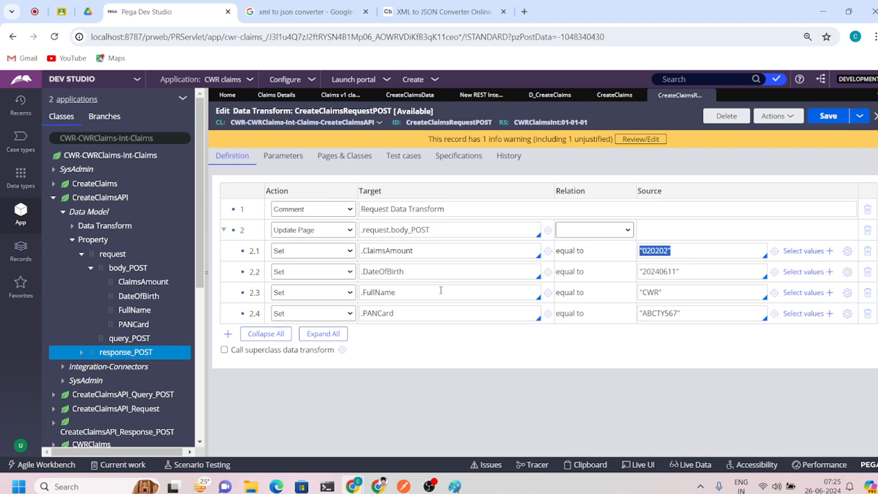
double_click(400, 253)
triple_click(400, 253)
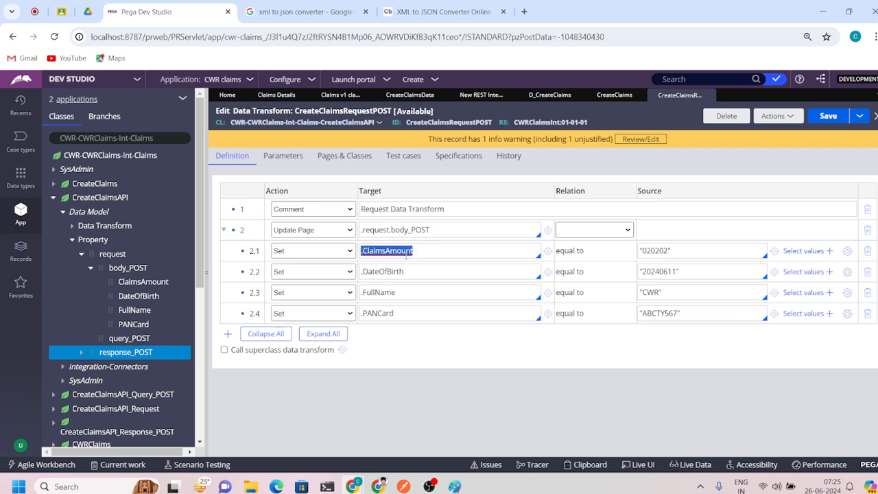
- Open the CreateClaimsResponsePOST data transform from the D_CreateClaims data page and examine how it maps DataSource.response_POST to Primary
click(545, 95)
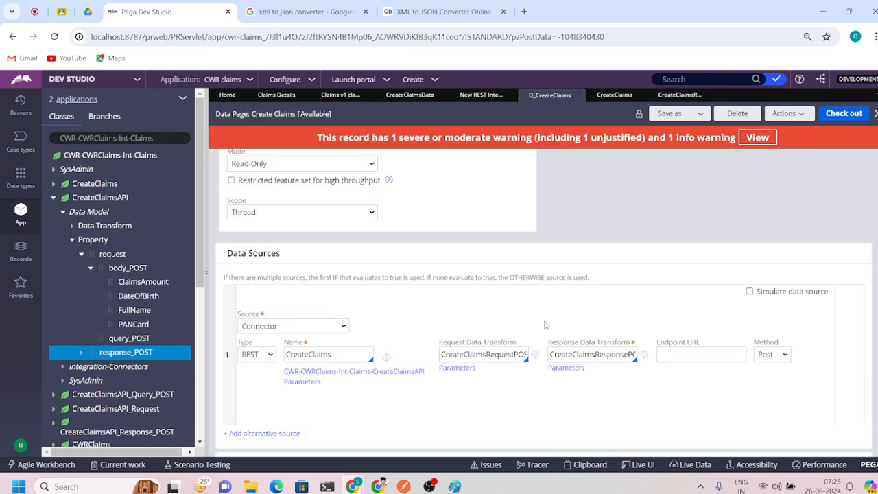
click(643, 355)
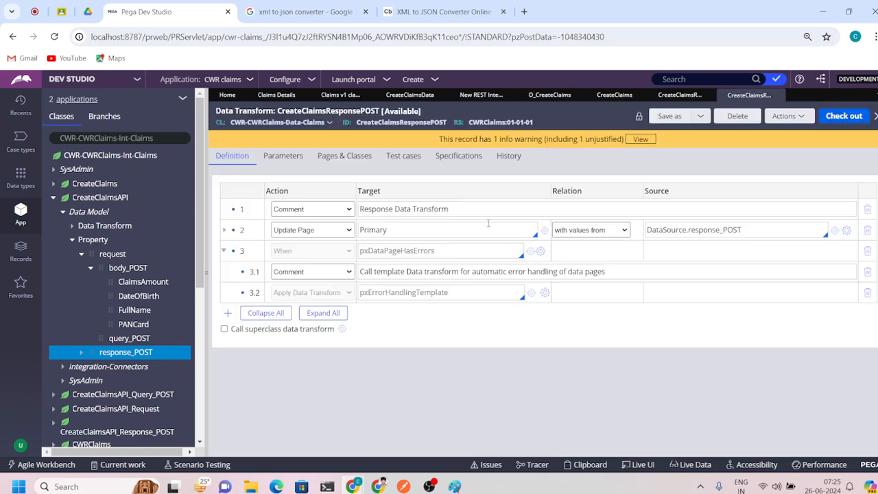
click(224, 231)
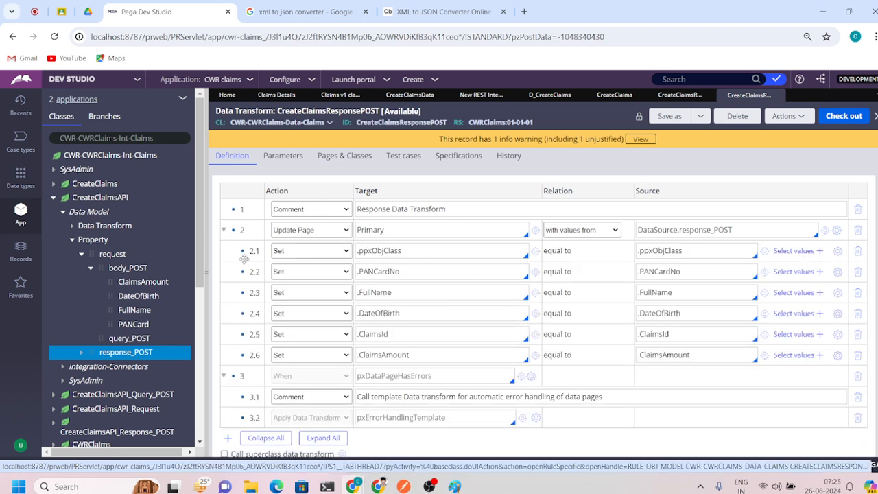
triple_click(659, 271)
triple_click(392, 272)
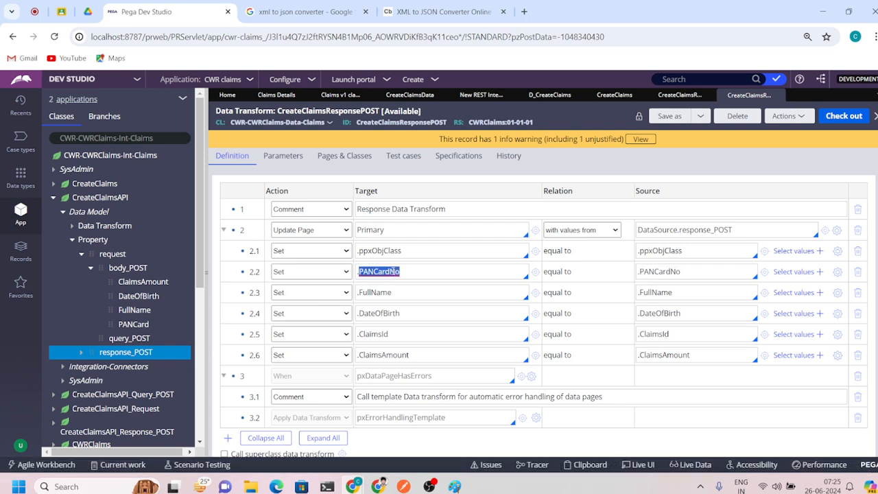
triple_click(394, 271)
- Switch to Postman to view the CreateClaims request and response bodies, and close the two leftover simulation windows
click(405, 486)
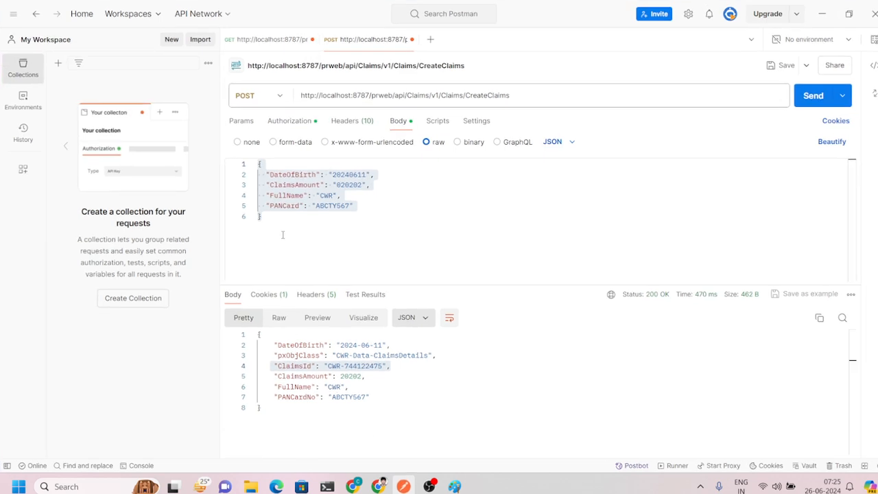
click(272, 216)
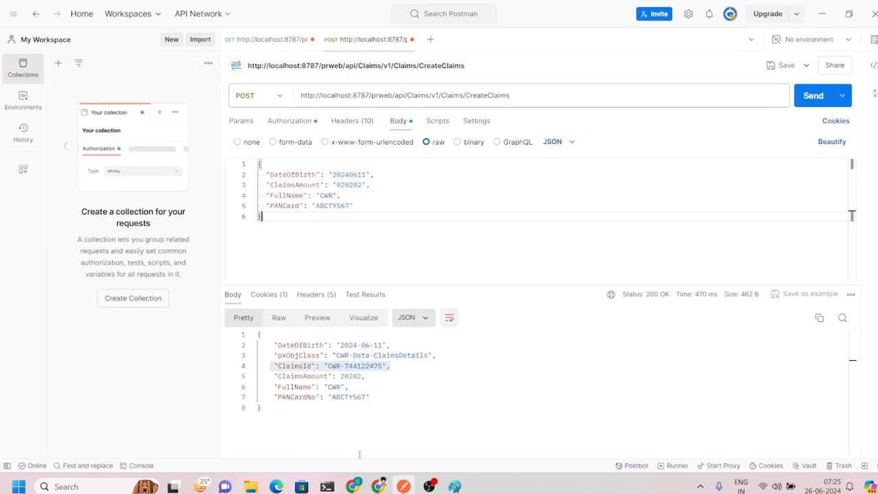
mouse_move(359, 478)
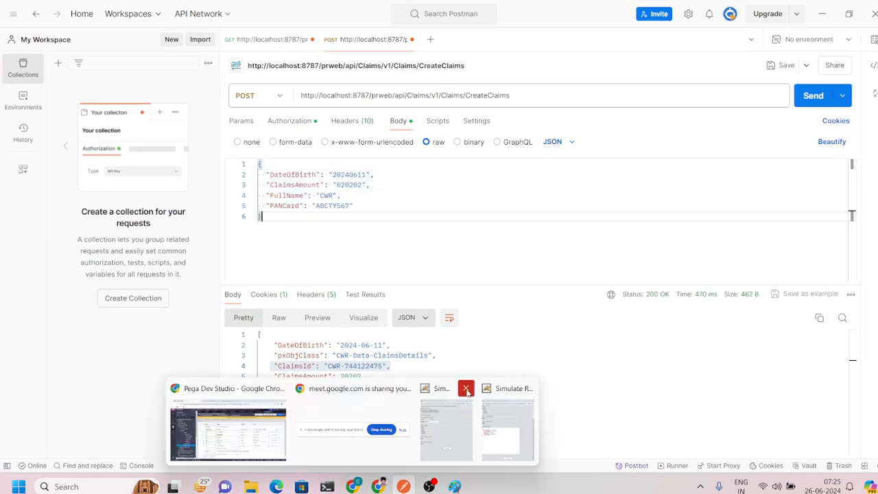
click(466, 389)
click(497, 389)
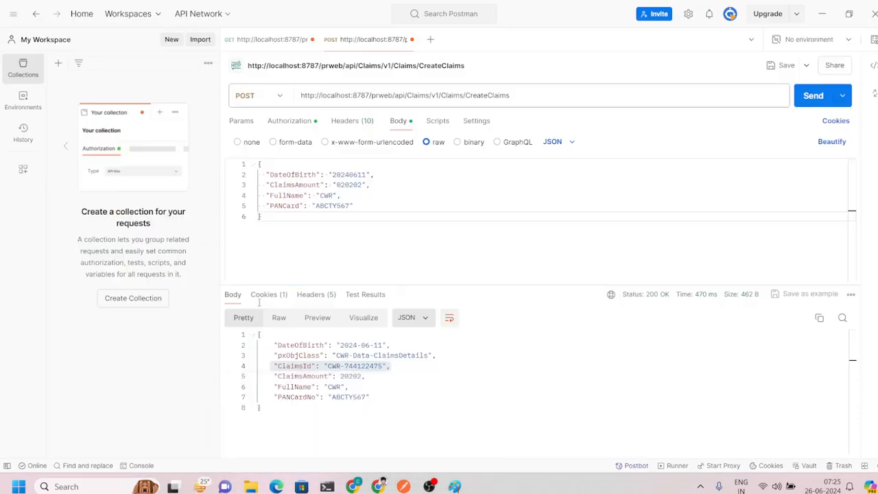
click(273, 221)
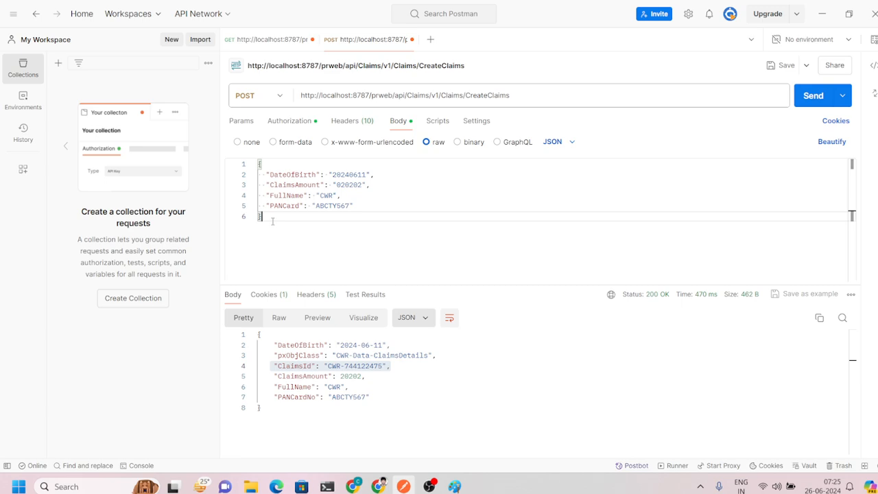
- Switch back to Chrome and replace the XML to JSON converter and Google search tabs with a new blank tab
mouse_move(353, 486)
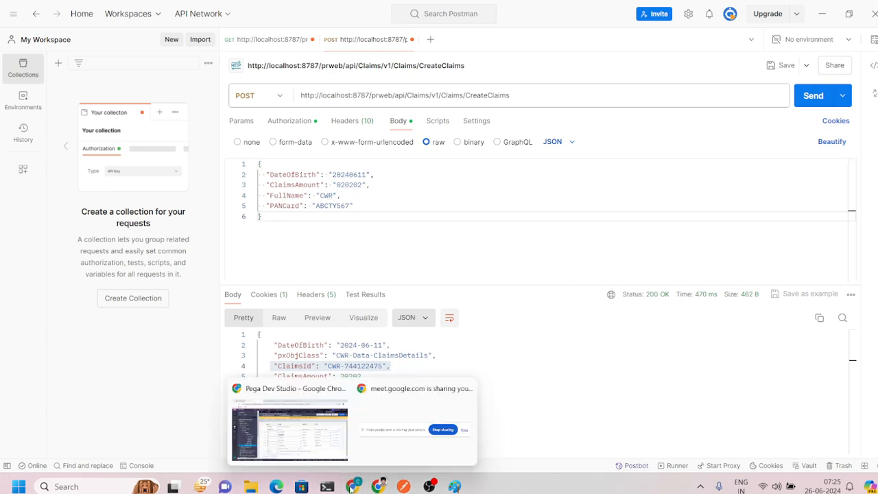
click(288, 439)
click(445, 11)
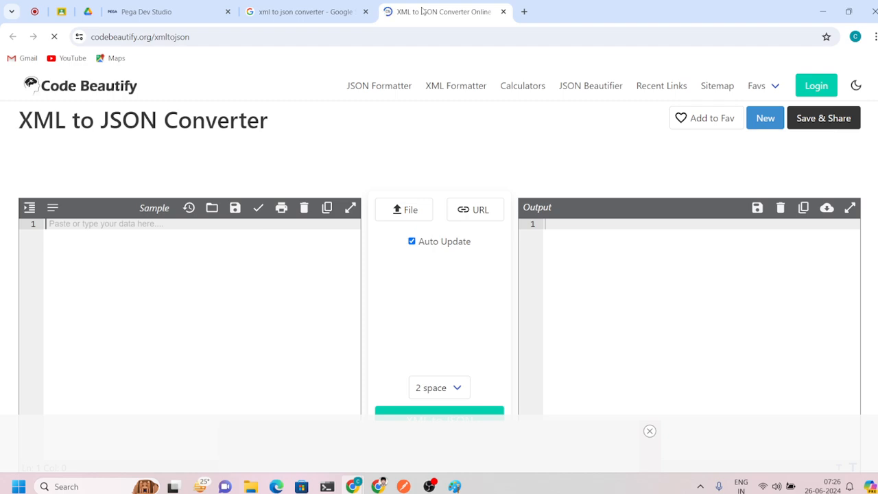
key(ctrl+w)
key(ctrl+w)
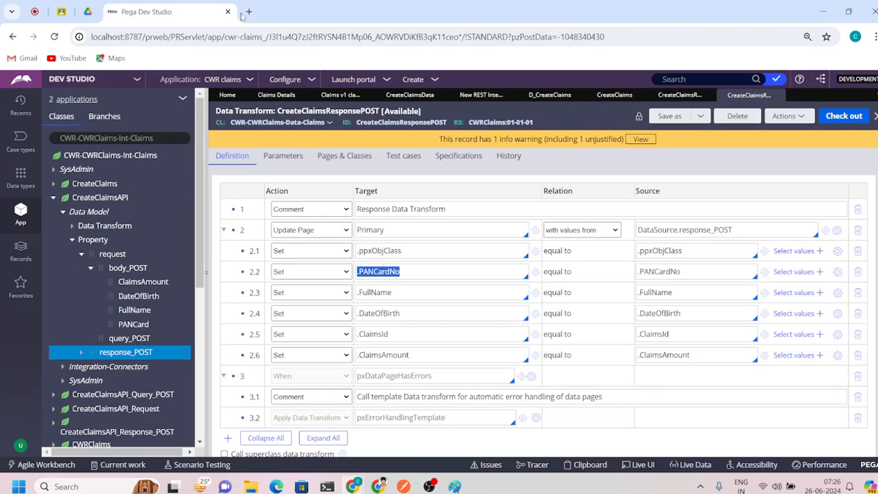
key(ctrl+t)
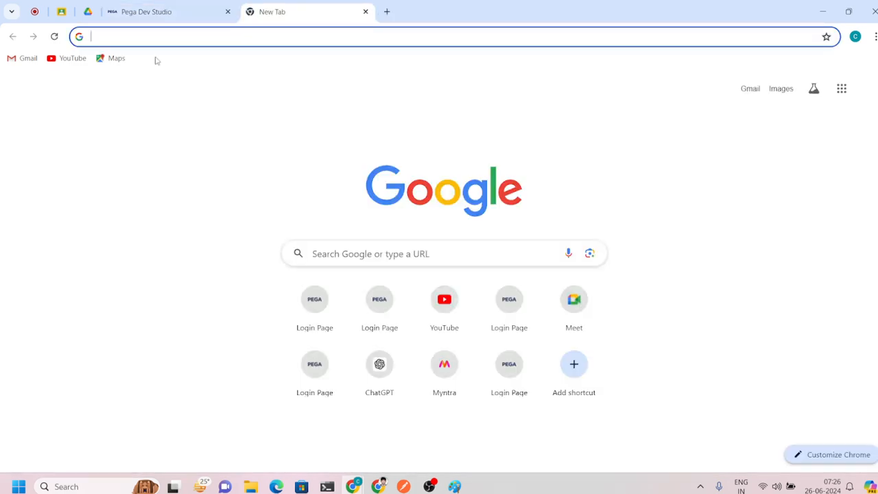
- Search Google for json formatter and open the jsonformatter.org result in a new tab
text(JSON)
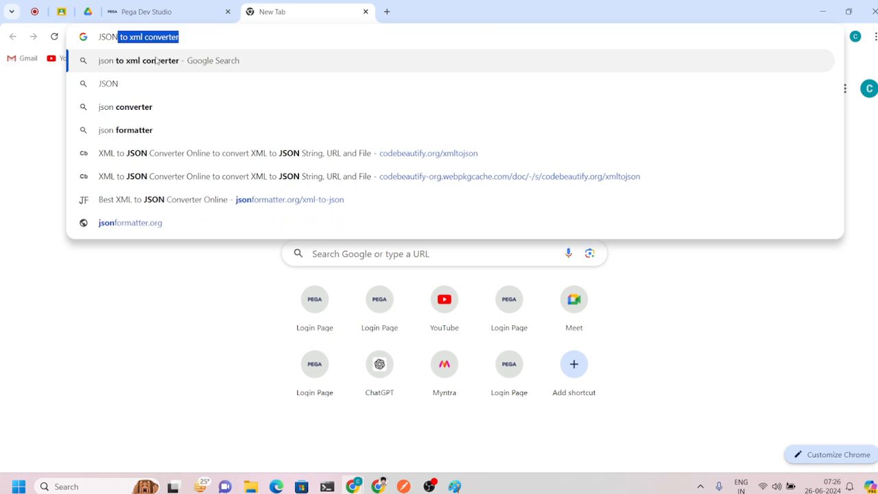
key(Down)
key(Down)
key(Down)
key(Return)
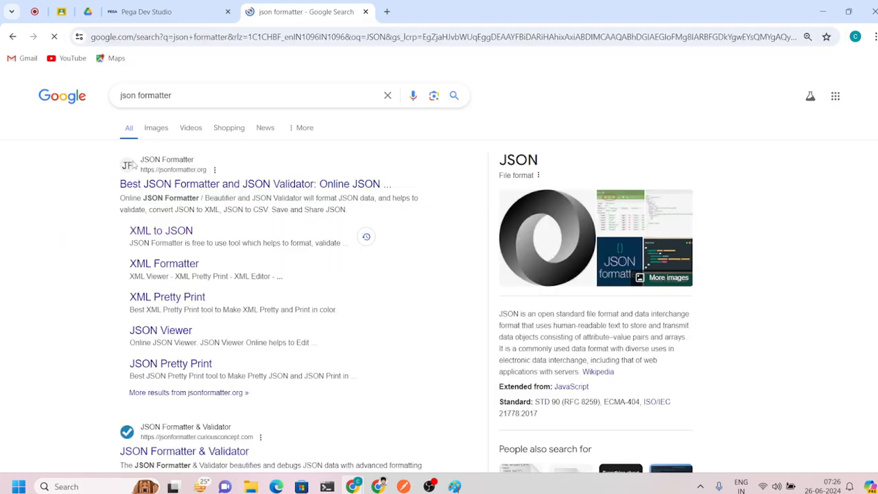
middle_click(147, 182)
click(430, 12)
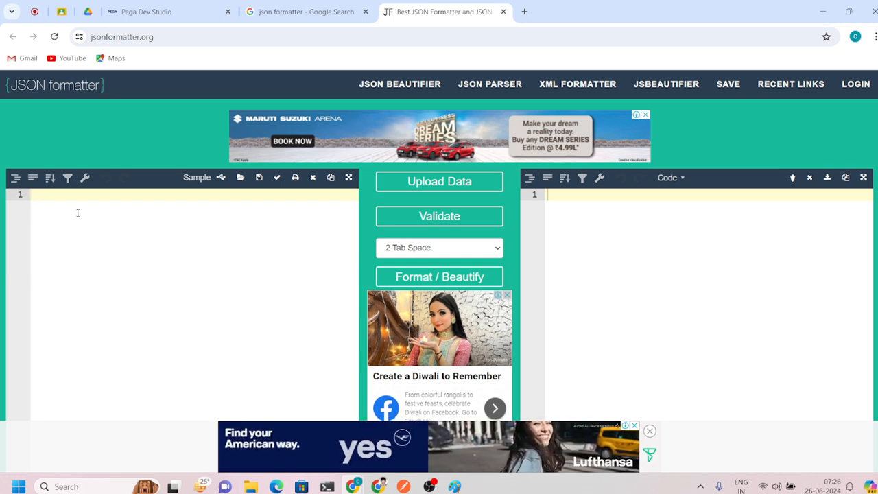
- Start an outer JSON object in the input editor, with empty lines between its opening and closing braces
text({)
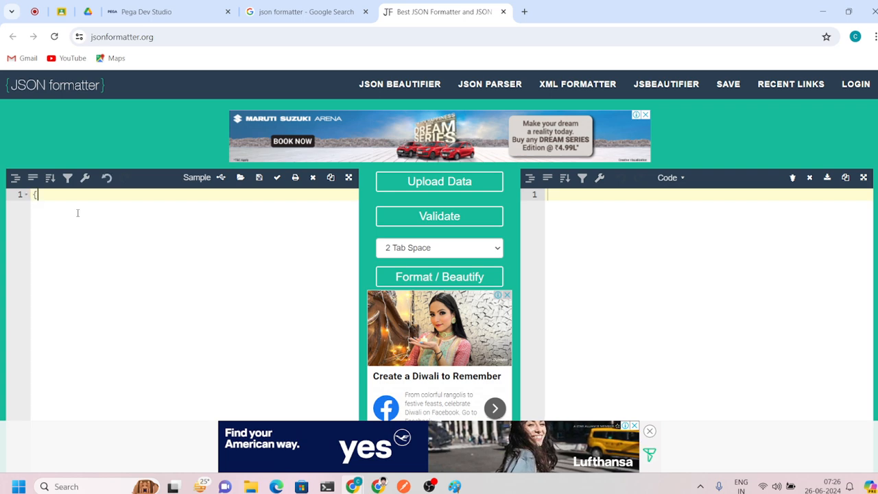
text(})
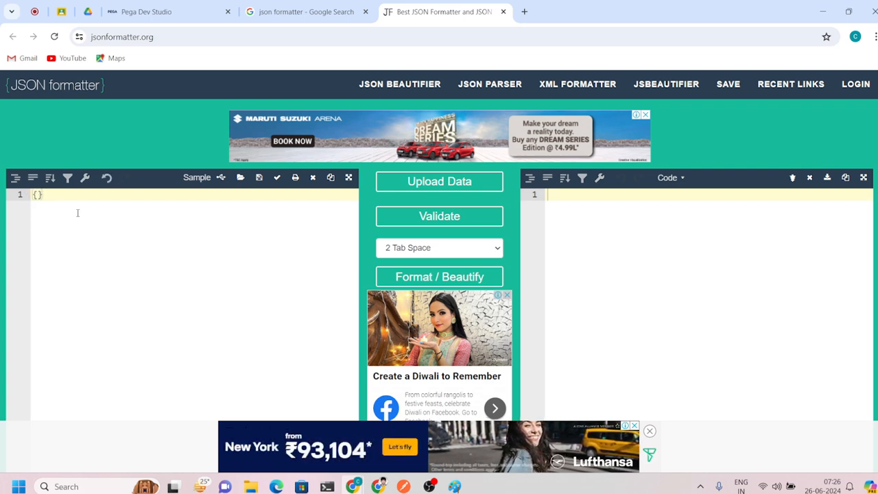
key(Return)
key(Return)
key(Return)
key(Return)
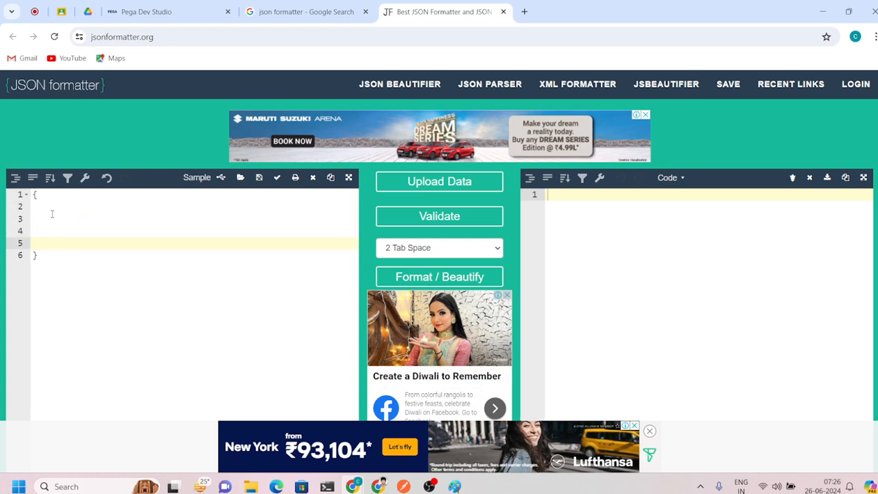
click(51, 213)
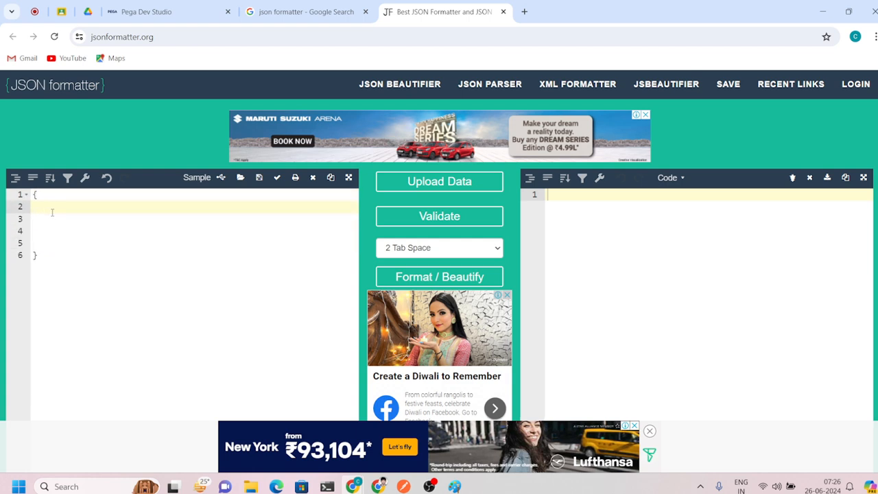
- Close the Google search tab, check the request property in Pega Dev Studio, and add a "request": key to the JSON object
middle_click(315, 7)
click(140, 11)
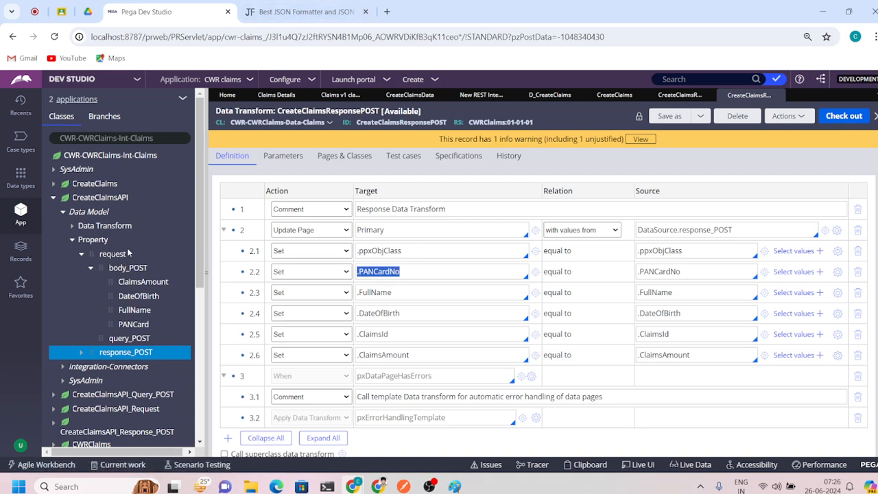
key(ctrl+Tab)
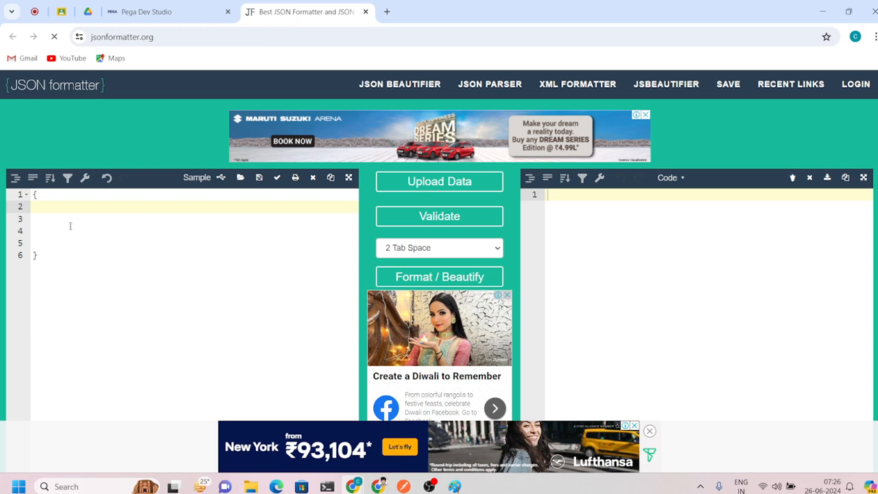
text("request":)
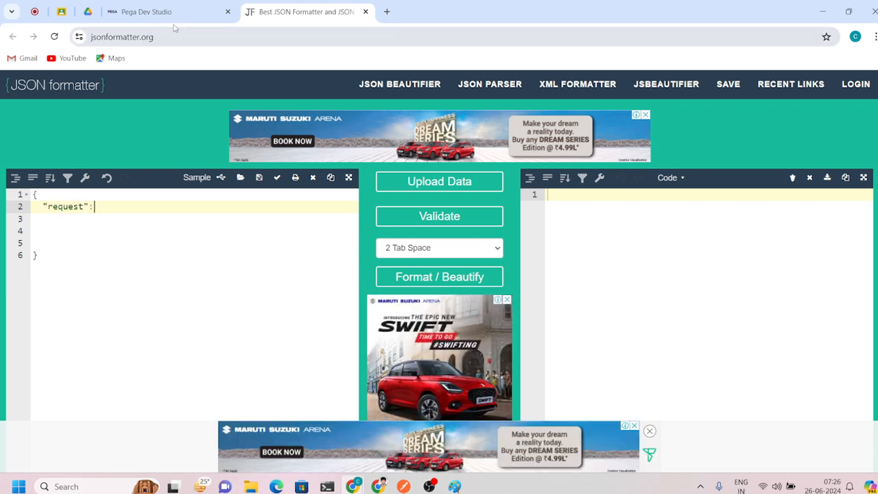
- Check body_POST in Pega, add an empty nested object as the value of "request", and place its opening brace on the line below
click(147, 12)
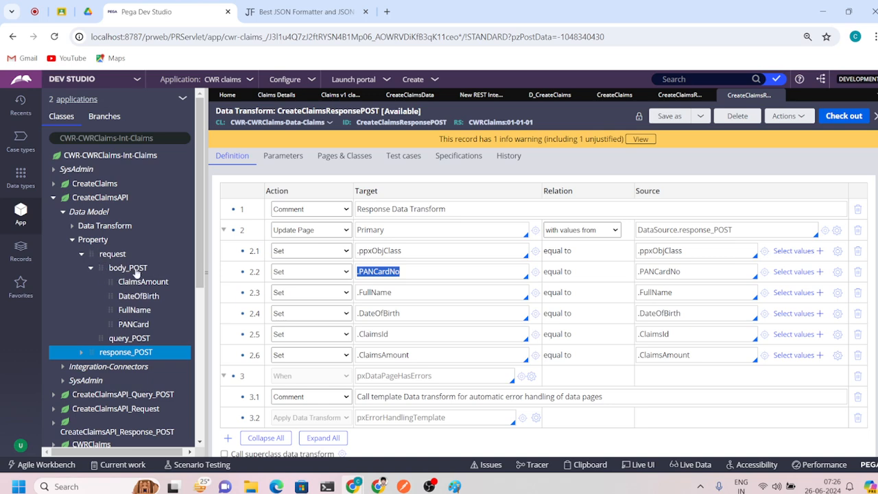
key(ctrl+Tab)
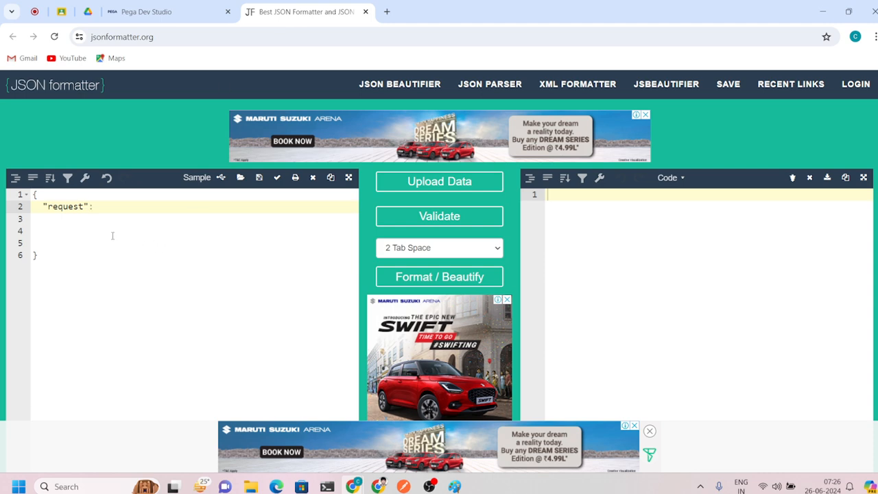
text({})
key(Left)
key(Return)
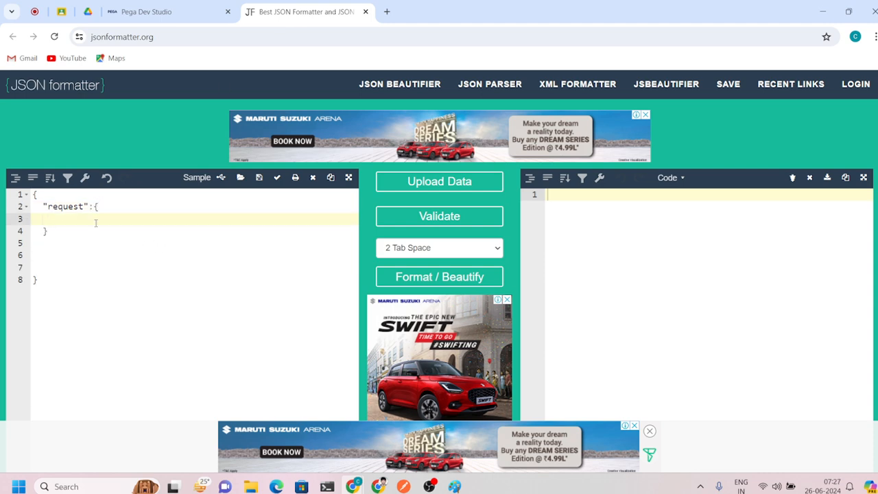
click(101, 206)
key(Left)
key(BackSpace)
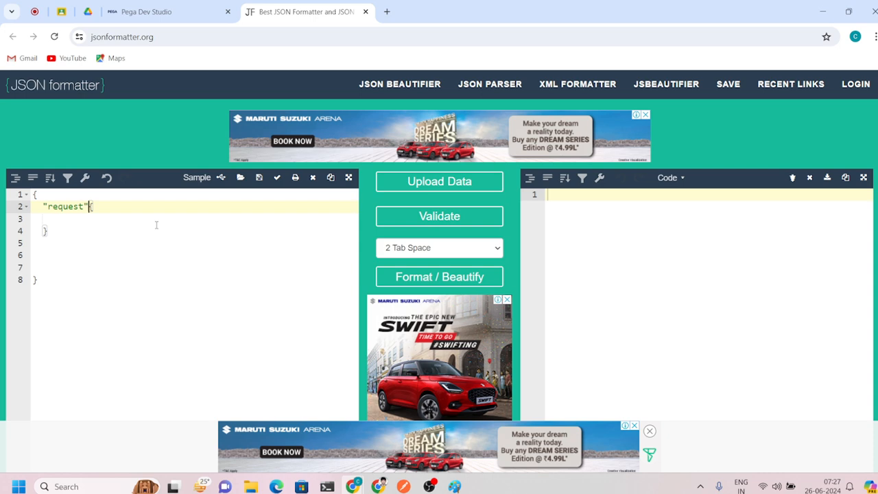
text(:)
key(Return)
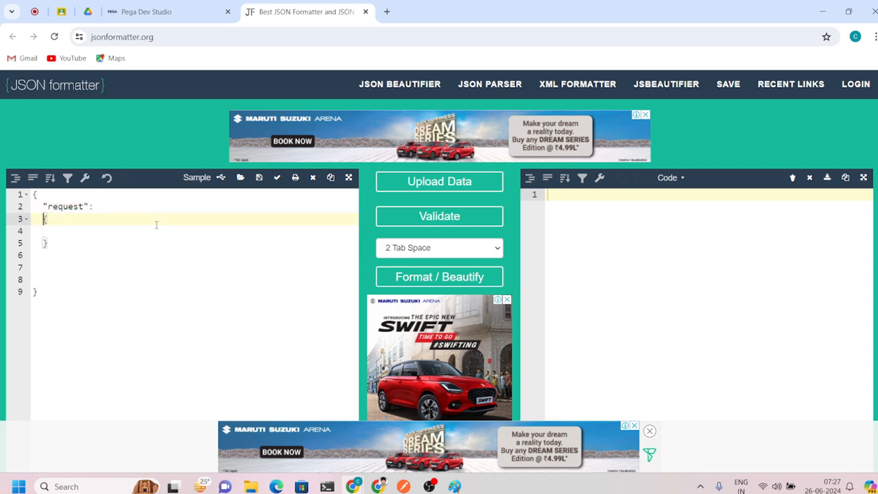
- Indent the nested object's opening brace, closing brace and inner line beneath the "request" key
key(Tab)
key(Tab)
key(Tab)
key(Tab)
click(39, 243)
key(Tab)
key(Tab)
key(Tab)
key(Tab)
key(Tab)
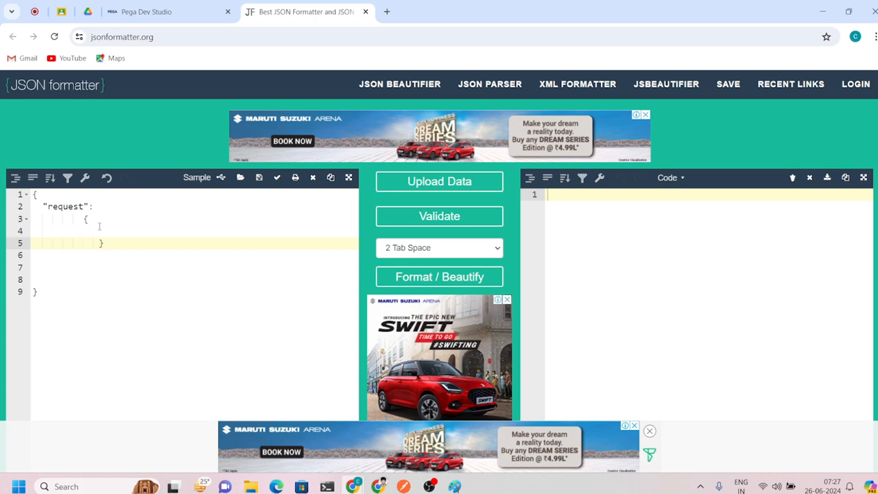
click(99, 227)
key(Tab)
key(Tab)
key(Tab)
key(Tab)
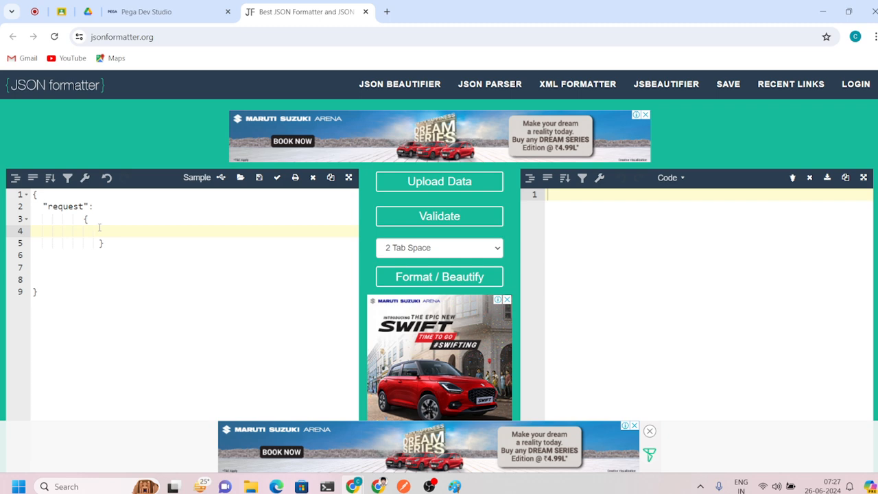
- Add a "body_POST": key inside the request object with an indented nested object on the line below, checking its properties in Pega
text(")
text(body)
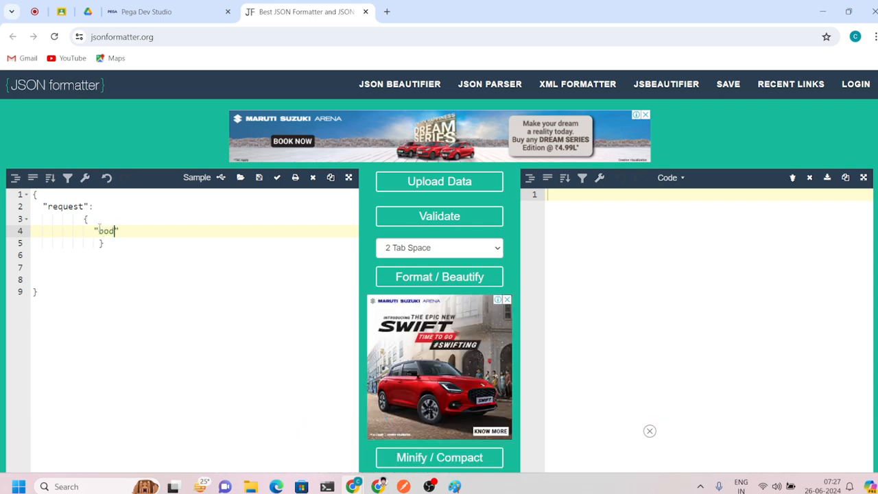
text(_POST":)
click(146, 12)
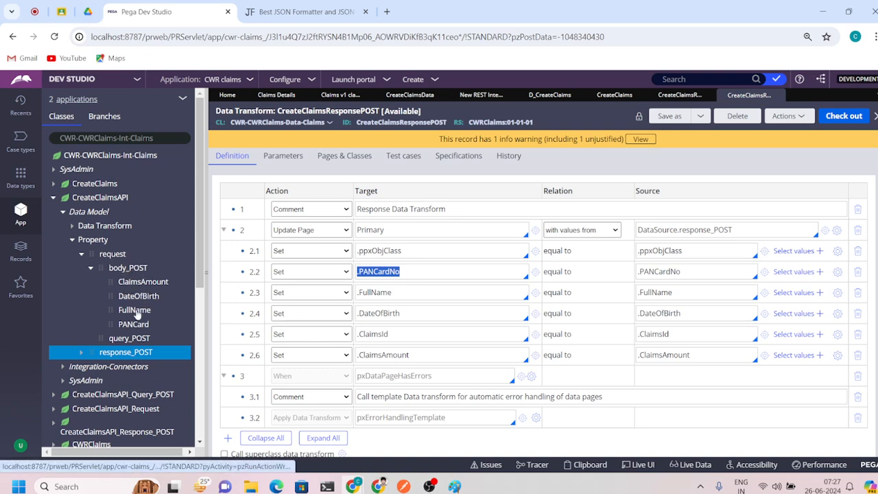
click(306, 12)
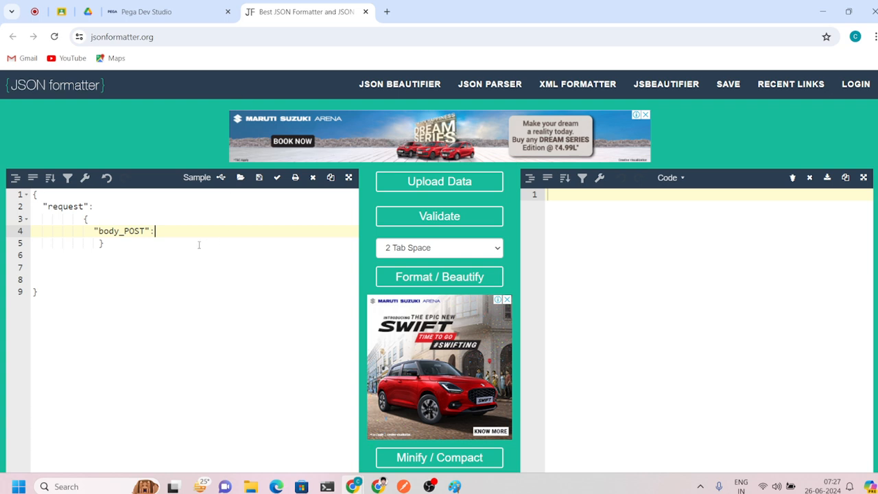
key(Return)
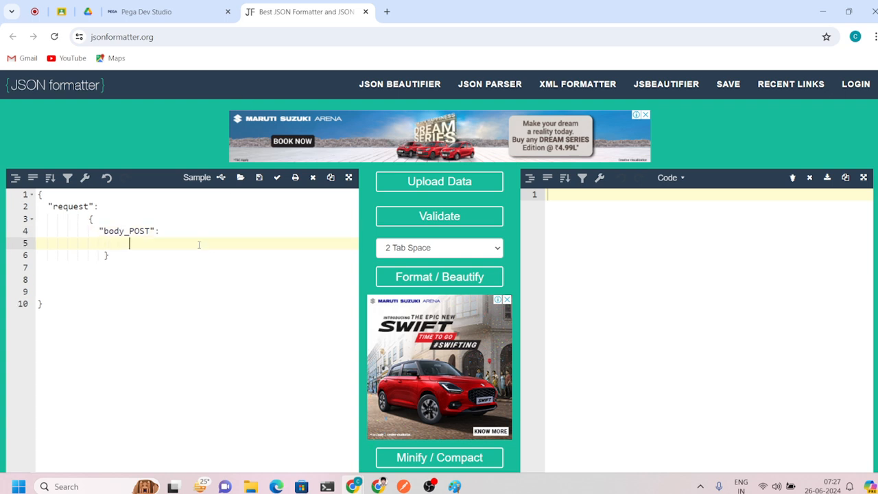
key(Tab)
text({)
key(Return)
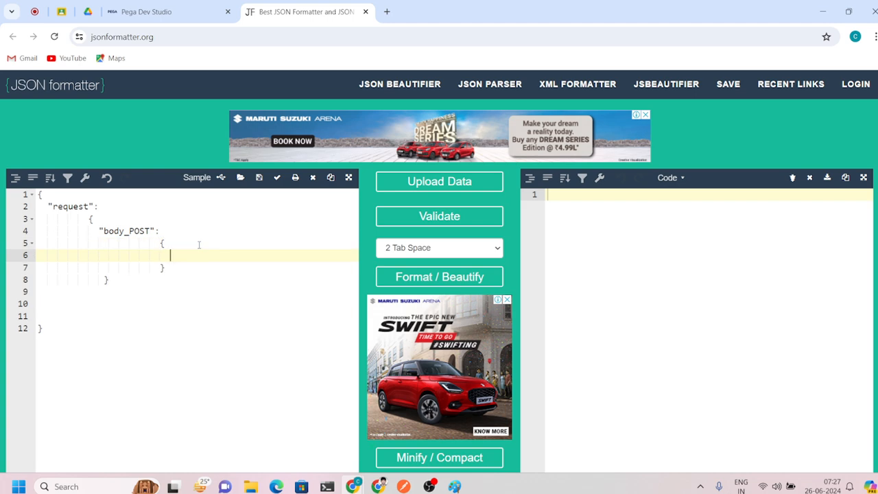
- Check the property name in Pega and add "ClaimsAmount": "123456" inside the body_POST object
text(")
click(165, 10)
click(266, 15)
text(ClaimsAmount)
key(Right)
text(:)
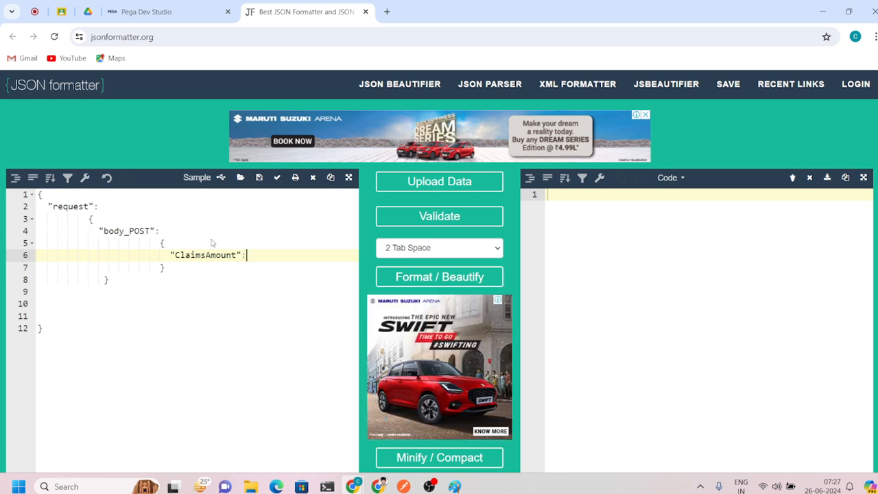
text( ")
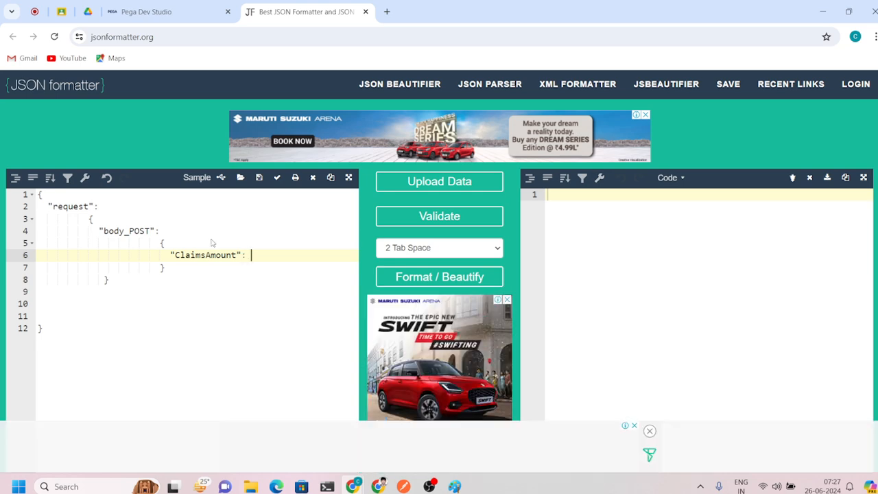
text(123456")
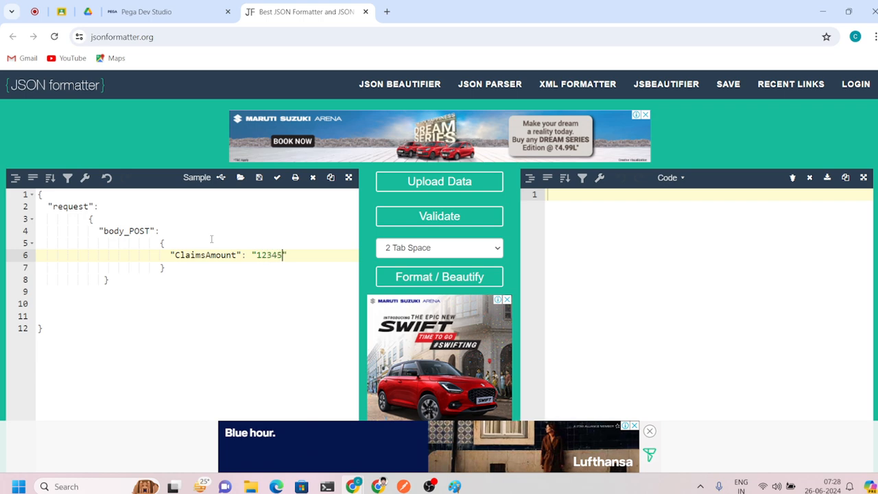
key(Return)
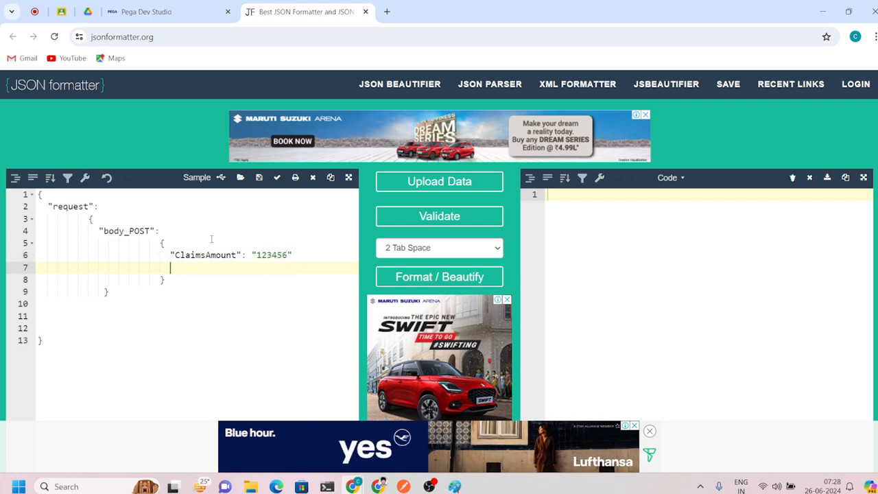
- Check the property names in Pega, add "FullName": "CWR" to the body_POST object, and separate it from ClaimsAmount with a comma
text(")
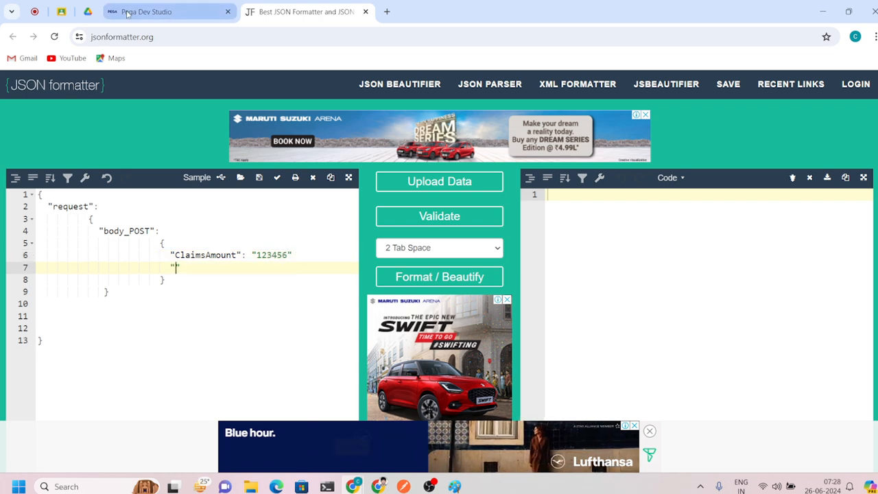
click(158, 11)
click(323, 5)
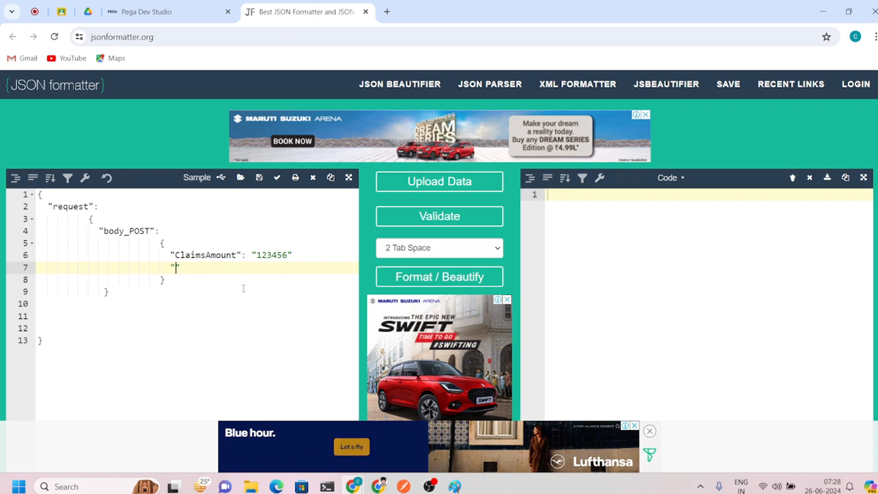
text(FullName)
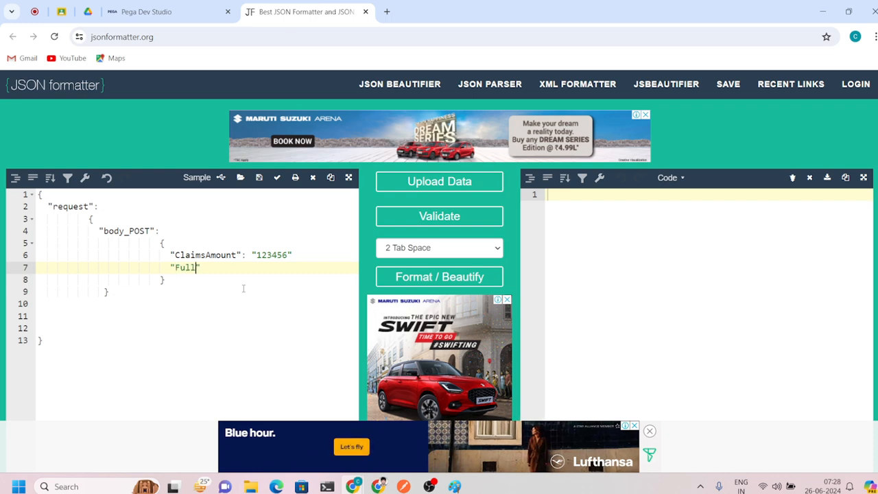
click(168, 14)
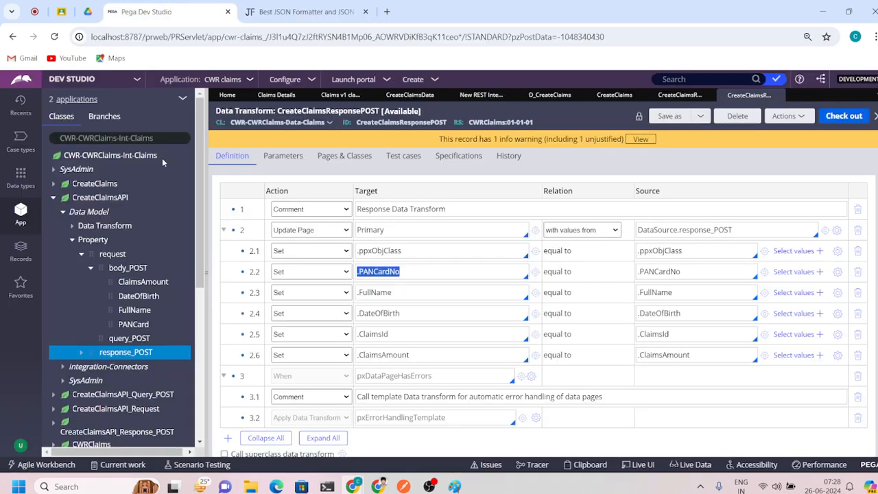
click(273, 12)
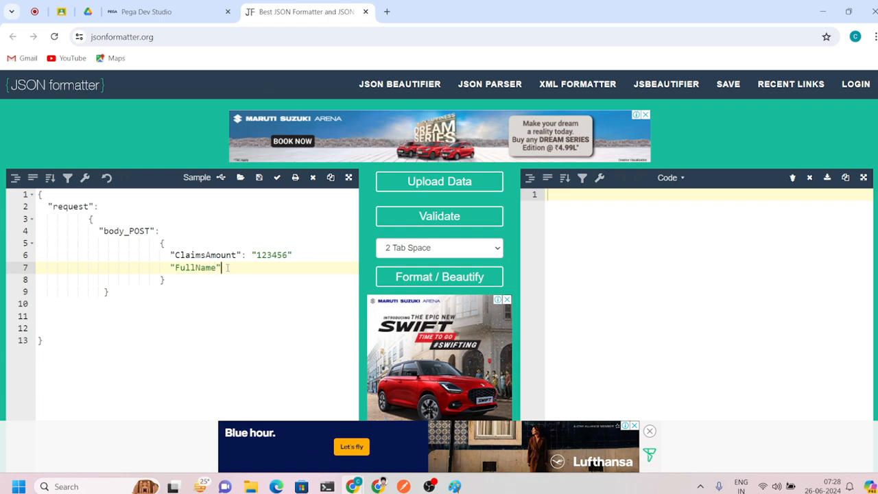
text(: "CWR)
click(302, 254)
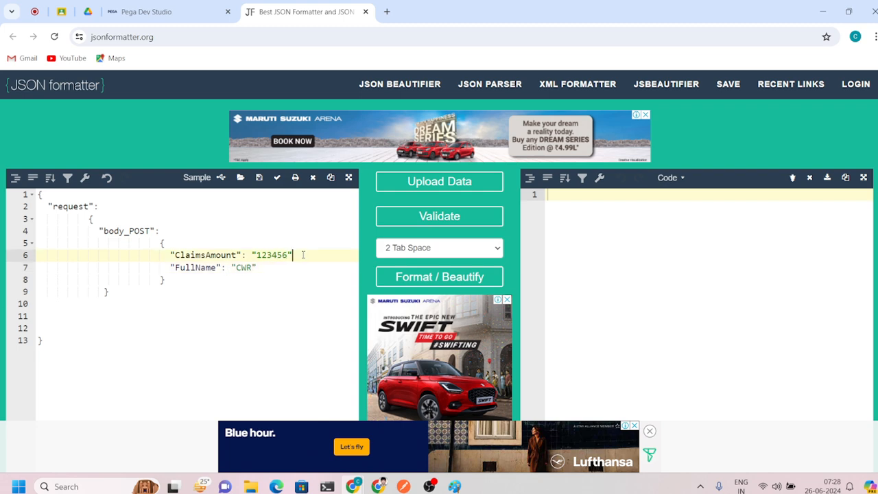
text(,)
- Select the whole JSON text and validate it
drag(47, 341, 18, 191)
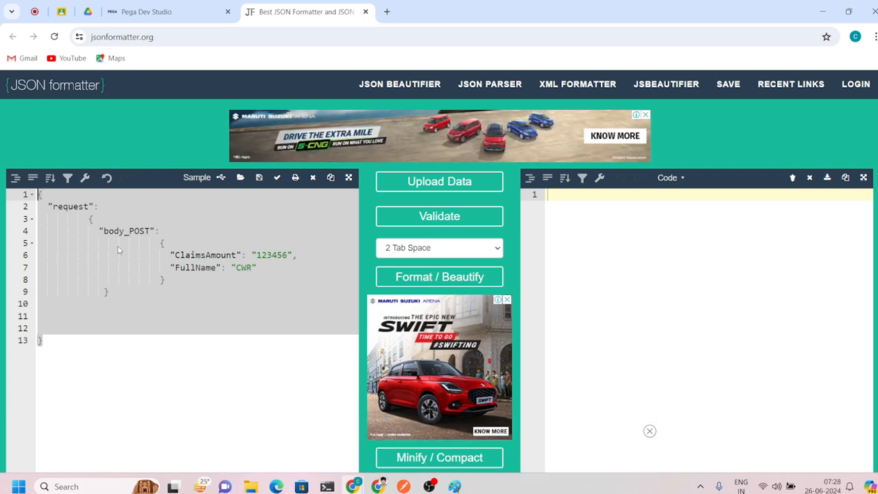
click(437, 219)
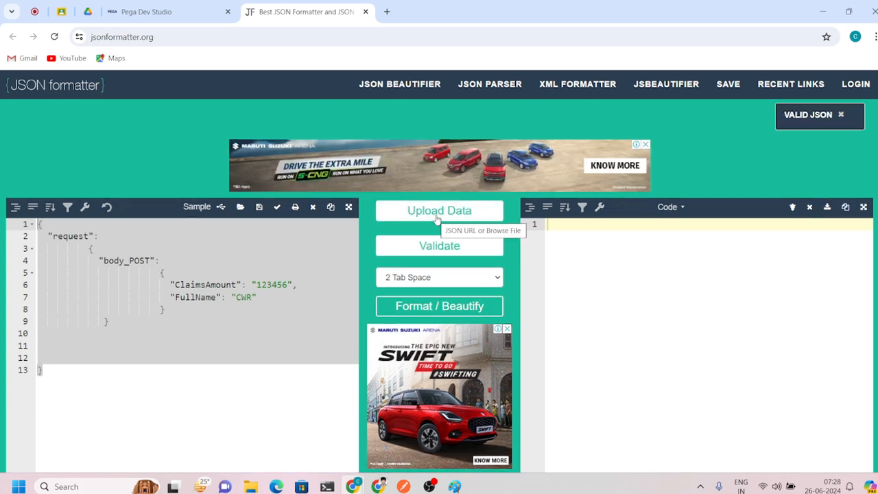
scroll(252, 363, down, 3)
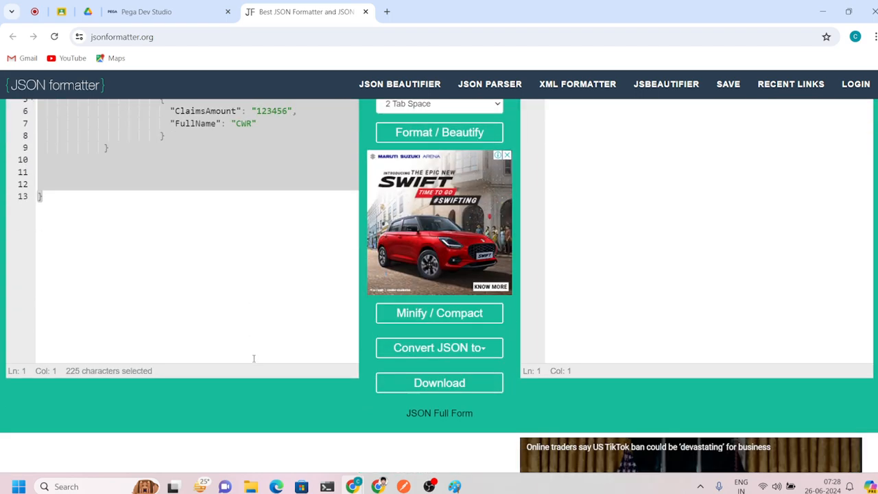
- Close the JSON Formatter page, search Google for "validate json", and open the JSONLint and JSON Formatter results in new tabs
scroll(252, 359, up, 3)
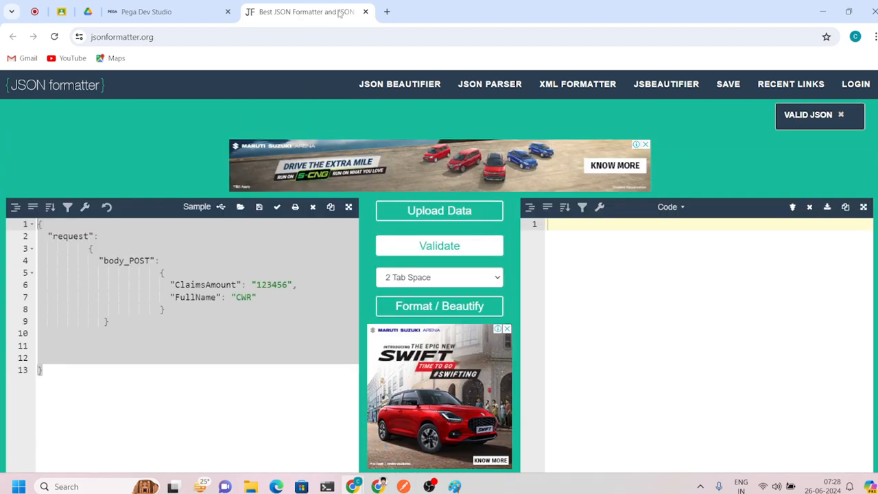
click(366, 12)
click(252, 12)
text(validate)
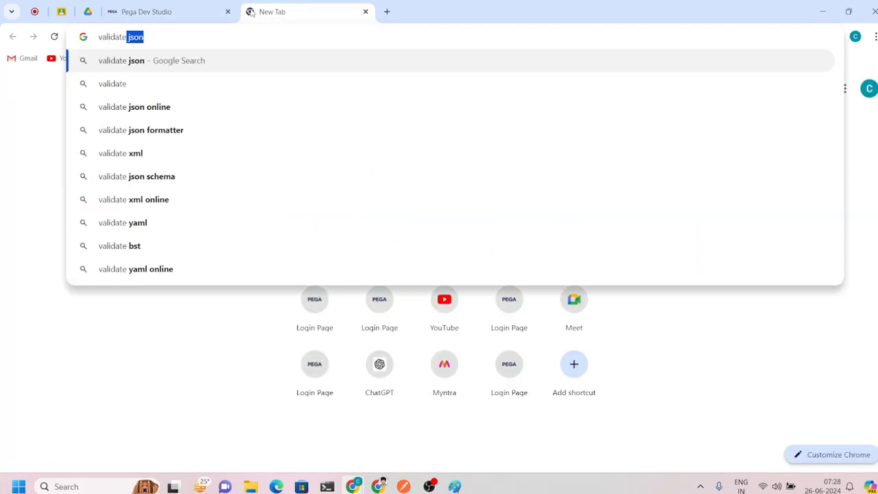
key(Return)
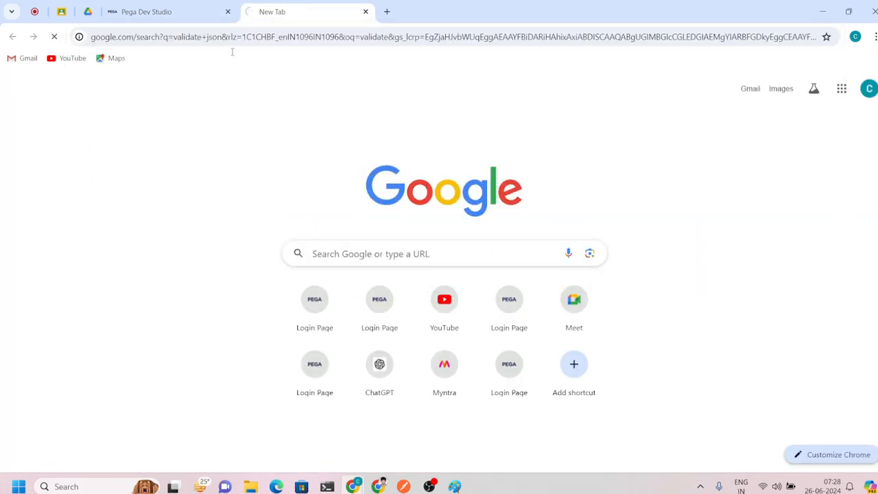
ctrl+click(153, 188)
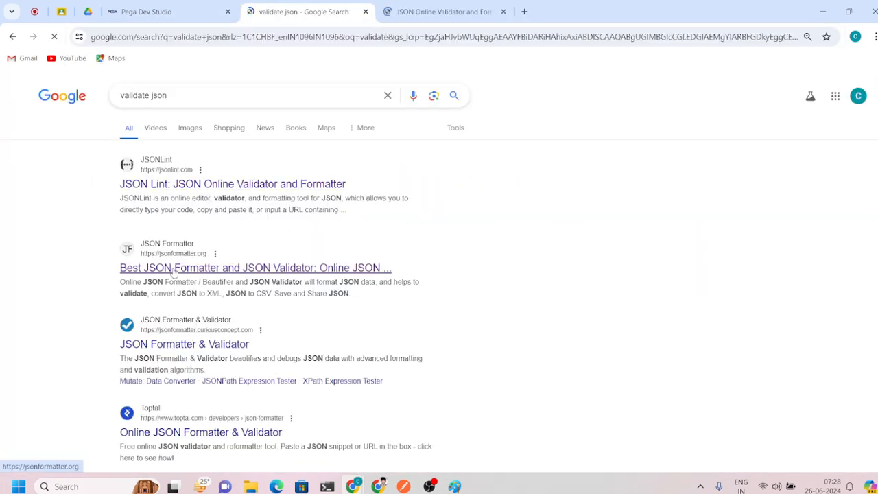
ctrl+click(176, 268)
key(ctrl+Tab)
- Paste the copied request JSON into the JSONLint editor, validate it, and highlight the validation result
click(121, 233)
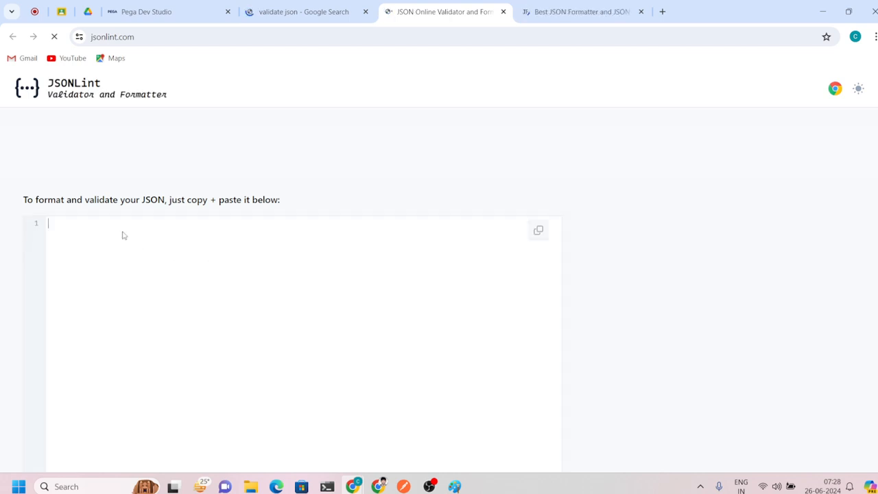
key(ctrl+v)
scroll(174, 409, down, 3)
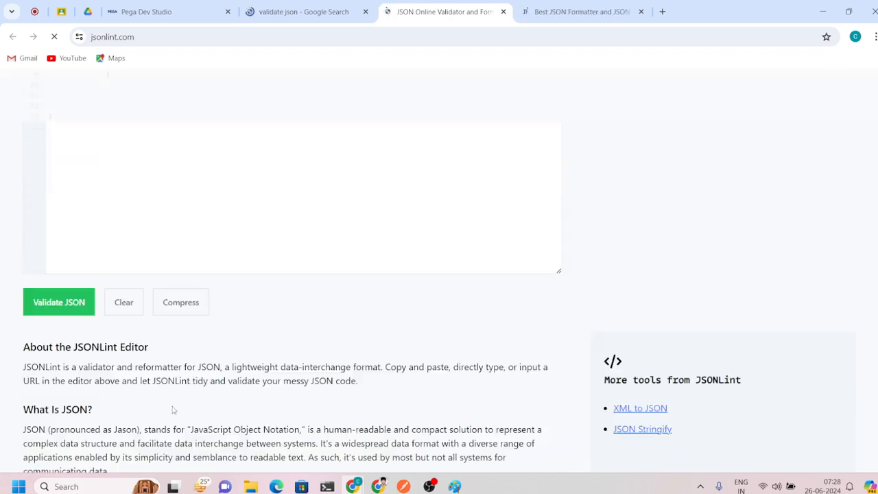
click(50, 312)
drag(41, 337, 87, 336)
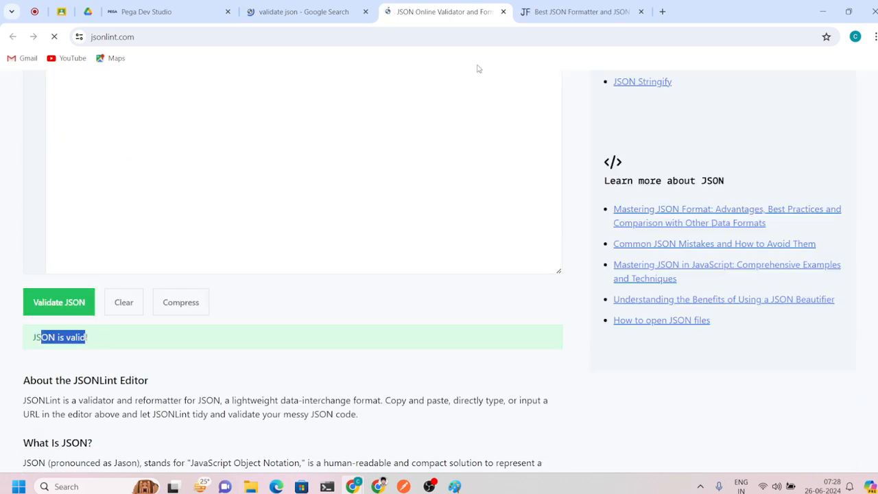
- Close the validator and search tabs, switch to Postman, and replace the CreateClaims POST body with the copied nested JSON
middle_click(552, 4)
middle_click(458, 5)
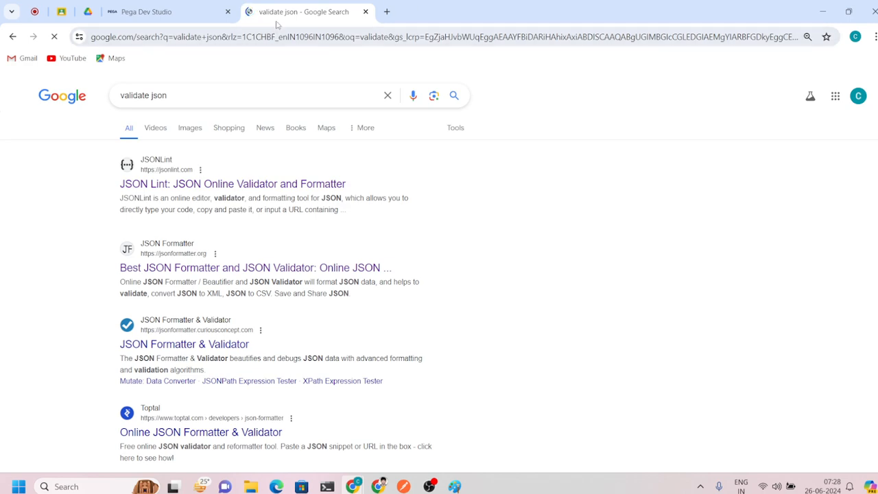
middle_click(304, 11)
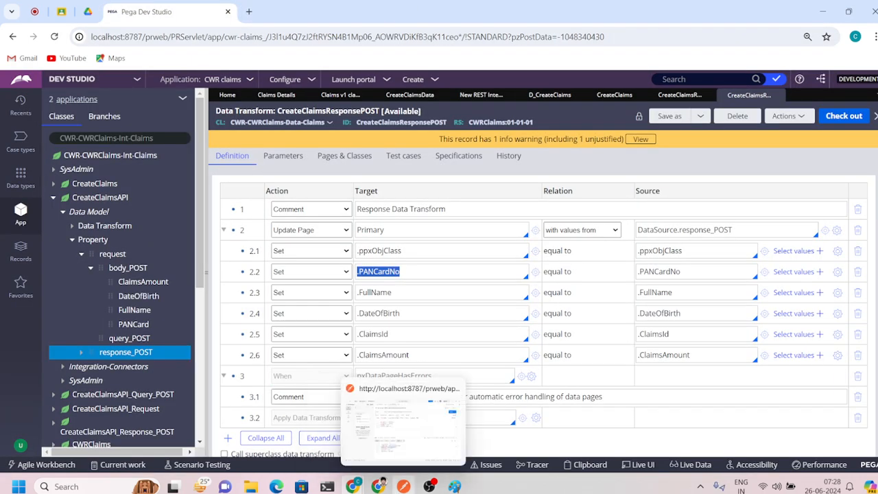
click(403, 487)
key(ctrl+a)
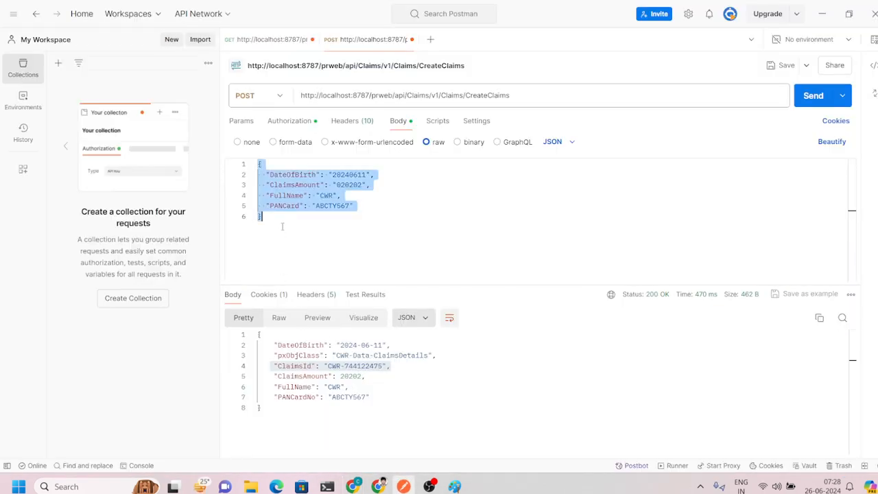
key(BackSpace)
key(ctrl+v)
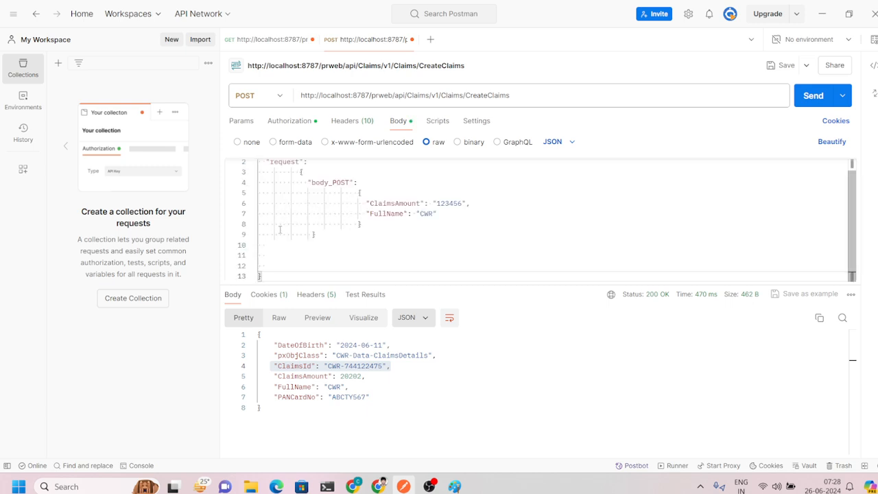
- Remove the blank lines before the final brace of the CreateClaims request body and beautify the JSON
click(265, 264)
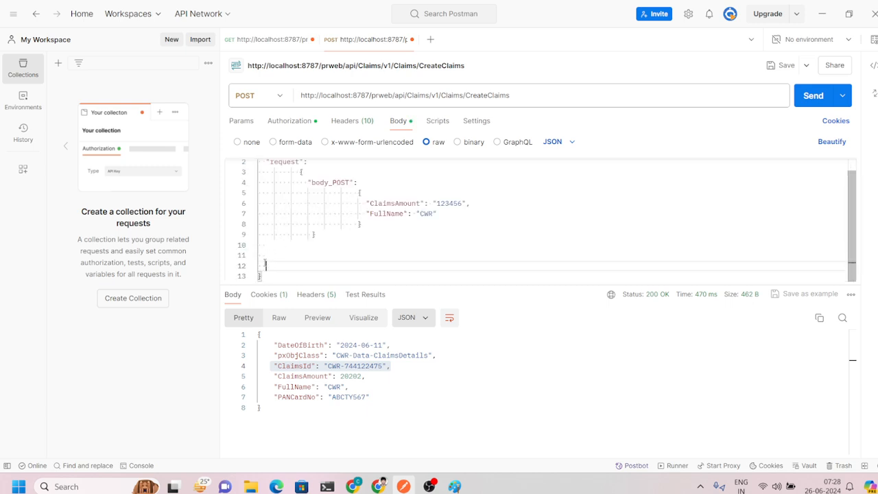
key(BackSpace)
key(BackSpace)
key(BackSpace)
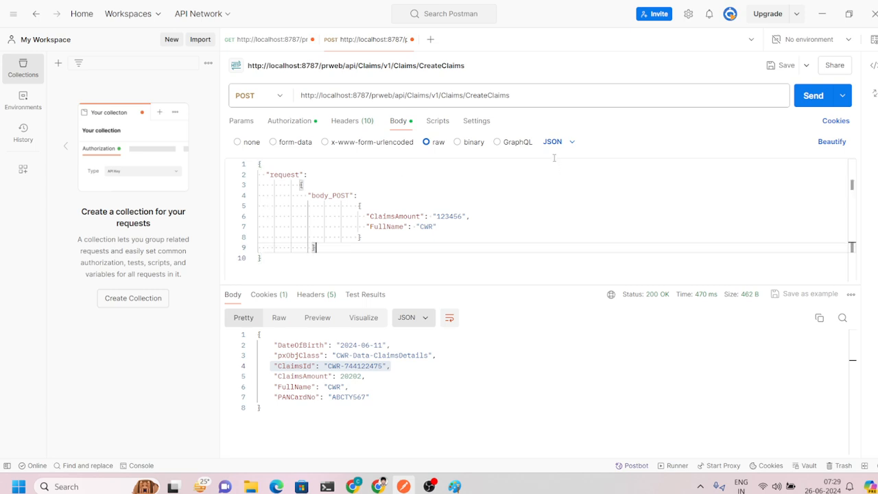
click(831, 142)
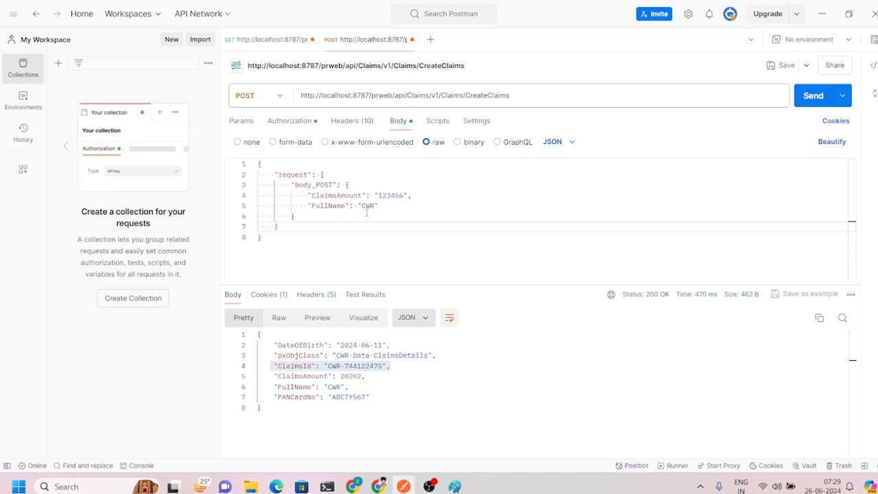
- Send the CreateClaims POST request with the nested JSON and highlight the whole request body
click(808, 99)
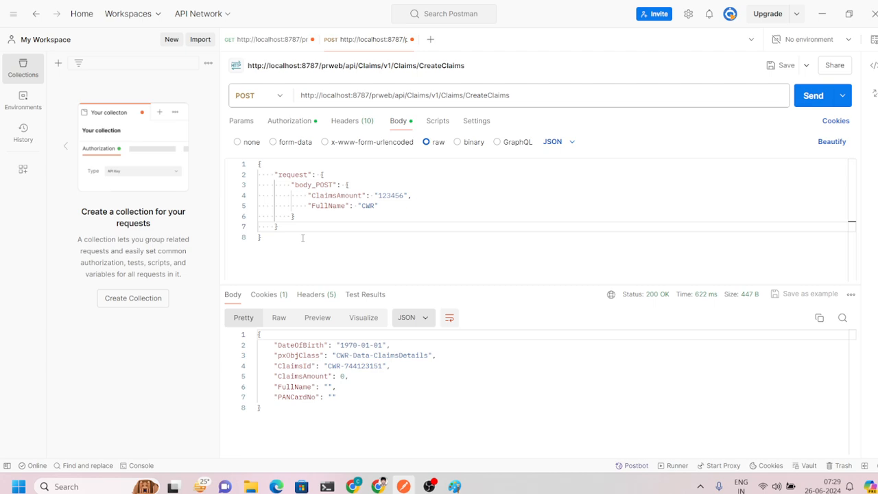
key(ctrl+a)
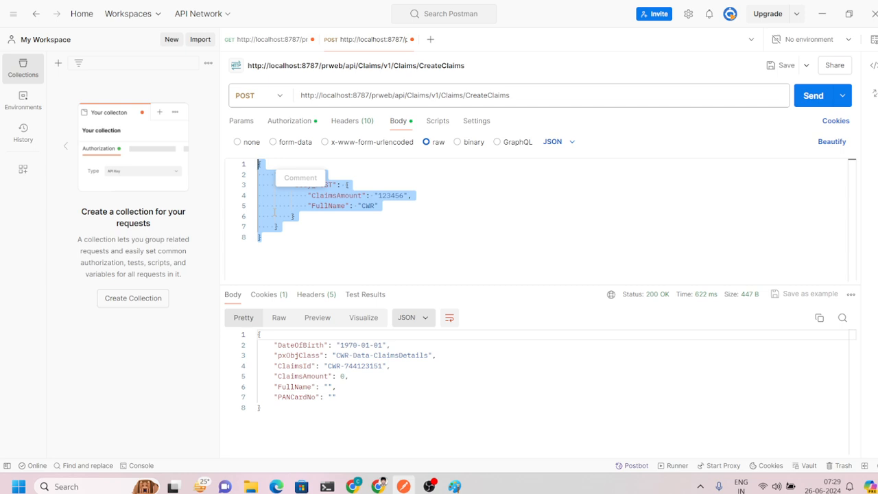
click(278, 239)
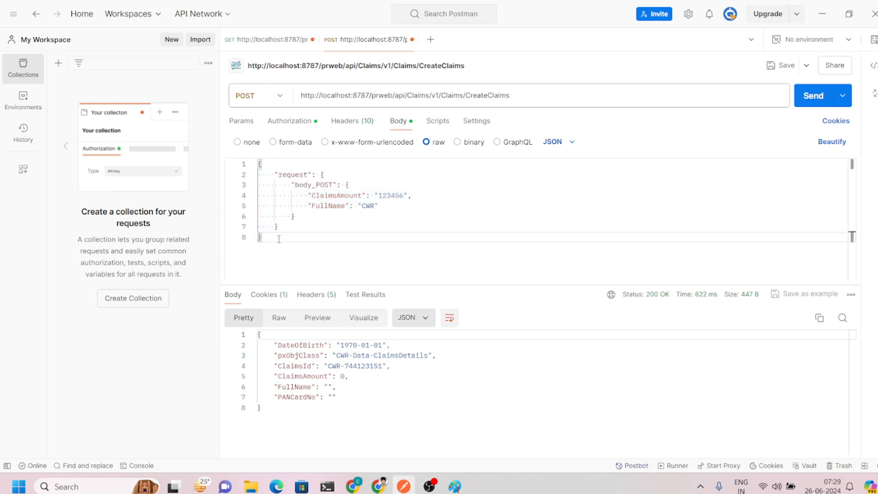
- Switch to Pega Dev Studio and review the CreateClaims response and request data transforms and the Create Claims REST connector
mouse_move(353, 483)
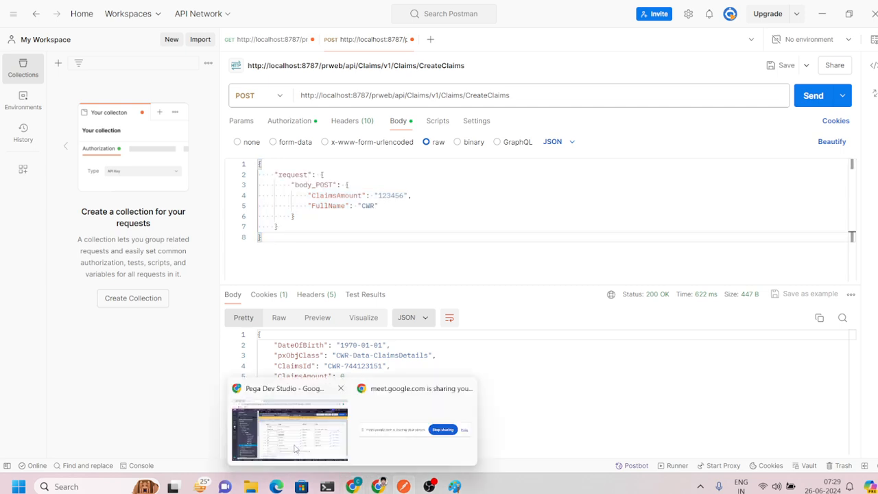
click(289, 420)
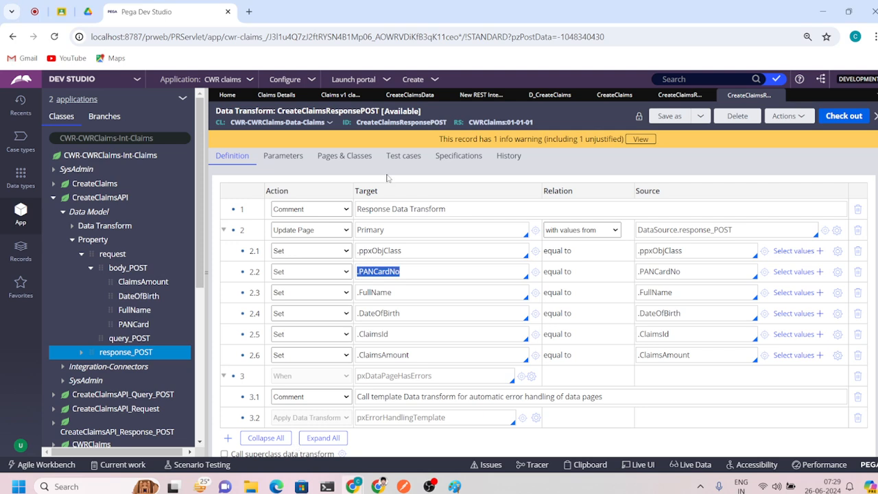
click(414, 271)
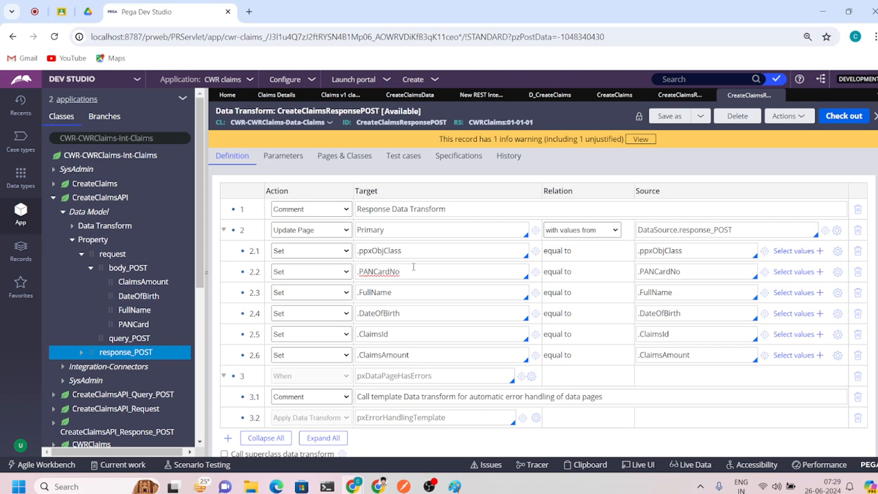
click(669, 94)
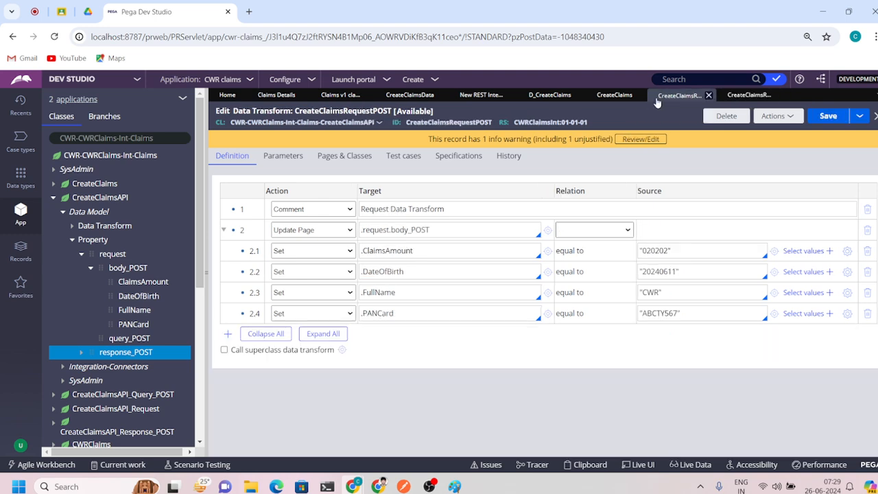
click(614, 97)
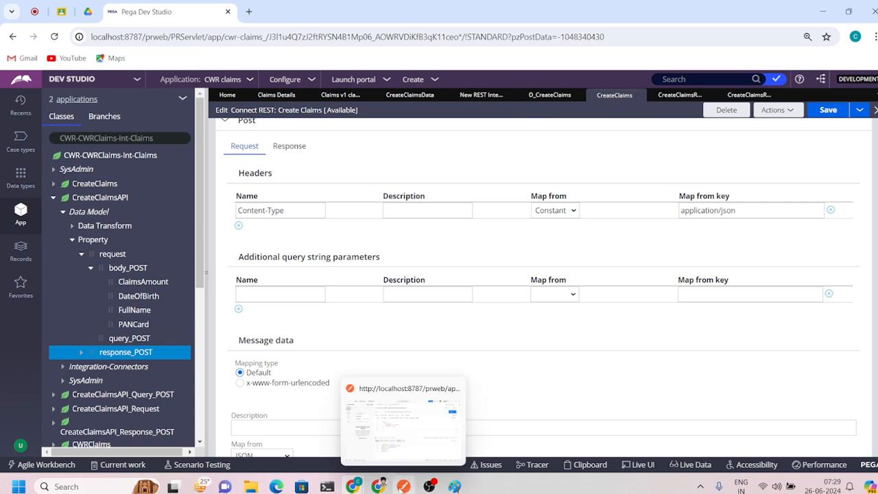
- Return to Postman and compare the nested request body with the ClaimsId and other fields in the CreateClaims response
click(403, 487)
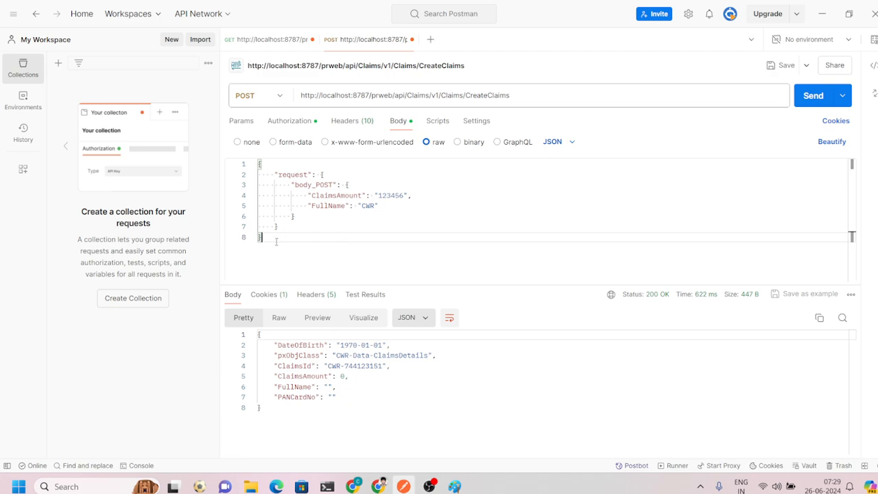
drag(852, 236, 245, 166)
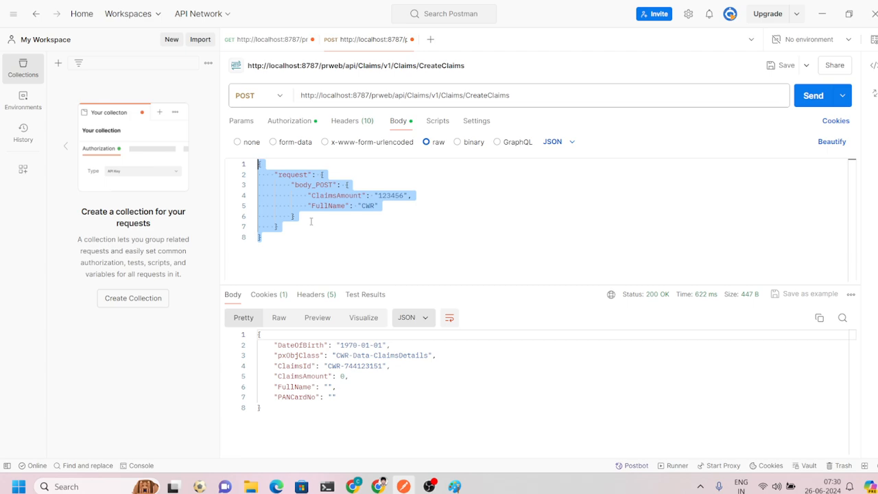
drag(324, 366, 409, 366)
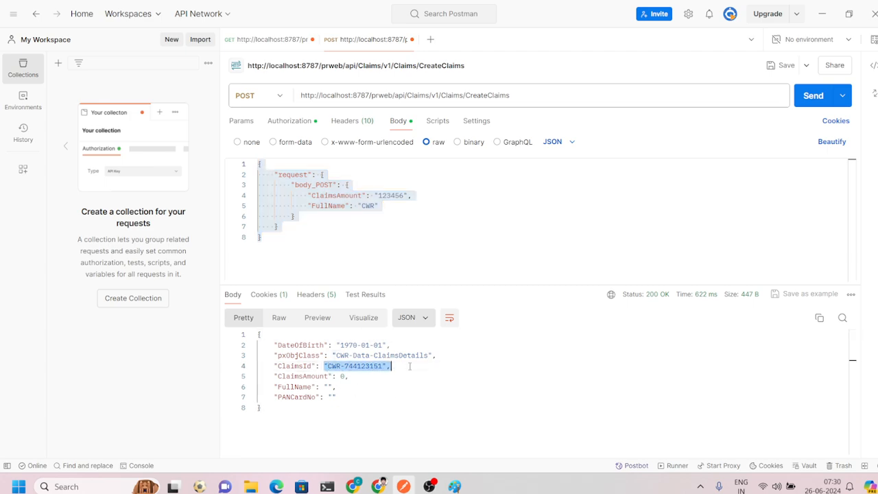
click(337, 398)
click(273, 250)
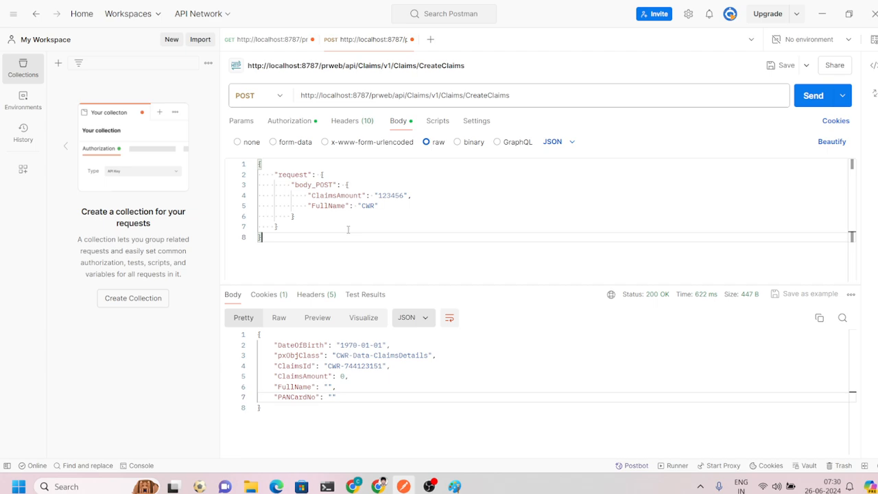
click(523, 95)
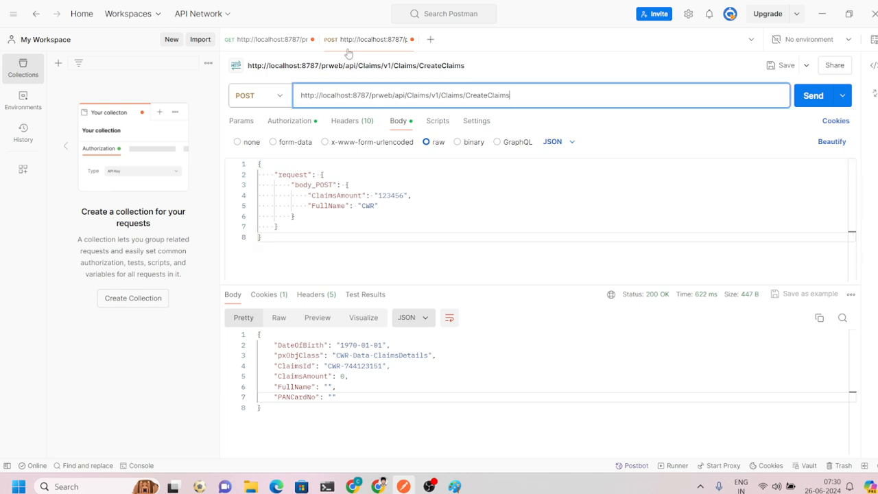
- Open the GET claims request and examine the claim ID in its URL against the fields of the XML response
click(269, 41)
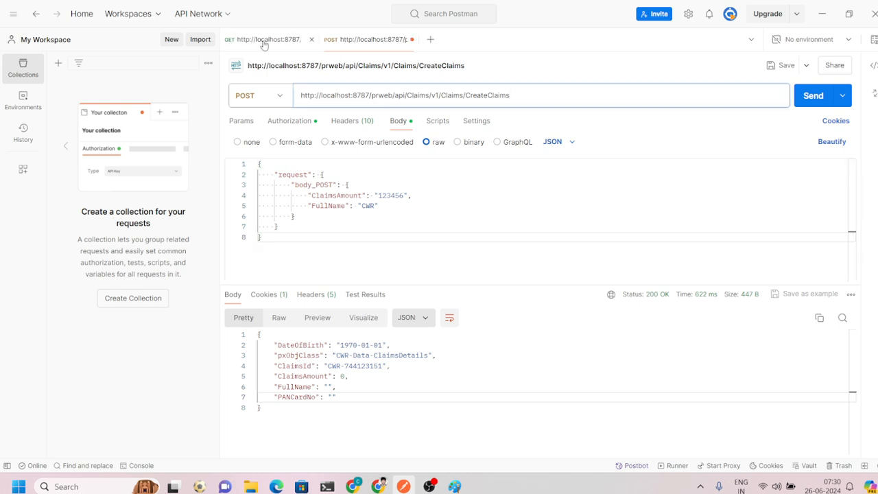
click(508, 97)
drag(507, 97, 463, 96)
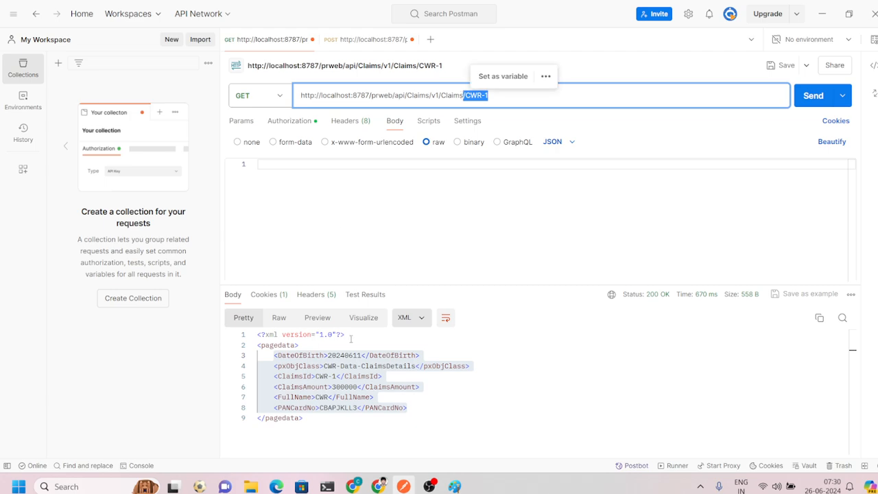
drag(310, 424, 258, 346)
click(323, 424)
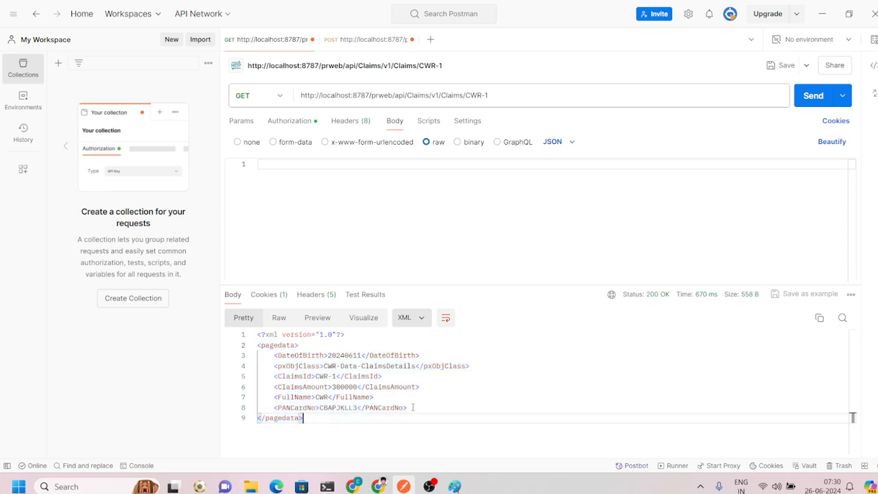
drag(409, 409, 269, 355)
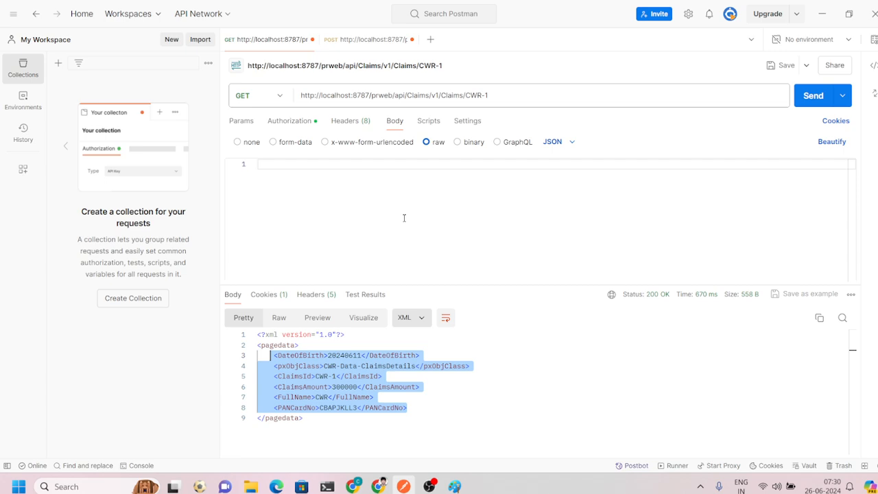
double_click(467, 96)
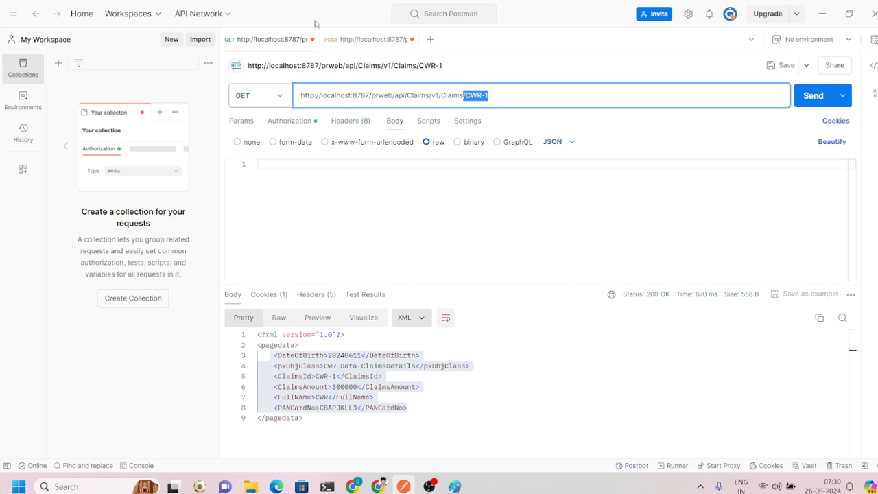
- Go back to the CreateClaims POST request and highlight FullName in its body and the ClaimsId value in its response
click(343, 39)
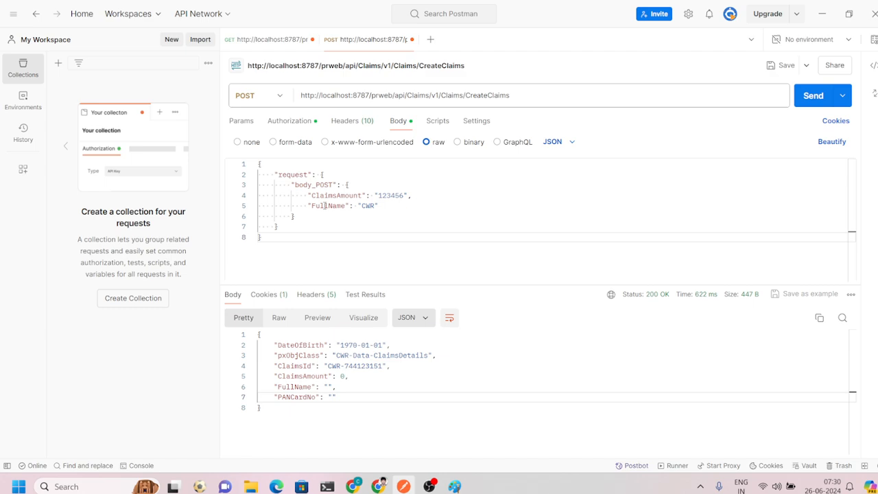
drag(312, 195, 361, 206)
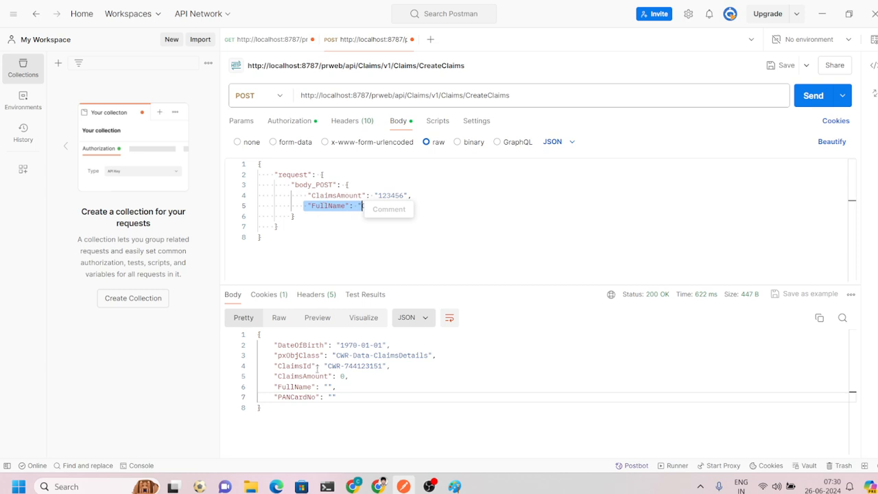
drag(325, 365, 431, 364)
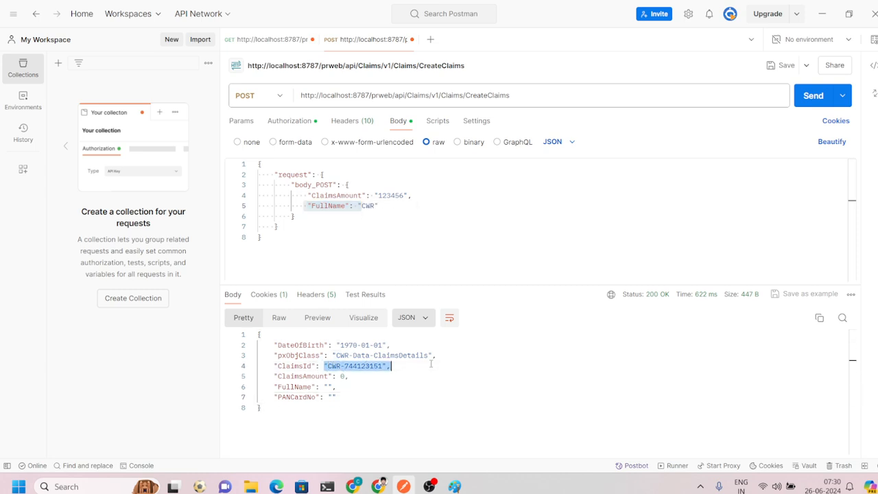
- Switch to Pega Dev Studio and refresh the Claims Details data type to check its records for the newly created claim
key(alt+Tab)
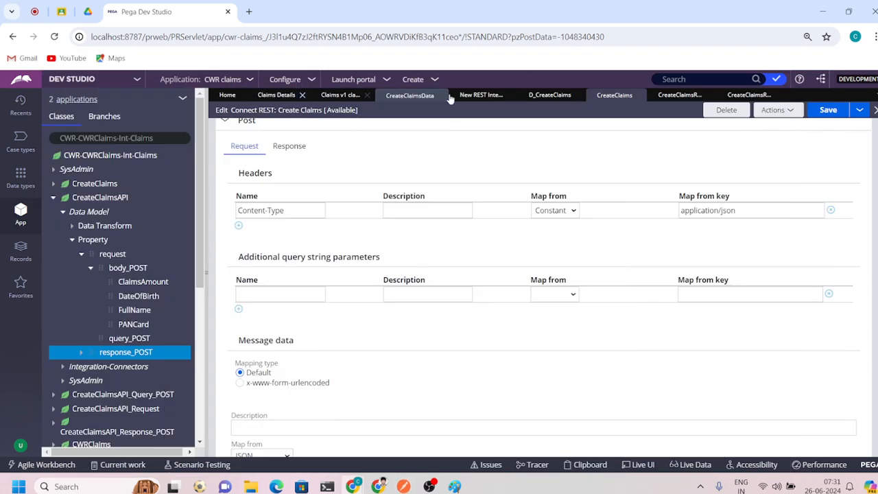
click(328, 101)
click(21, 177)
click(81, 133)
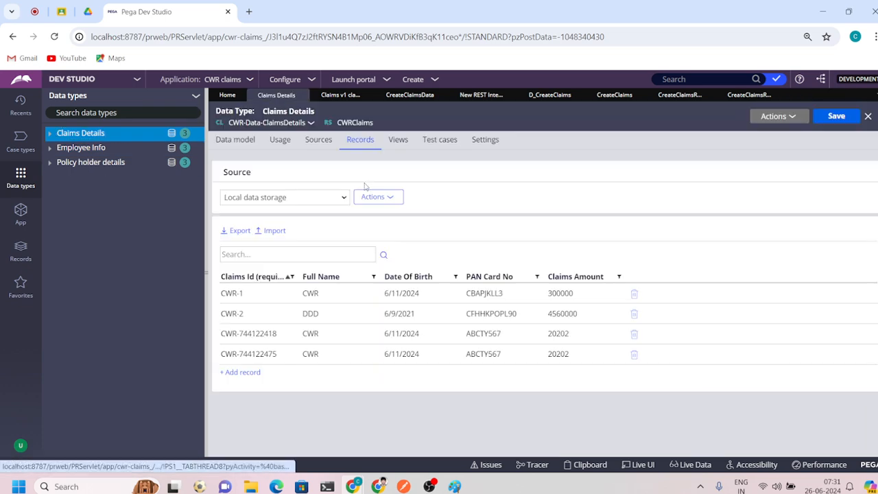
click(774, 117)
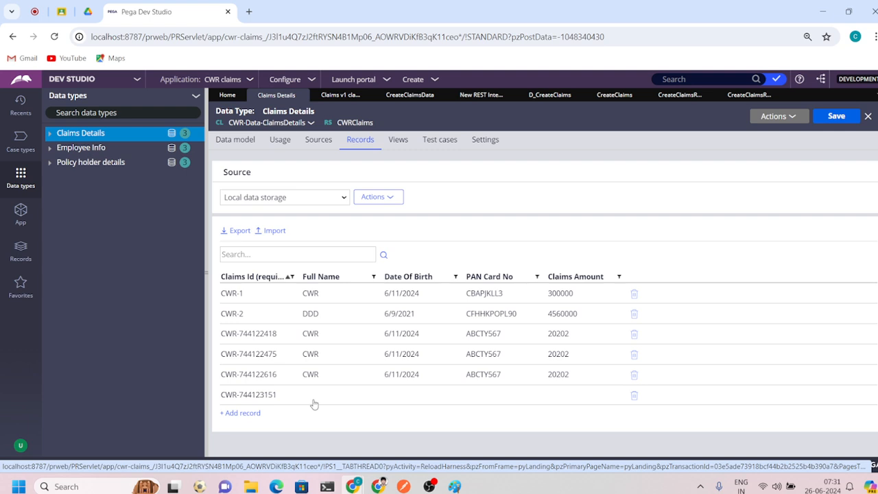
- Return to Postman and recheck the nested ClaimsAmount and FullName fields in the CreateClaims request body
click(404, 487)
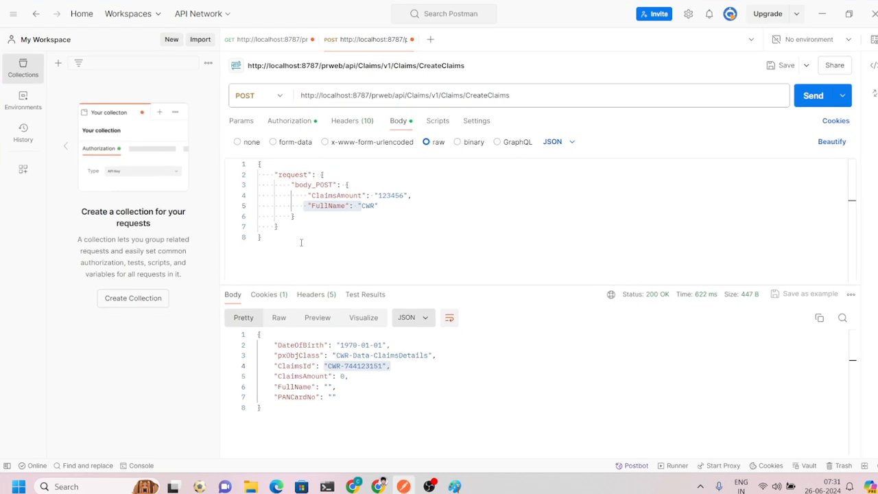
click(317, 241)
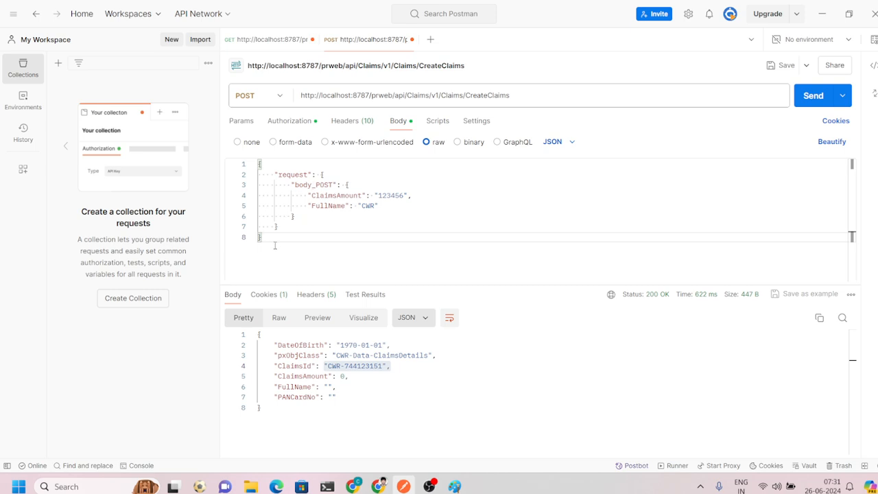
- Switch back to Pega Dev Studio and open the CWR claims case type
click(849, 13)
click(578, 99)
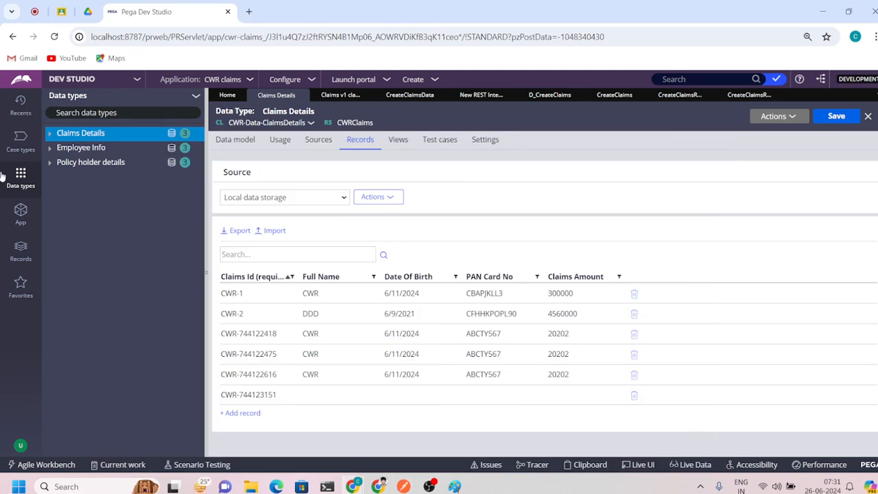
click(20, 140)
click(59, 134)
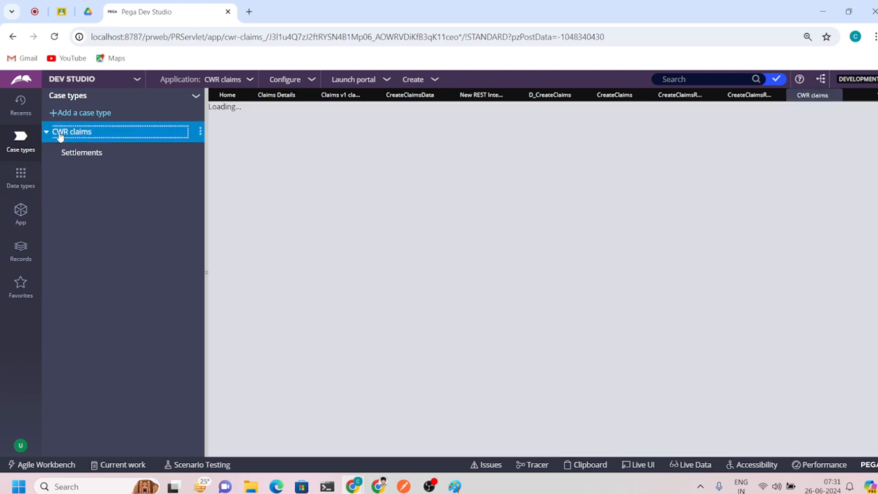